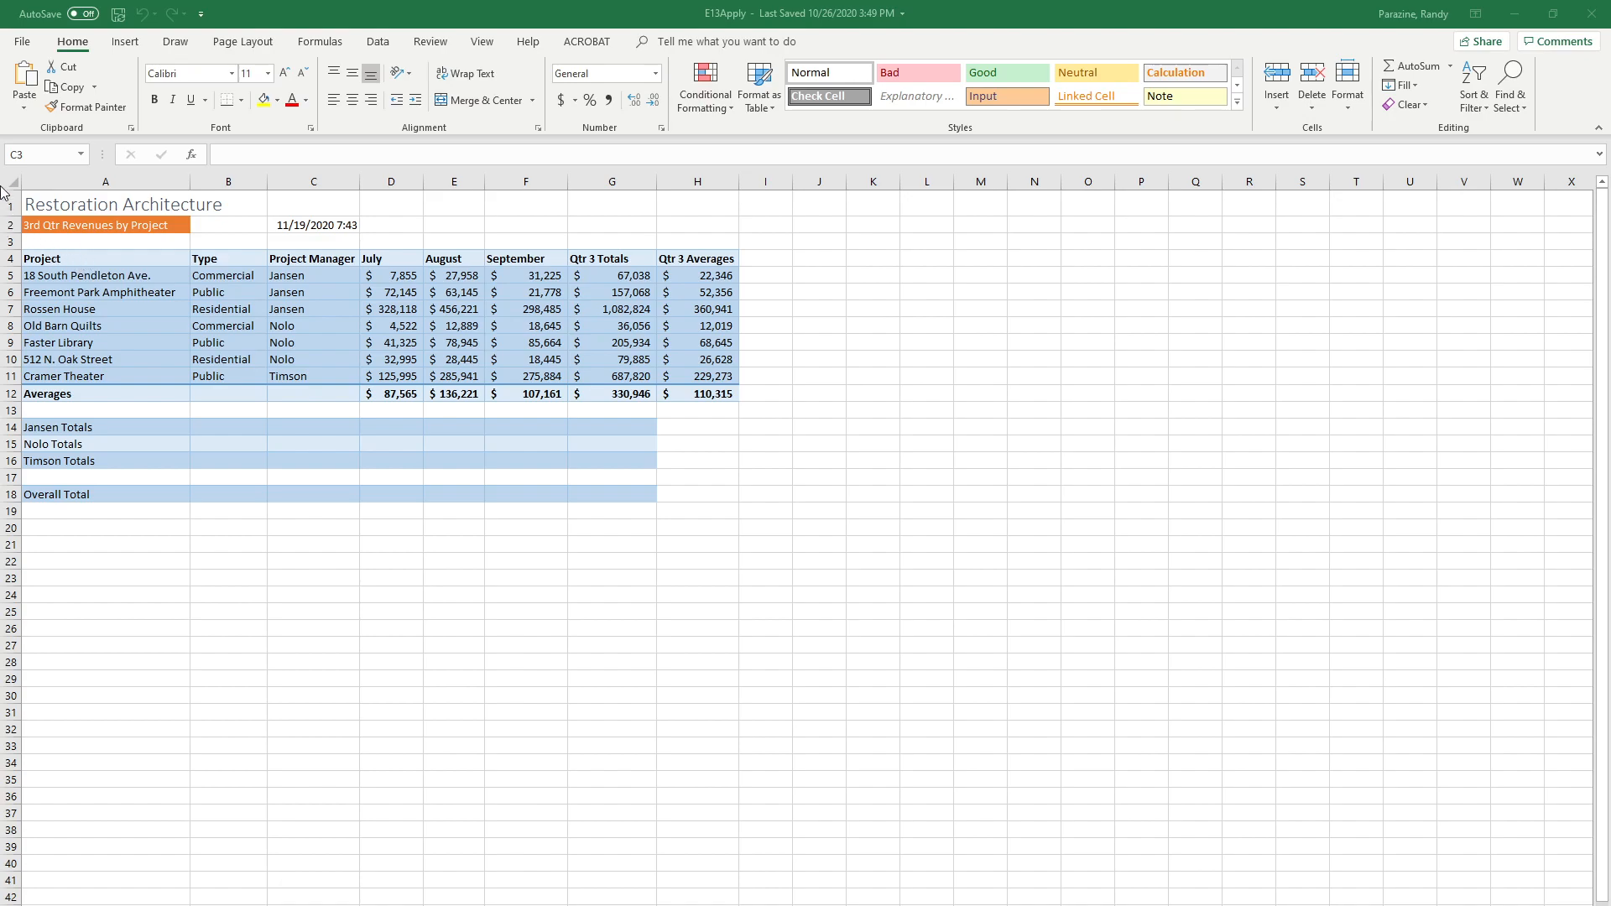
- Add a page header to the worksheet and enter the author's full name in its left section
left_click(141, 50)
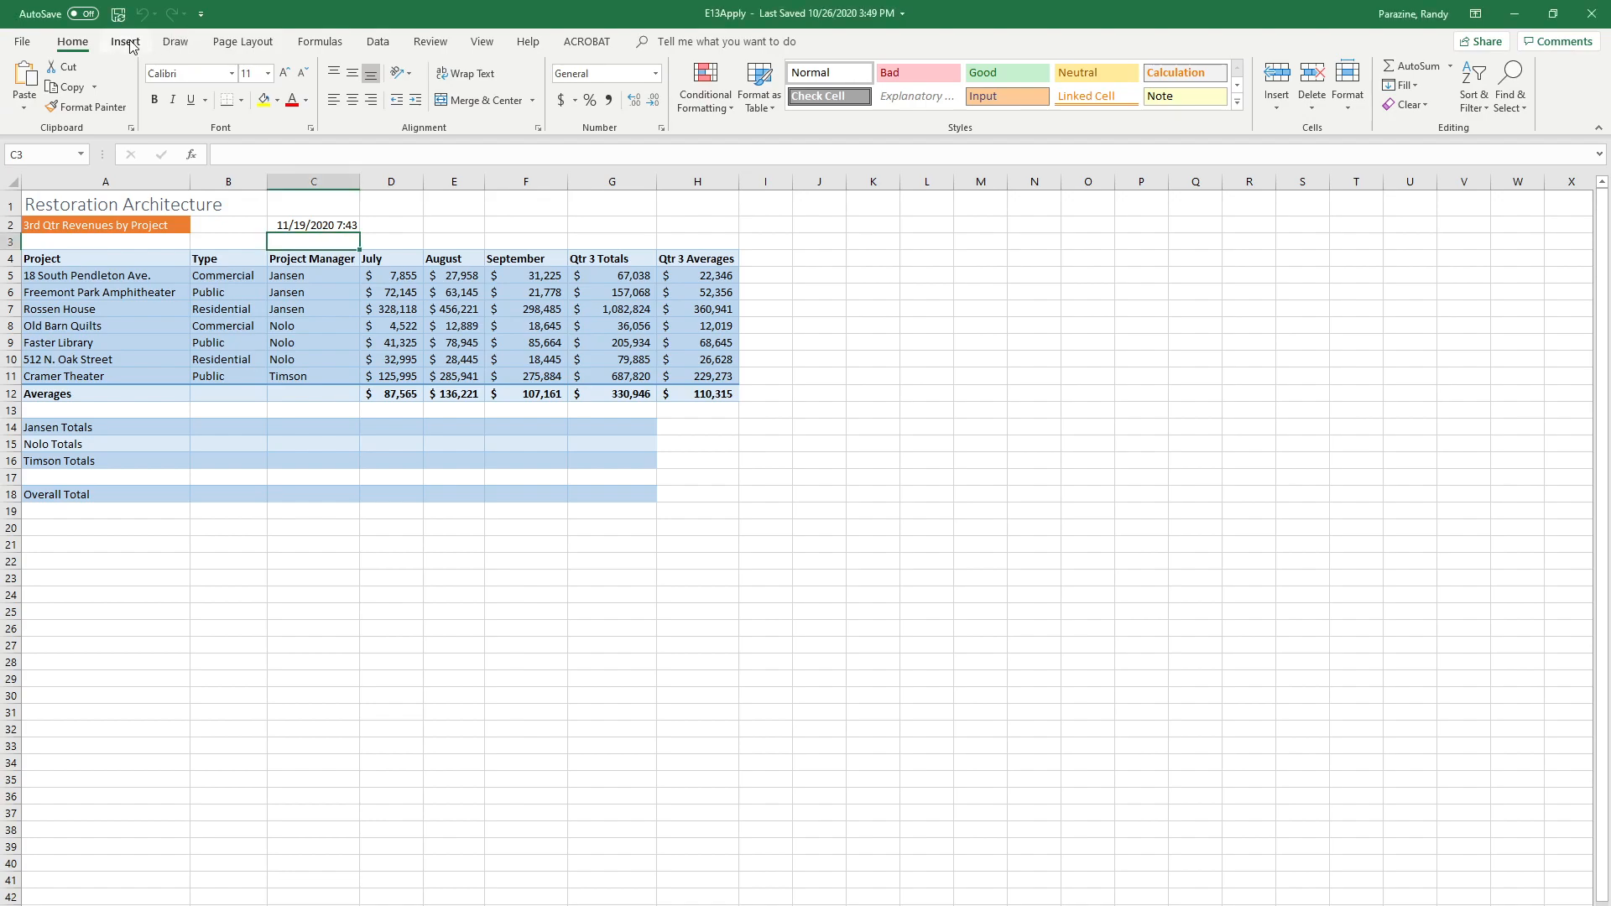
left_click(125, 41)
left_click(1323, 88)
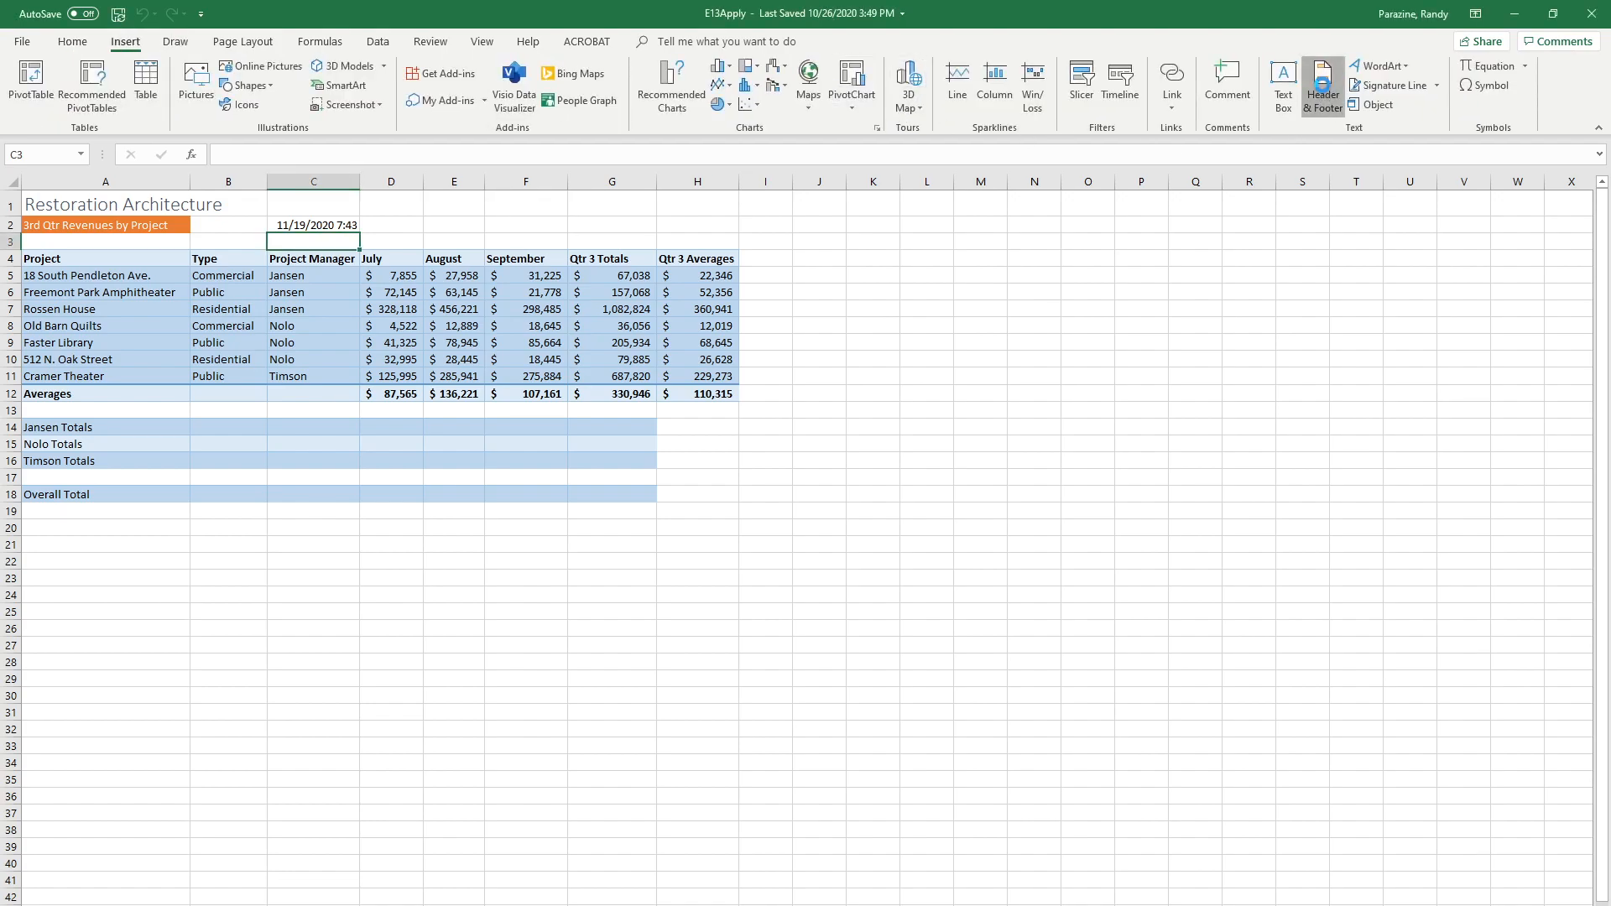
left_click(197, 271)
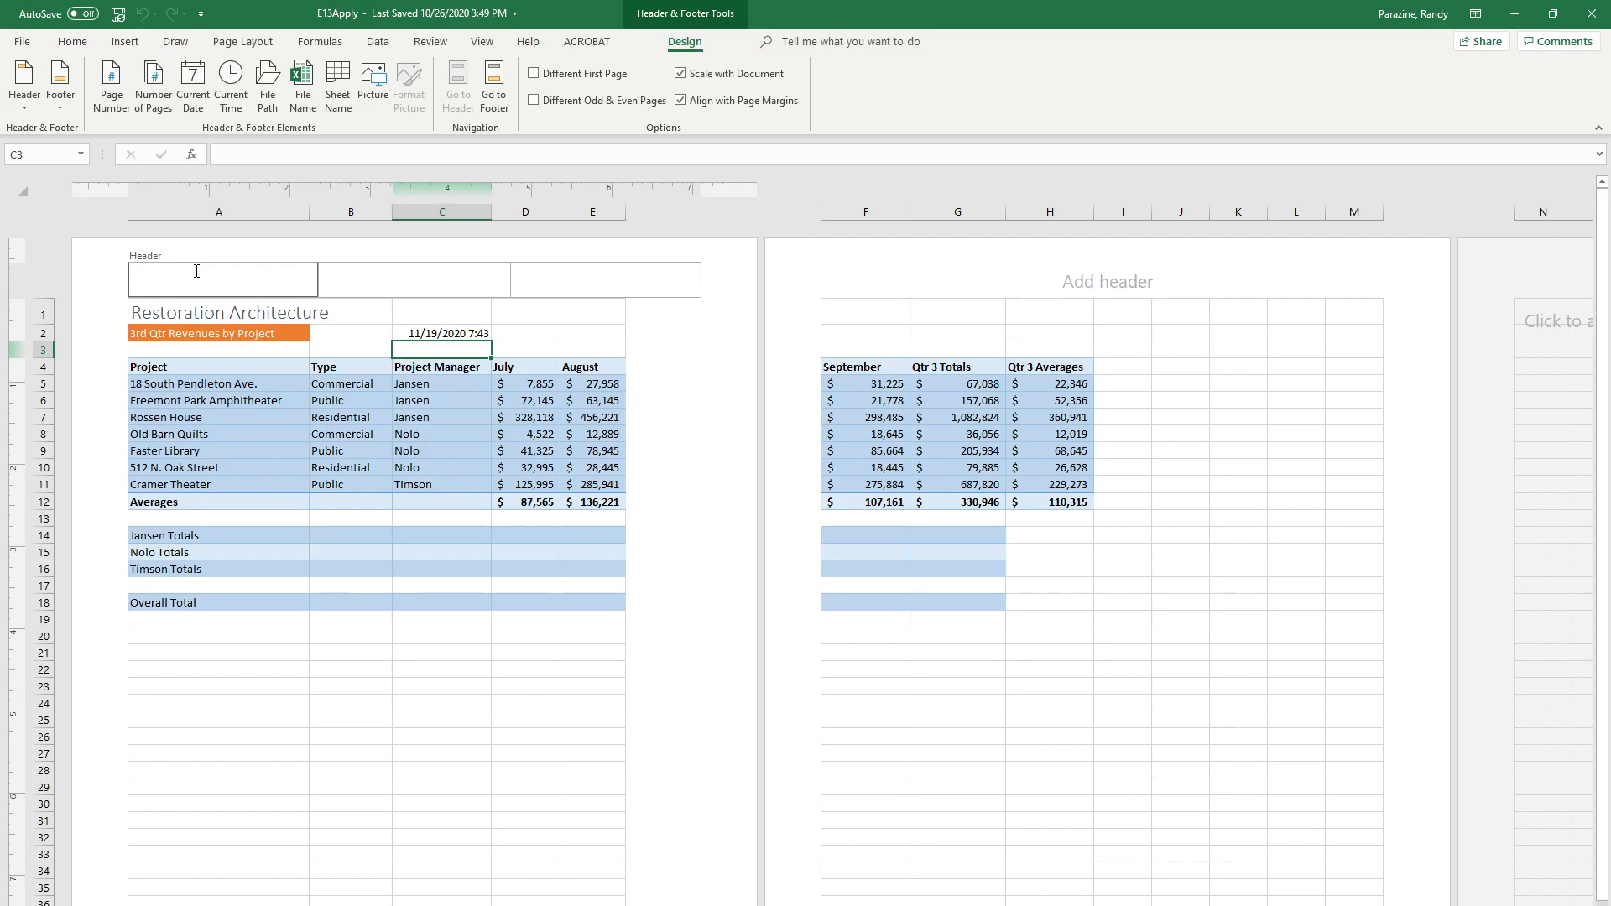
type("Randy Parazine")
key("Tab")
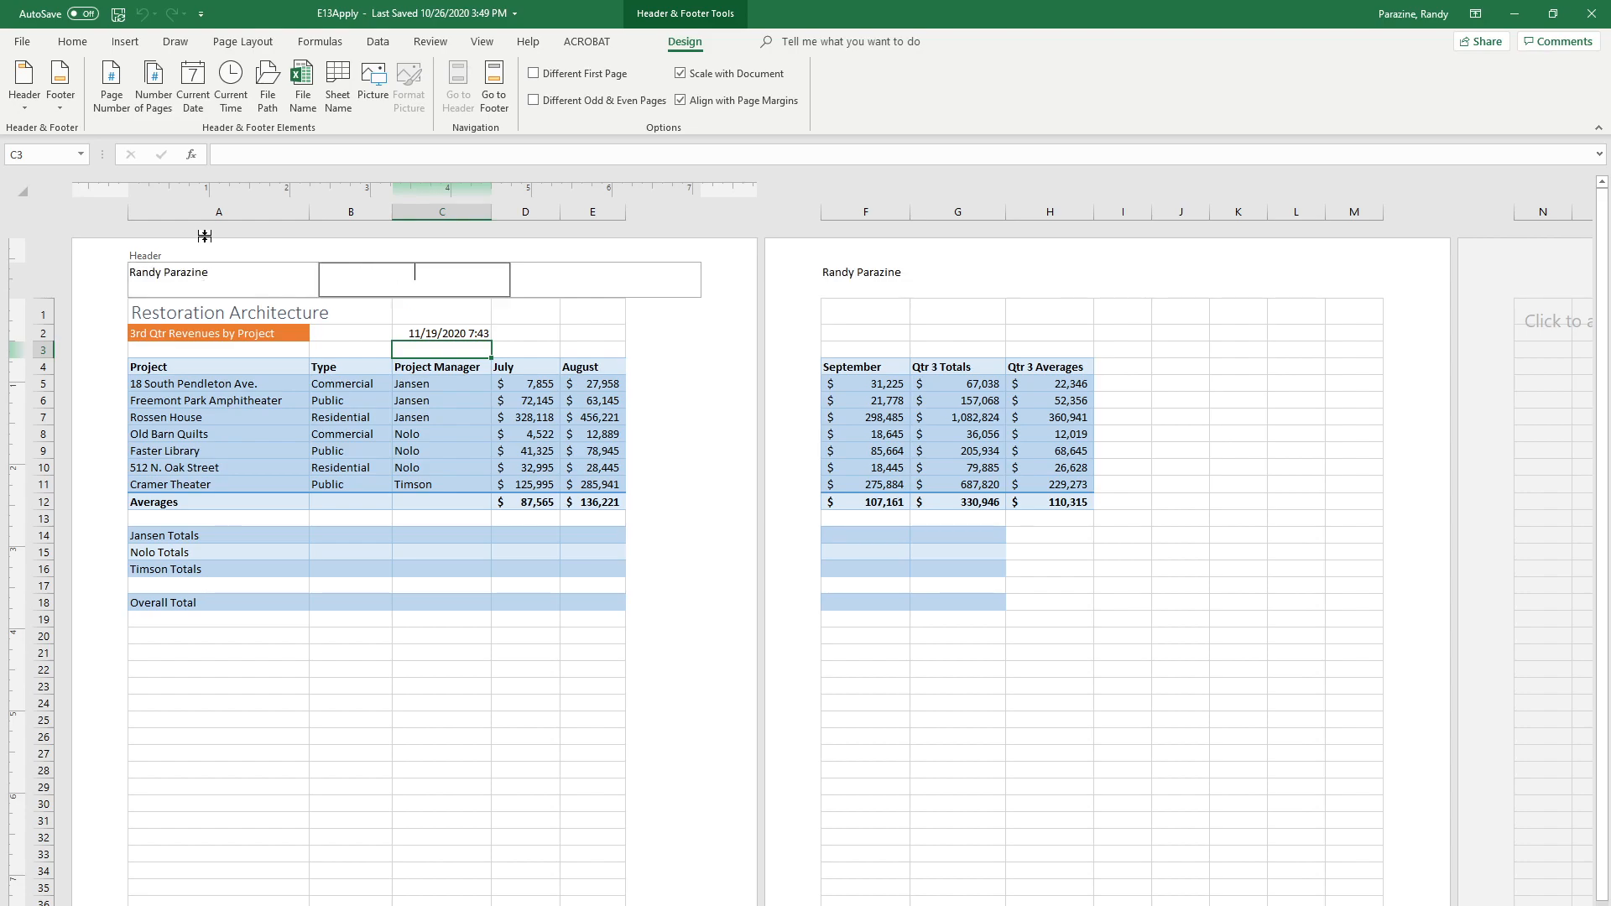
- Insert the current date in the header's center section and the page number in its right section, then return to Normal view
left_click(197, 103)
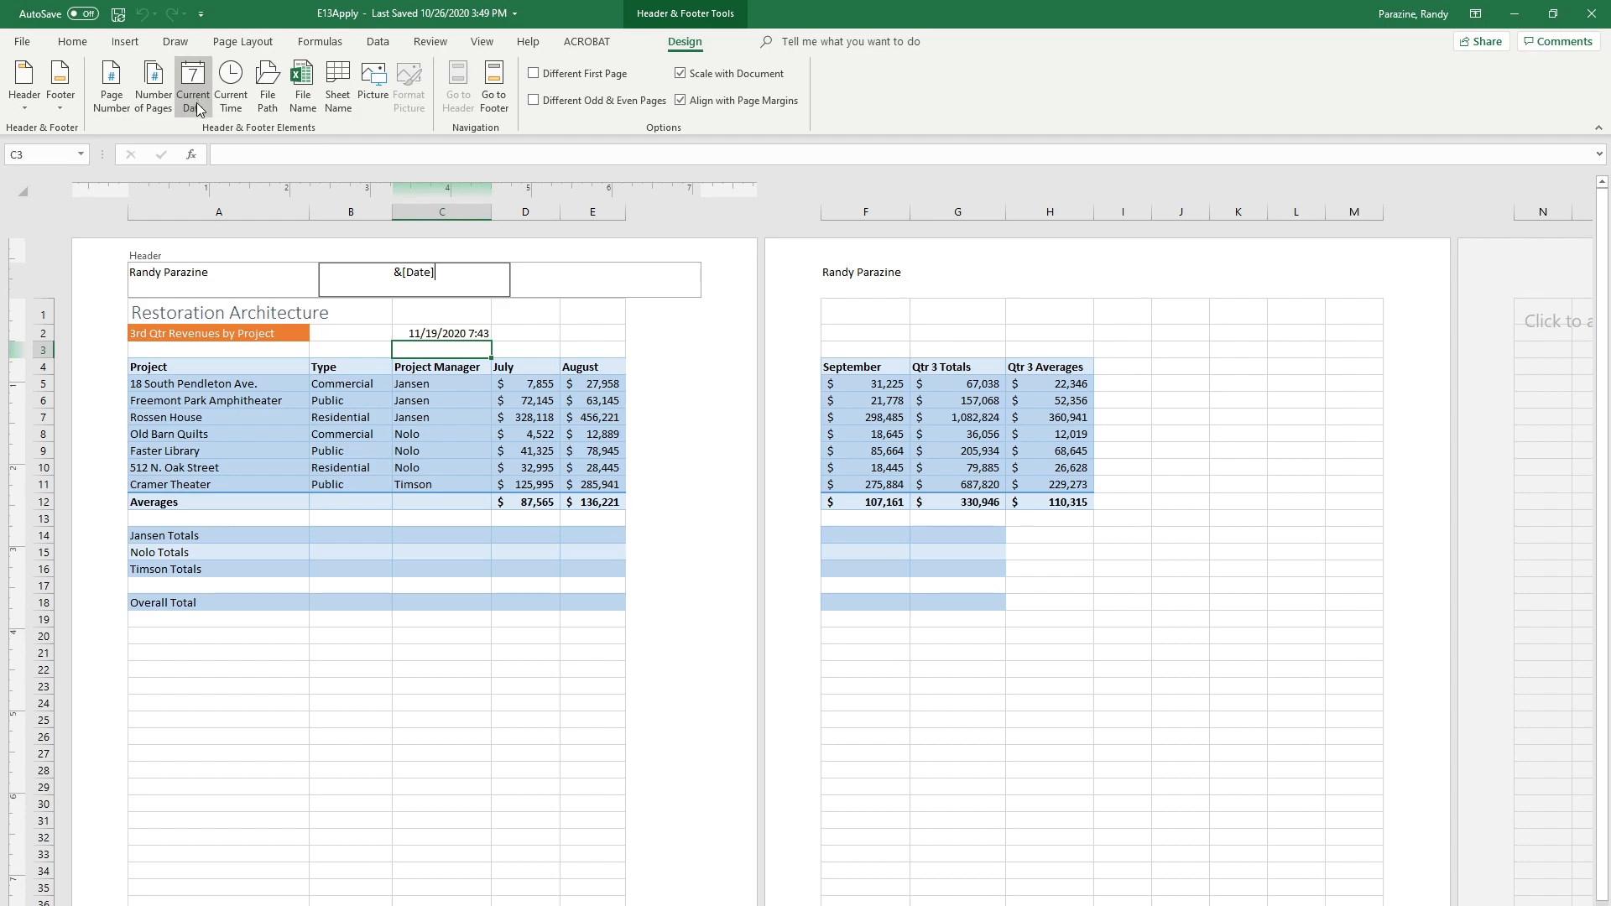
left_click(558, 281)
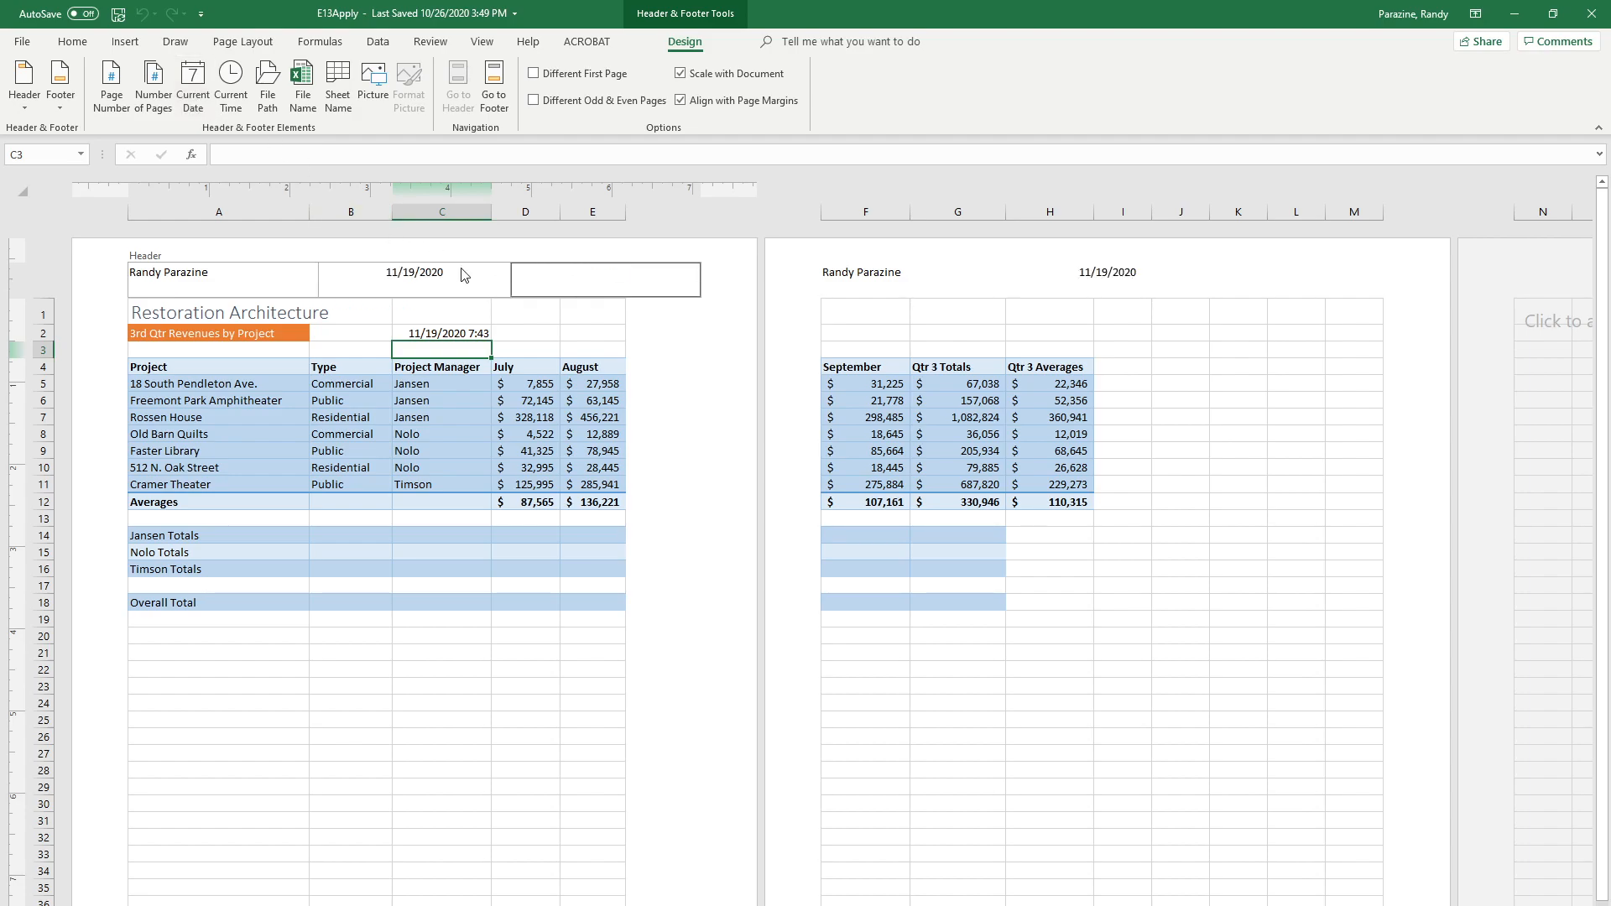
left_click(121, 93)
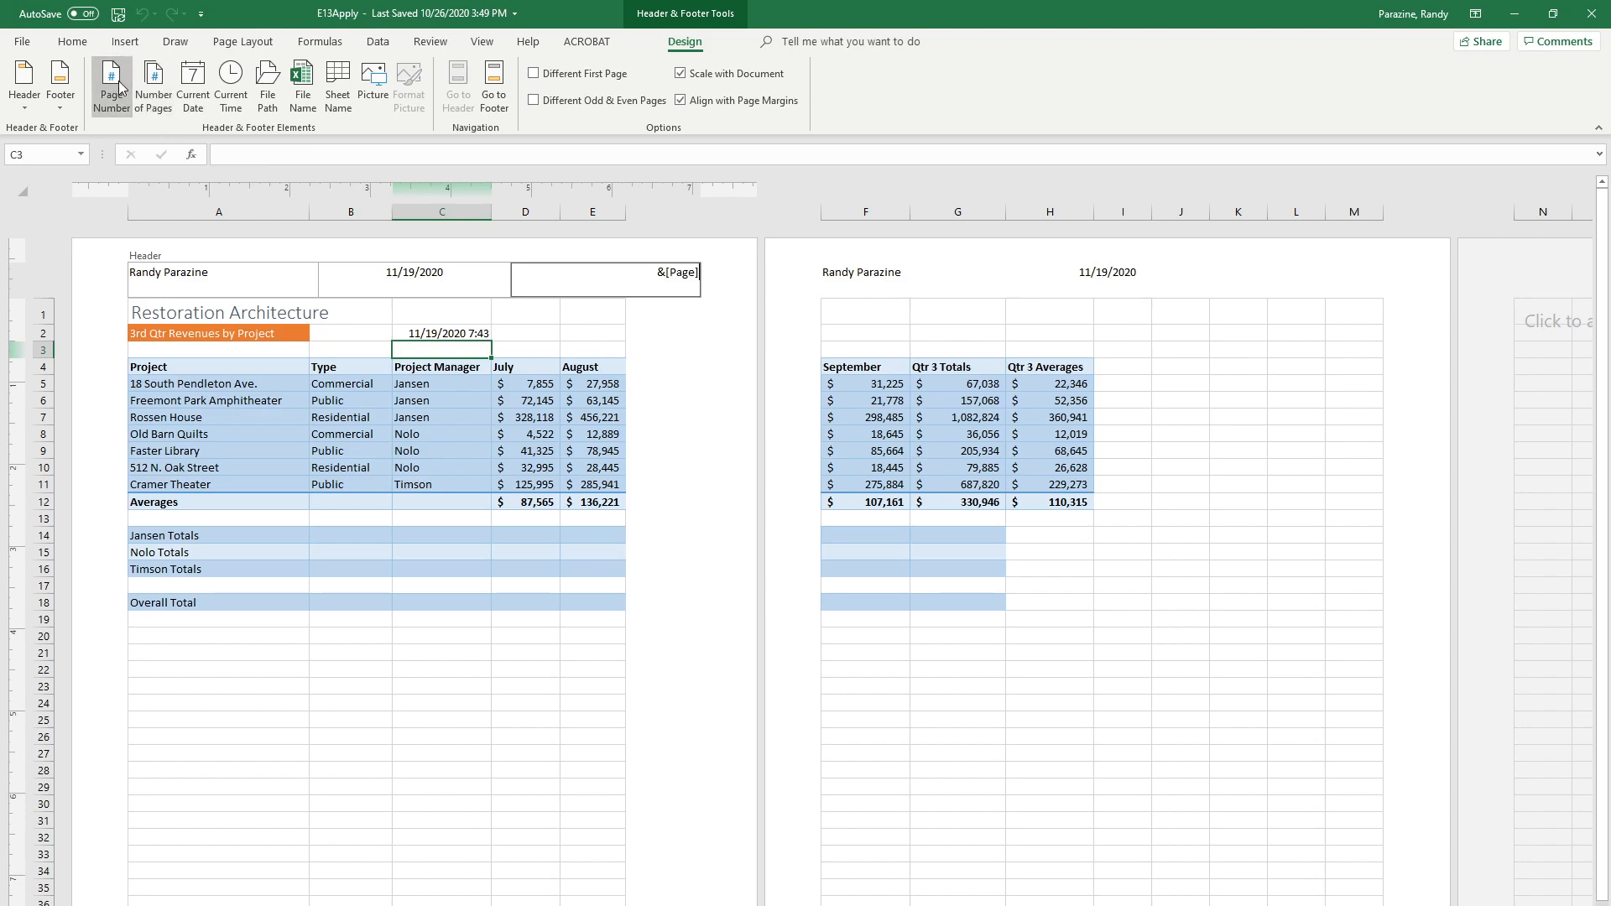
left_click(448, 568)
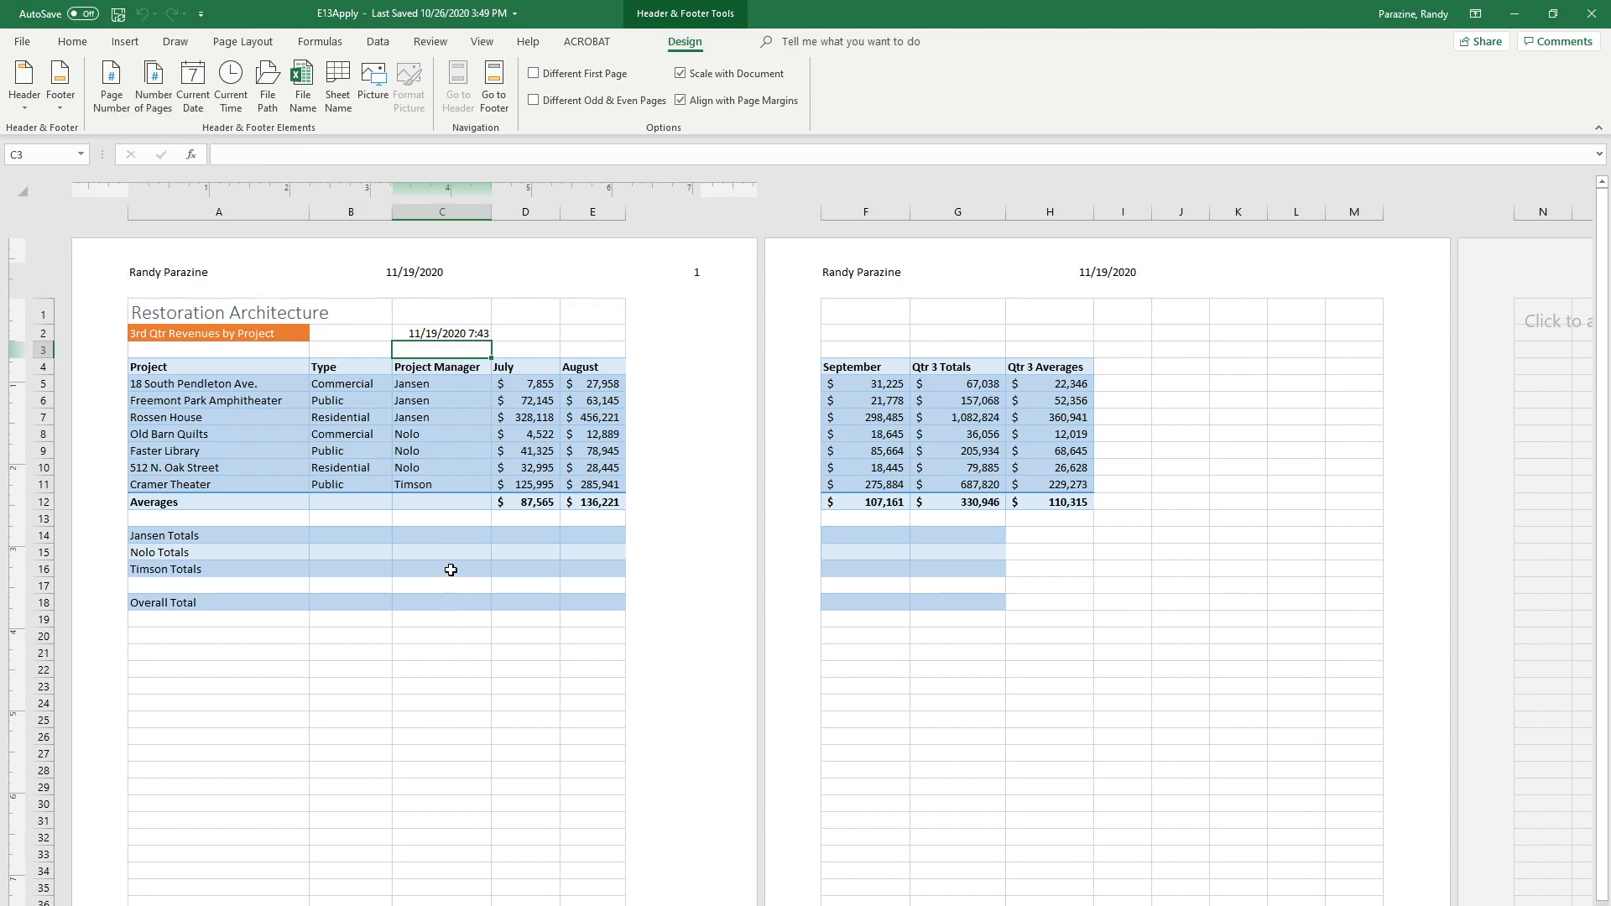
key("alt+w")
key("l")
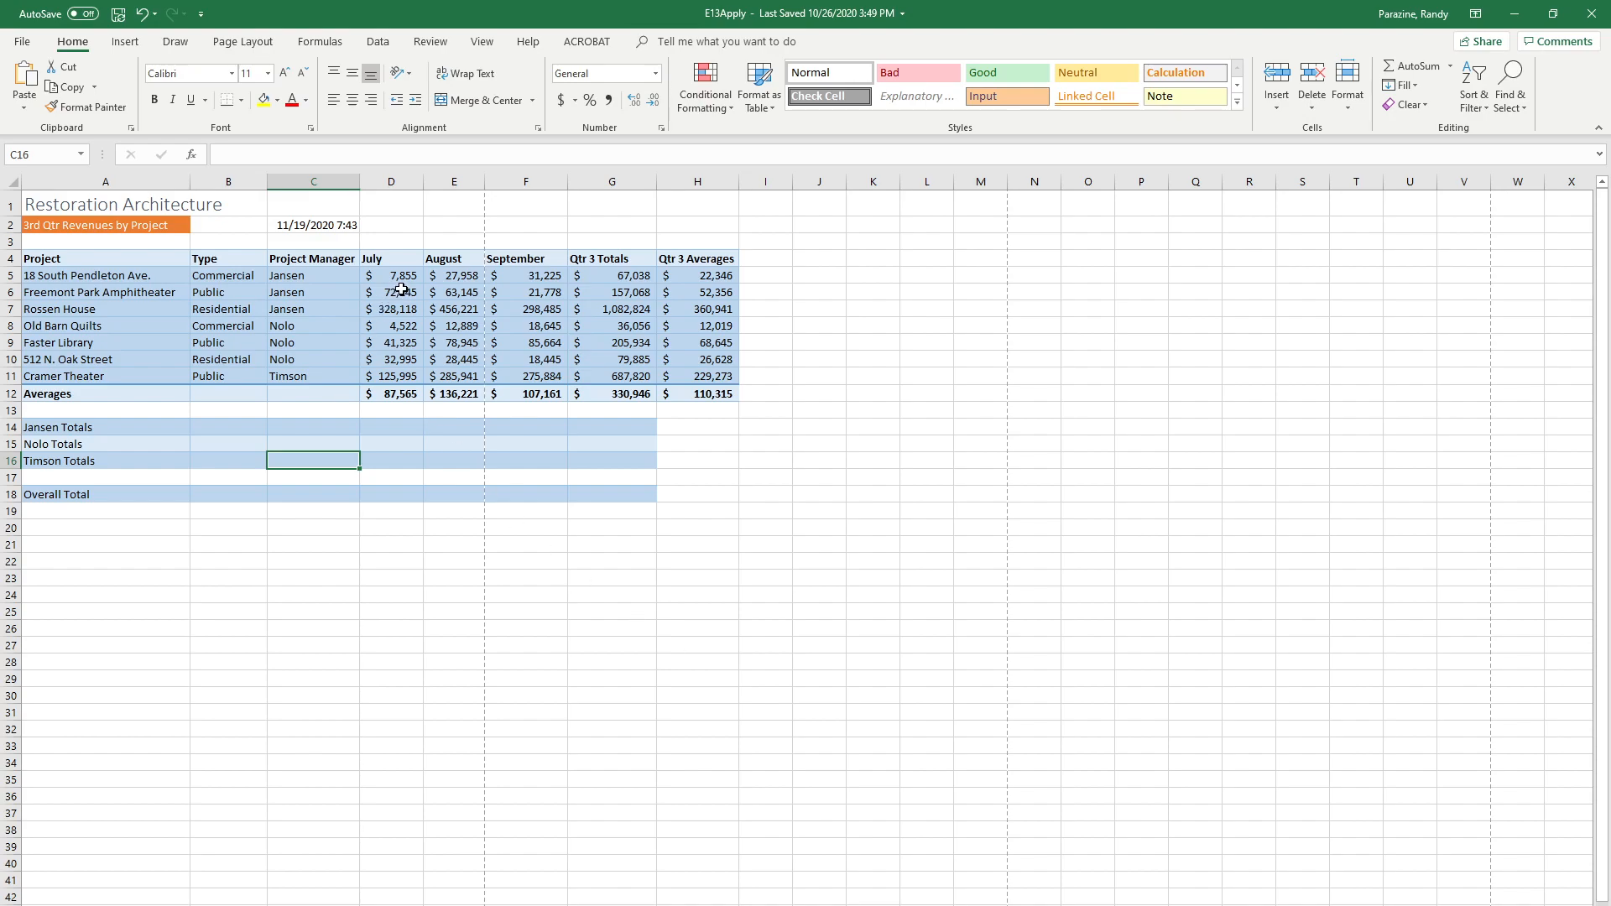
- Name the July range D5:D7 JansenJuly and reselect those cells to check the name
left_click_drag(401, 277, 396, 308)
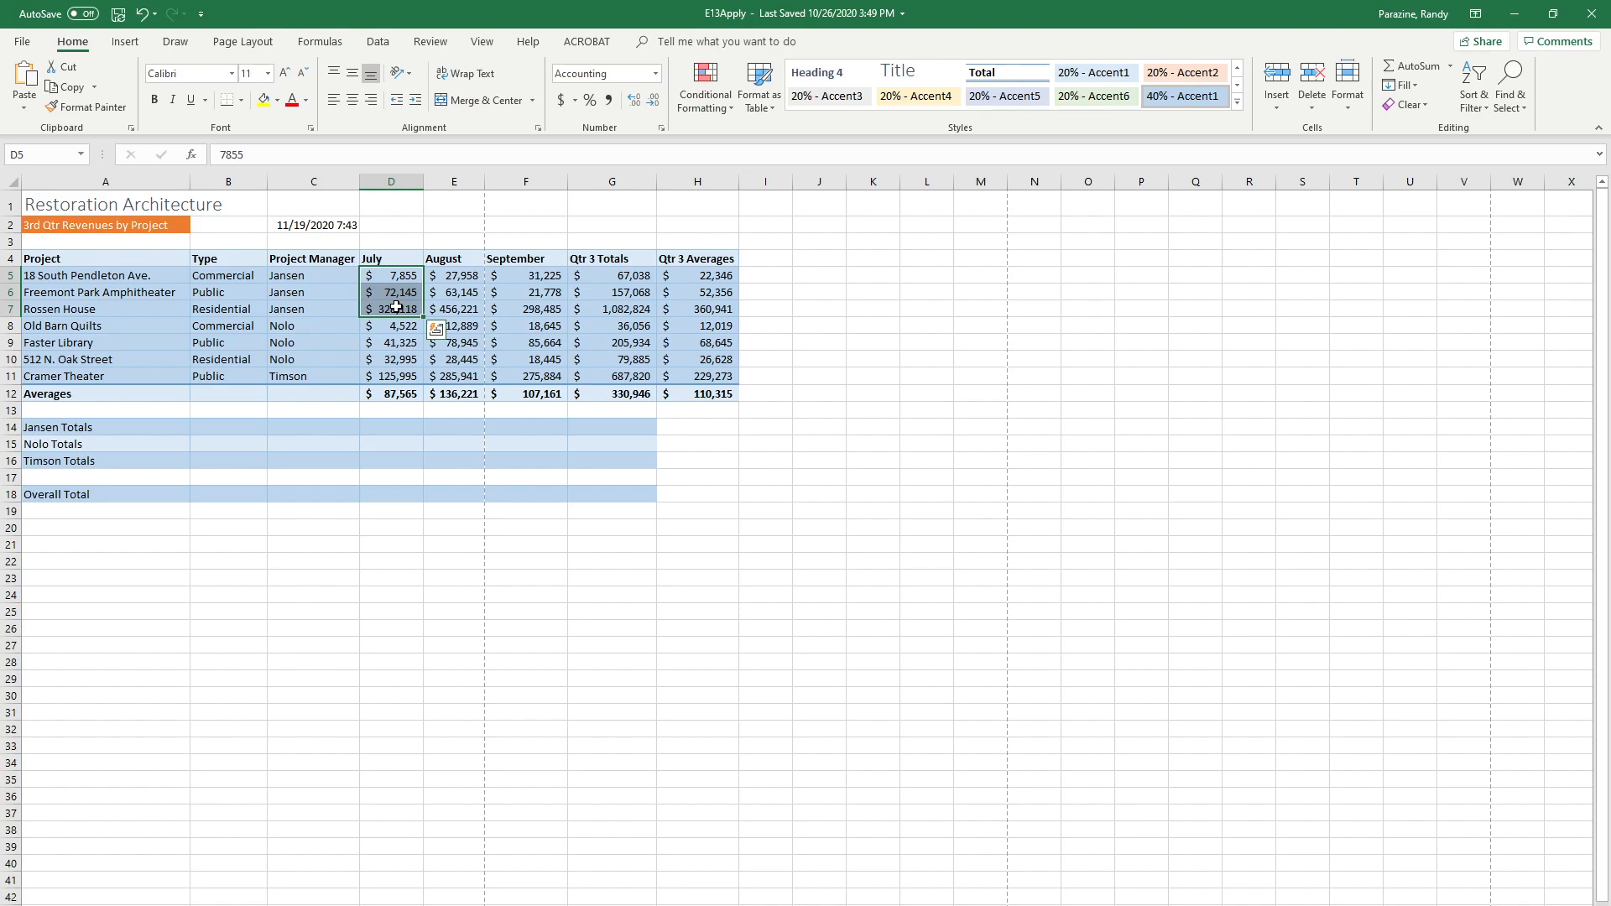
left_click(33, 154)
type("JansenJuly")
key("Return")
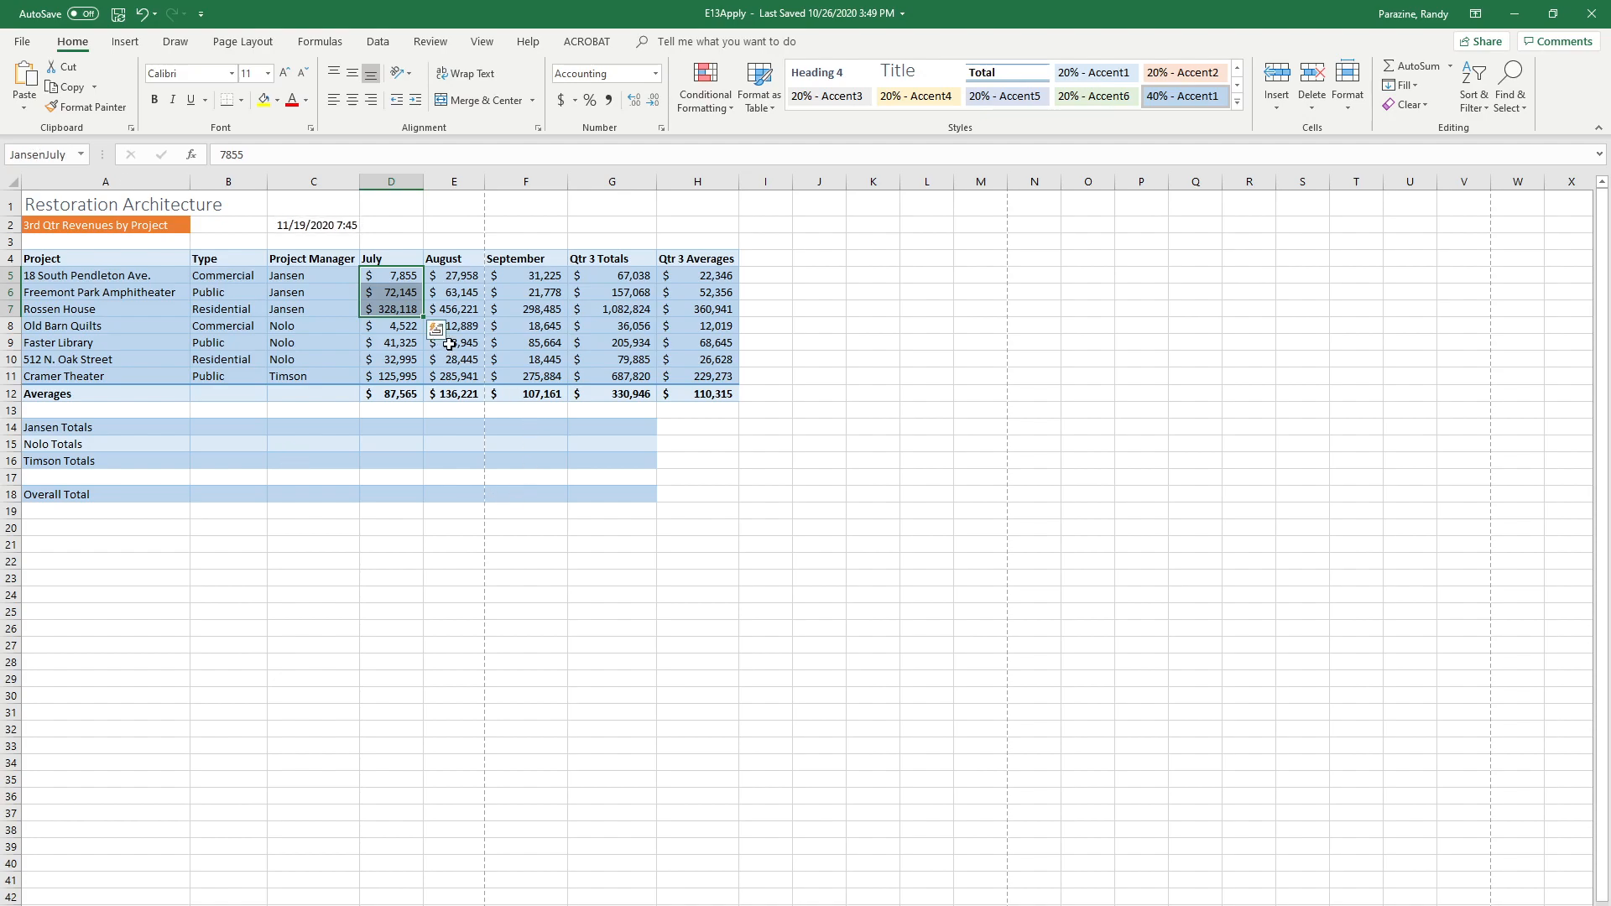
left_click(460, 312)
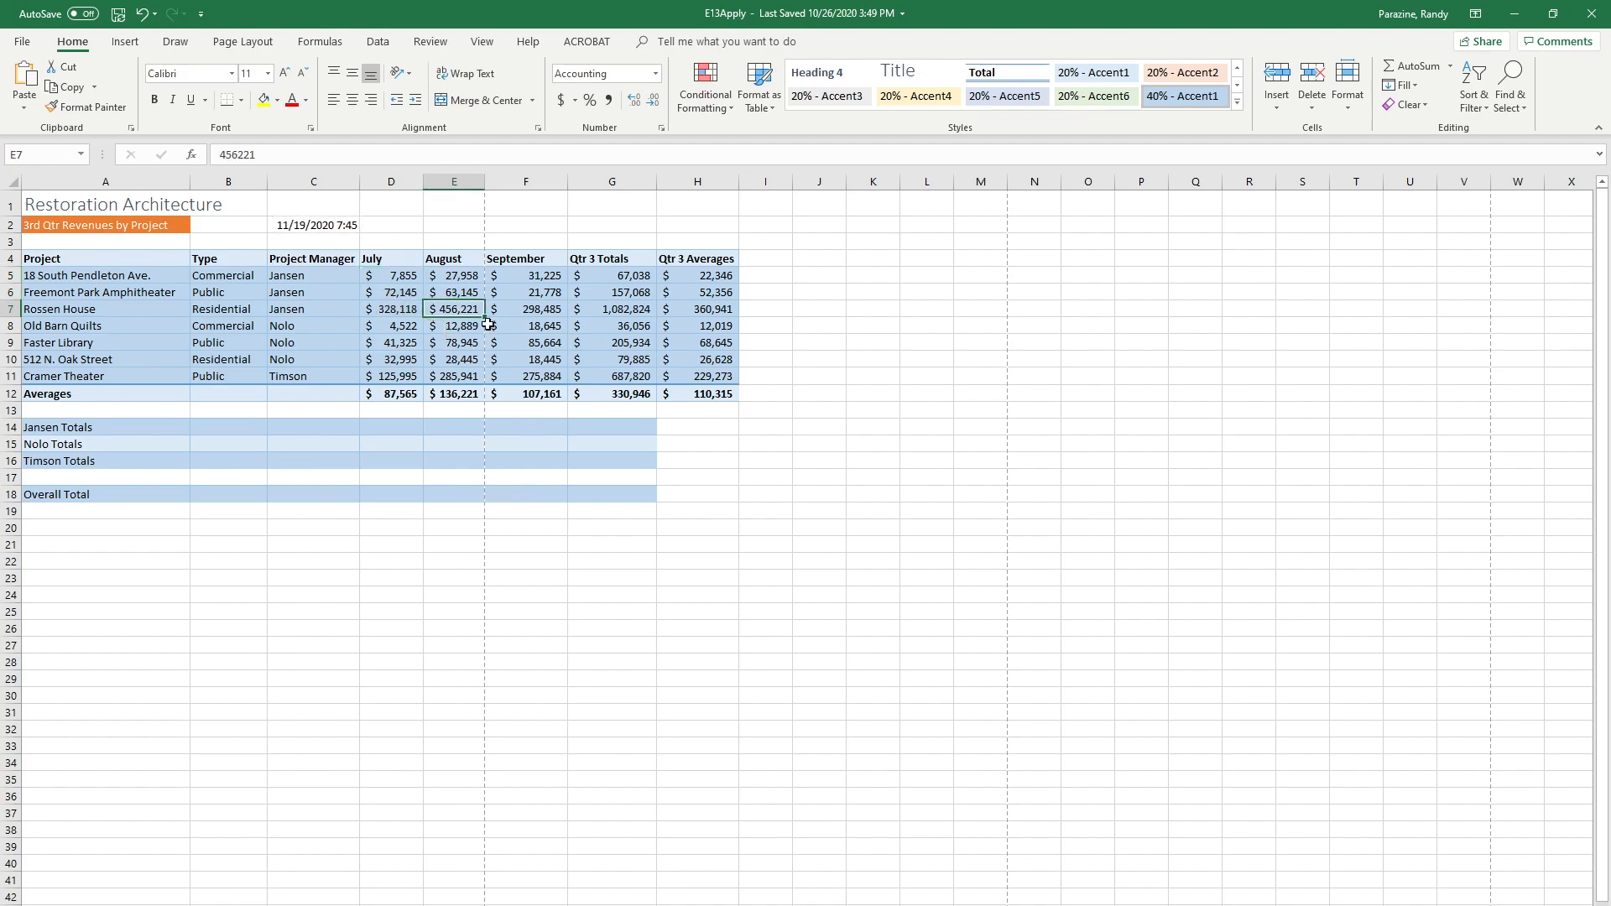
left_click(394, 302)
left_click_drag(382, 276, 383, 309)
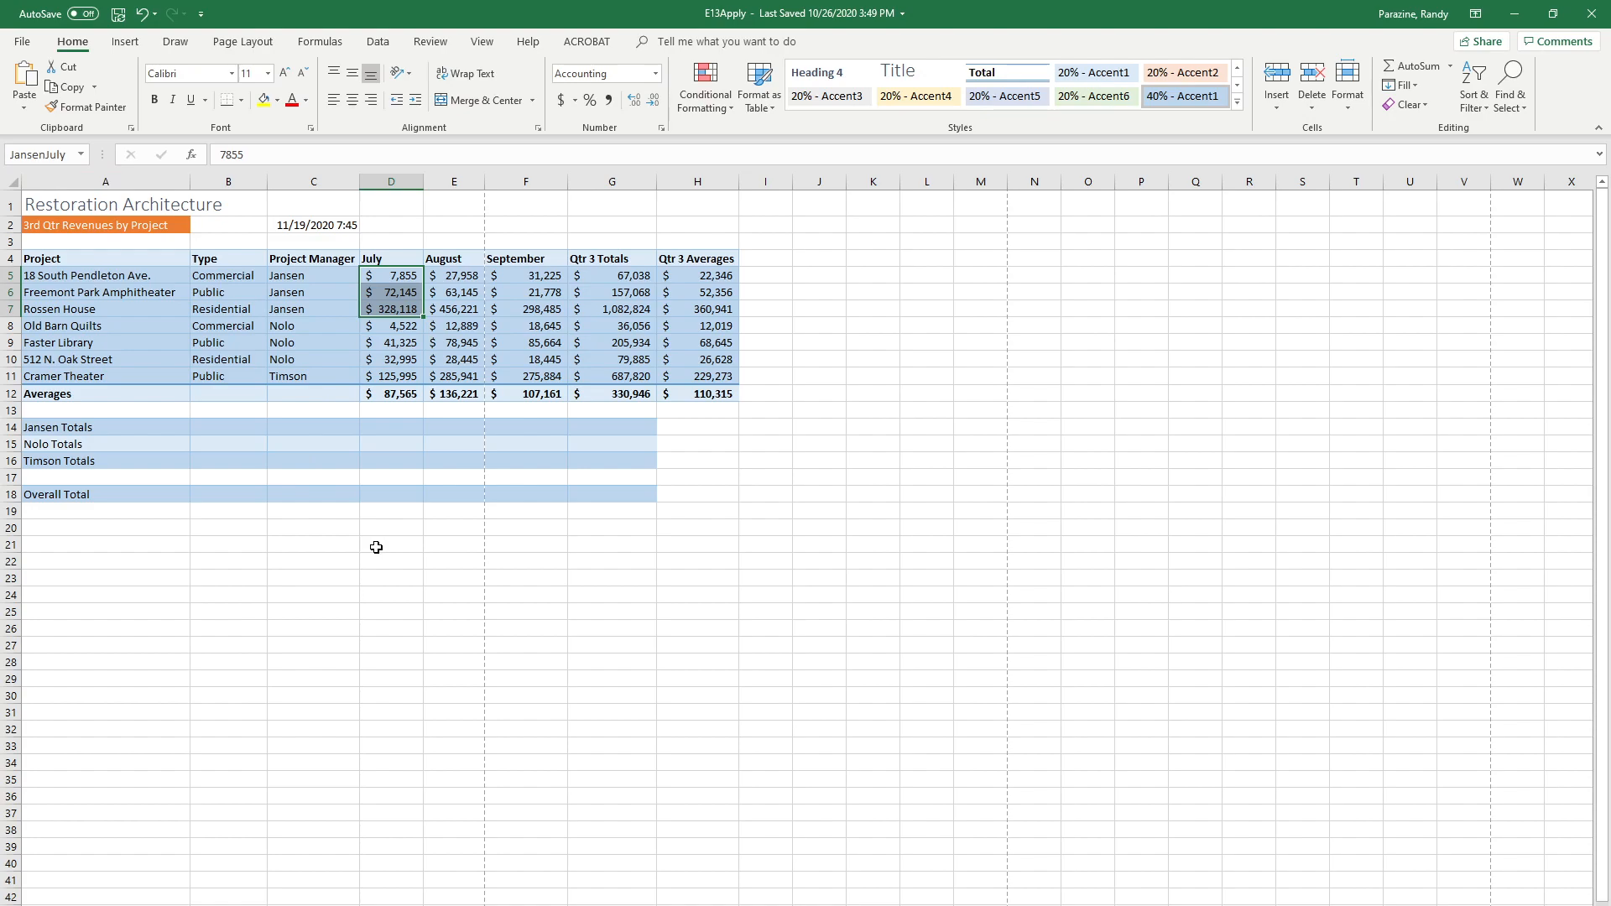
- Name the August range E5:E7 JansenAugust
left_click(459, 274)
left_click_drag(459, 275, 459, 308)
left_click(48, 154)
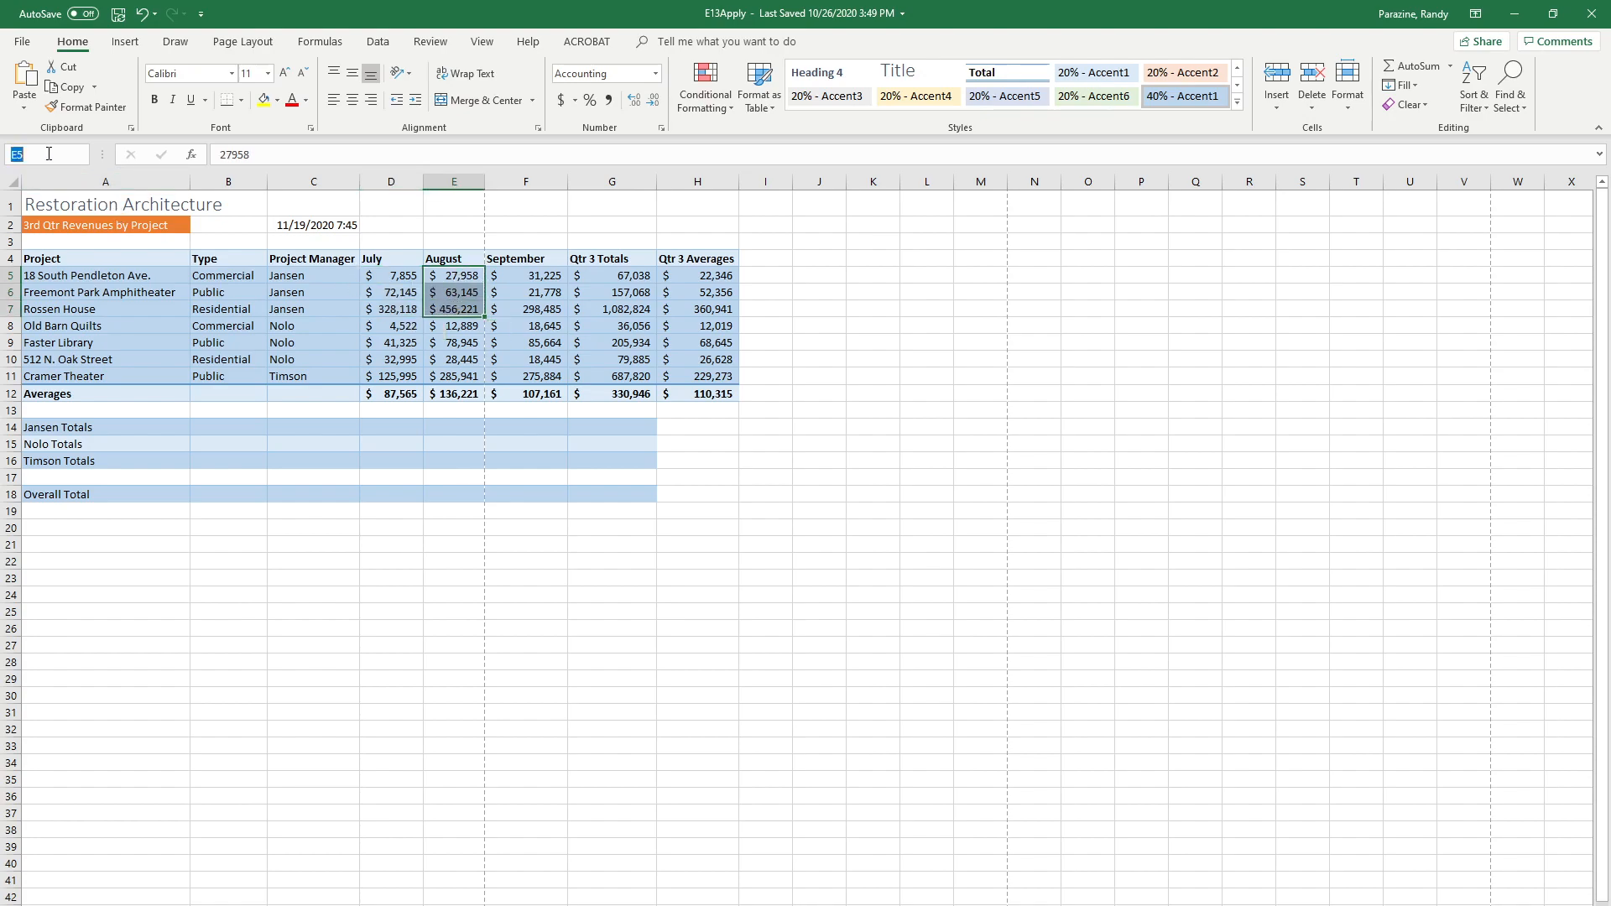
type("Jansen")
type("Augus")
type("t")
key("Return")
- Name the September range F5:F7 JansenSeptember
left_click_drag(516, 275, 524, 309)
left_click(47, 155)
type("Janse")
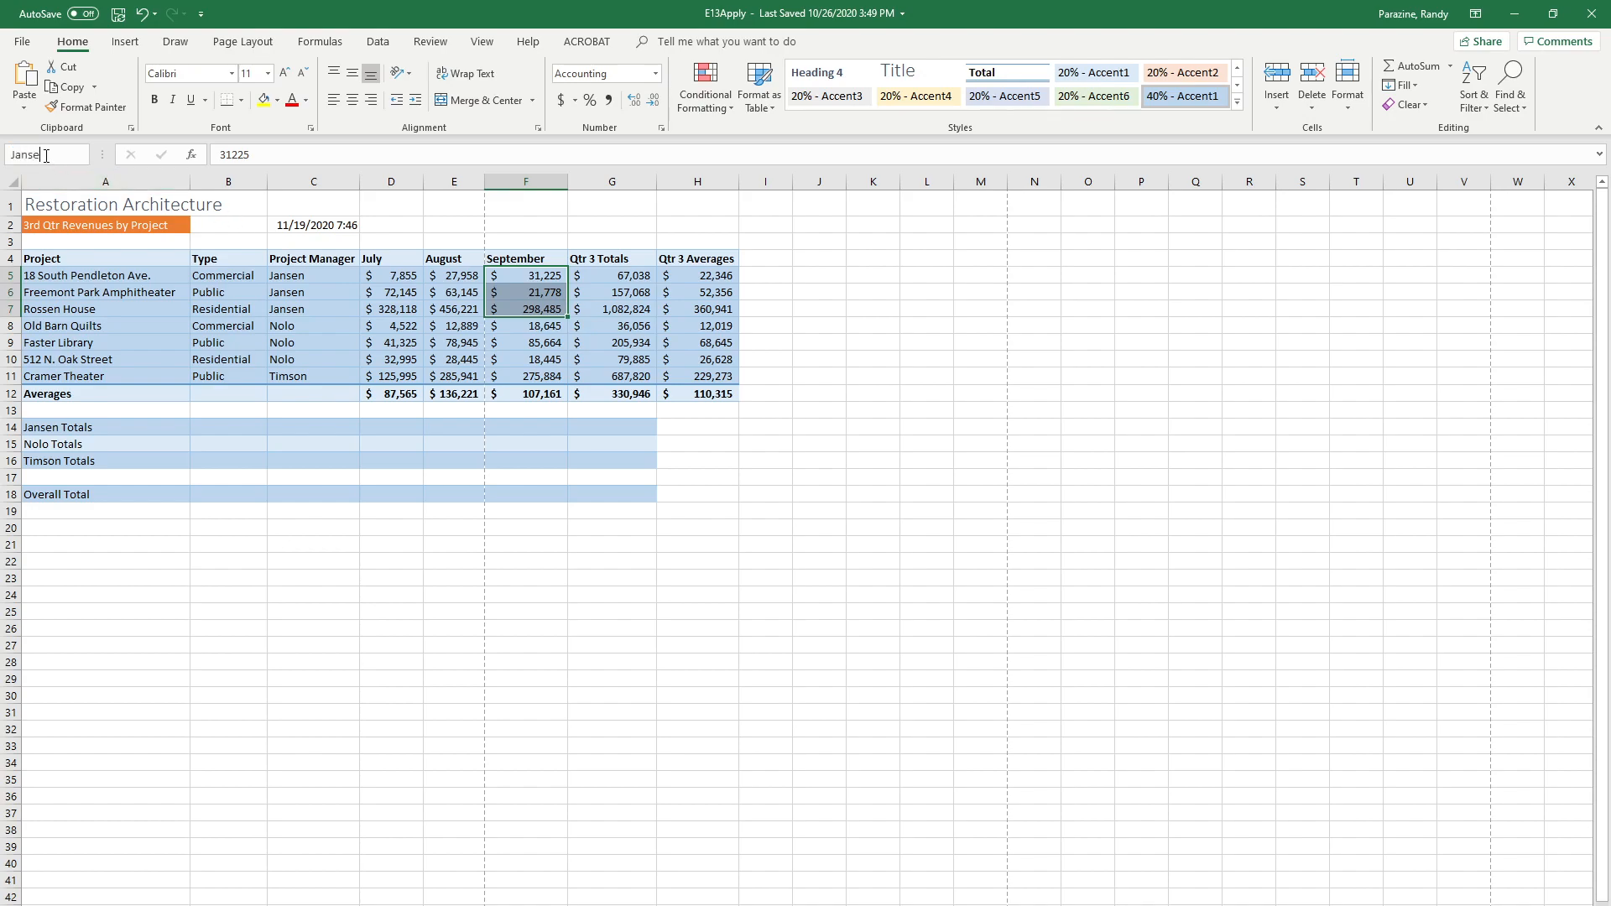
type("nSeptember")
key("Return")
- Name the Qtr 3 Totals range G5:G7 JansenTotal and reselect the named ranges to check them
left_click_drag(601, 279, 591, 303)
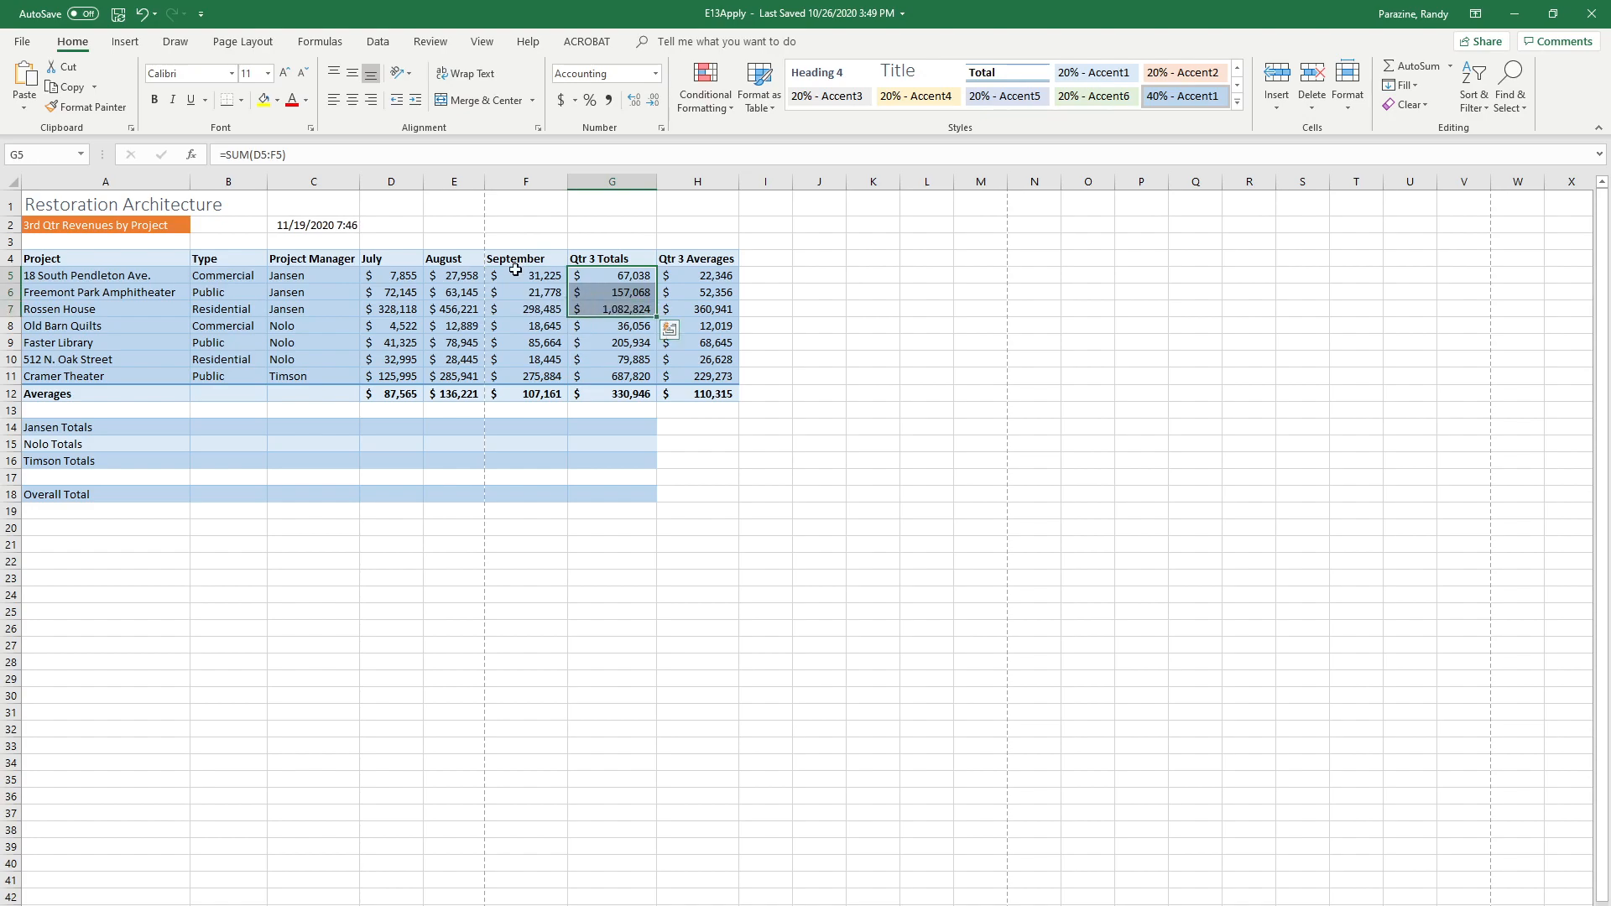
left_click(53, 155)
type("T")
type("Jansen")
type("Total")
key("Return")
left_click(516, 277)
left_click_drag(517, 288, 455, 309)
left_click_drag(594, 278, 587, 305)
- Define the name NoloJuly for the July cells D8:D10 with its scope set to Sheet1
left_click(385, 324)
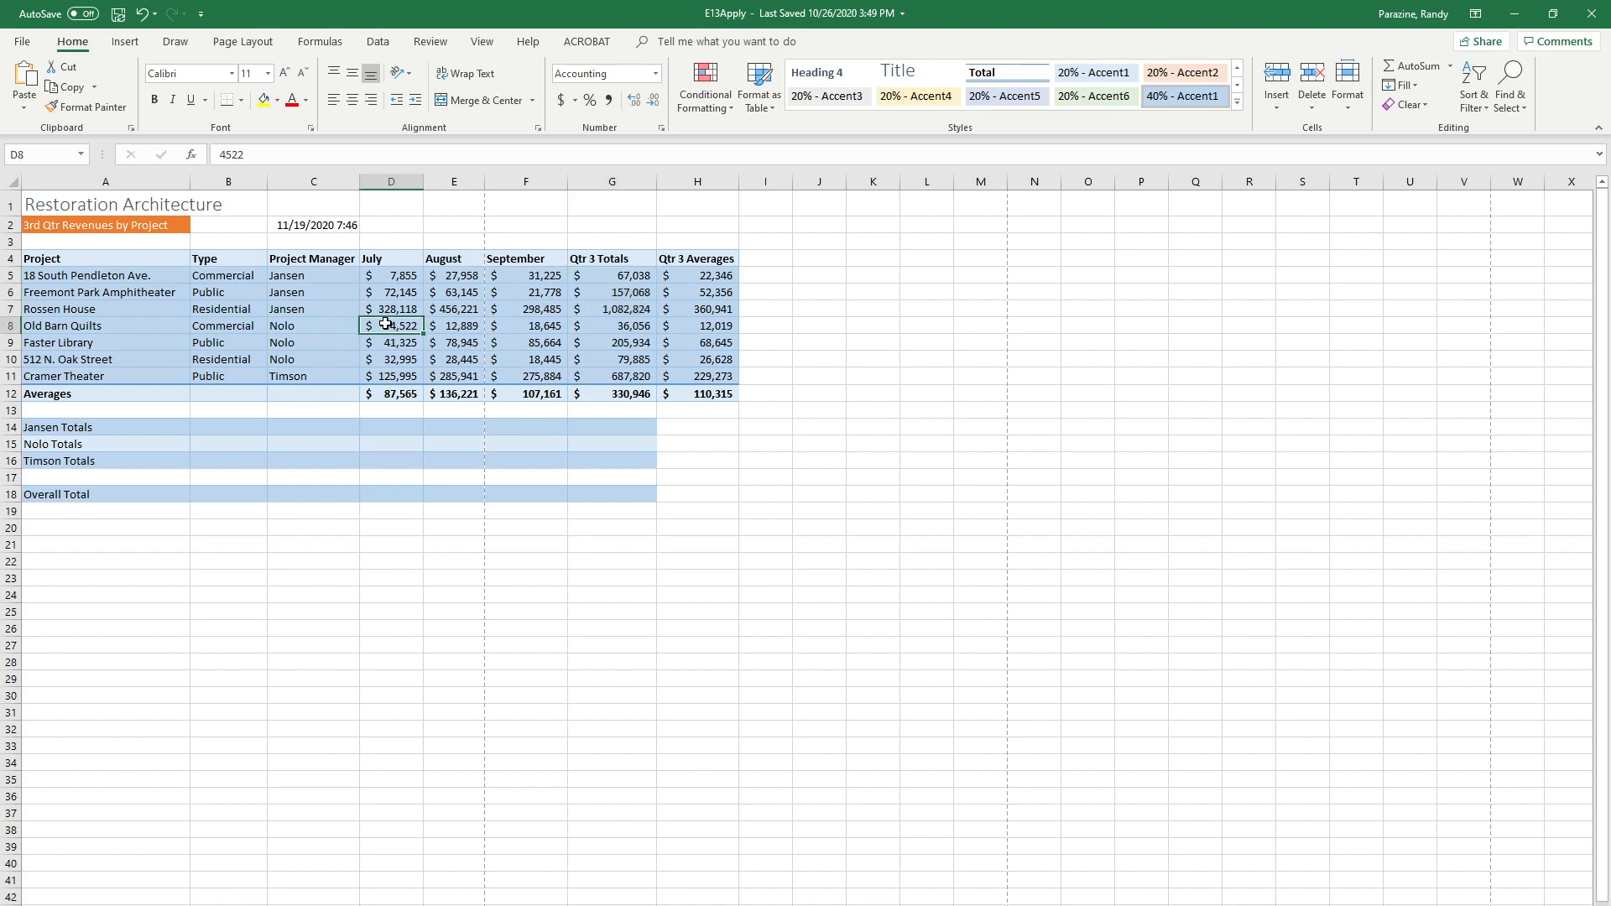
left_click_drag(385, 324, 381, 353)
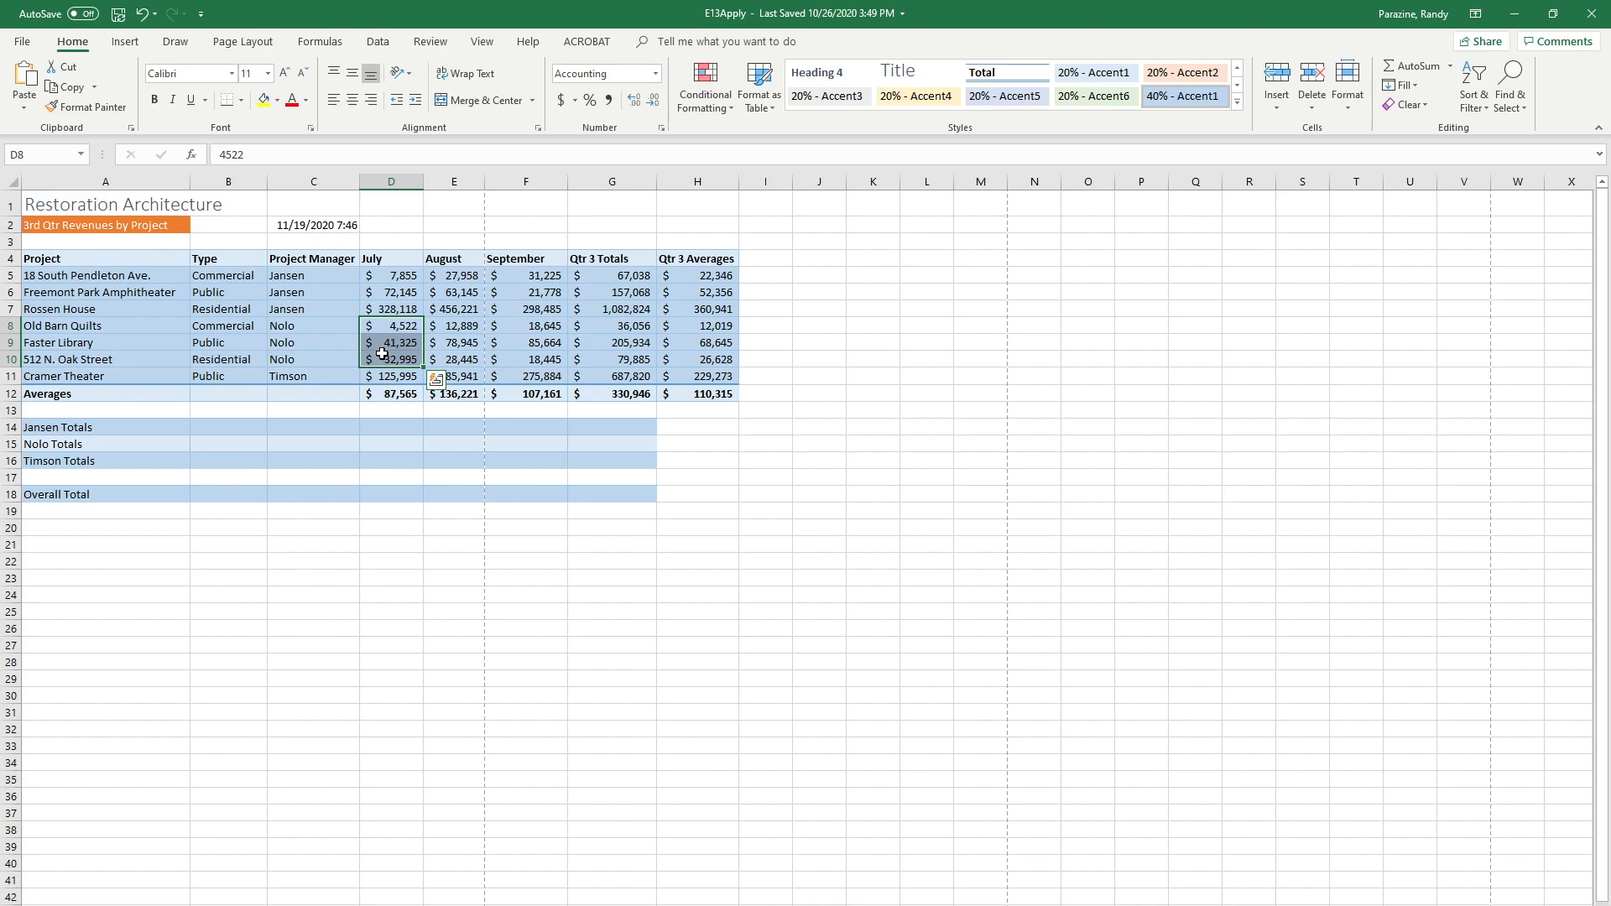
right_click(382, 355)
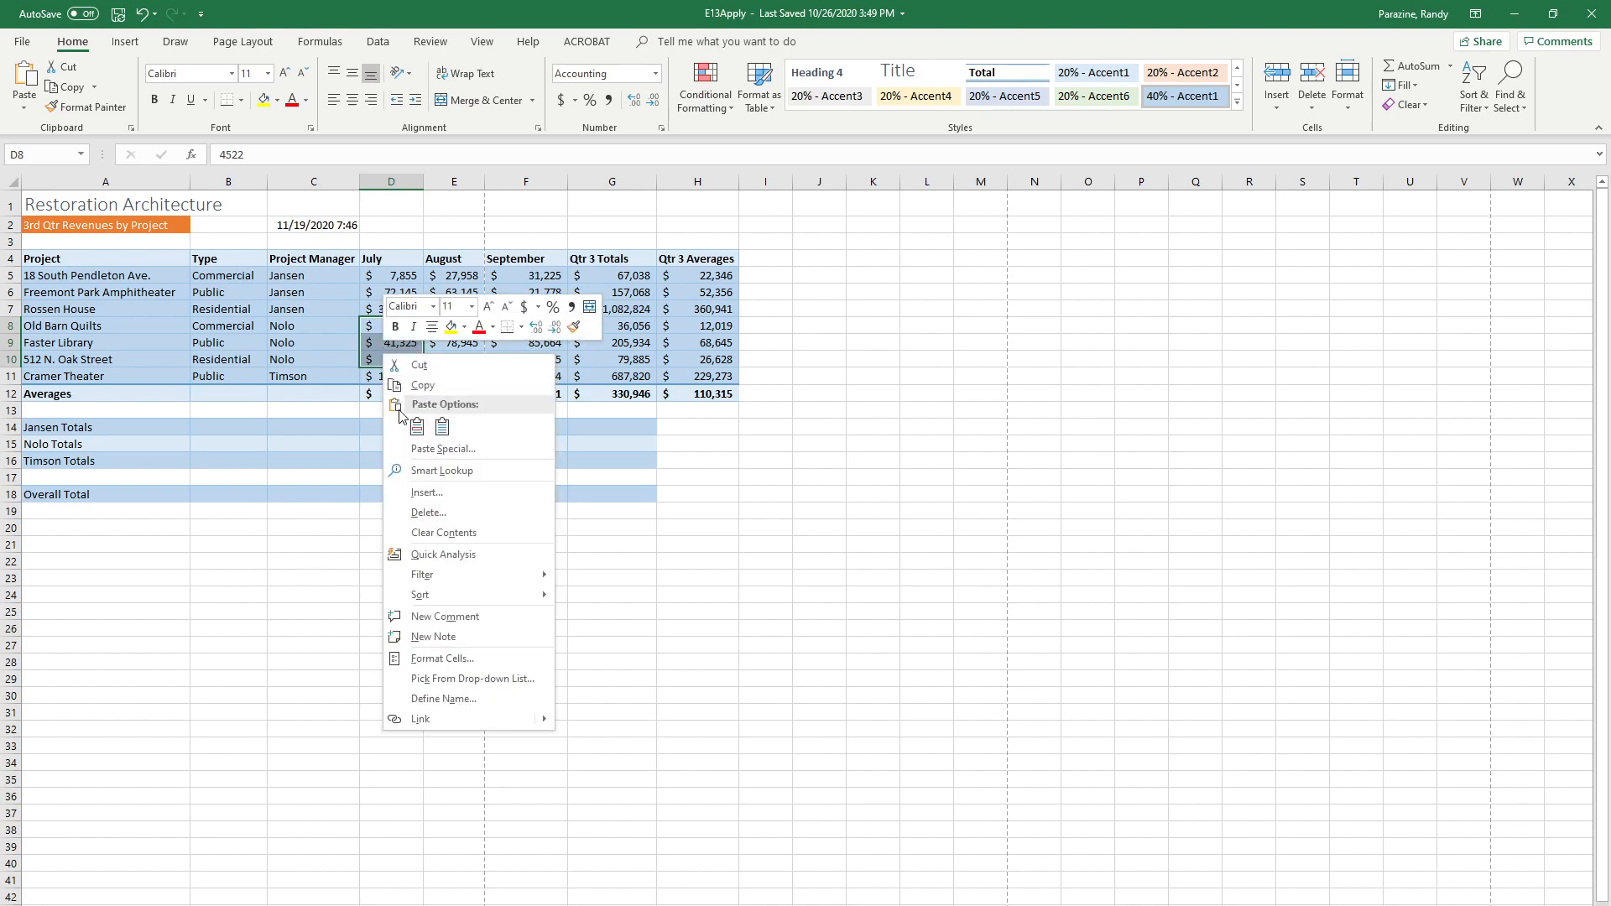
left_click(472, 703)
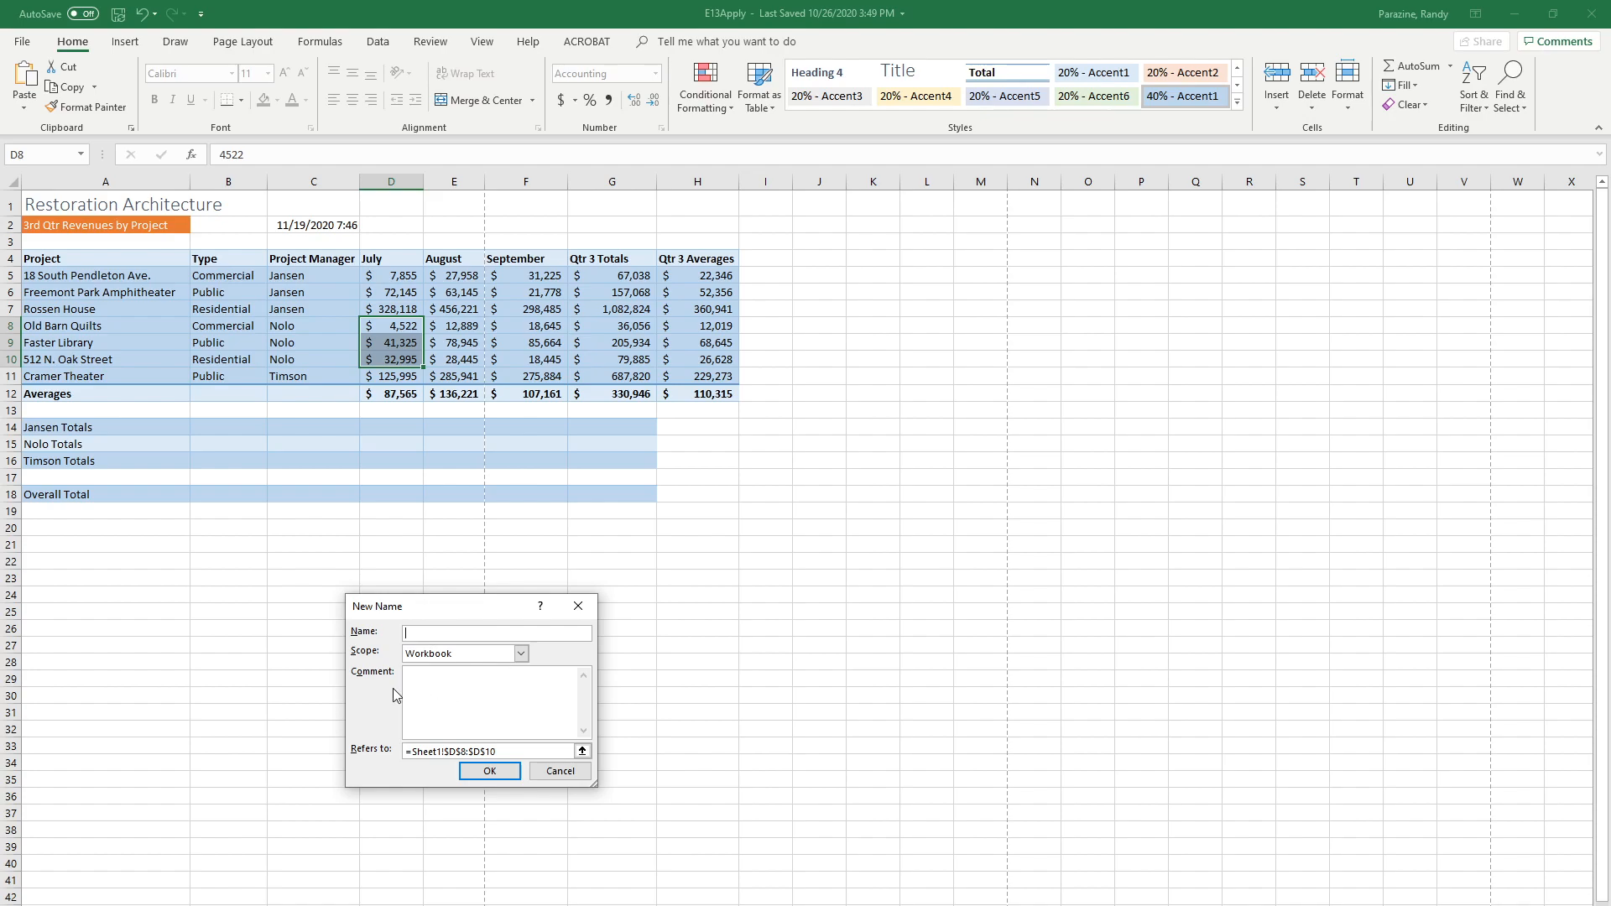
type("oloJuly")
left_click(520, 654)
left_click(467, 679)
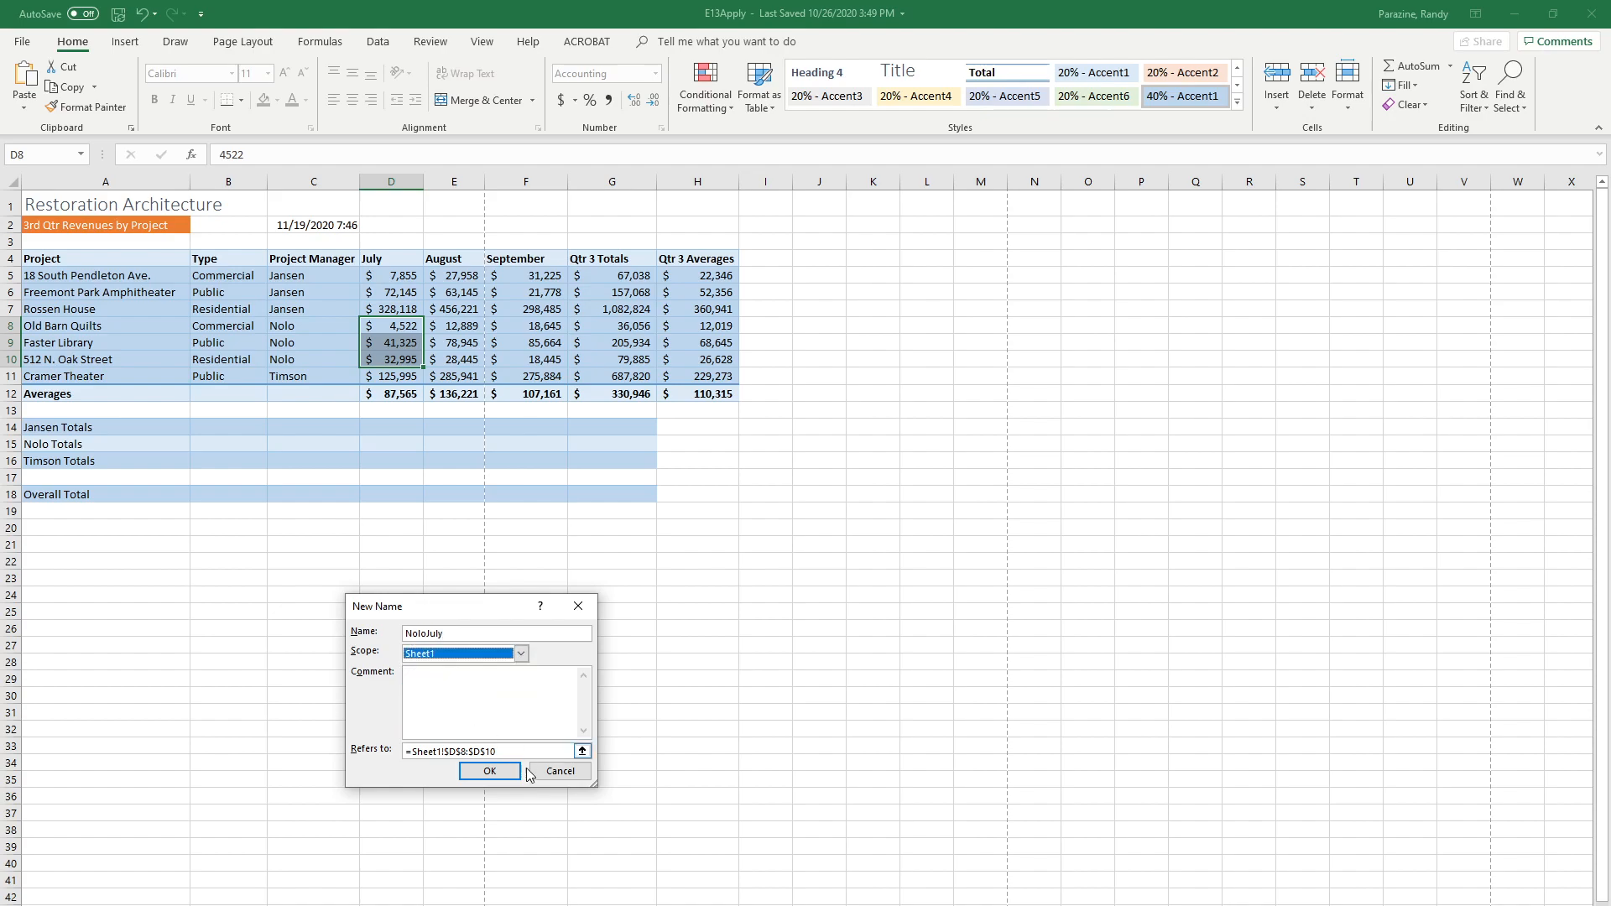
left_click(497, 770)
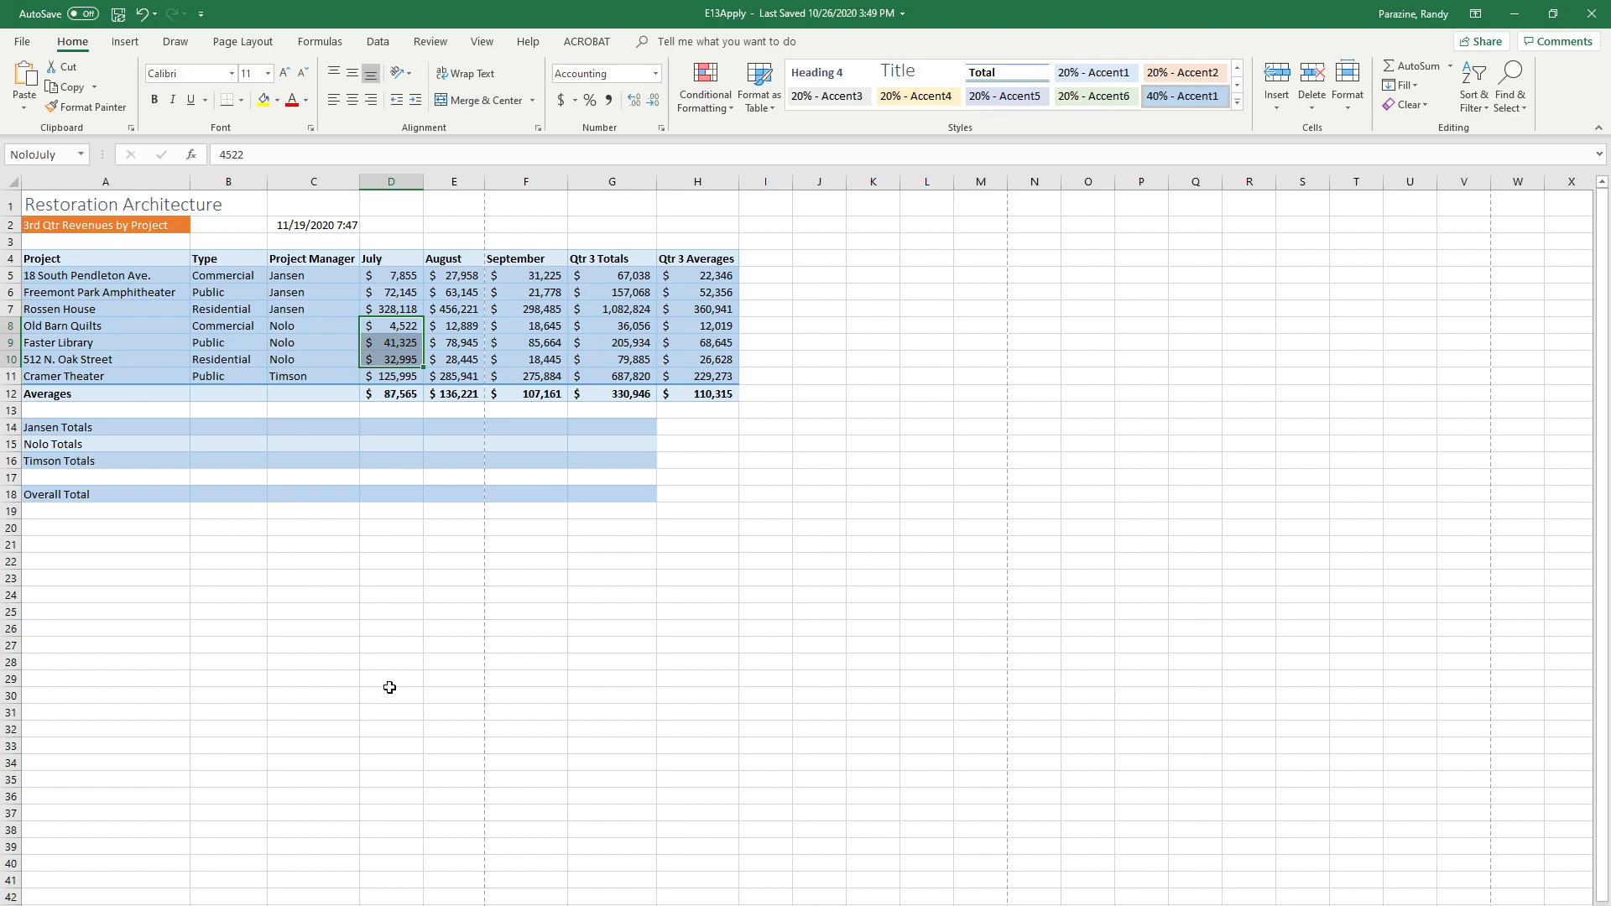
- Define the name NoloAugust for the August cells E8:E10 with its scope set to Sheet1
left_click(453, 326)
left_click_drag(454, 325, 445, 349)
right_click(444, 347)
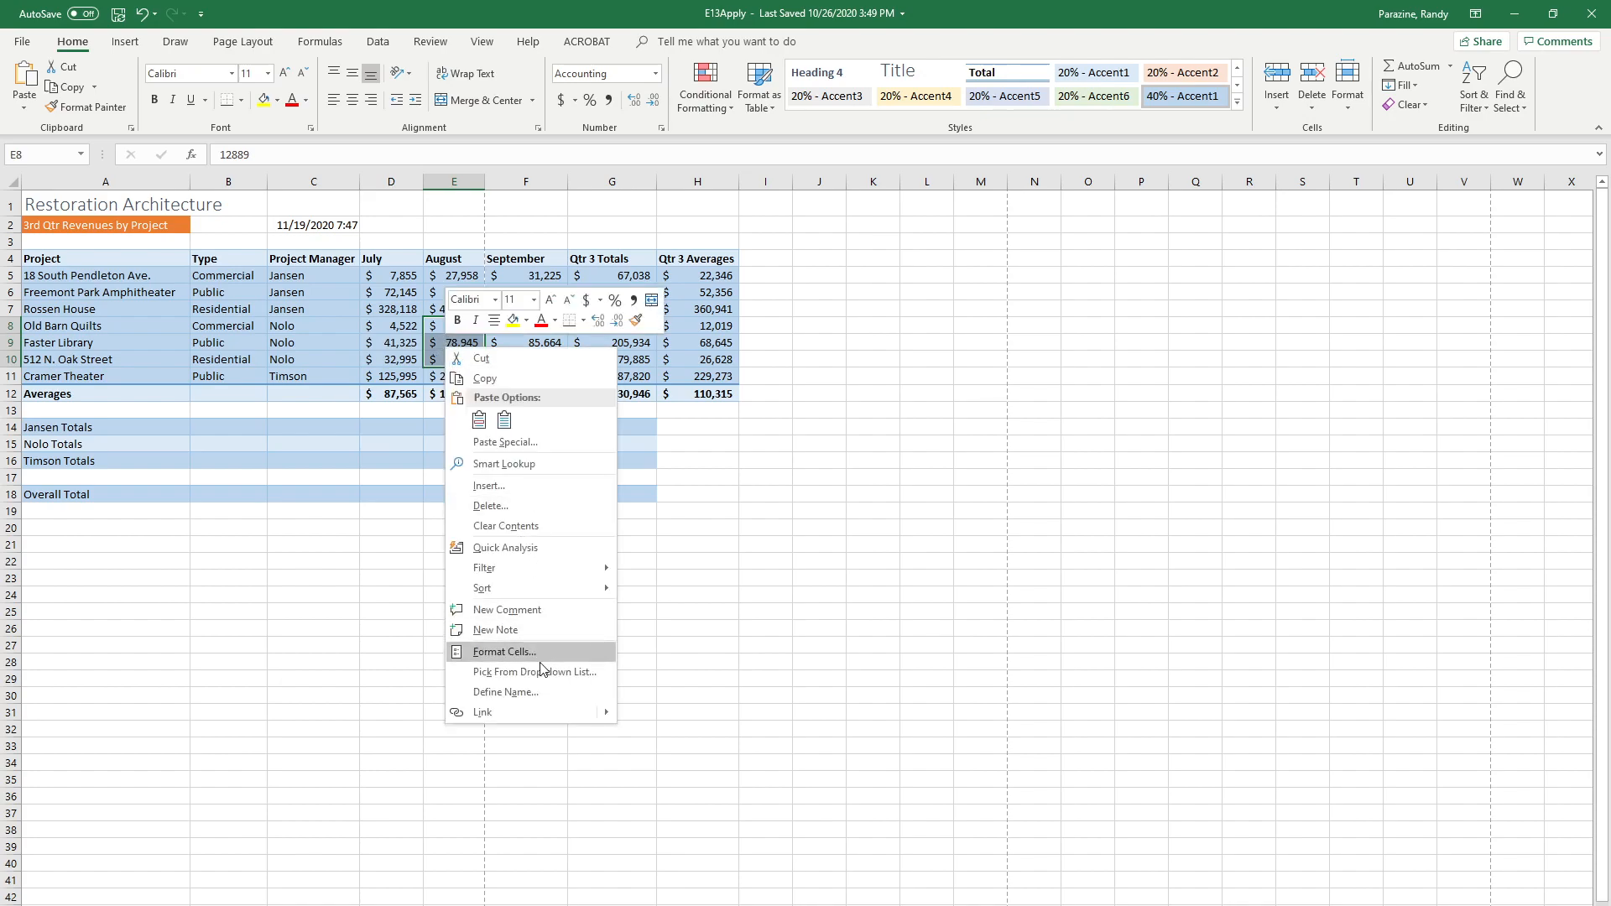
left_click(529, 693)
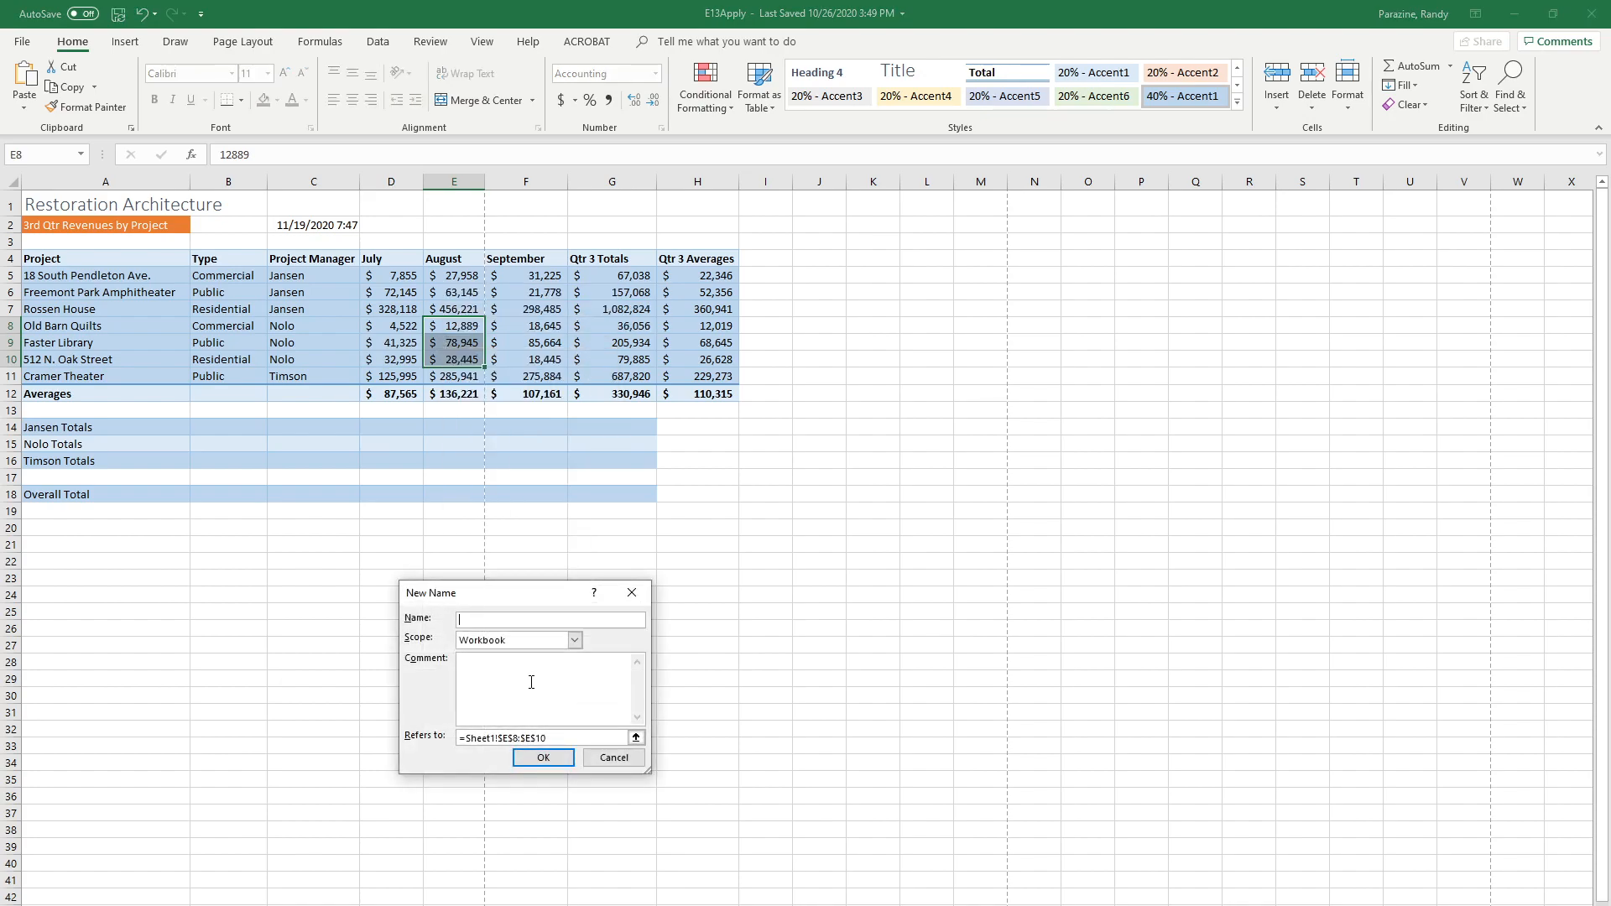
type("NoloAugust")
left_click(575, 639)
left_click(536, 672)
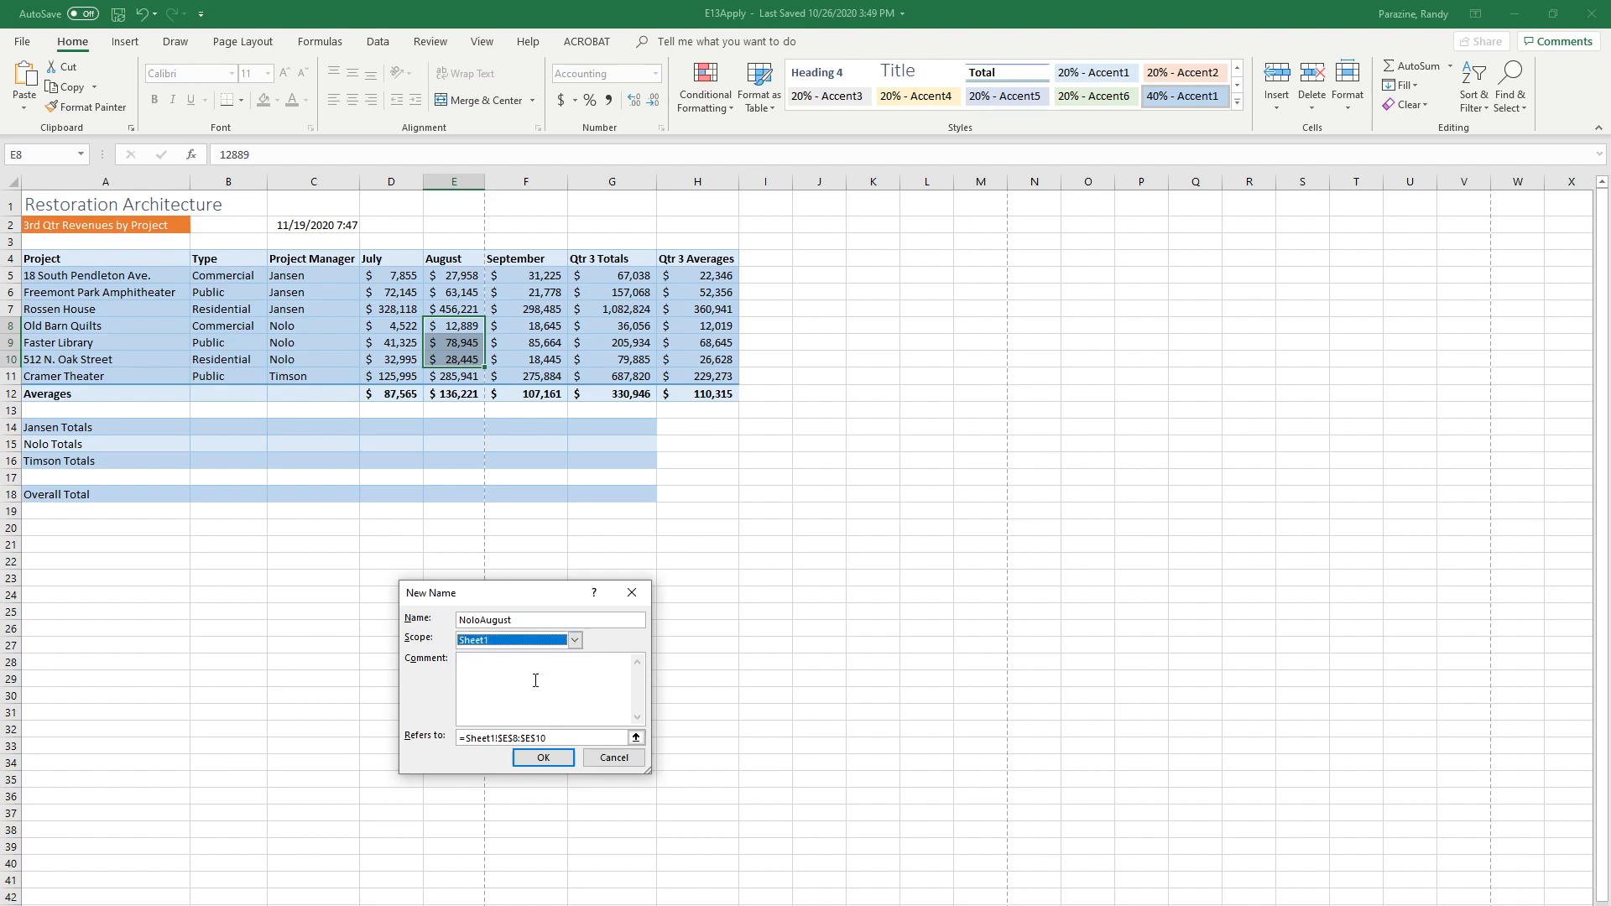
left_click(543, 757)
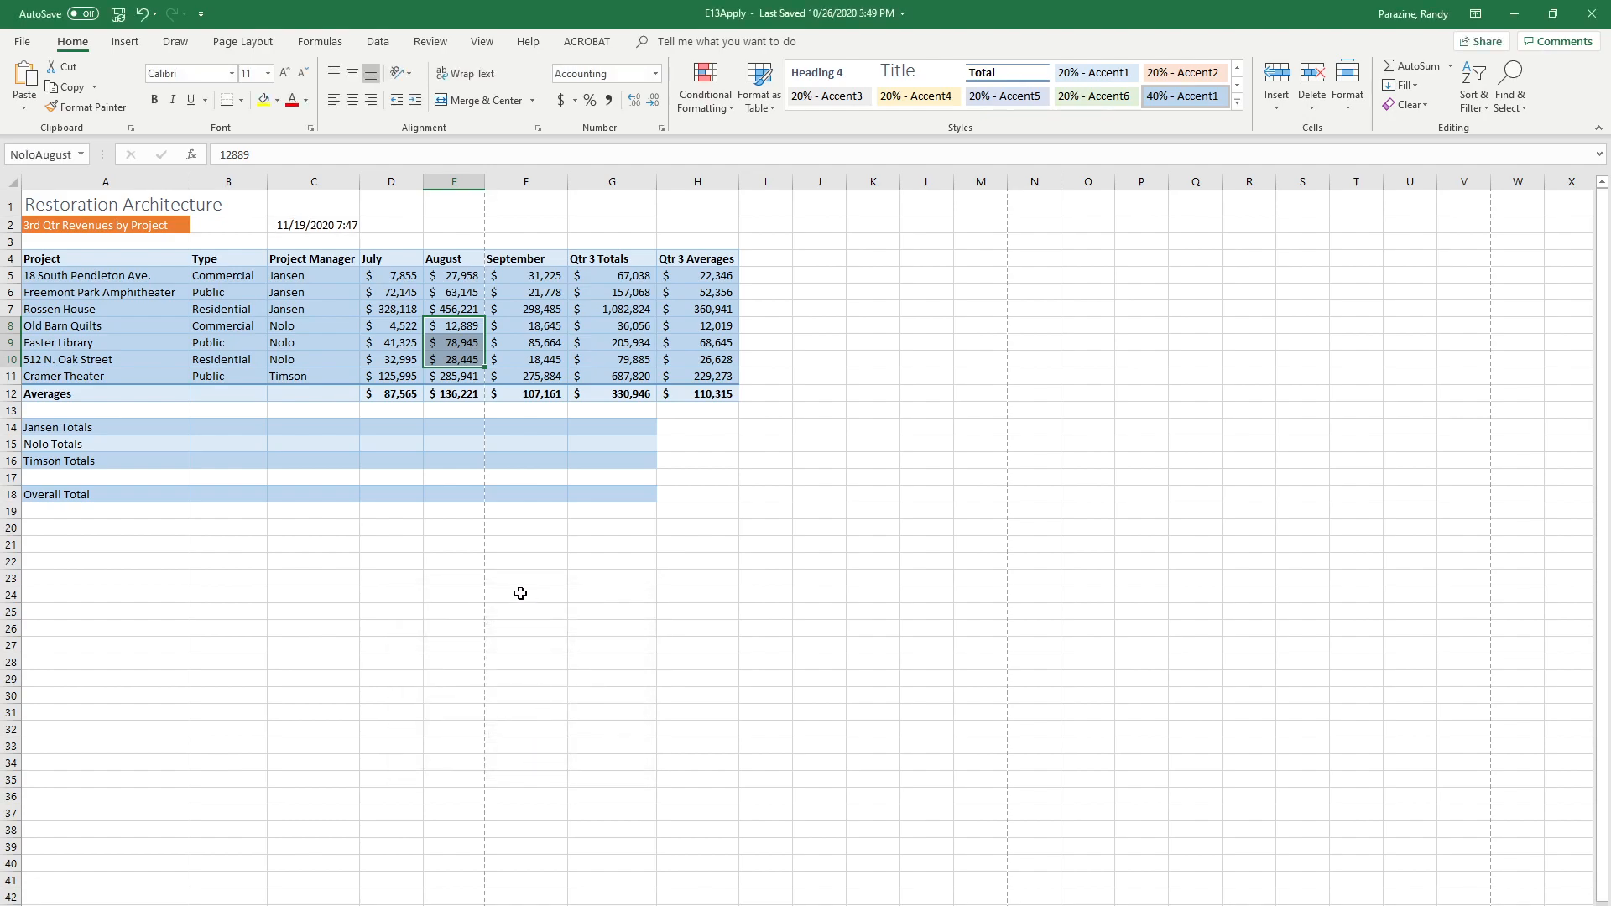
- Define the name NoloSeptember for the September cells F8:F10 with its scope set to Sheet1
left_click(515, 326)
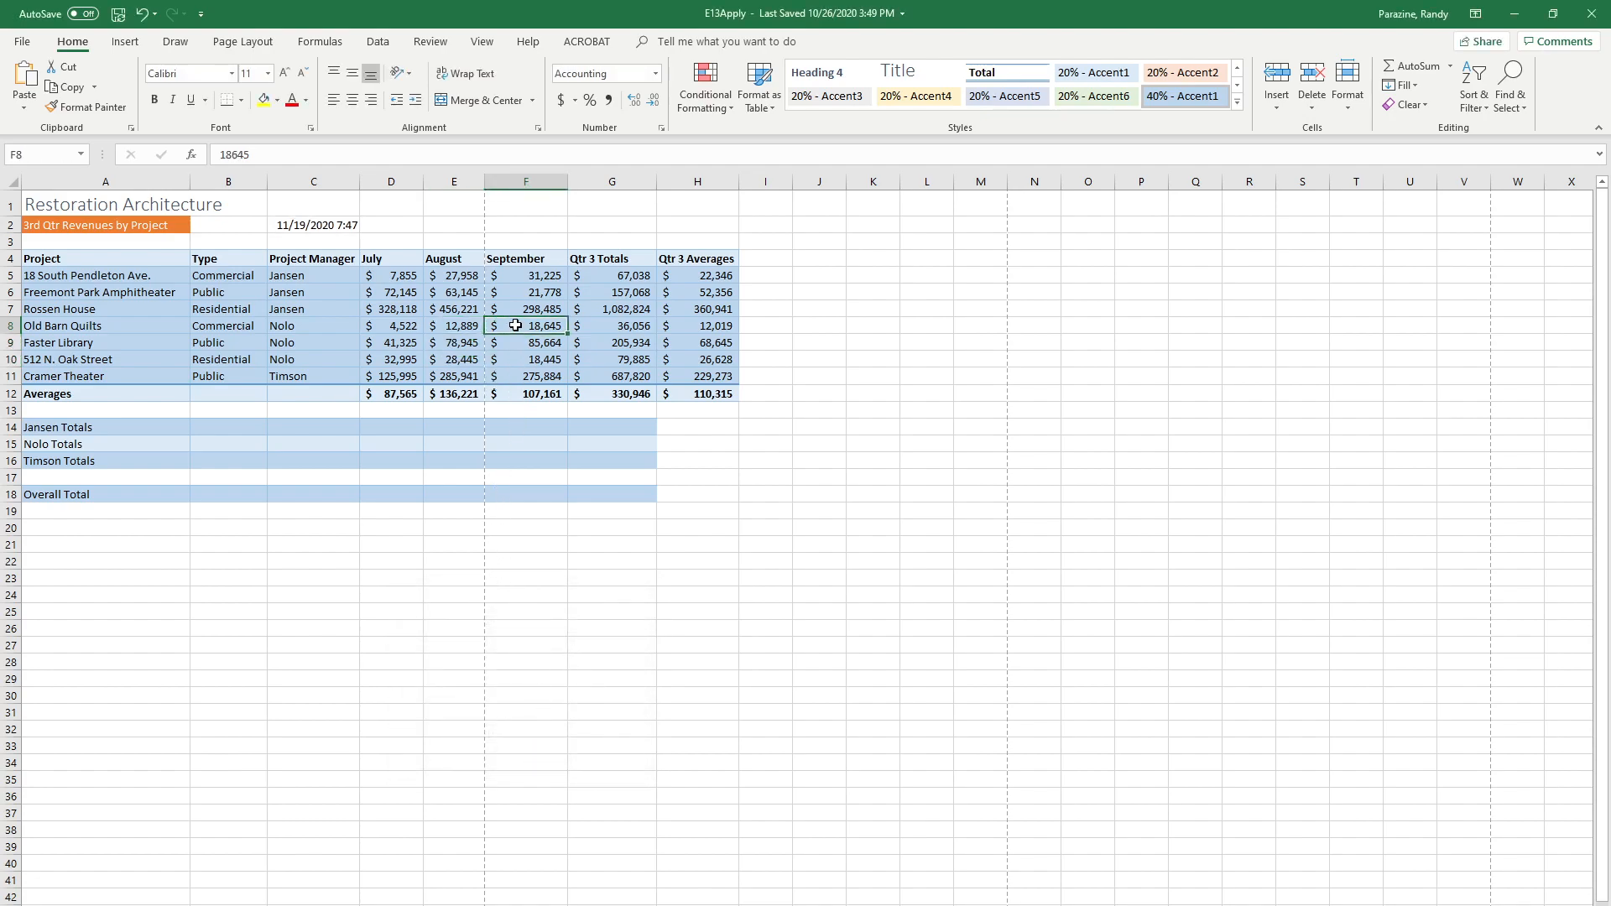
left_click_drag(460, 325, 519, 360)
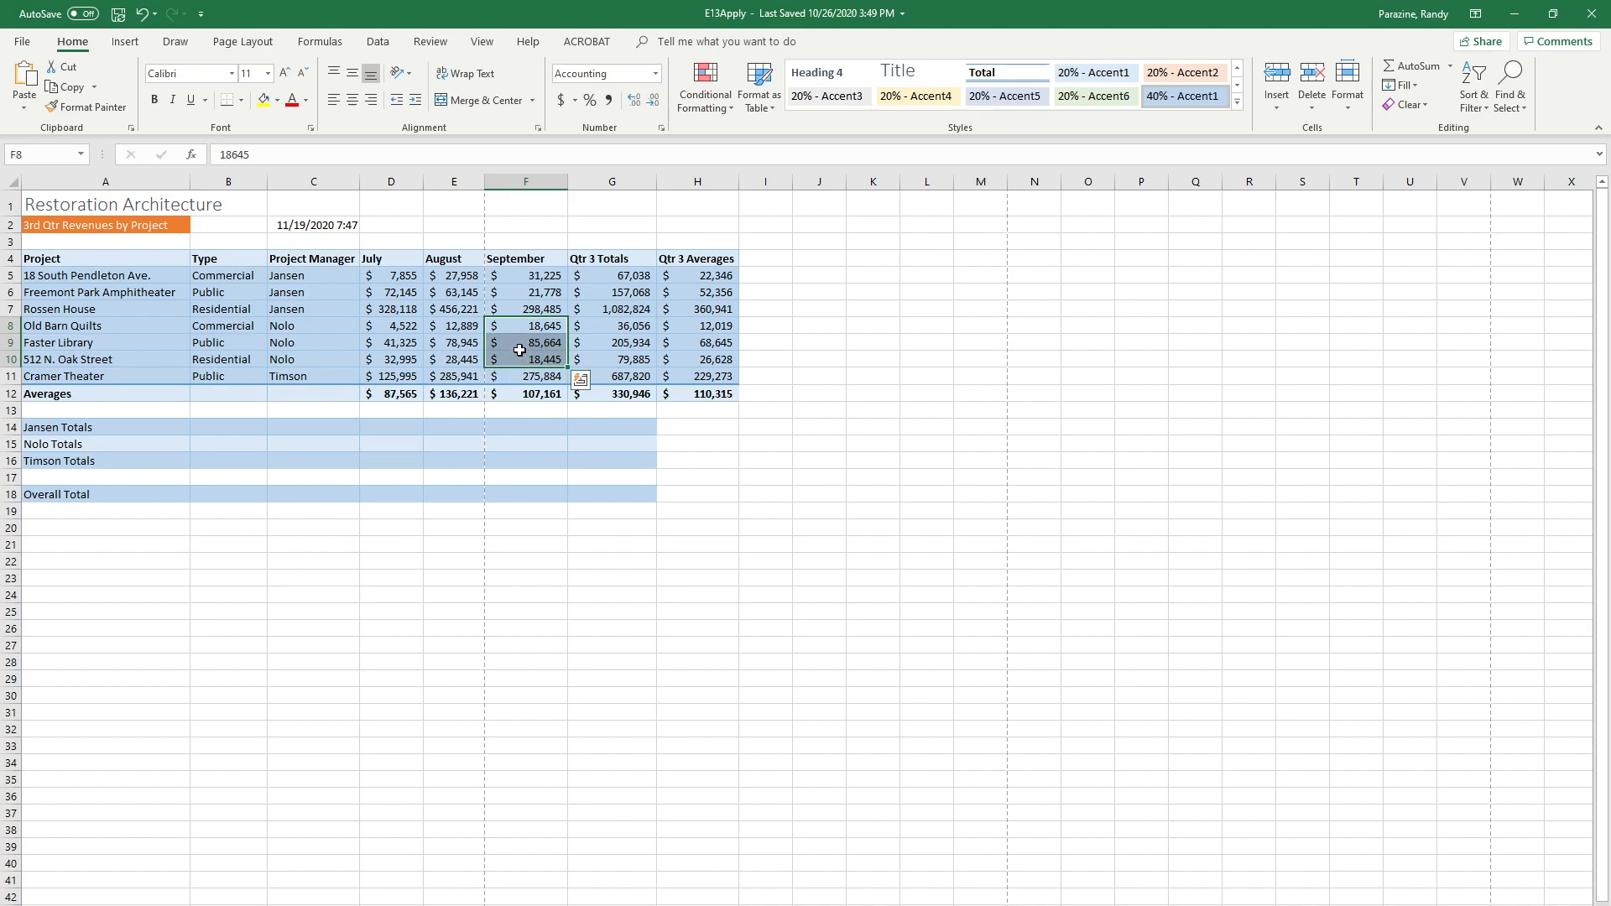
right_click(519, 350)
left_click(592, 696)
type("No")
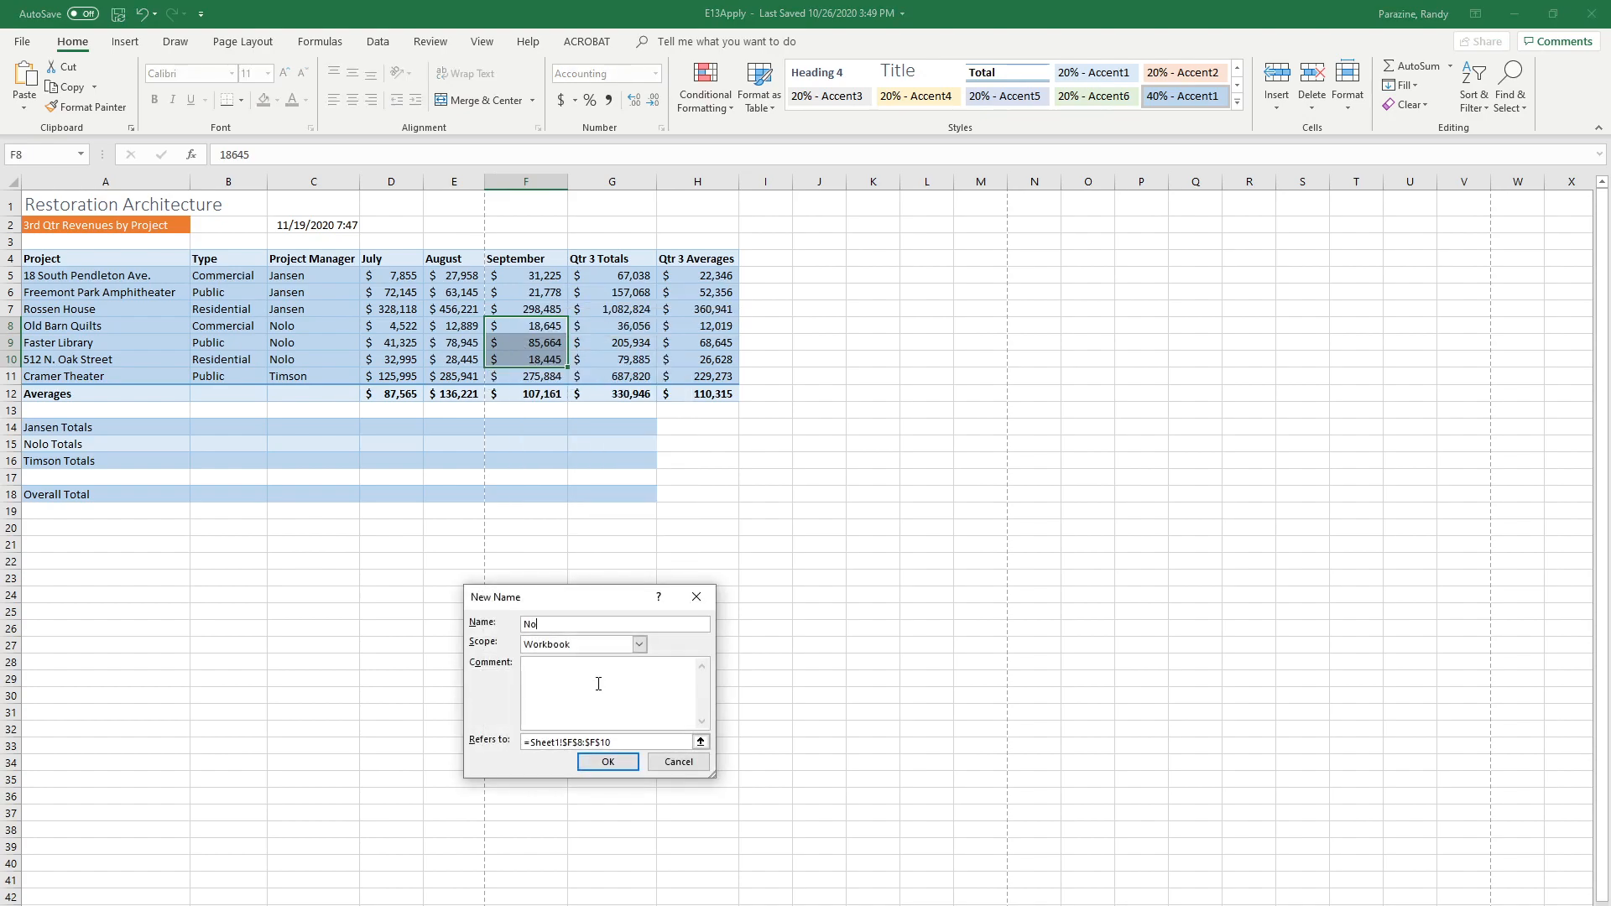
type("loSeptember")
left_click(641, 643)
left_click(619, 680)
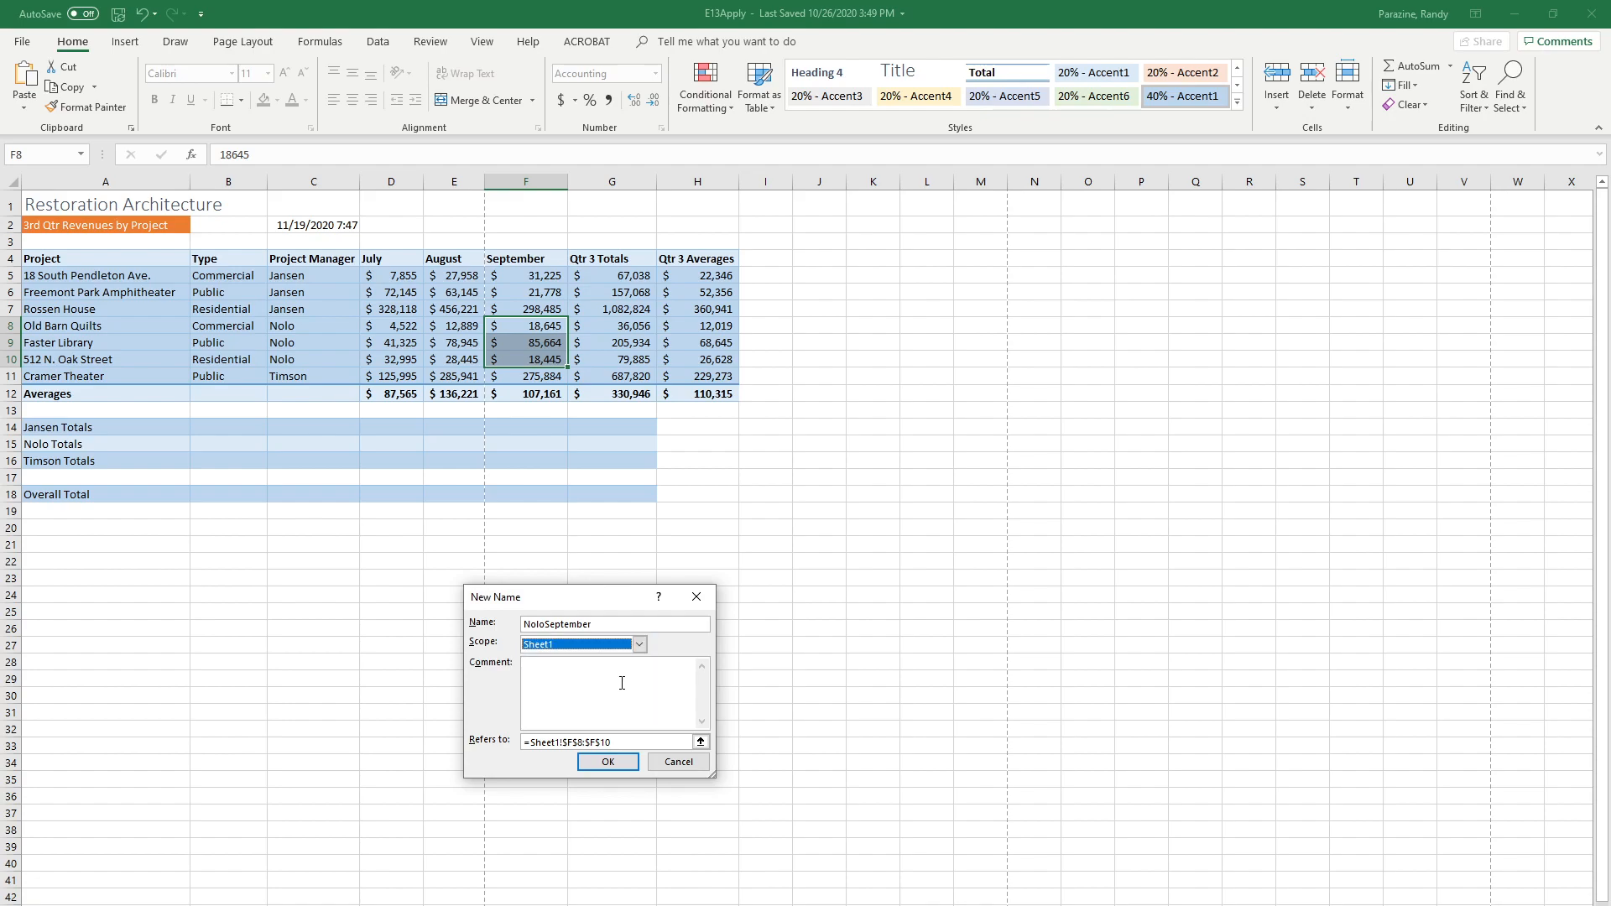
left_click(609, 761)
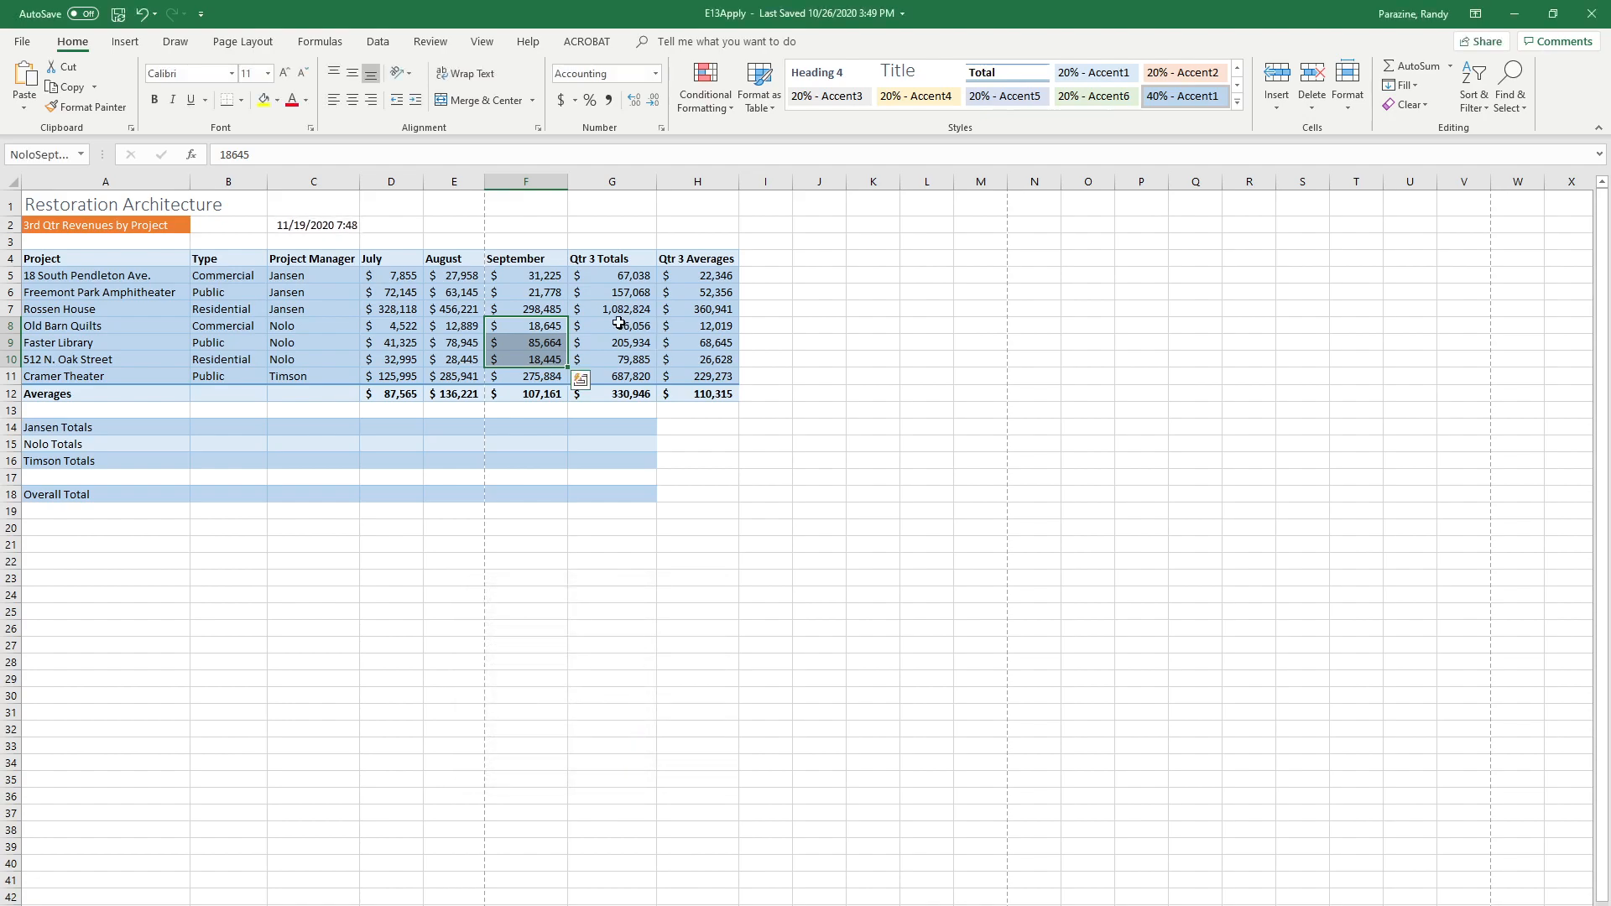
- Define the name NoloTotal for the Qtr 3 Totals cells G8:G10 with its scope set to Sheet1
left_click_drag(619, 325, 599, 361)
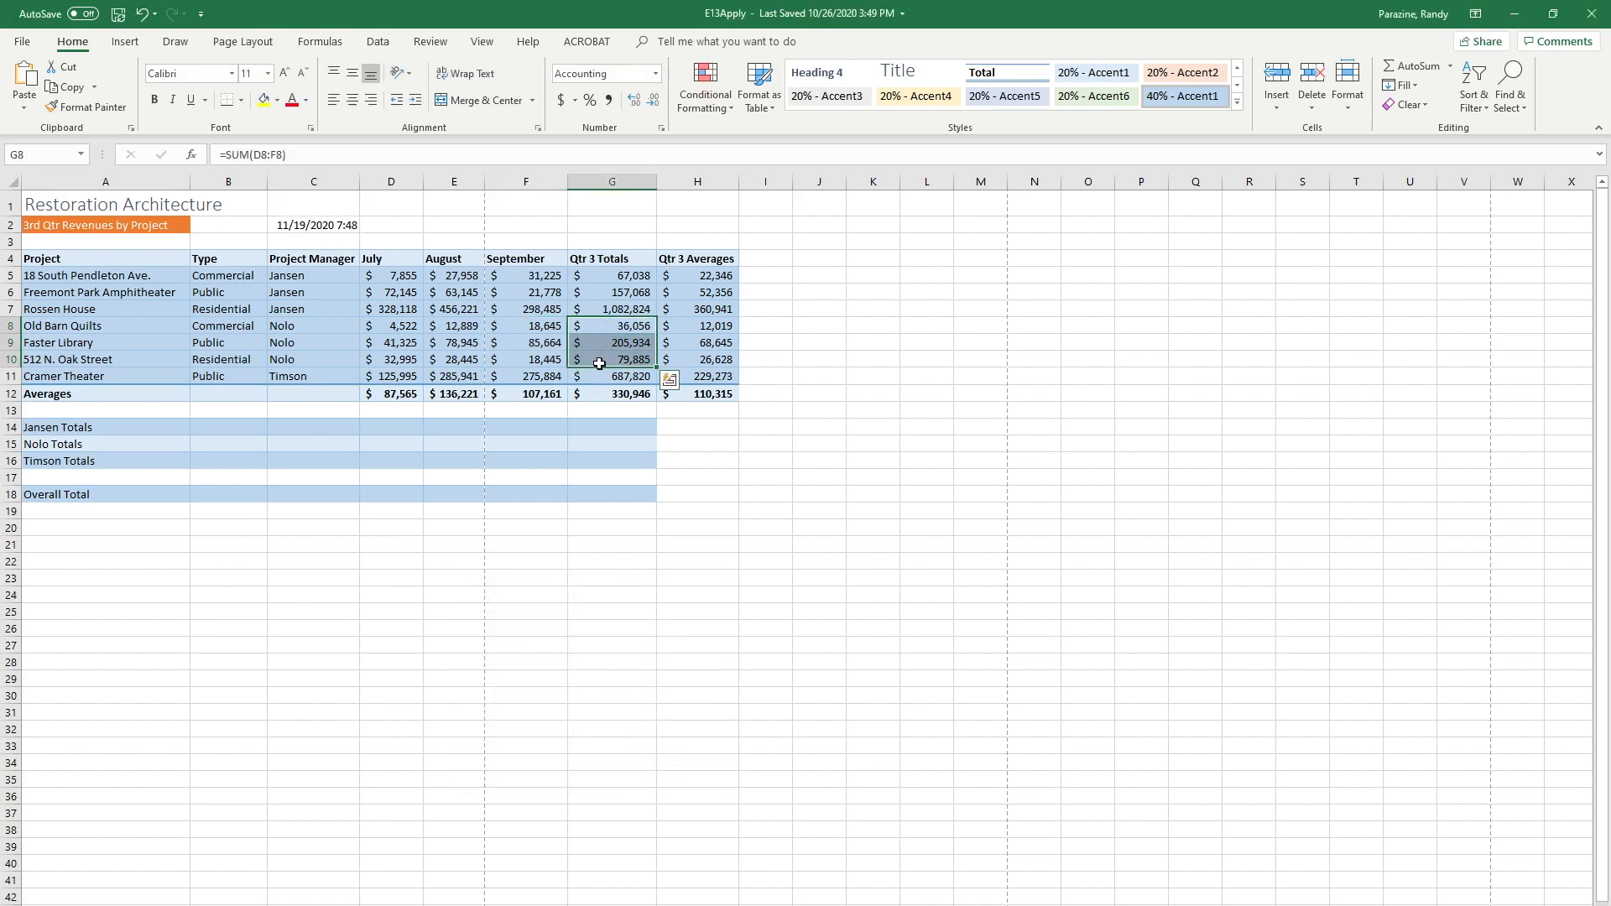
right_click(603, 354)
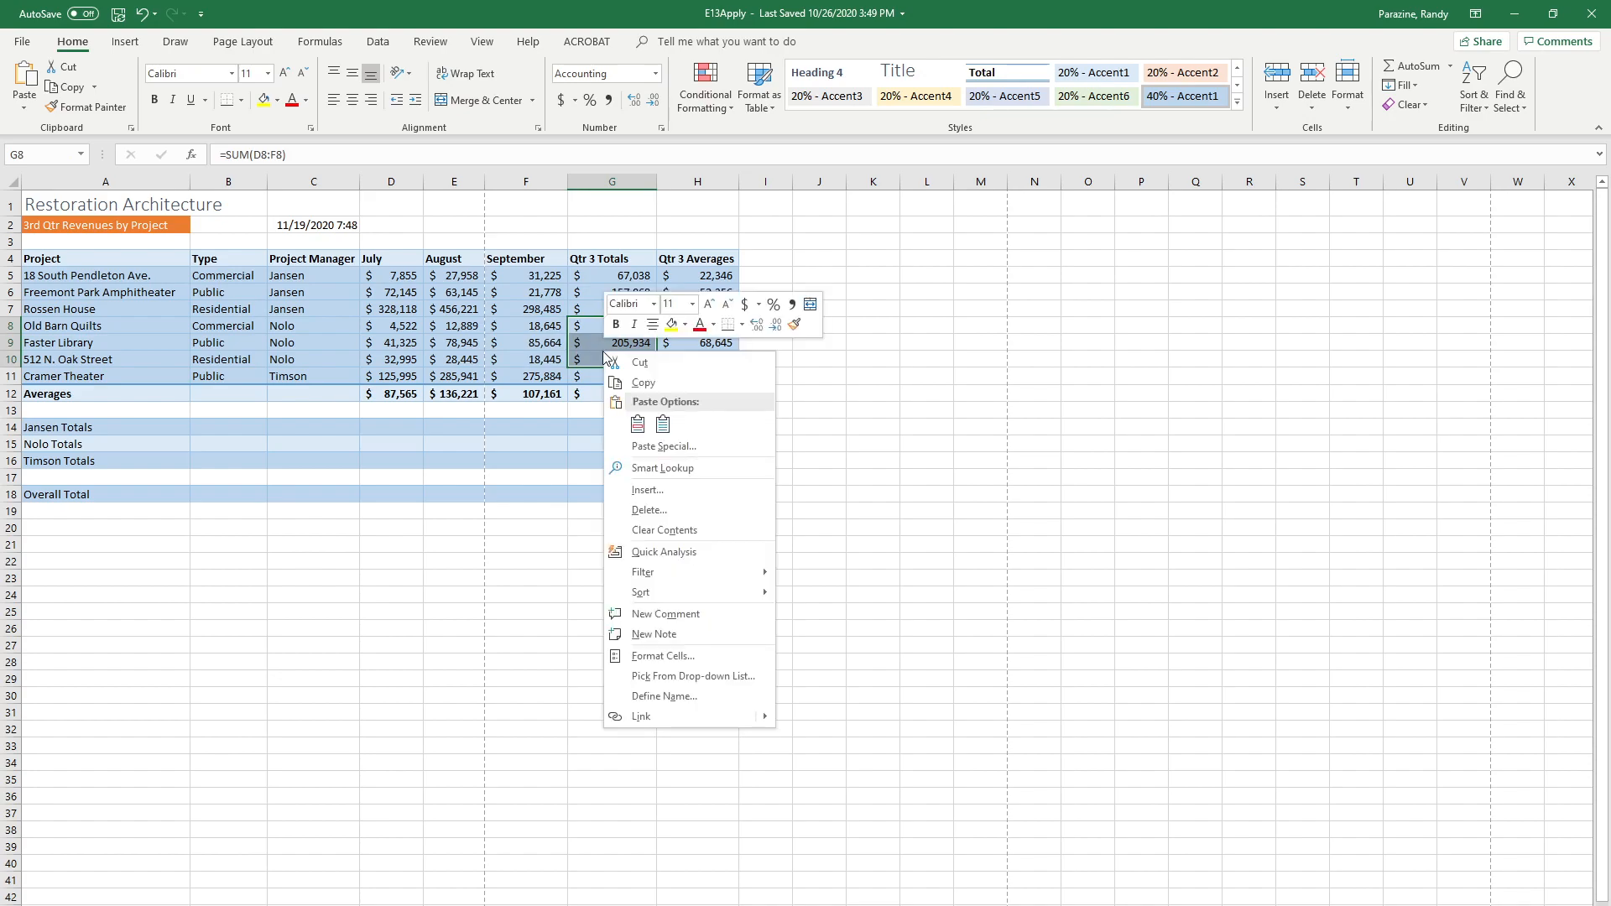
left_click(667, 697)
type("NoloTotal")
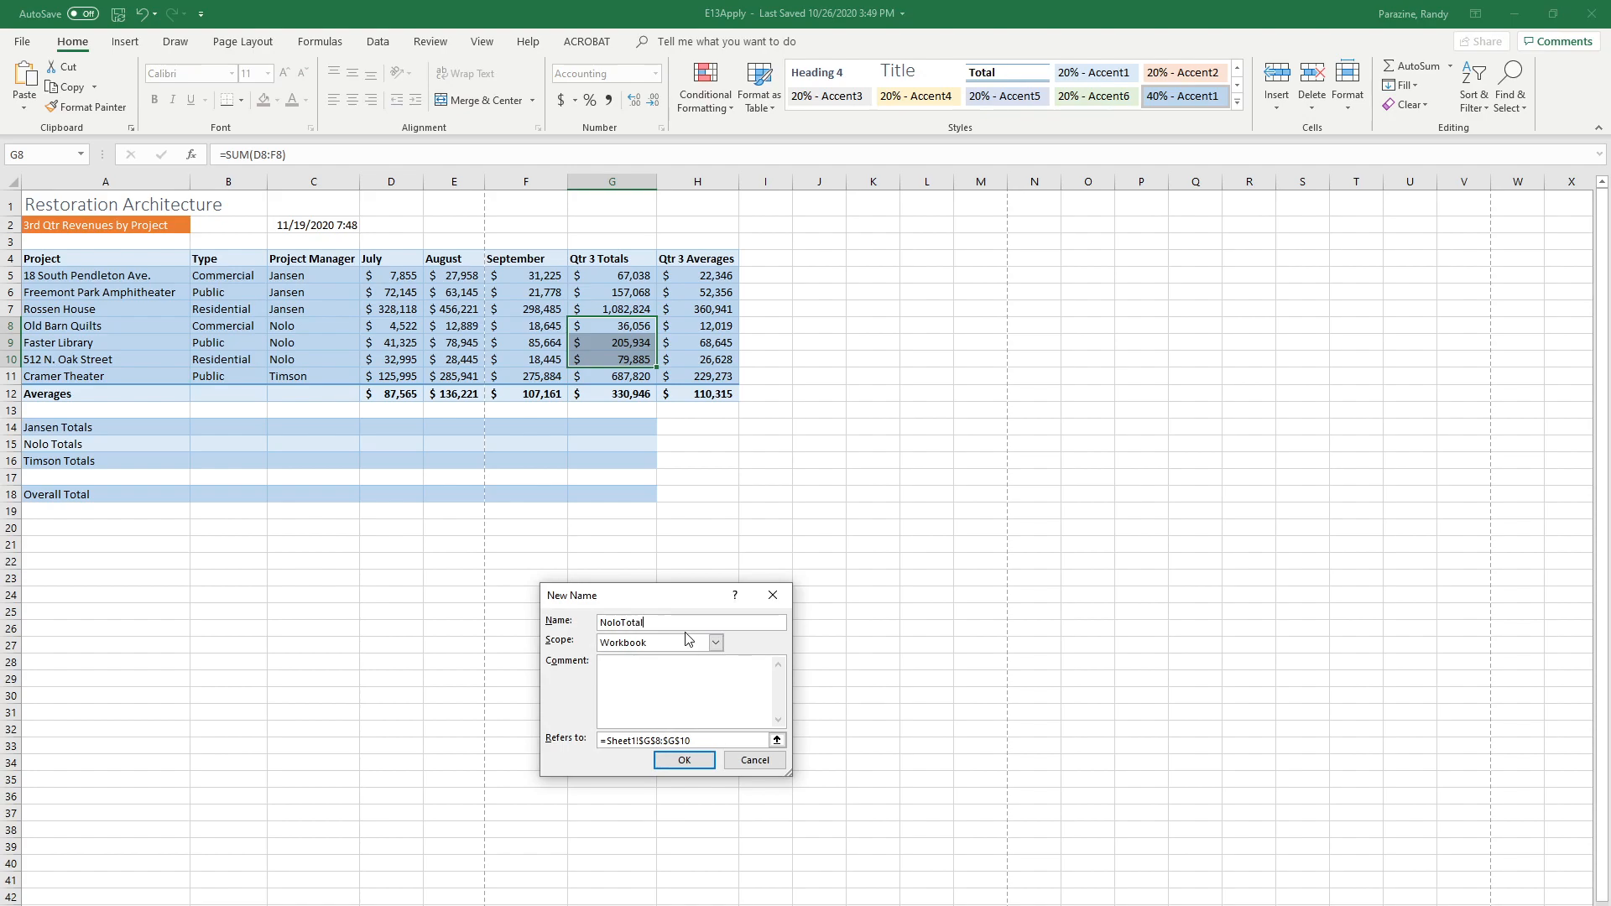
left_click(711, 646)
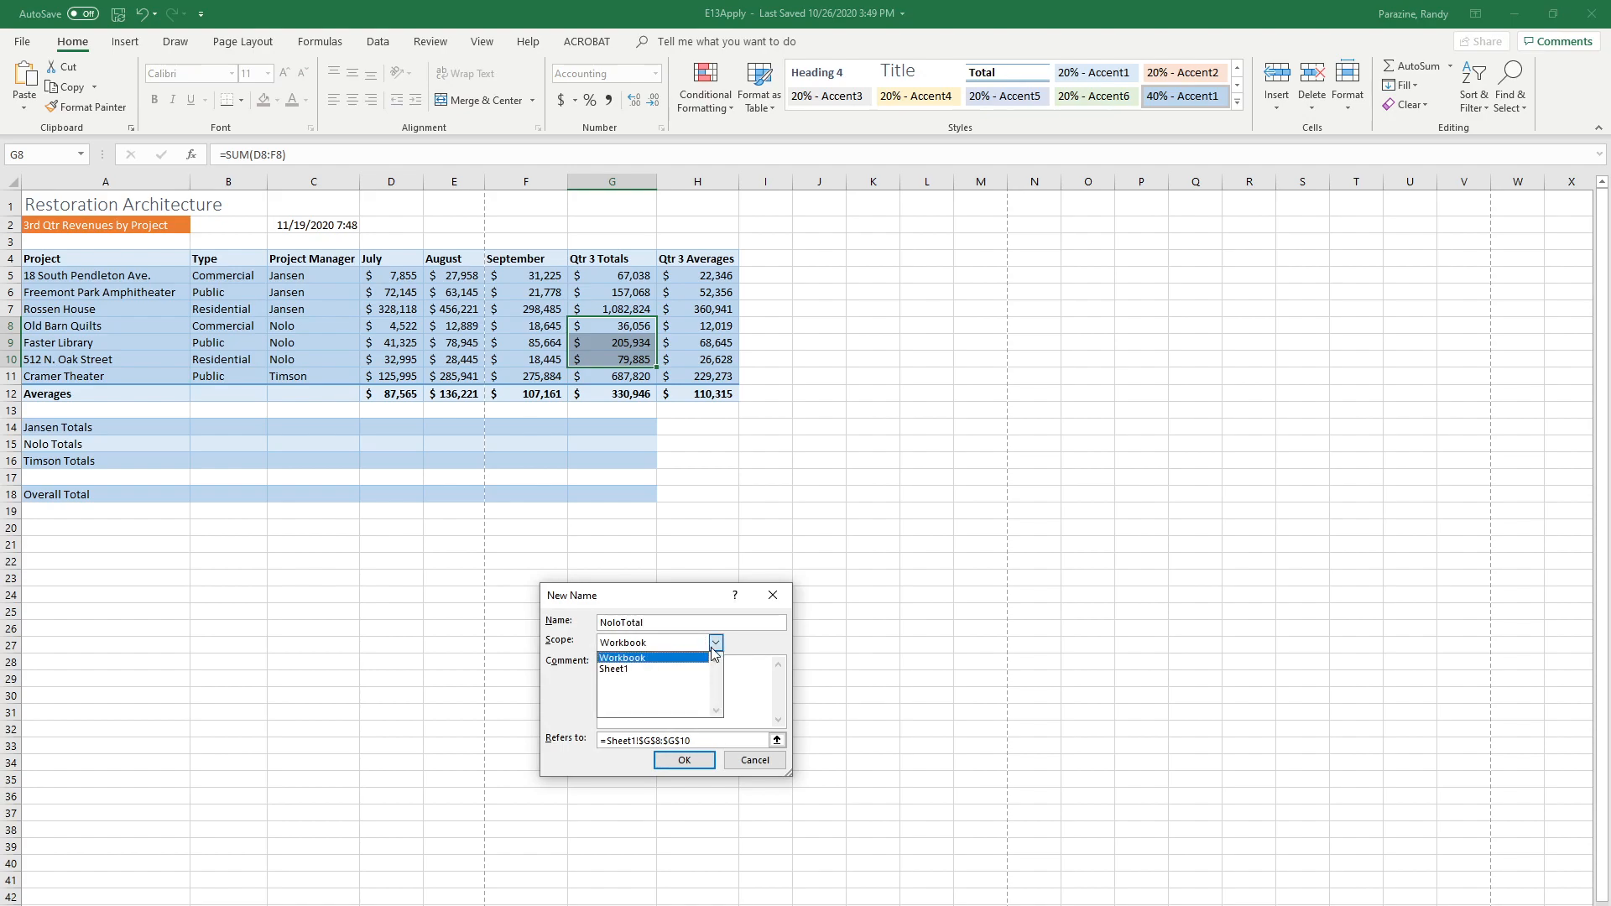
left_click(687, 668)
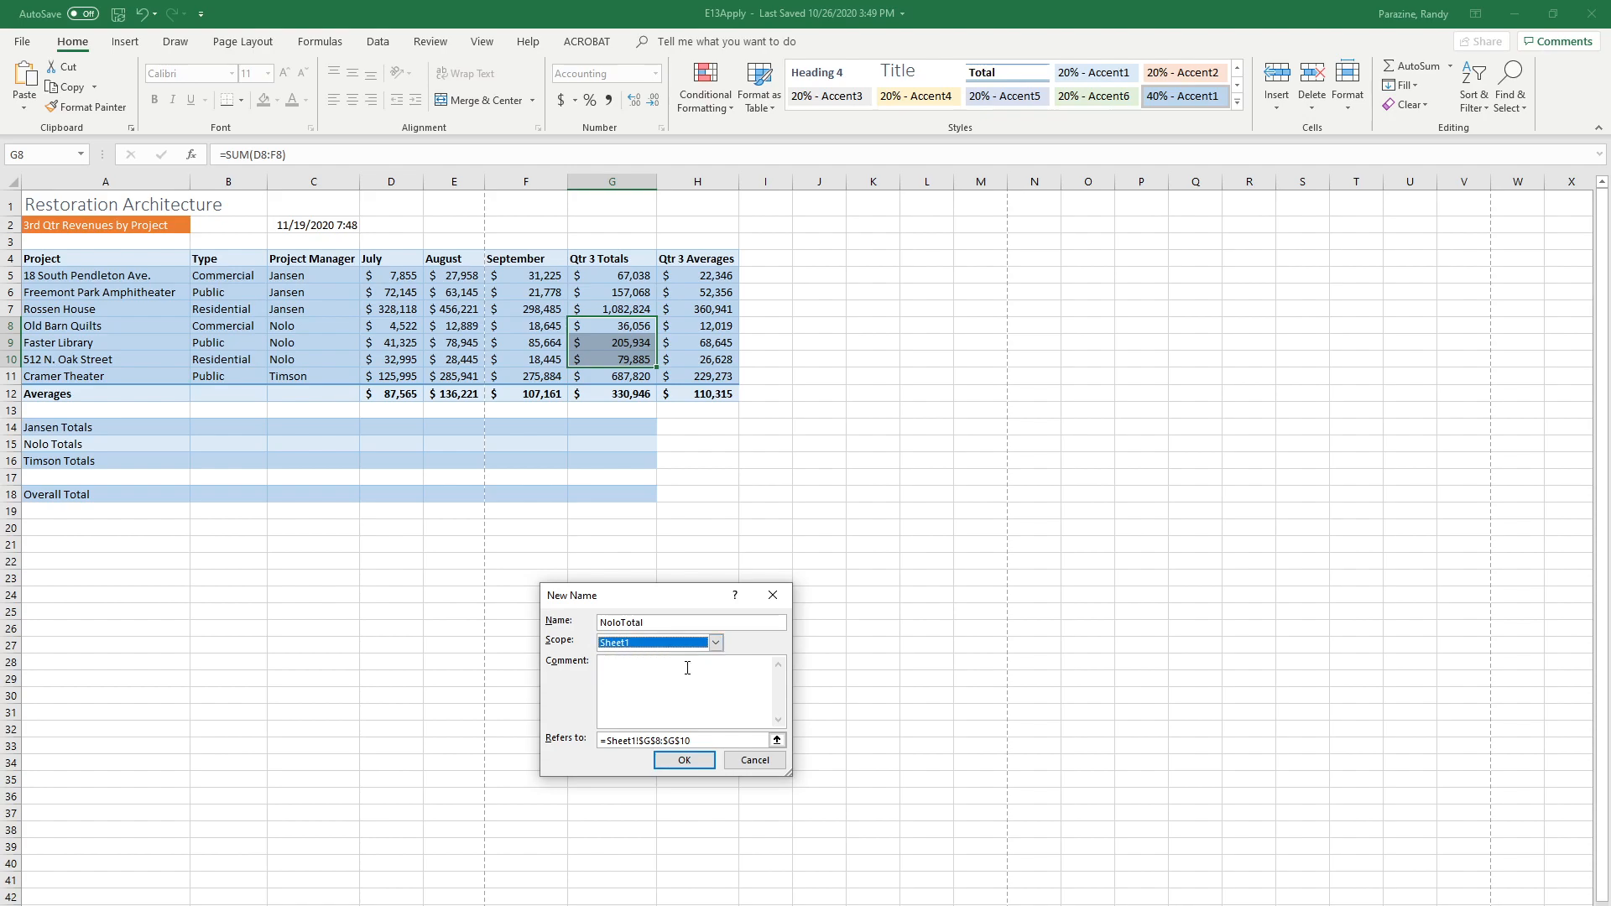
left_click(683, 760)
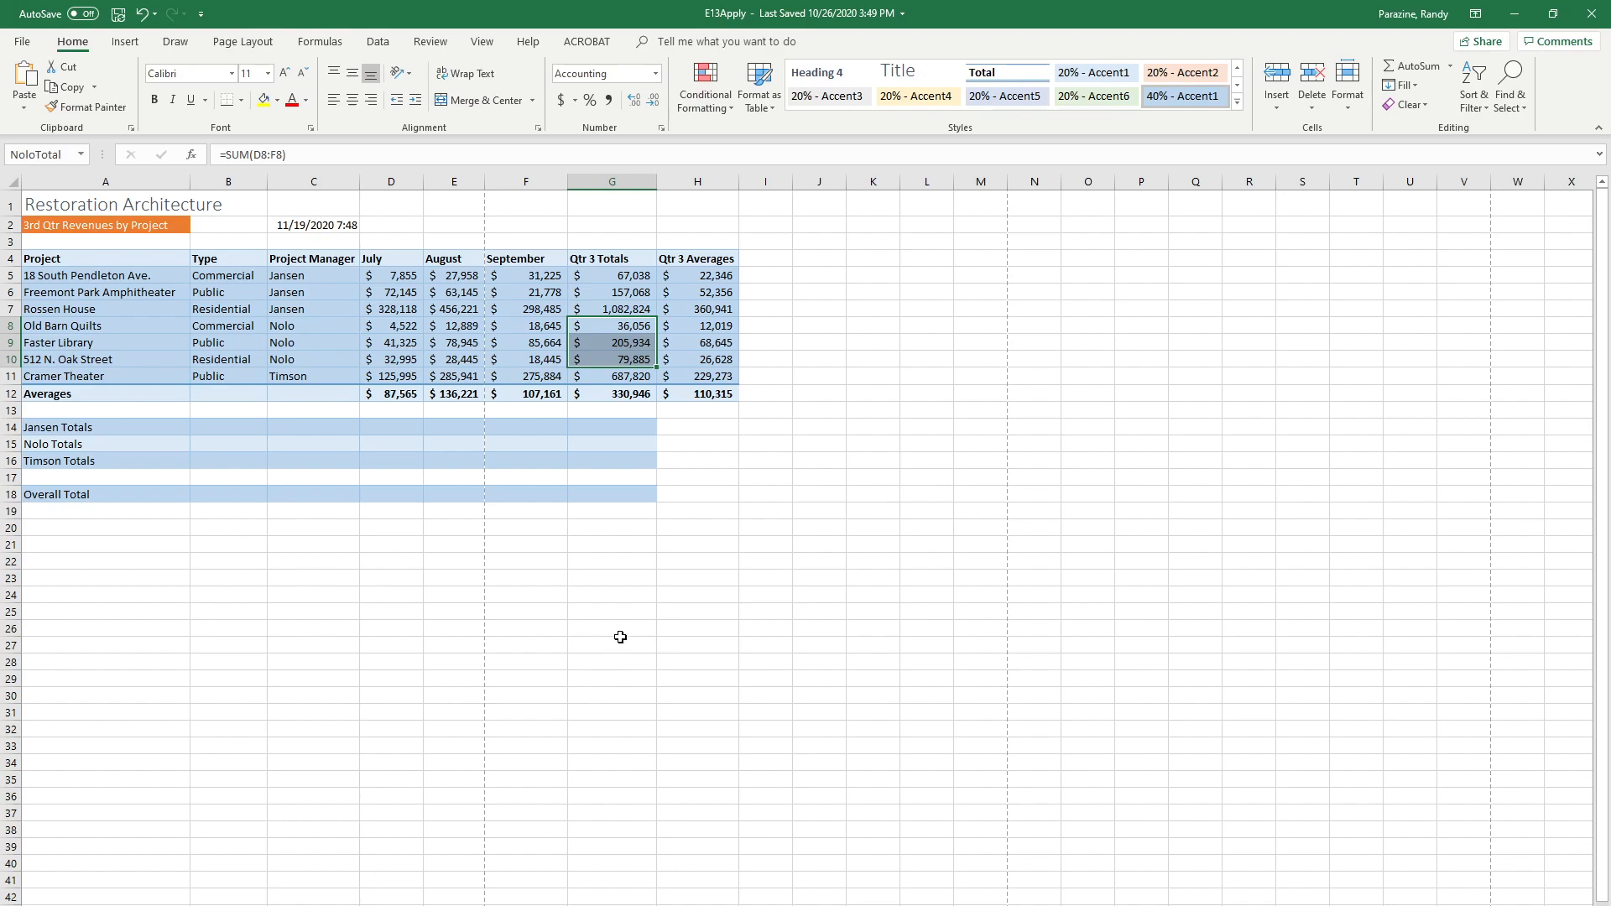
- Name the Cramer Theater July cell D11 TimsonJuly
left_click(384, 374)
left_click(49, 158)
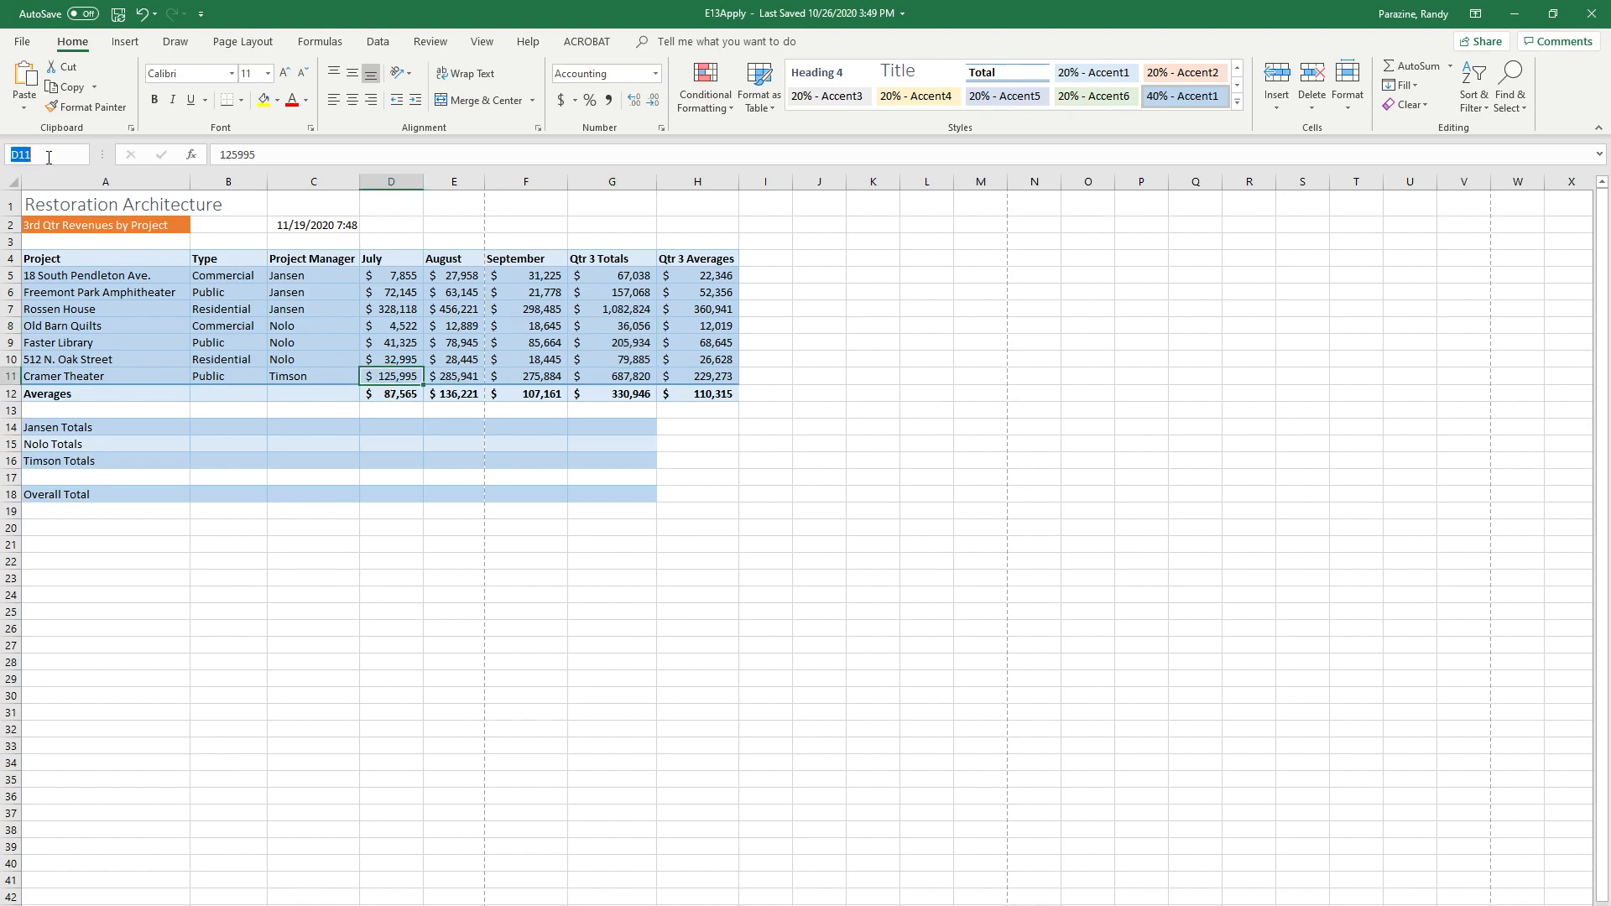
type("TimsonJuly")
key("Return")
- Define the name TimsonAugust for the August cell E11 with its scope set to Sheet1
left_click(455, 378)
right_click(456, 378)
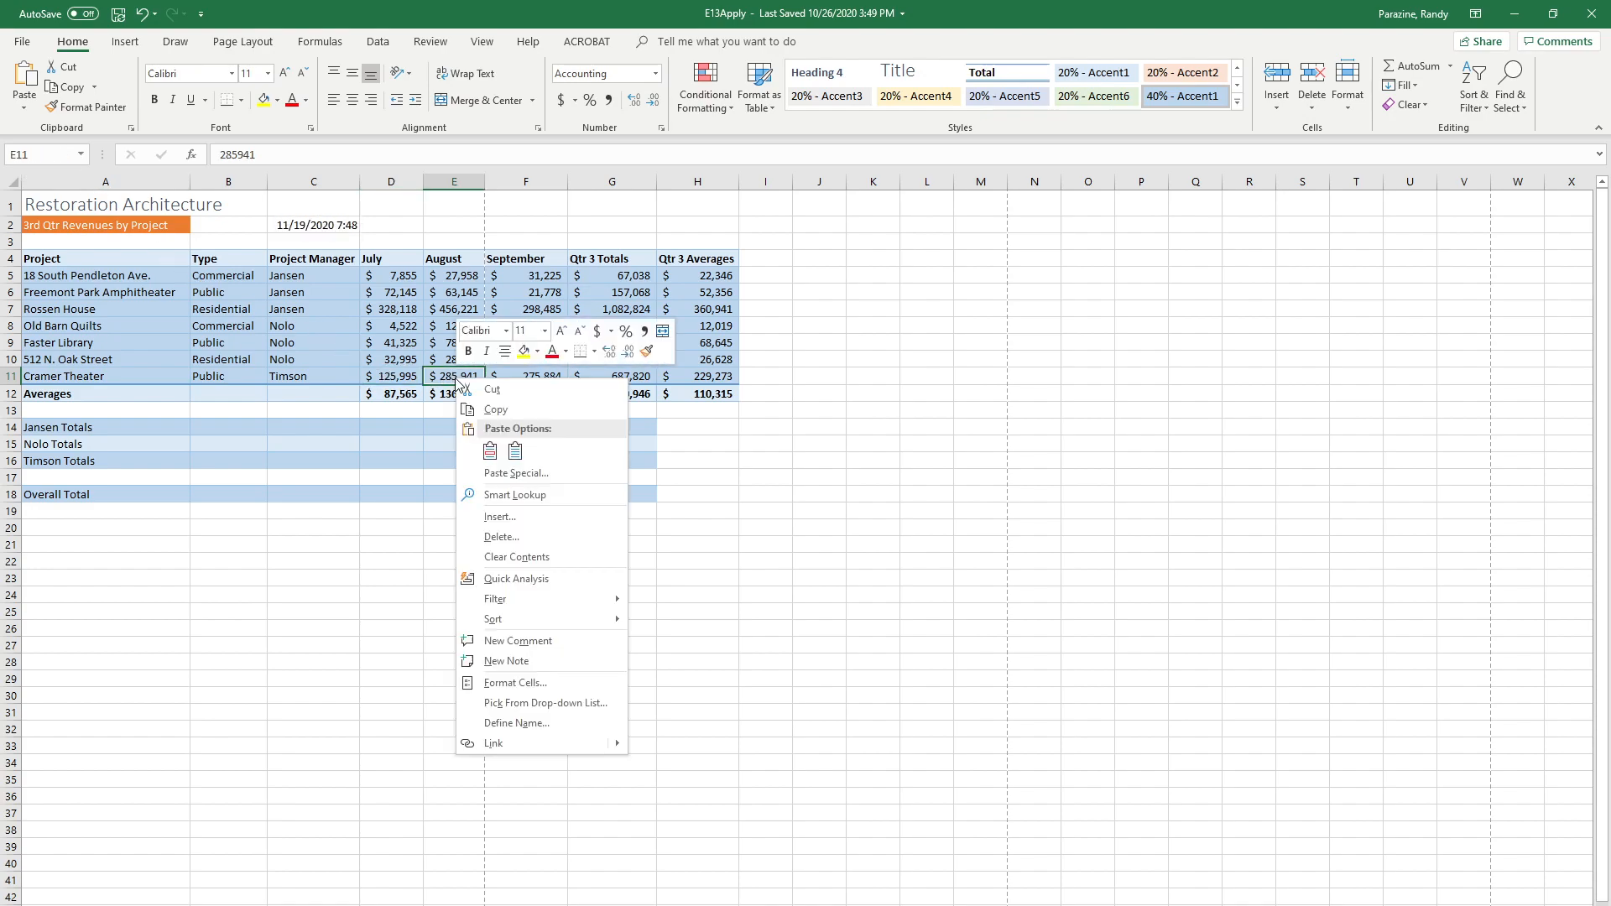
left_click(517, 723)
type("TimsonAugust")
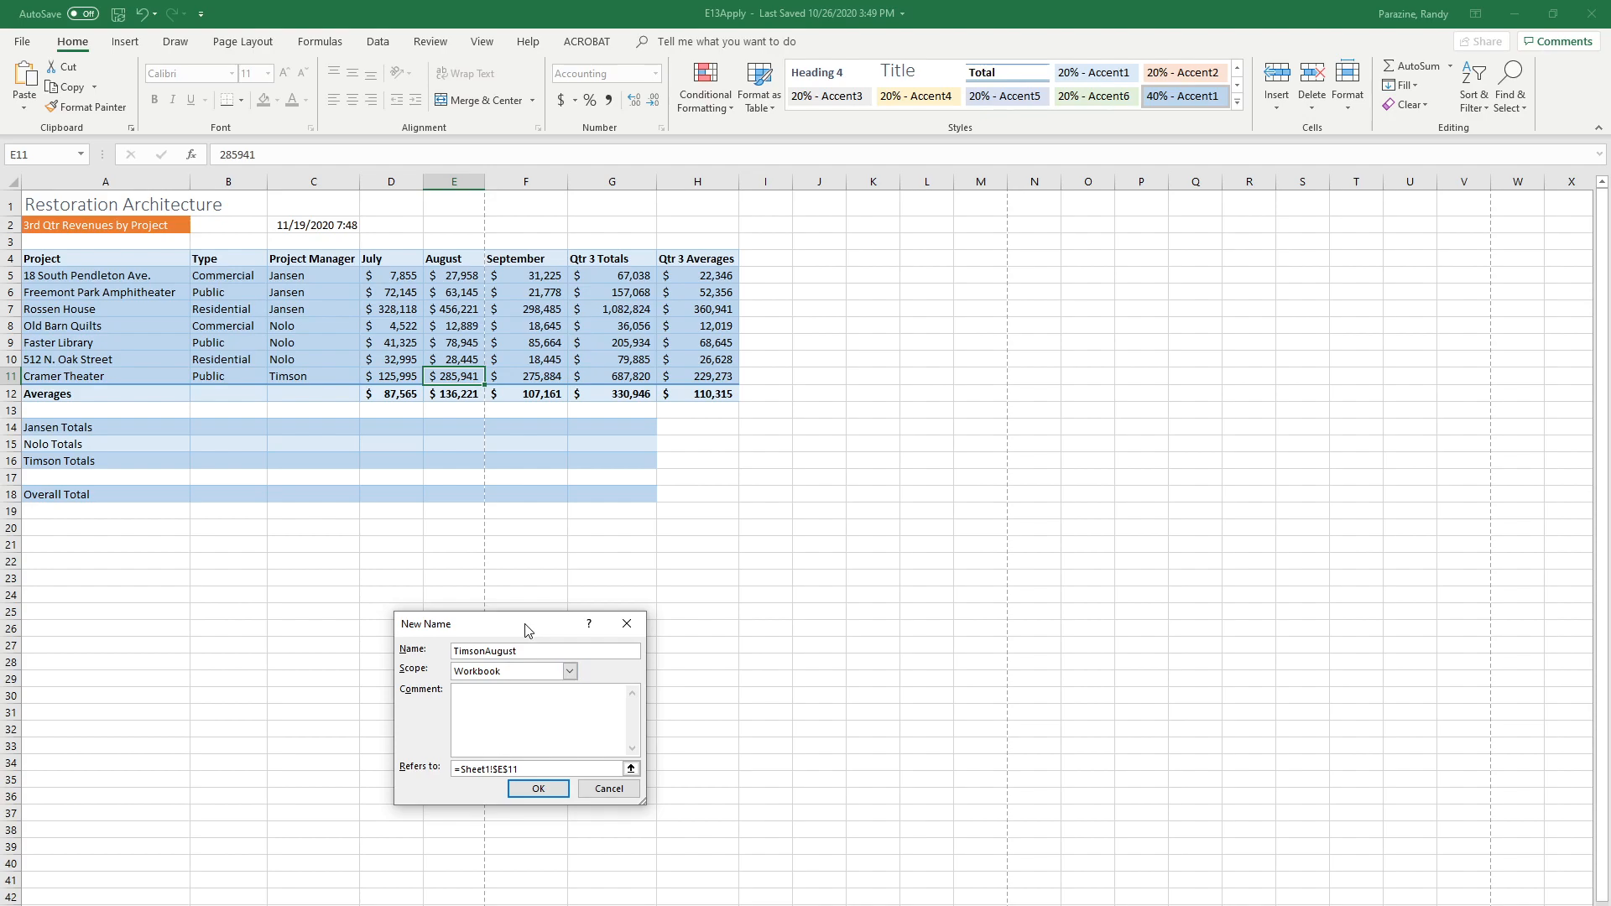
left_click(570, 671)
left_click(560, 687)
left_click(539, 788)
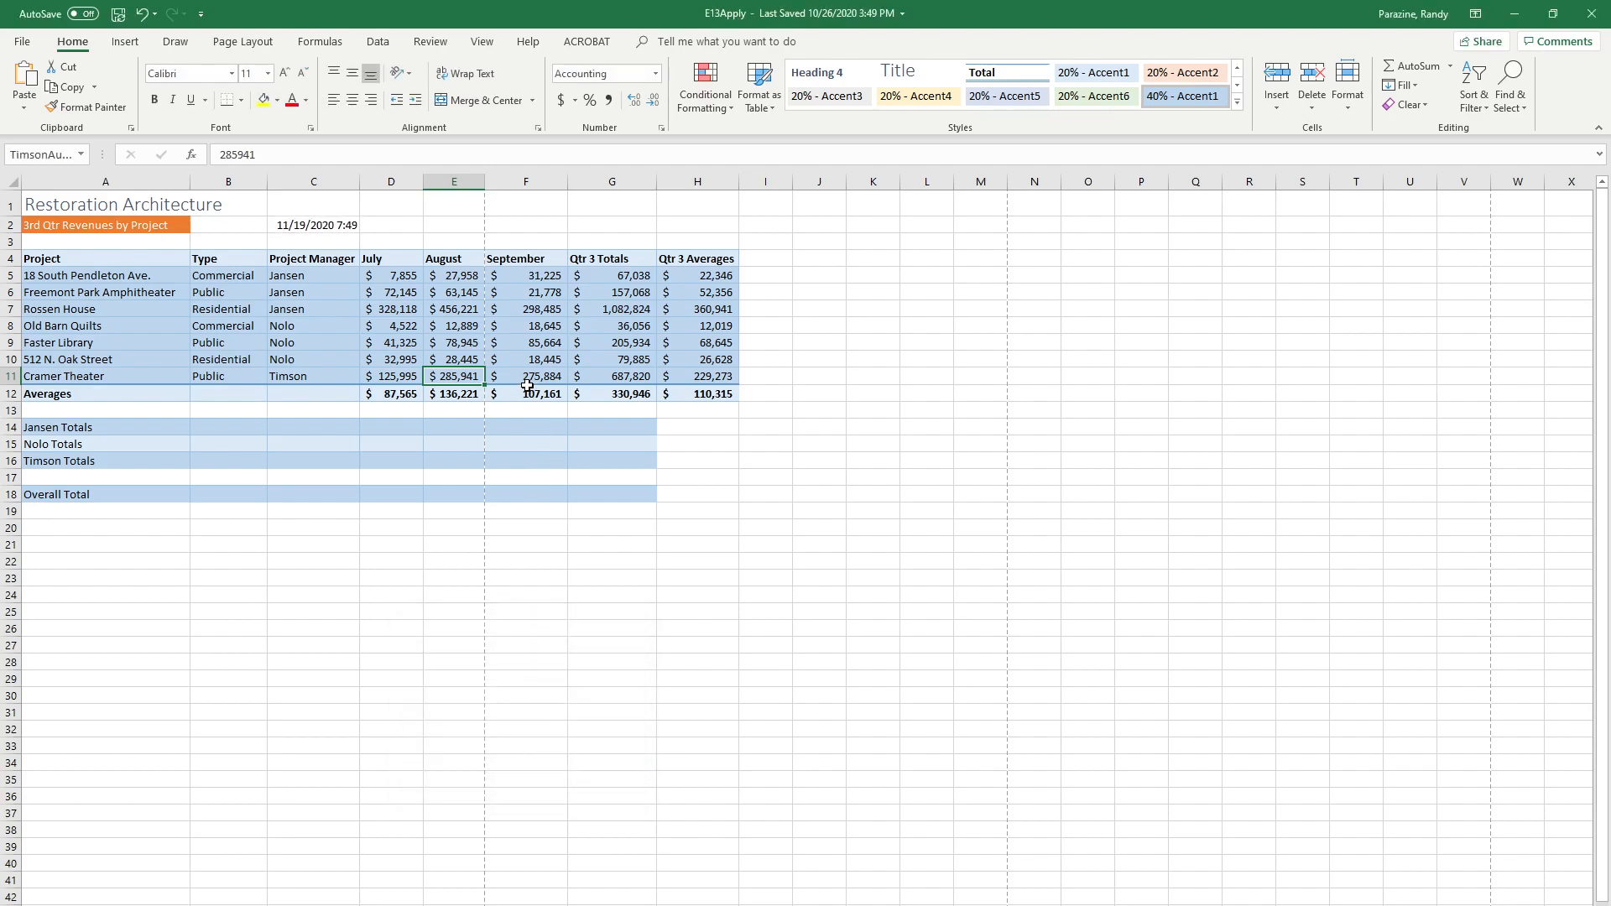
- Name the September cell F11 TimsonSeptember and reselect the three Timson month cells to check their names
left_click(529, 377)
left_click(65, 160)
type("Timso")
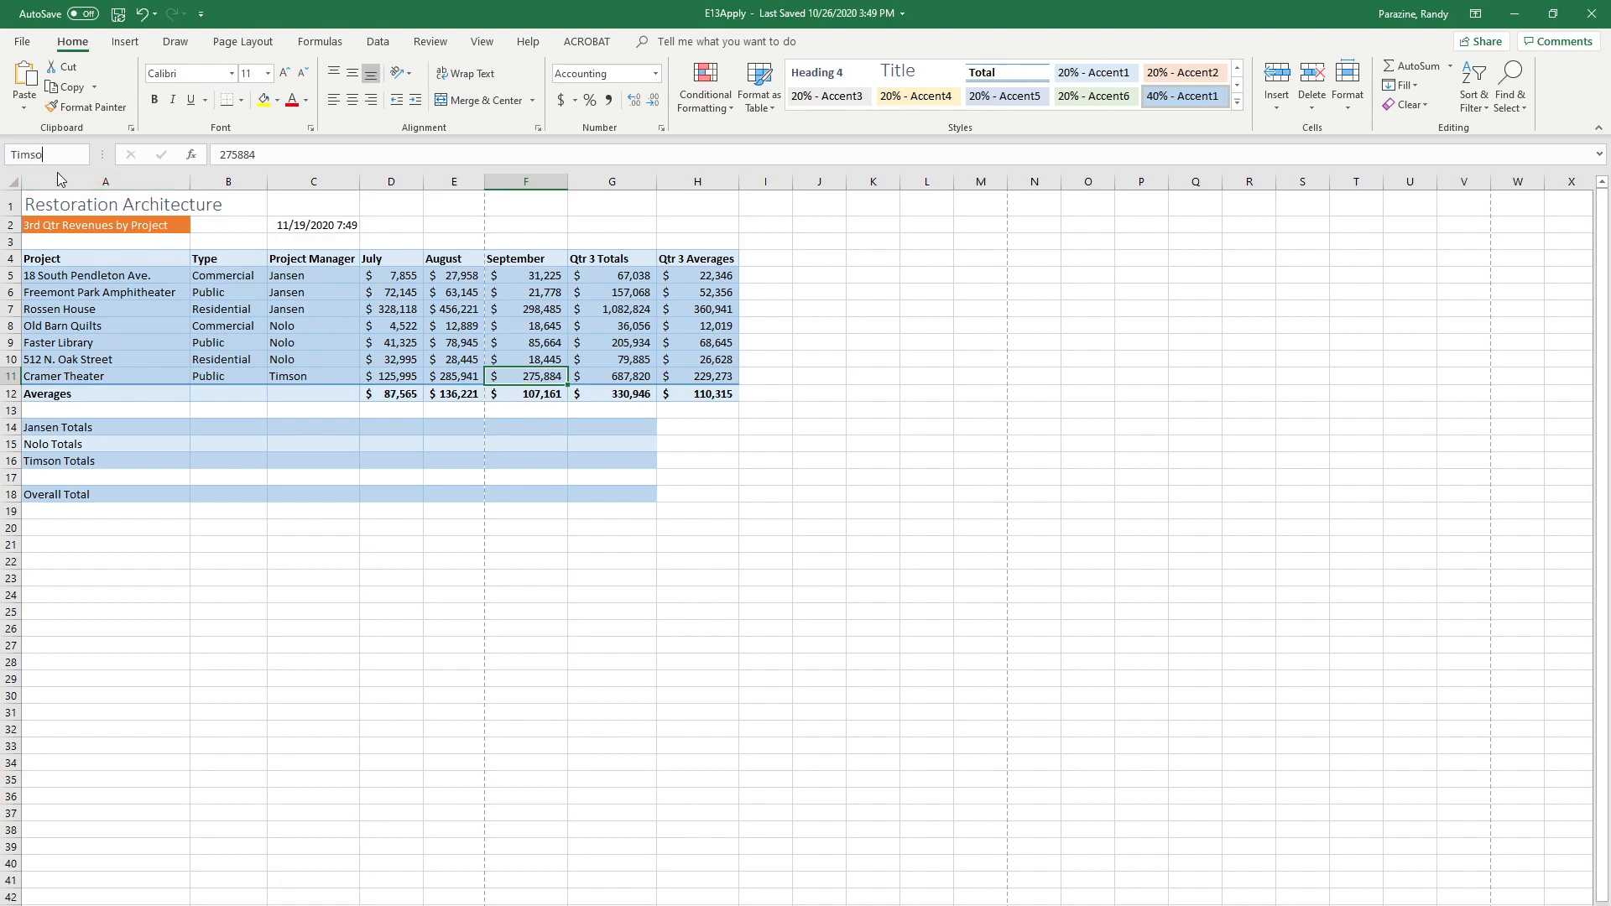
type("nSeptermber")
left_click(396, 379)
left_click(474, 382)
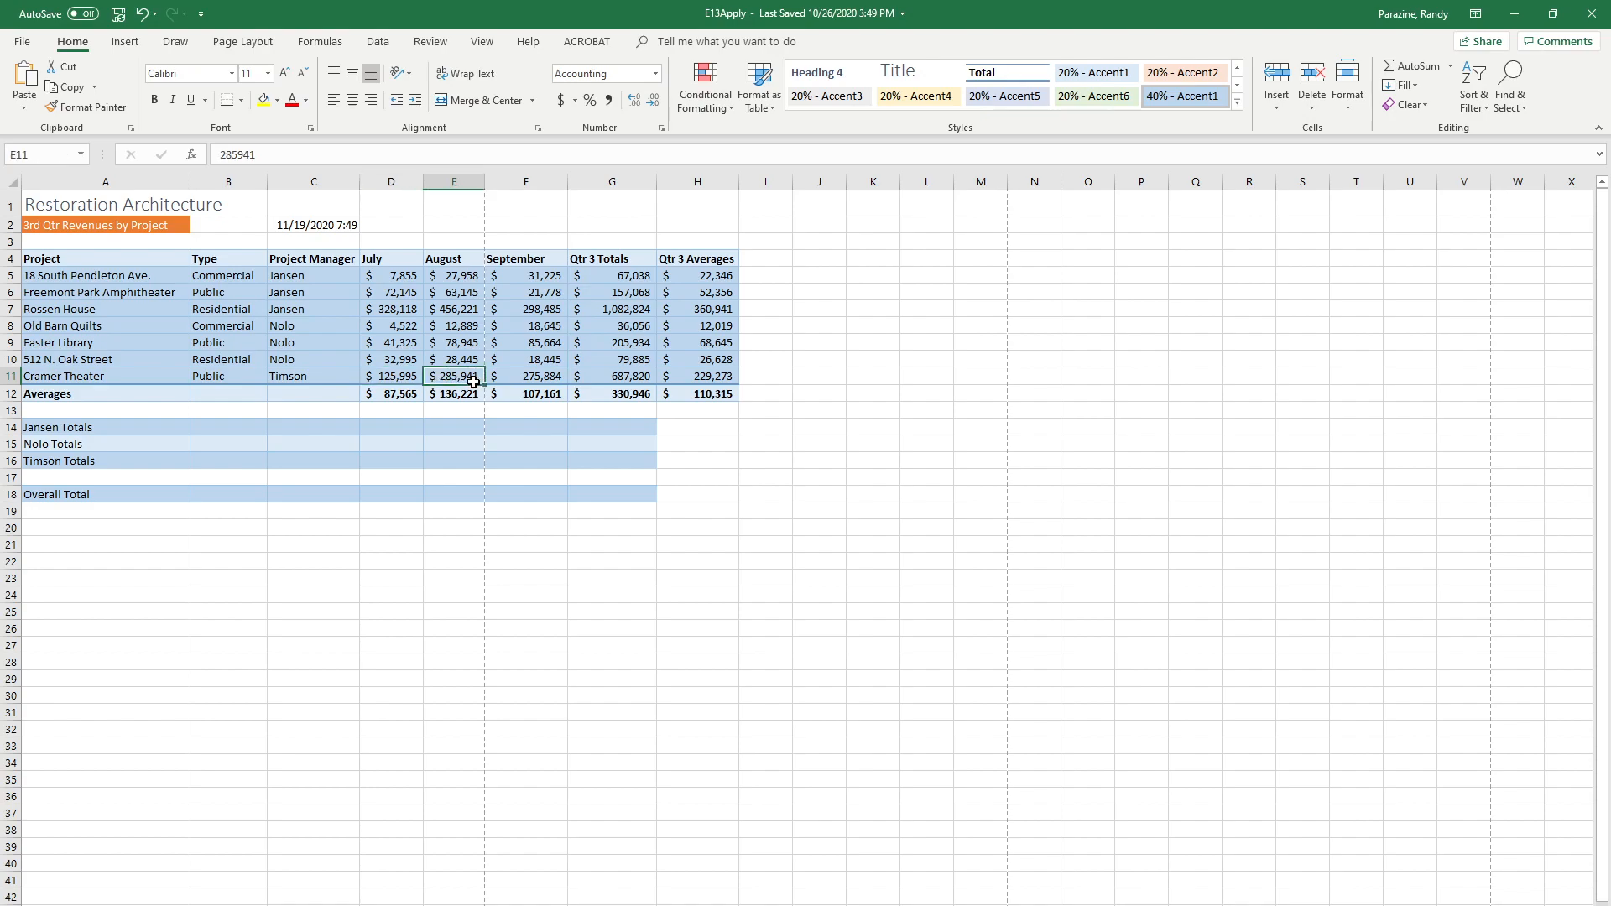
left_click(547, 374)
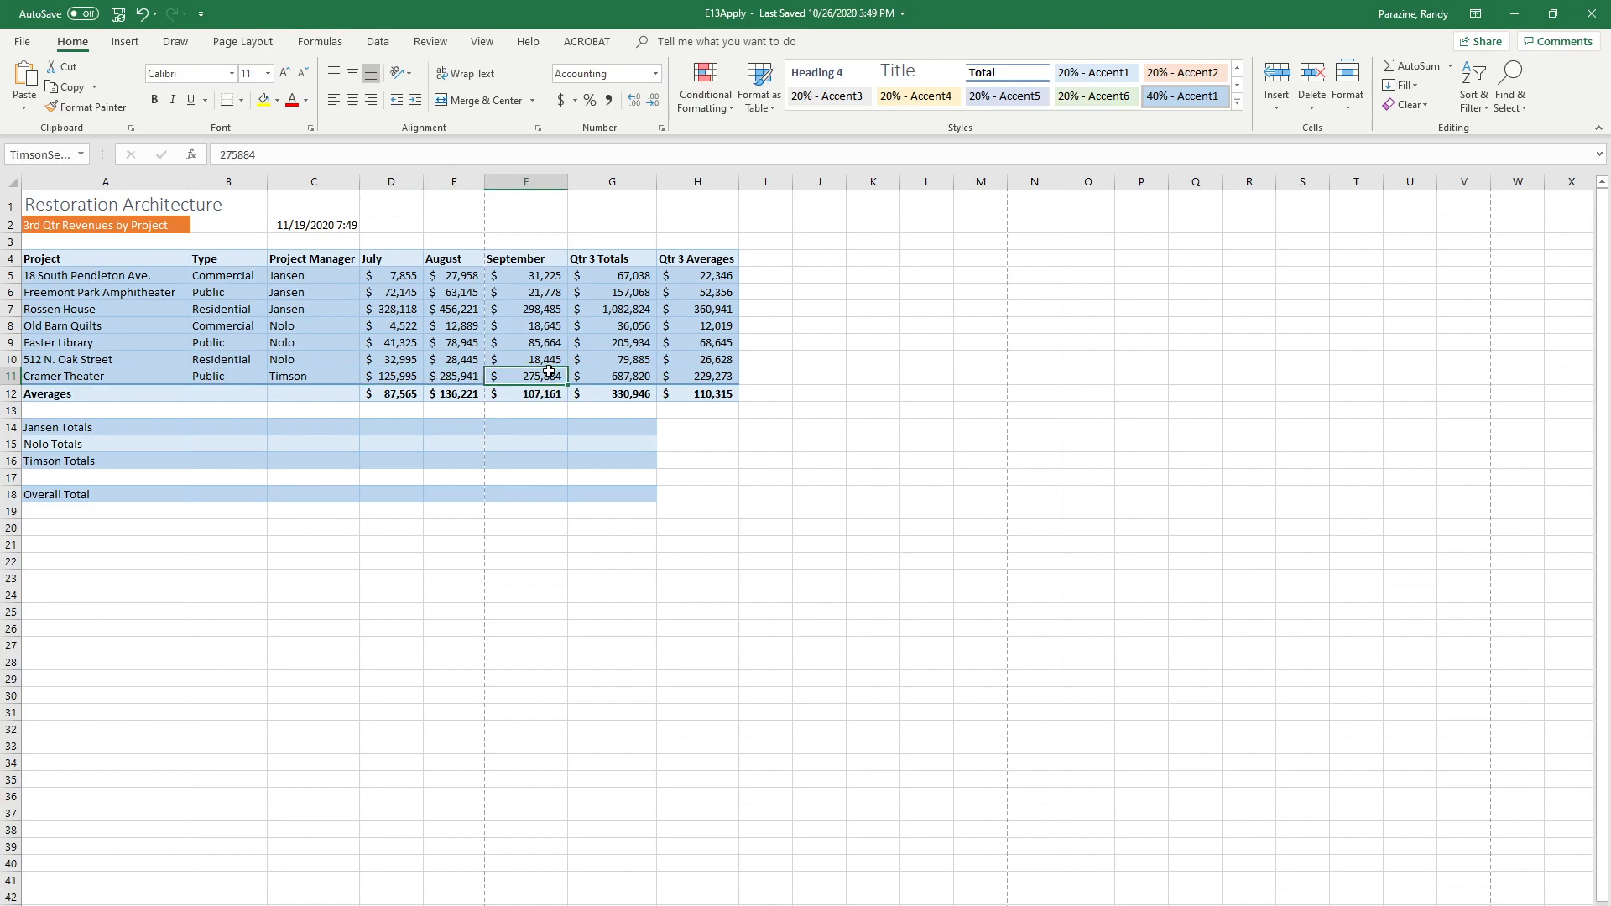
- Define the name TimsonTotal for the Qtr 3 Totals cell G11 with its scope set to Sheet1
left_click(594, 378)
right_click(594, 378)
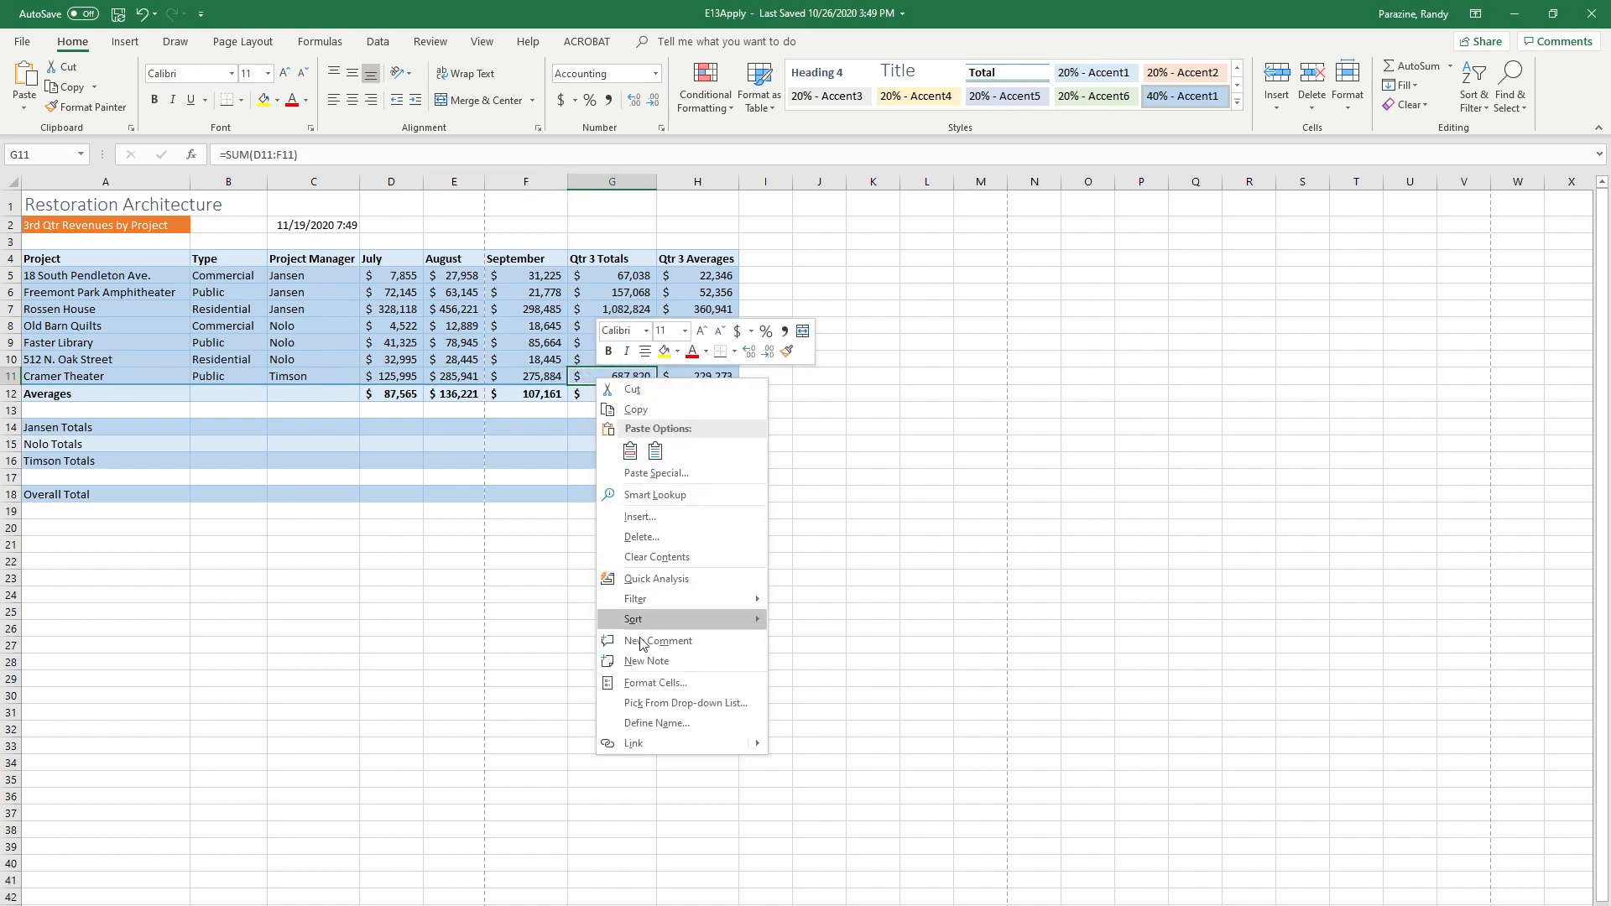
left_click(660, 720)
type("TimsonTotal")
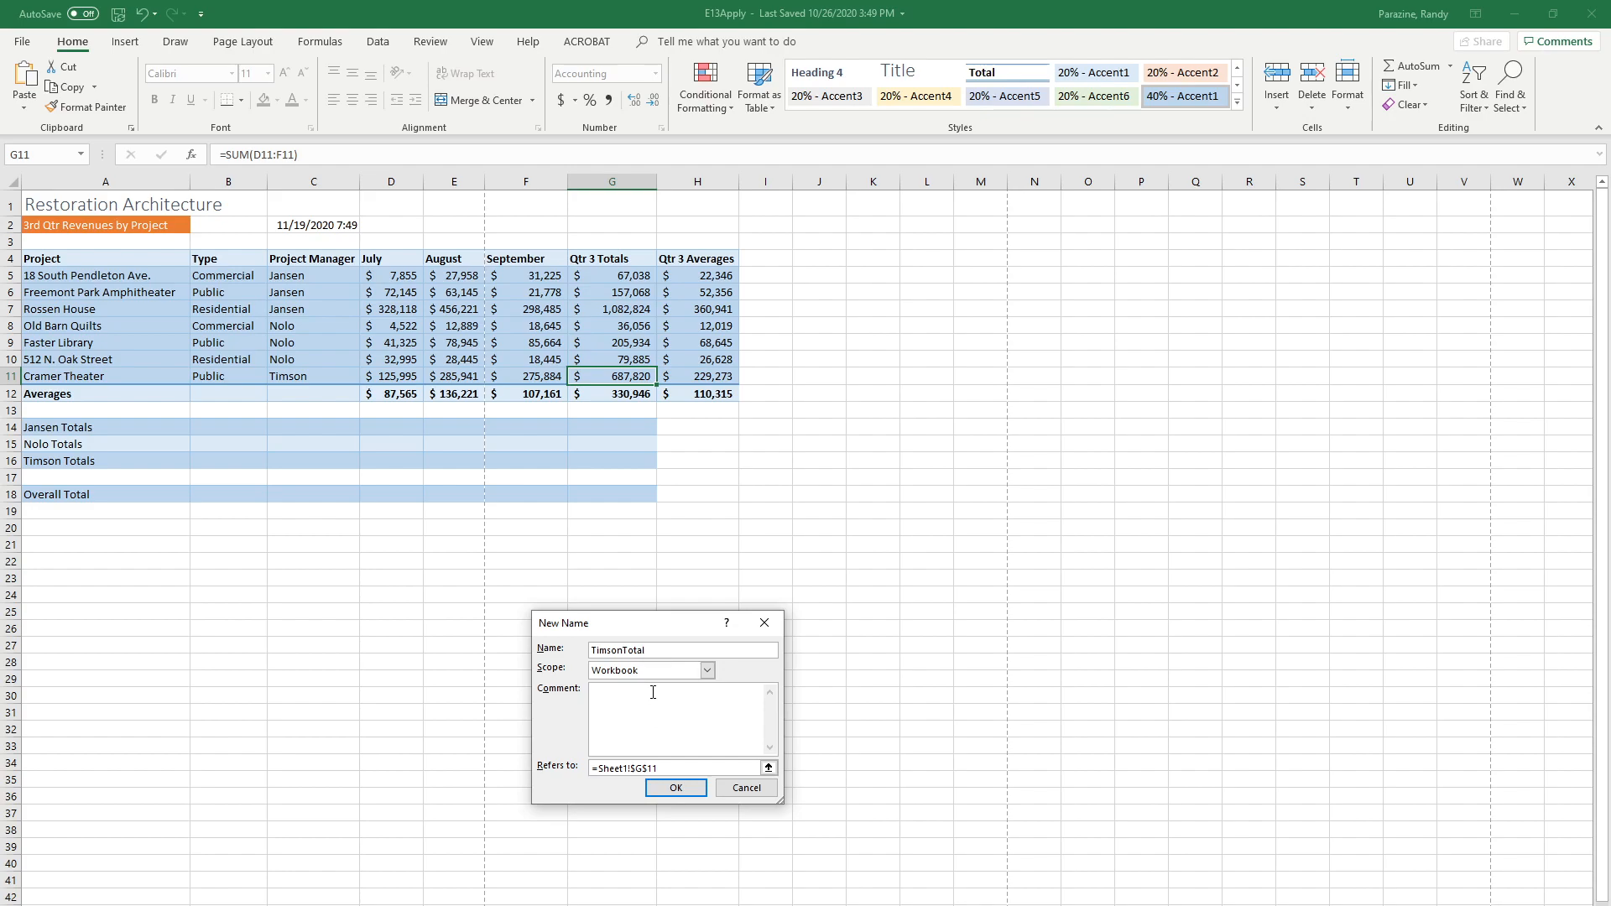
left_click(707, 669)
left_click(680, 688)
left_click(676, 787)
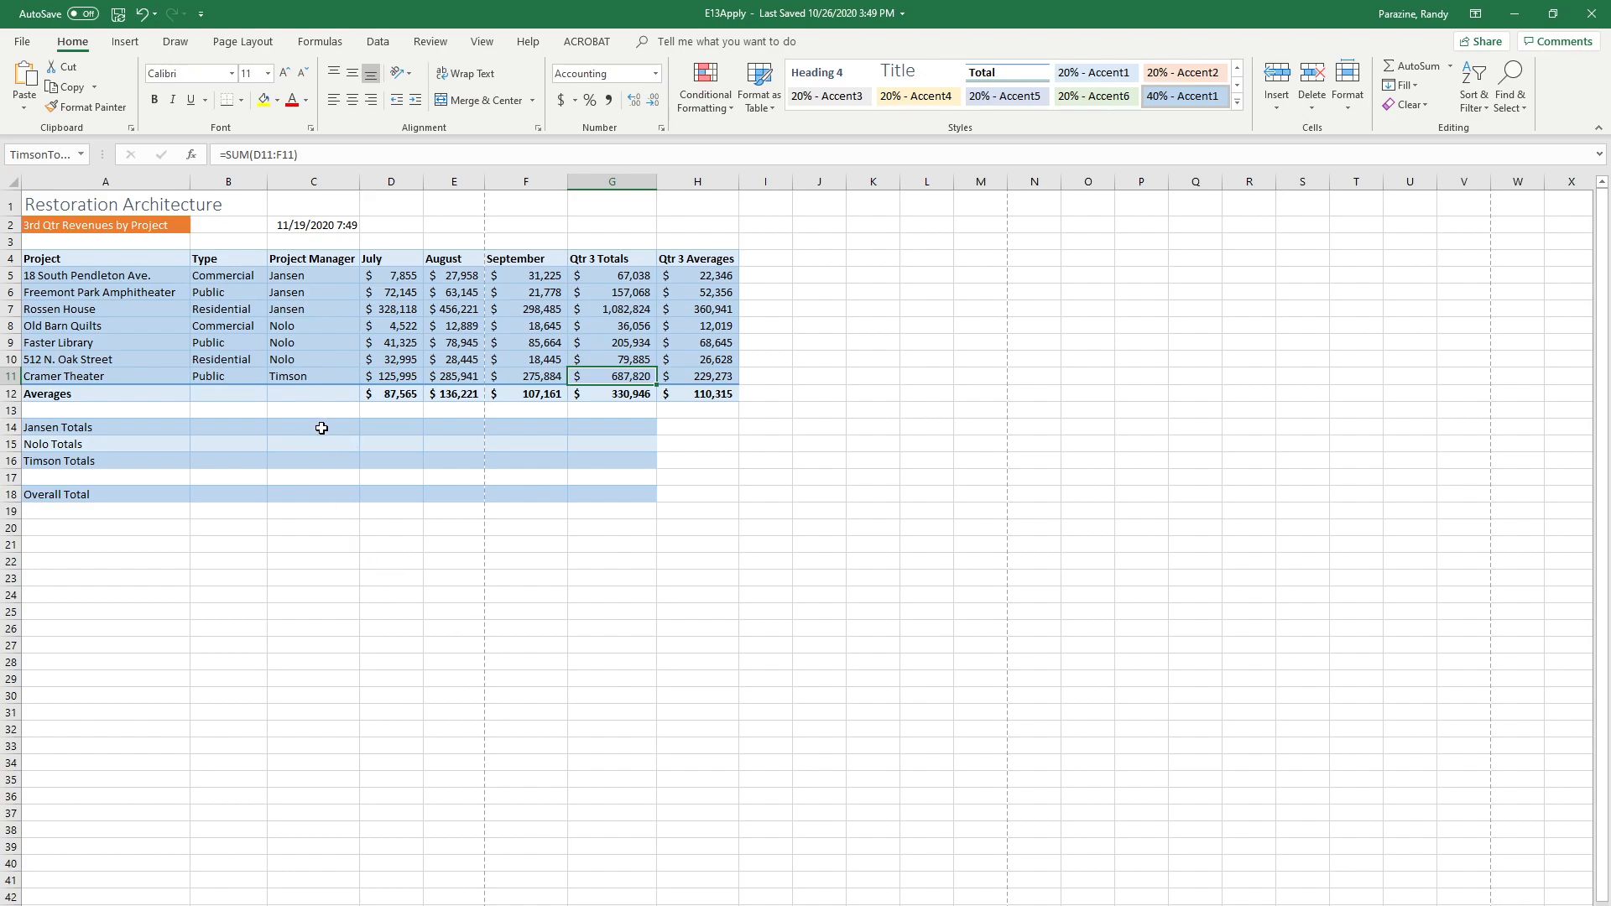
- Enter =SUM(JansenJuly) in cell D14 of the Jansen Totals row and reselect the cell to check its formula
left_click(385, 428)
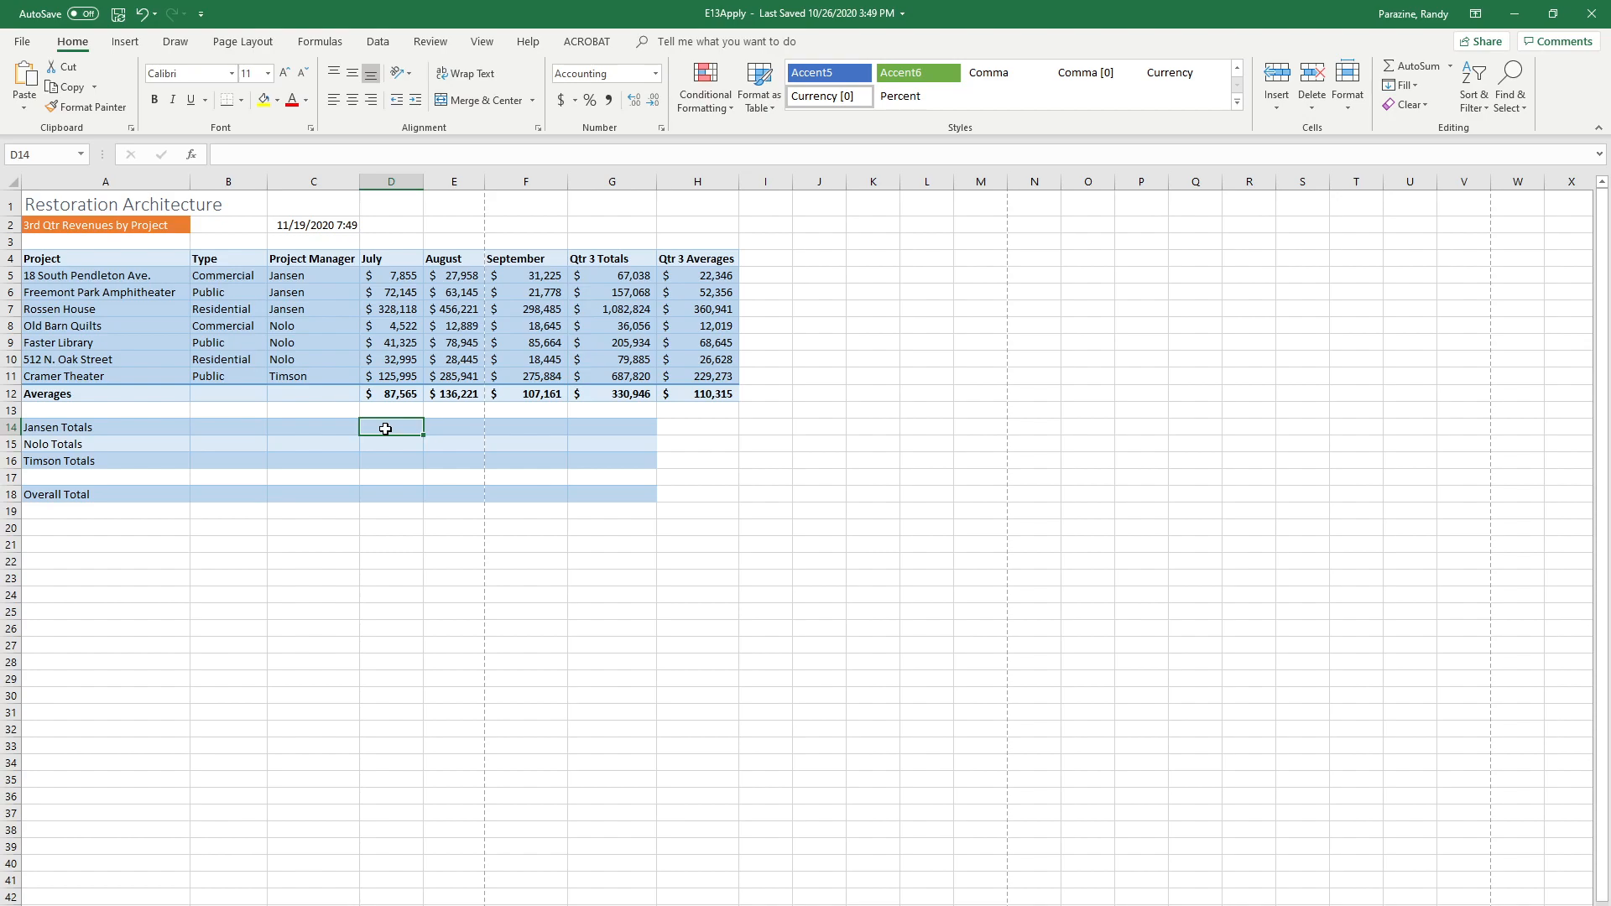
type("=sum")
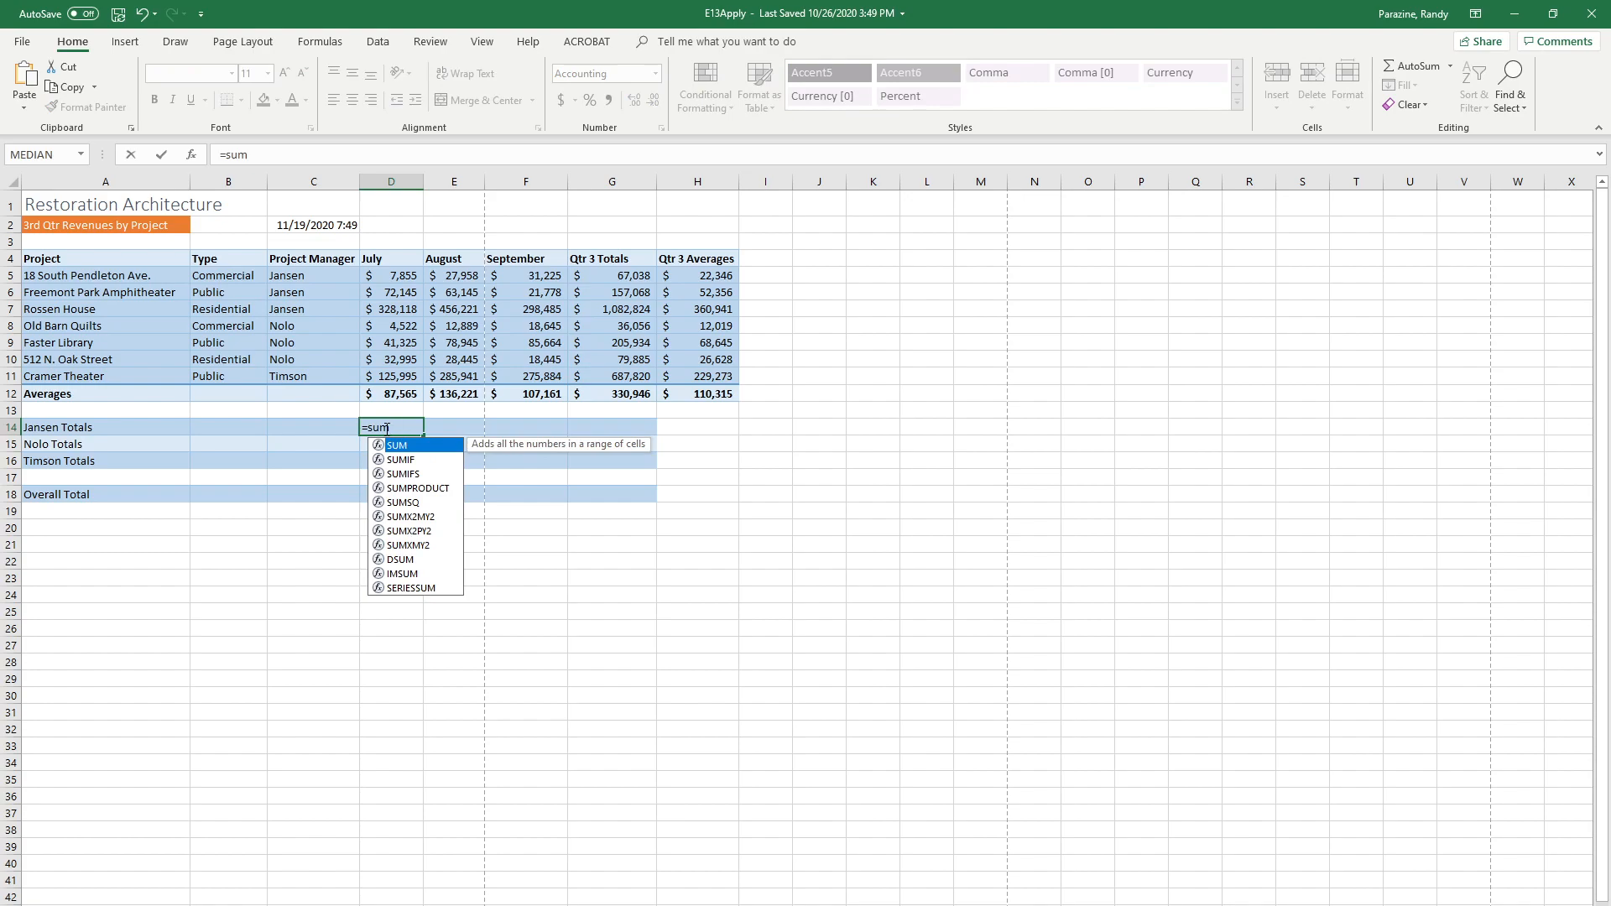
type("(")
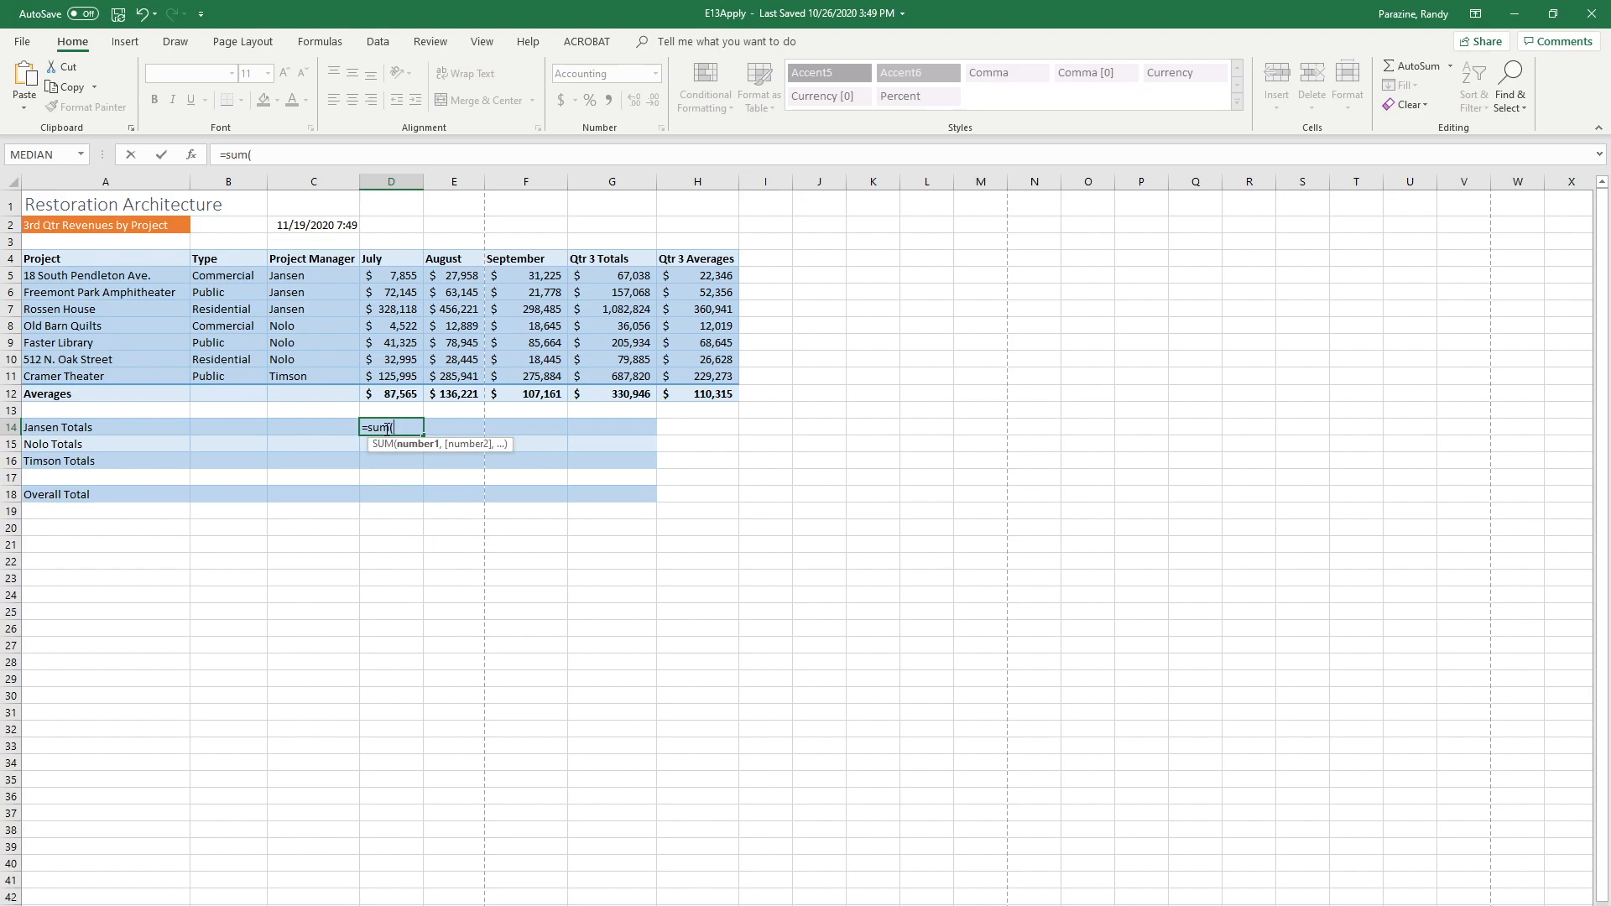
type("jan")
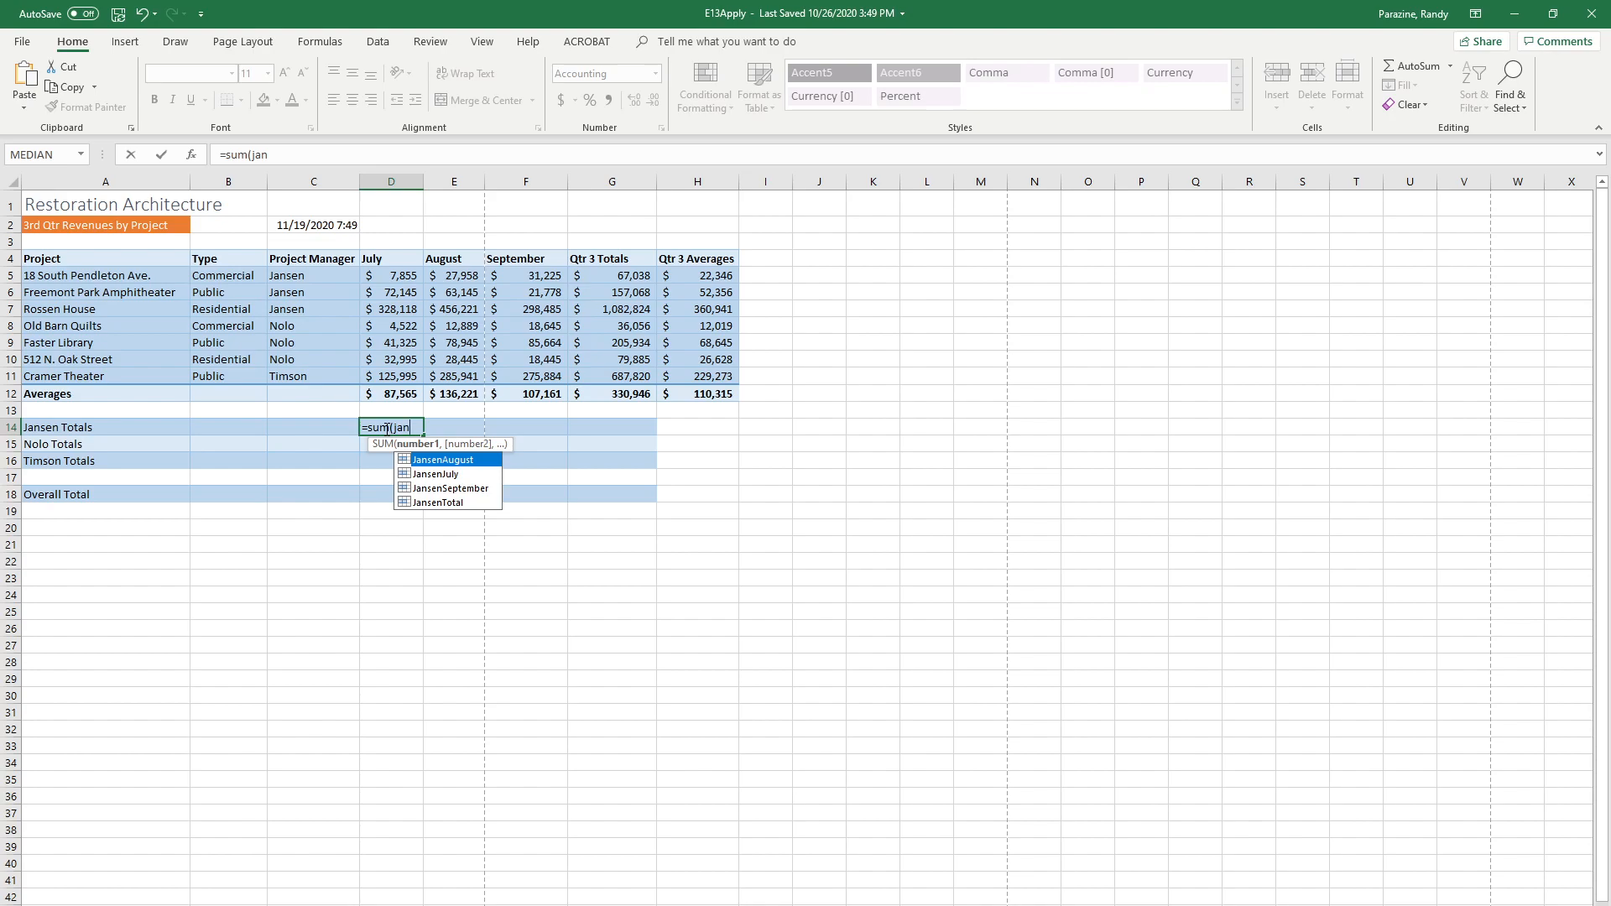
key("Down")
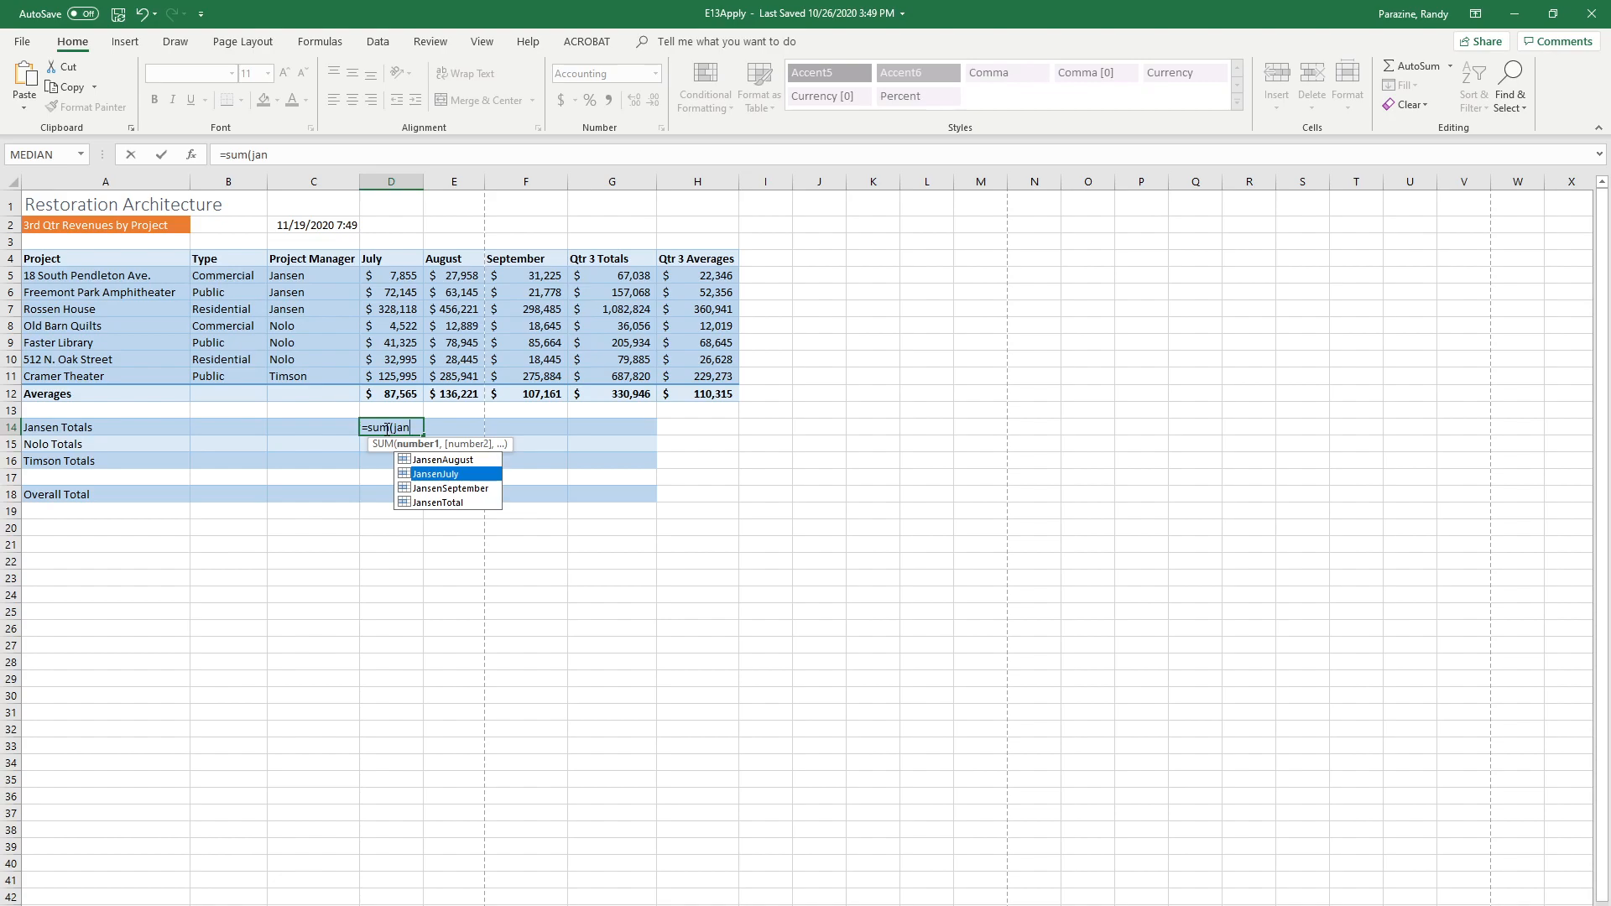
key("Tab")
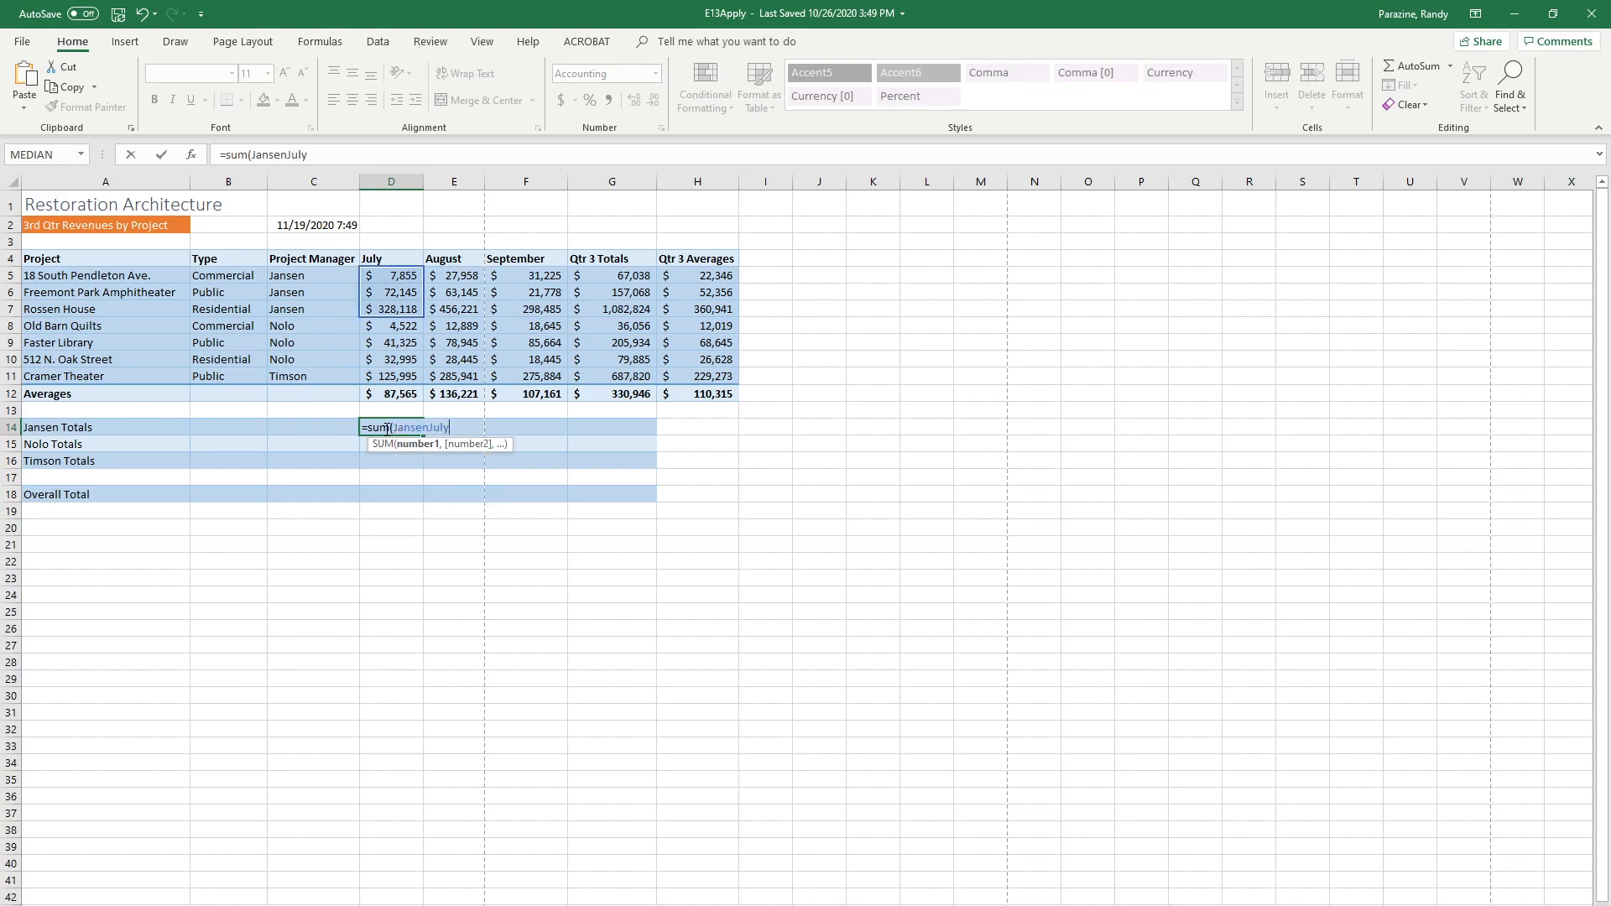
key("Return")
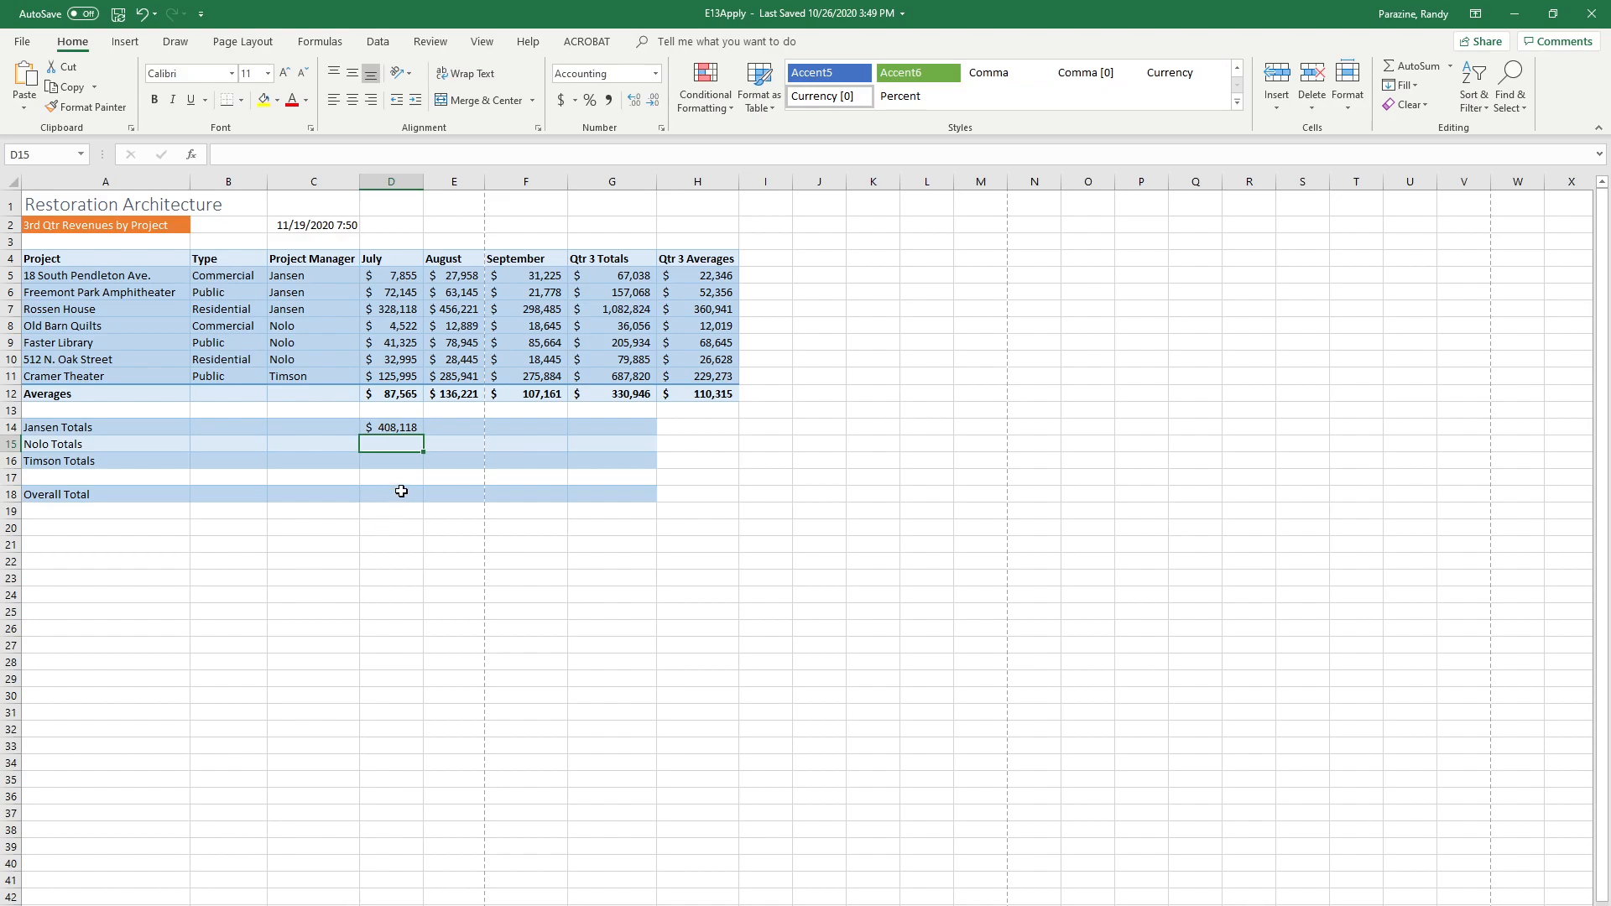
left_click(393, 425)
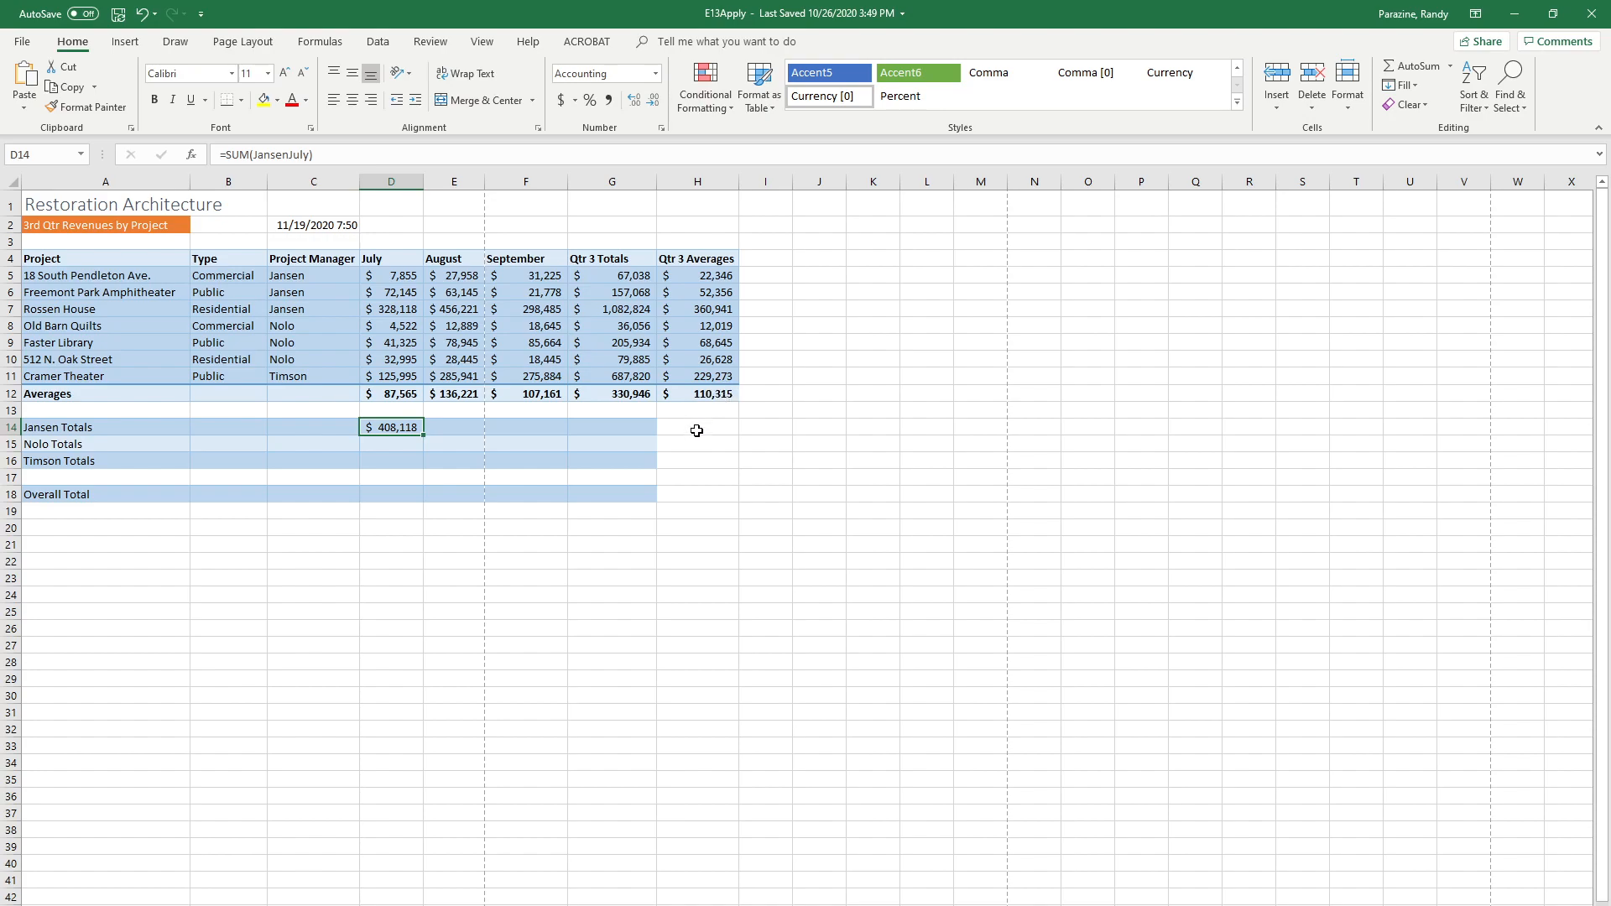
- Enter =SUM(JansenAugust) in cell E14 of the Jansen Totals row and reselect the cell to check its formula
left_click(456, 427)
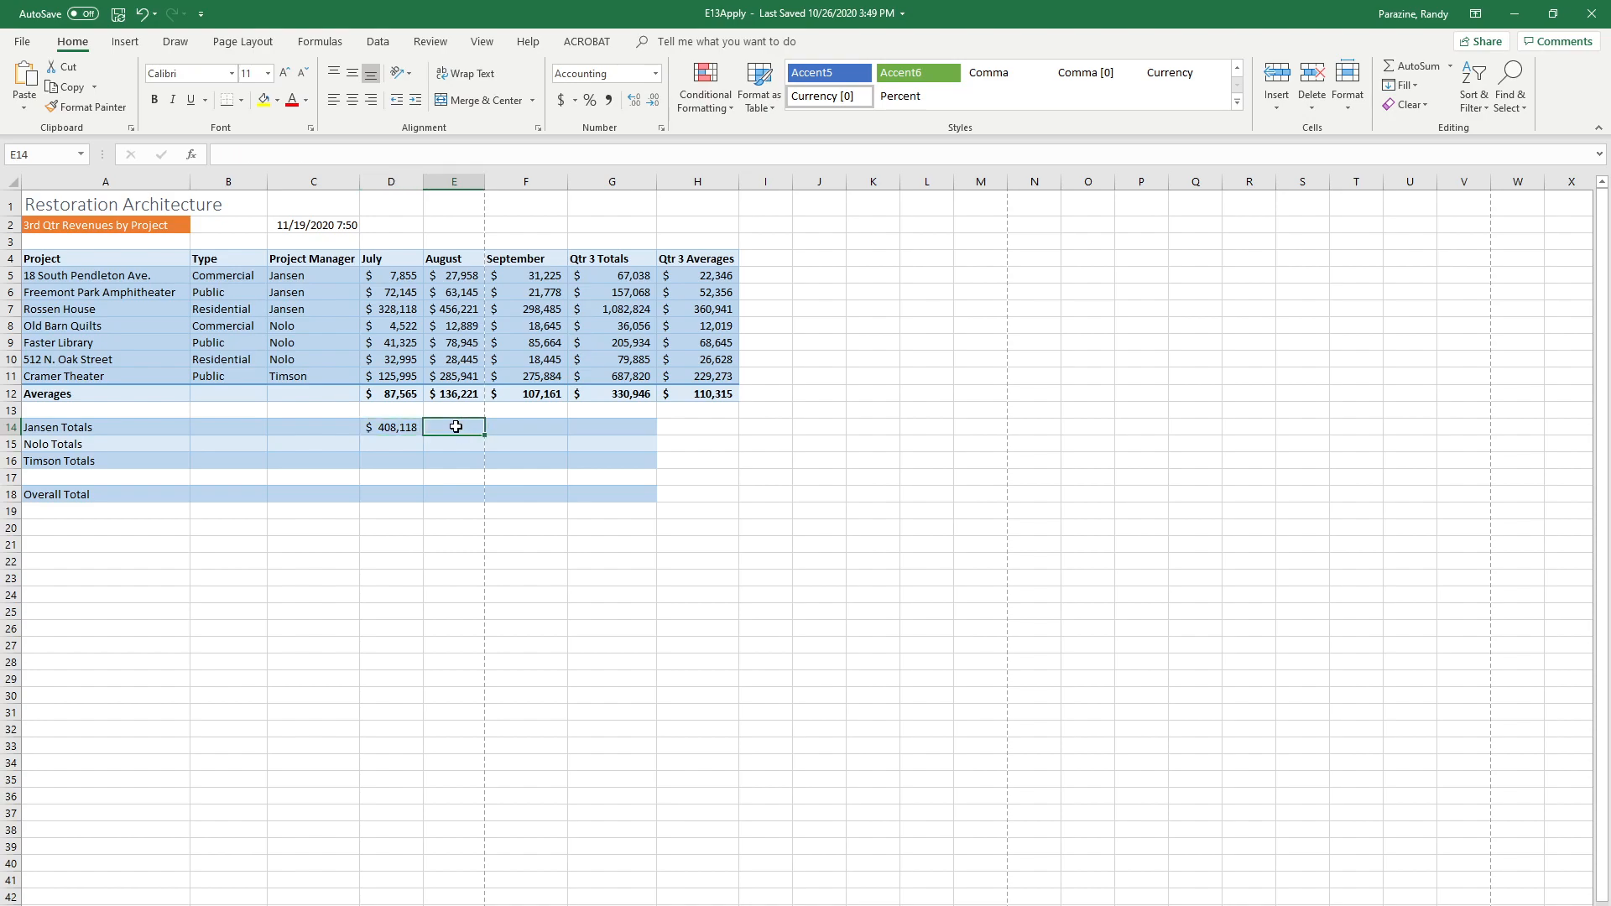
type("=sum")
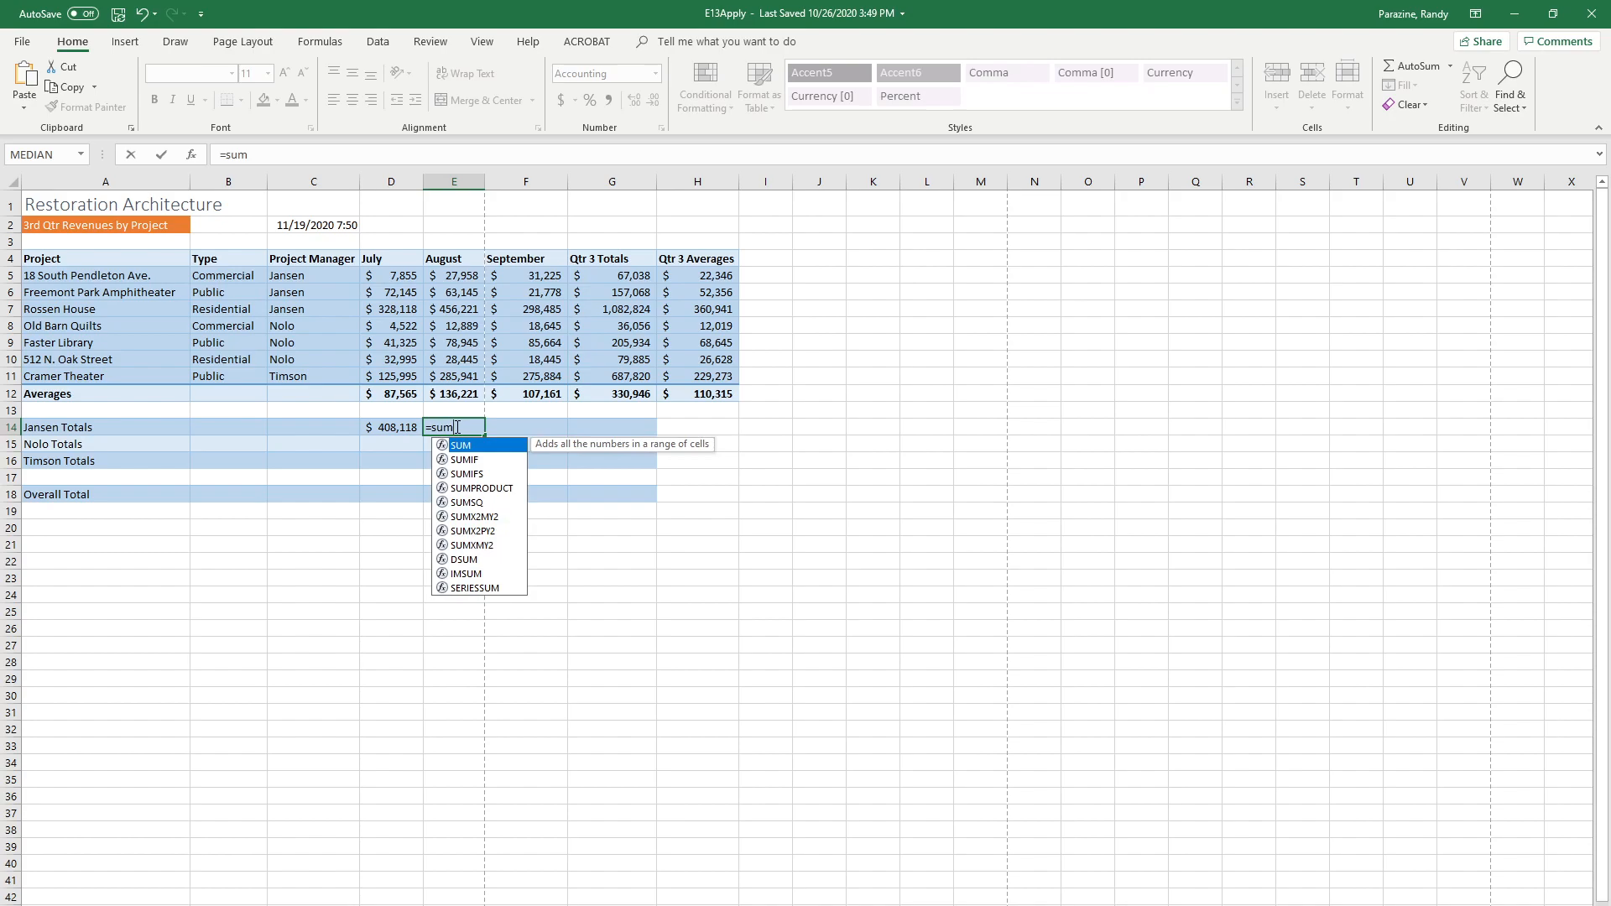
type("(Jan")
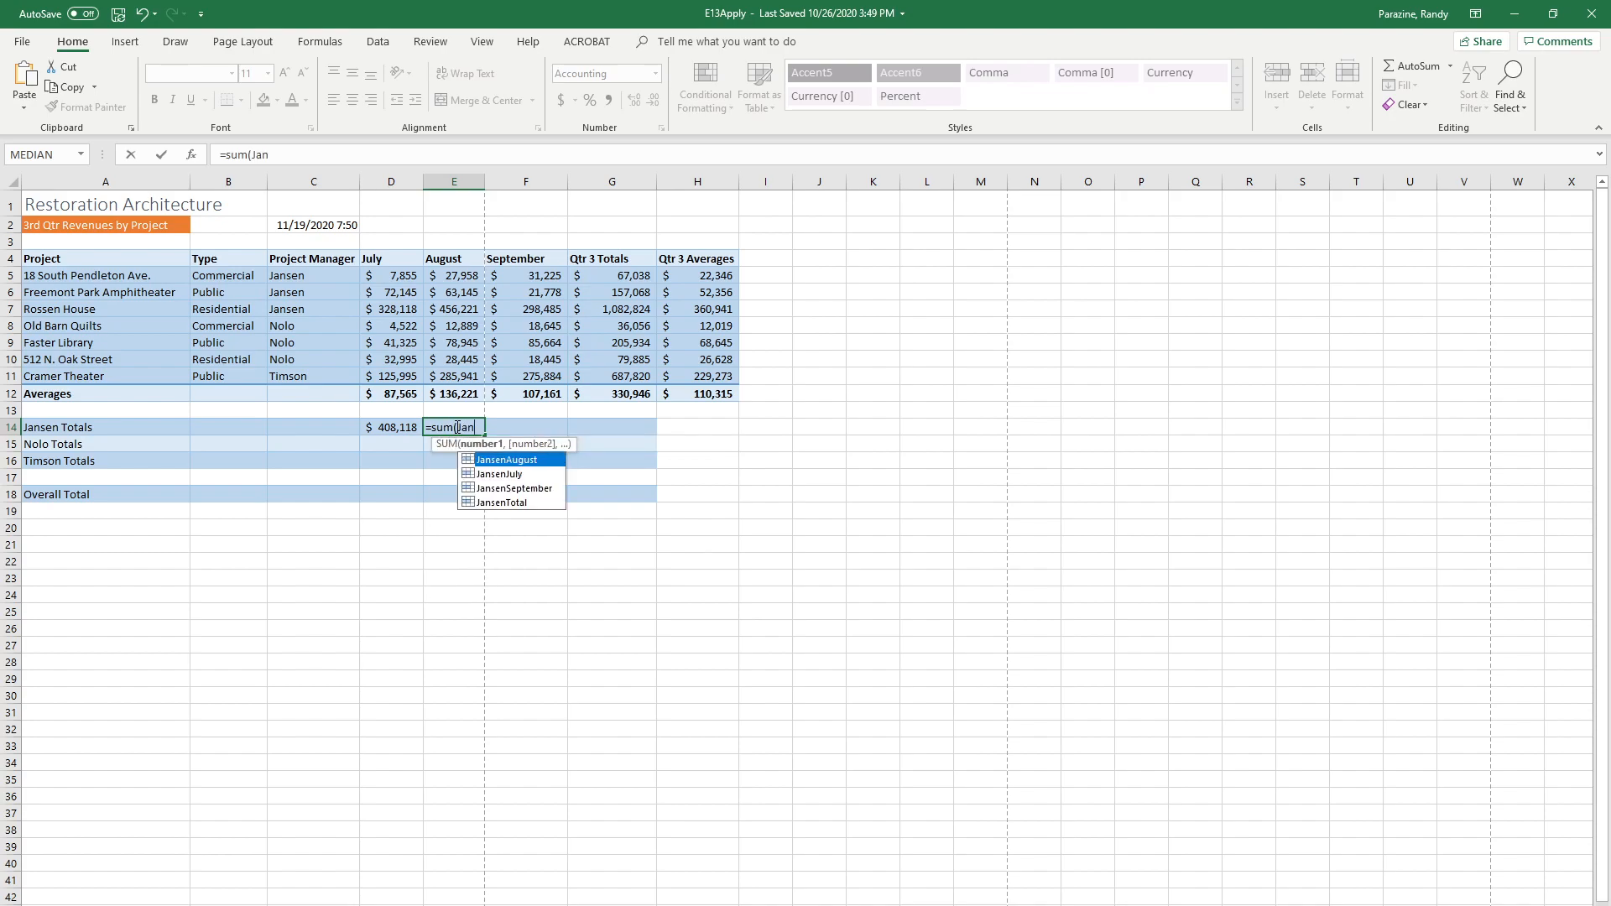
key("Tab")
key("Return")
left_click(454, 428)
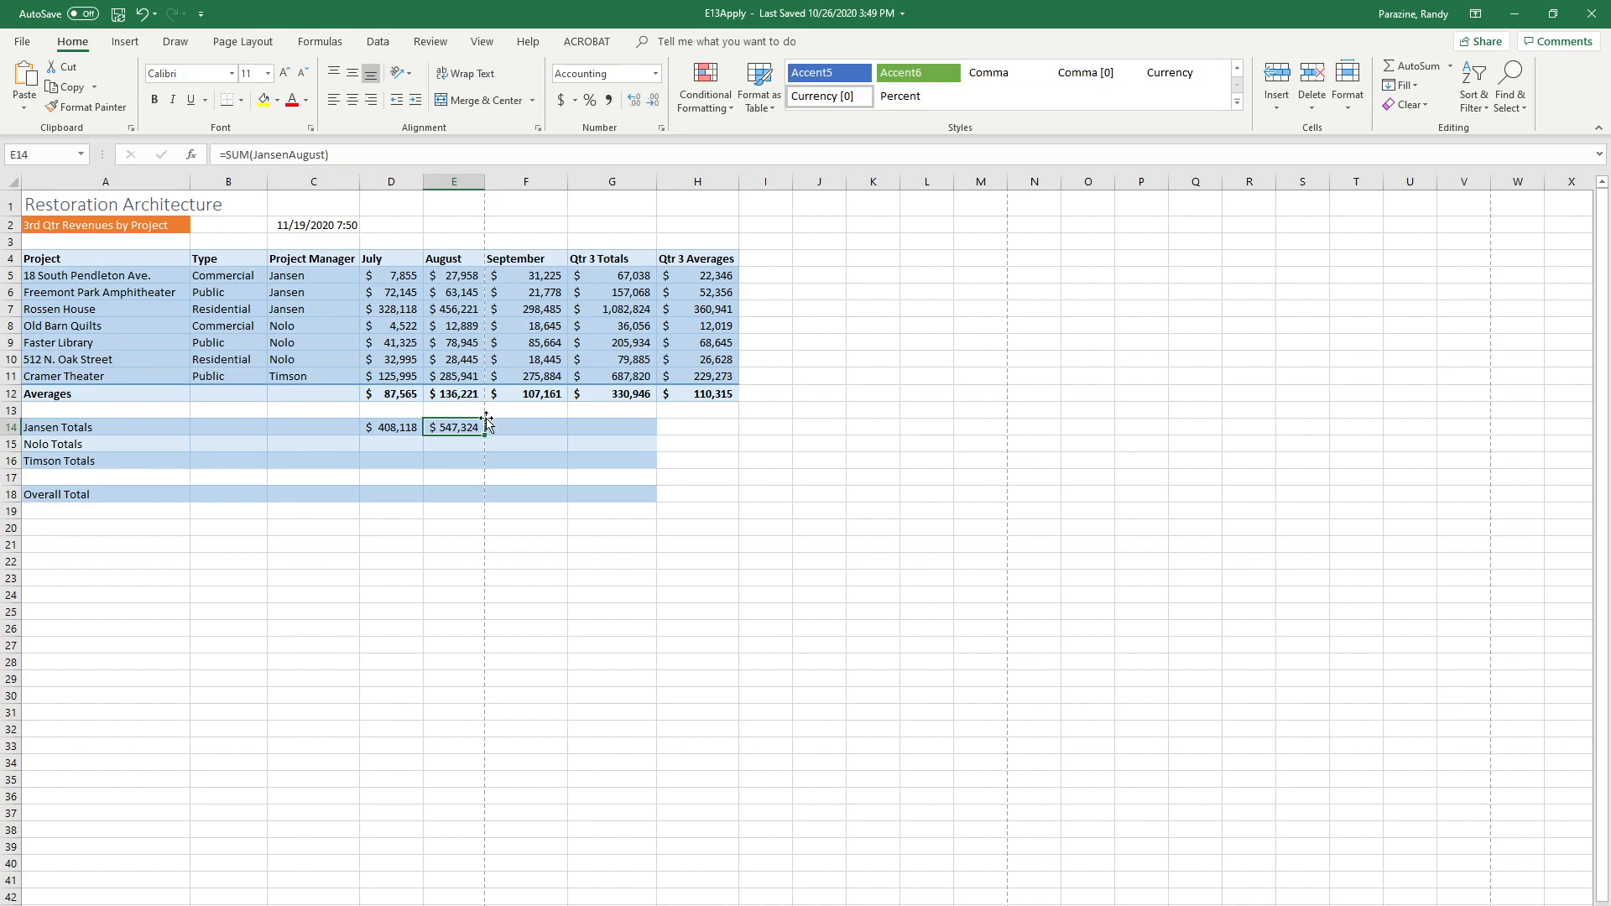
- Enter a SUM formula over the named range JansenSeptember in cell F14 of the Jansen Totals row
left_click(512, 428)
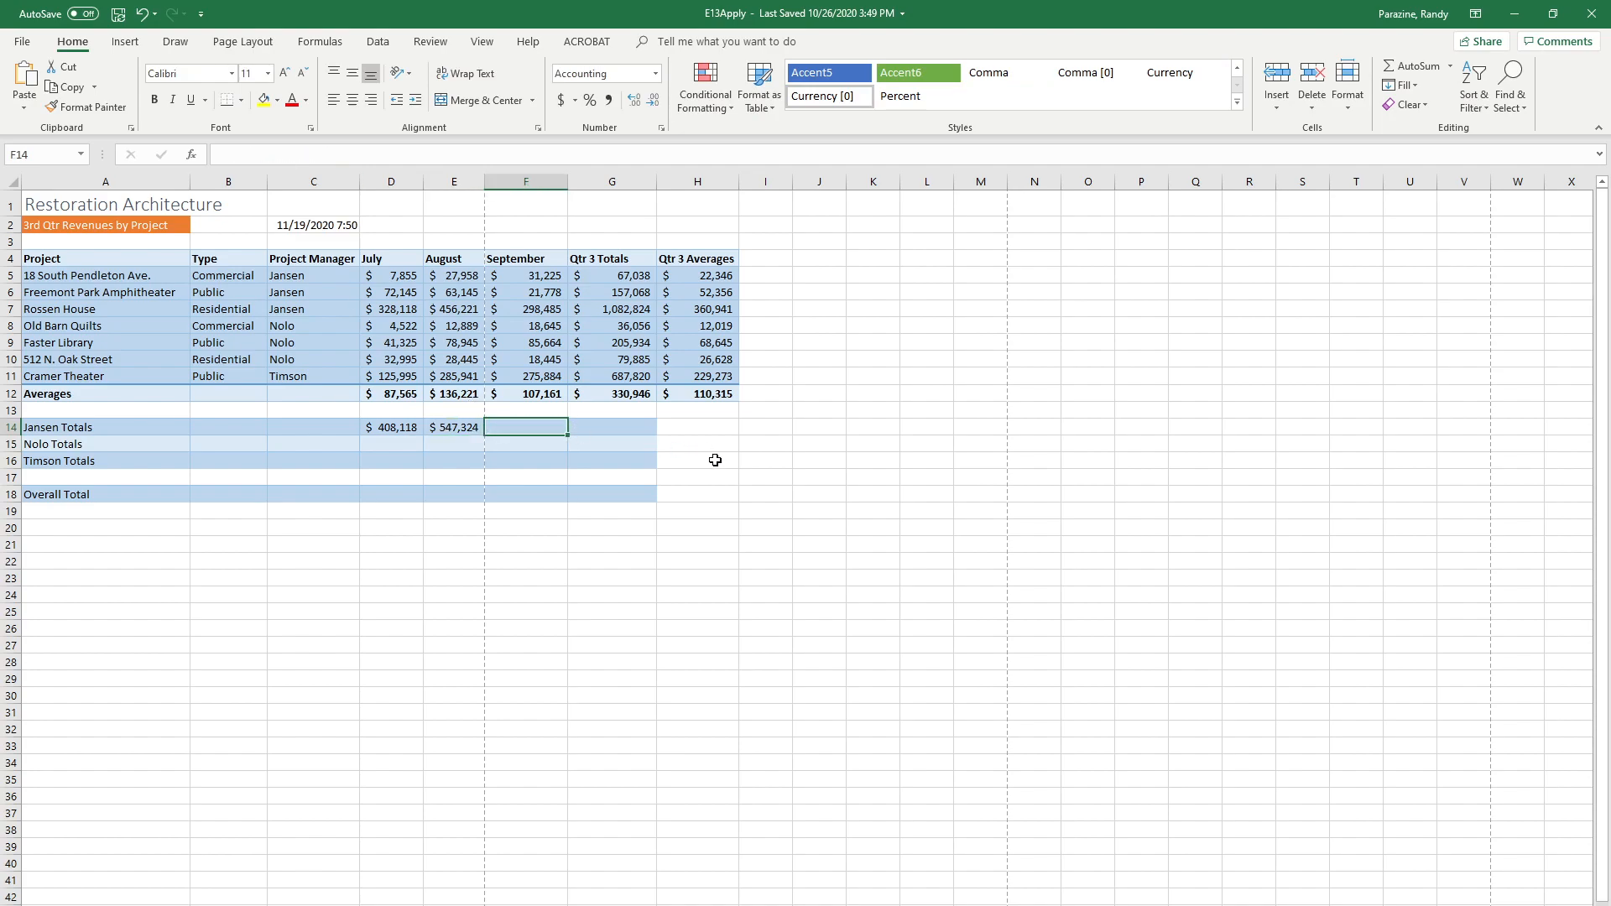
type("=")
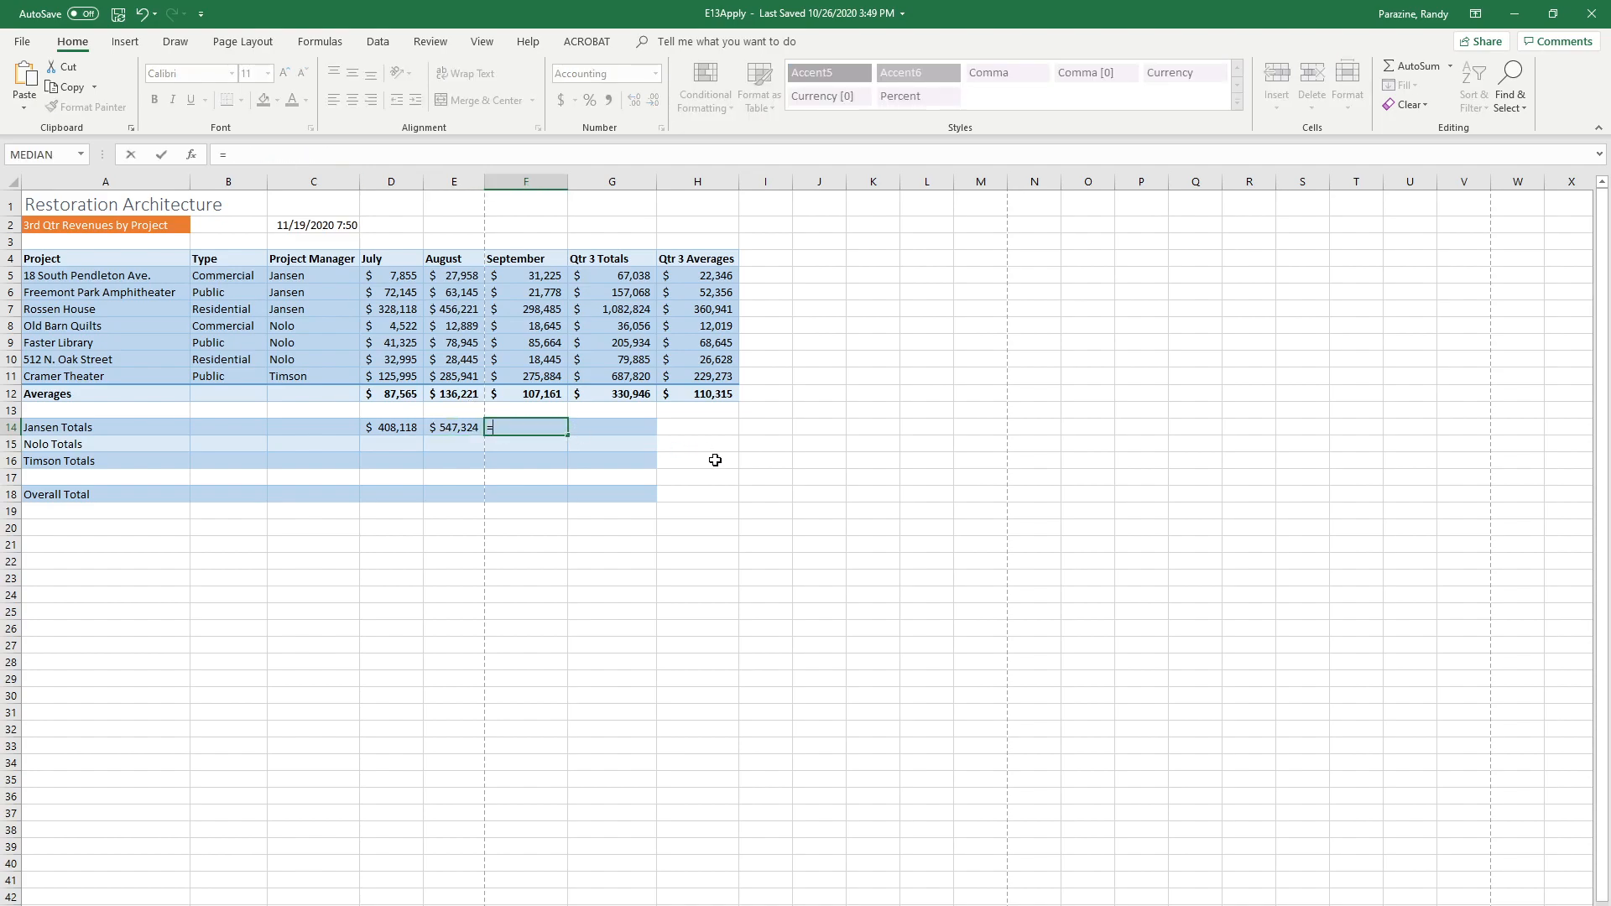
type("sum(")
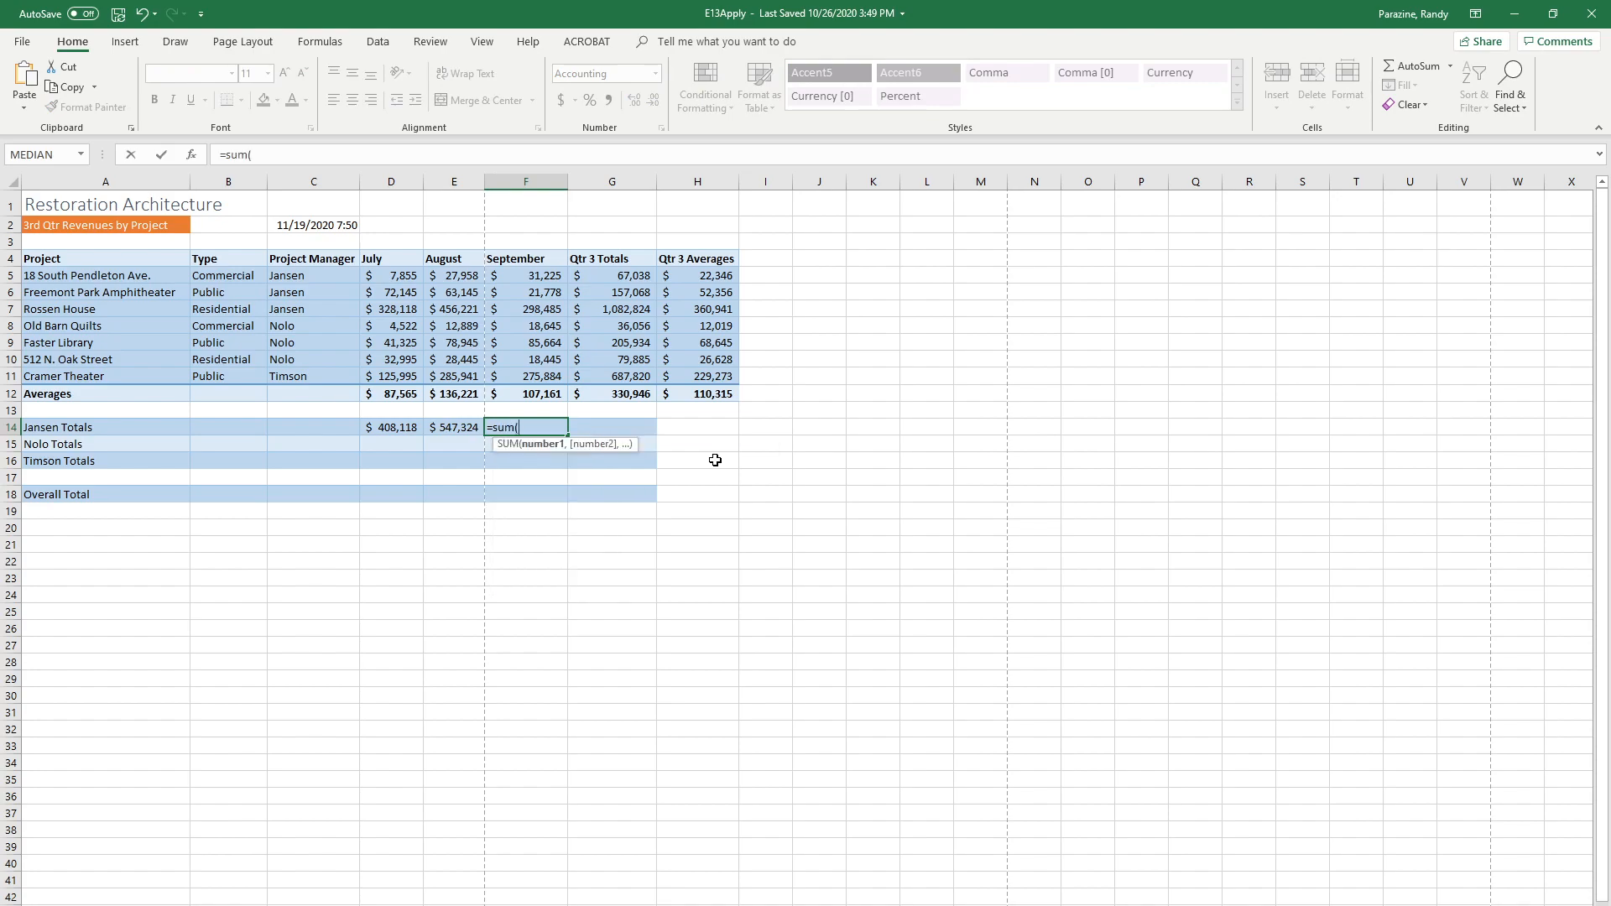
type("Jan")
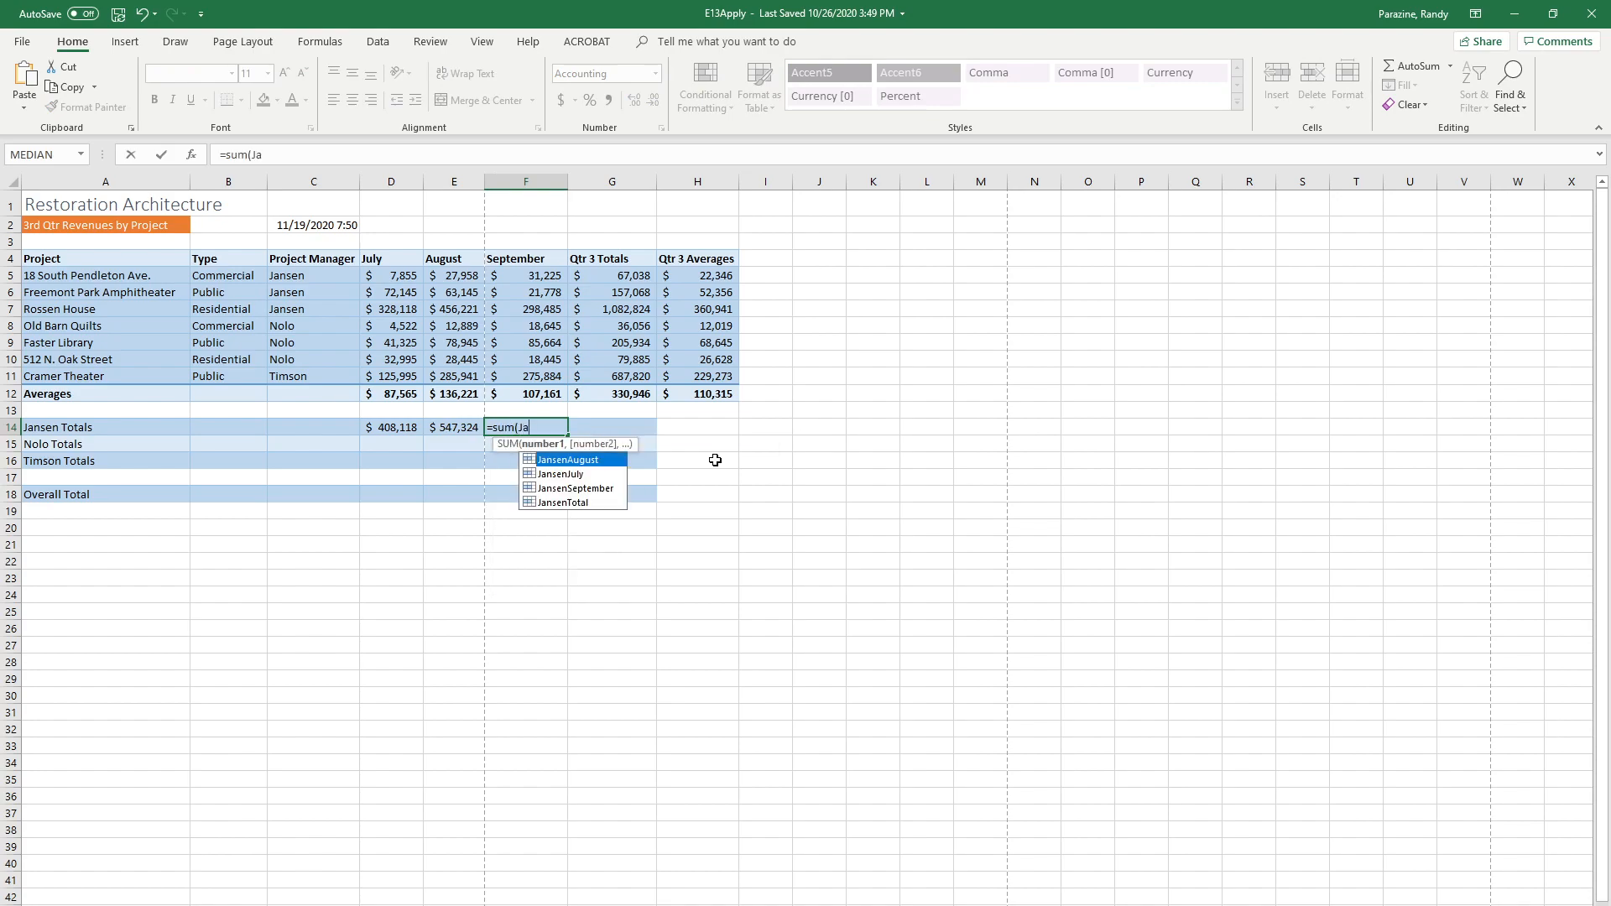
key("Down")
key("Down")
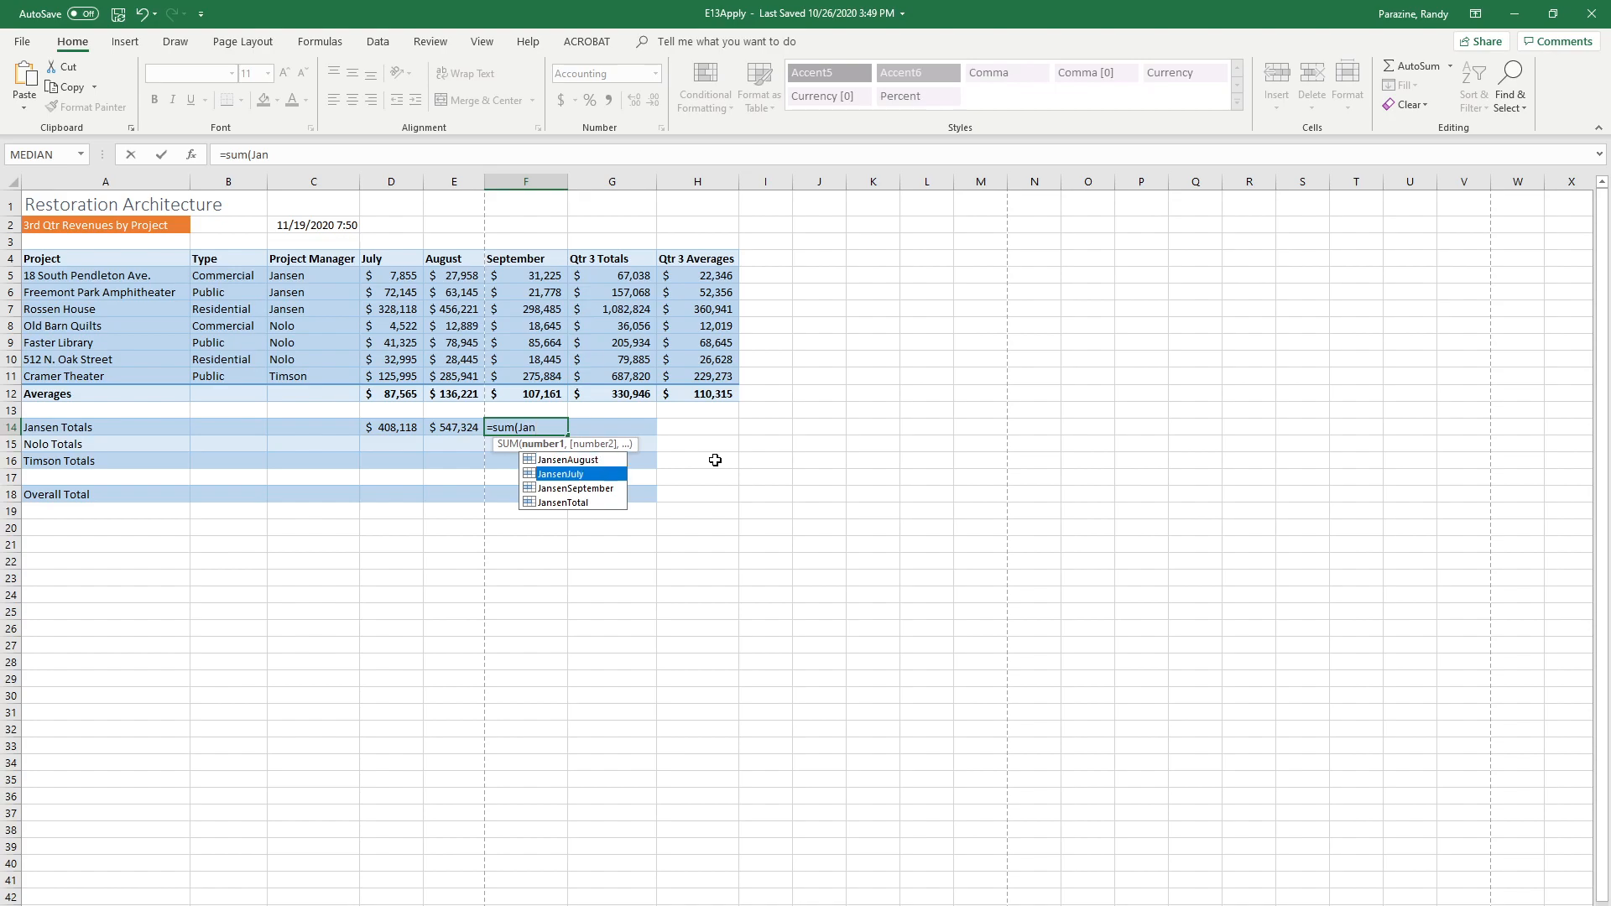
key("Tab")
key("Return")
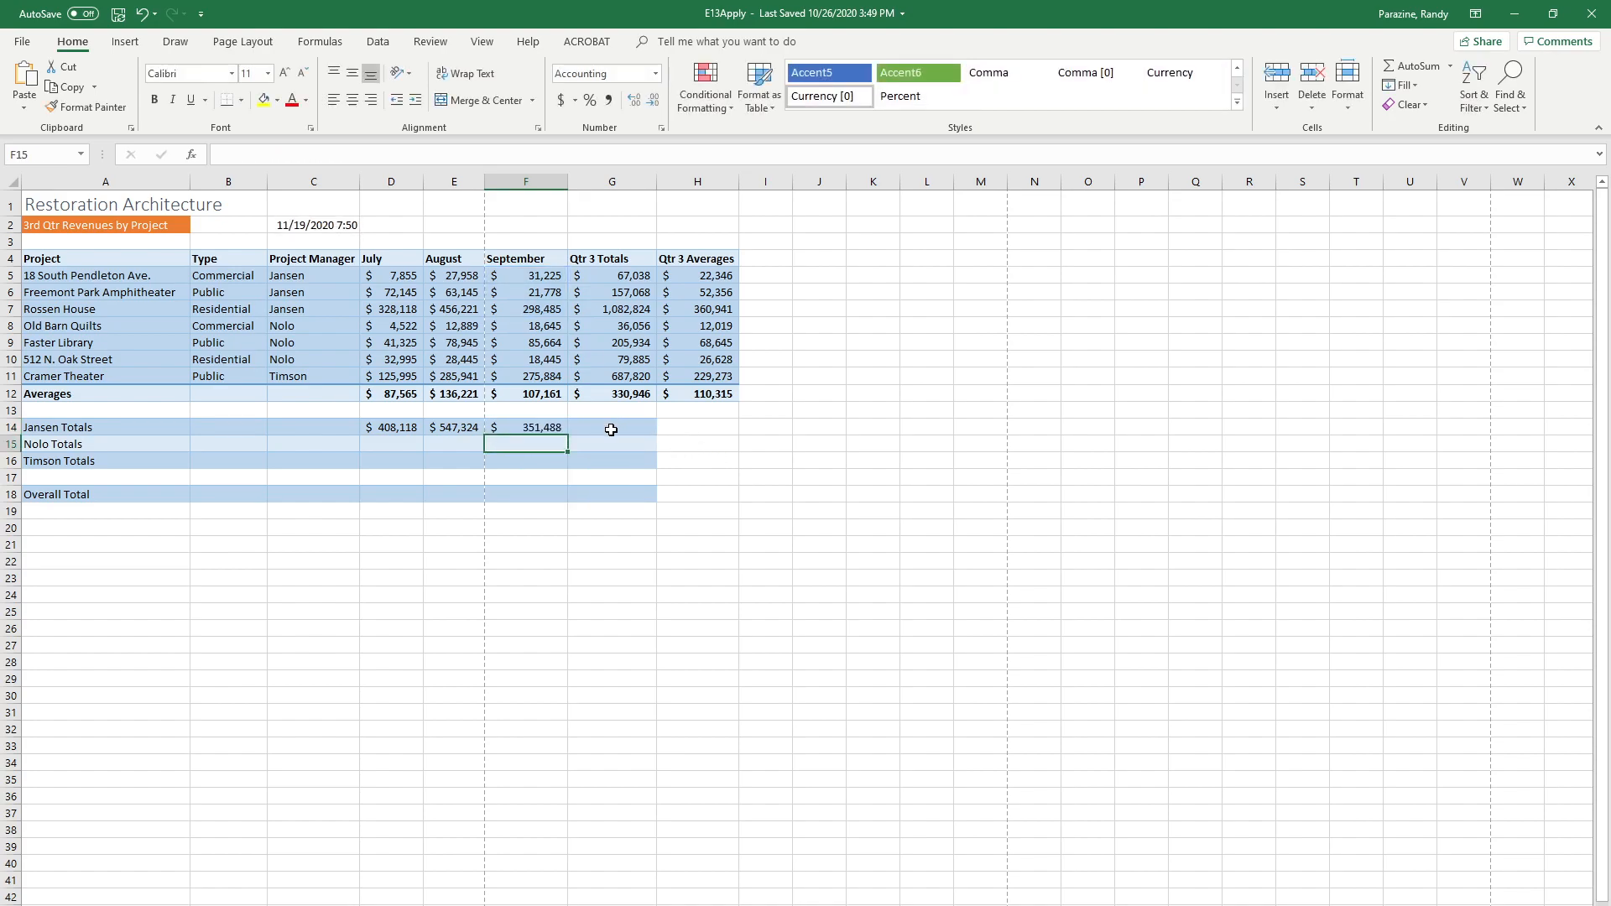
- Enter =SUM(JansenTotal) in cell G14 of the Jansen Totals row and check the formulas in G14, F14 and E14
left_click(612, 426)
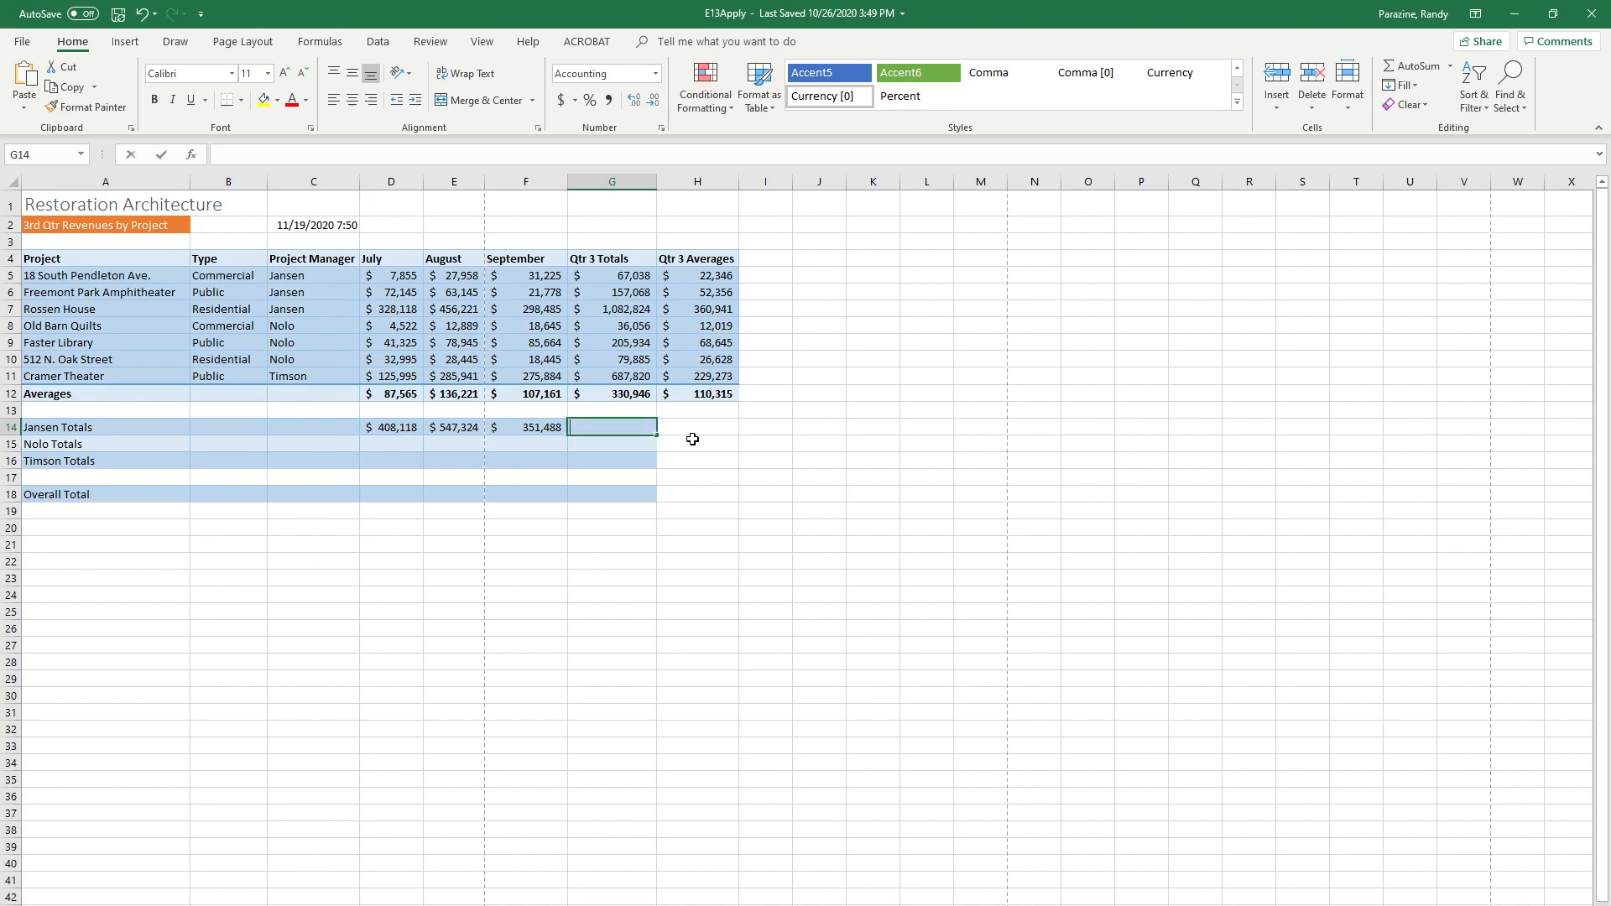
type("=sum")
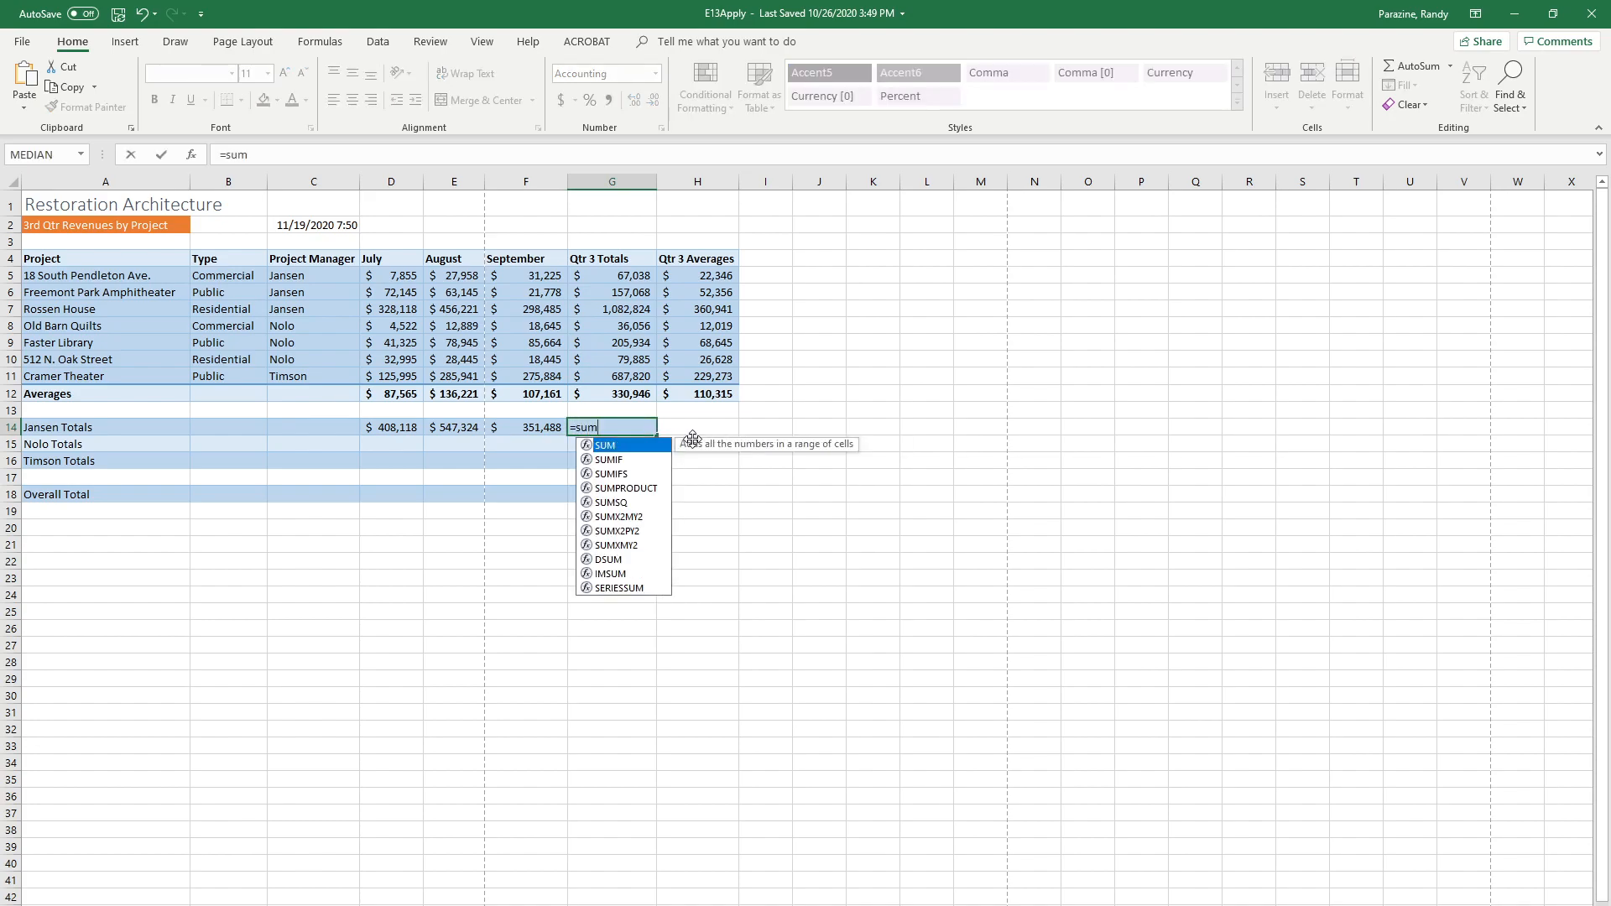
type("(jan")
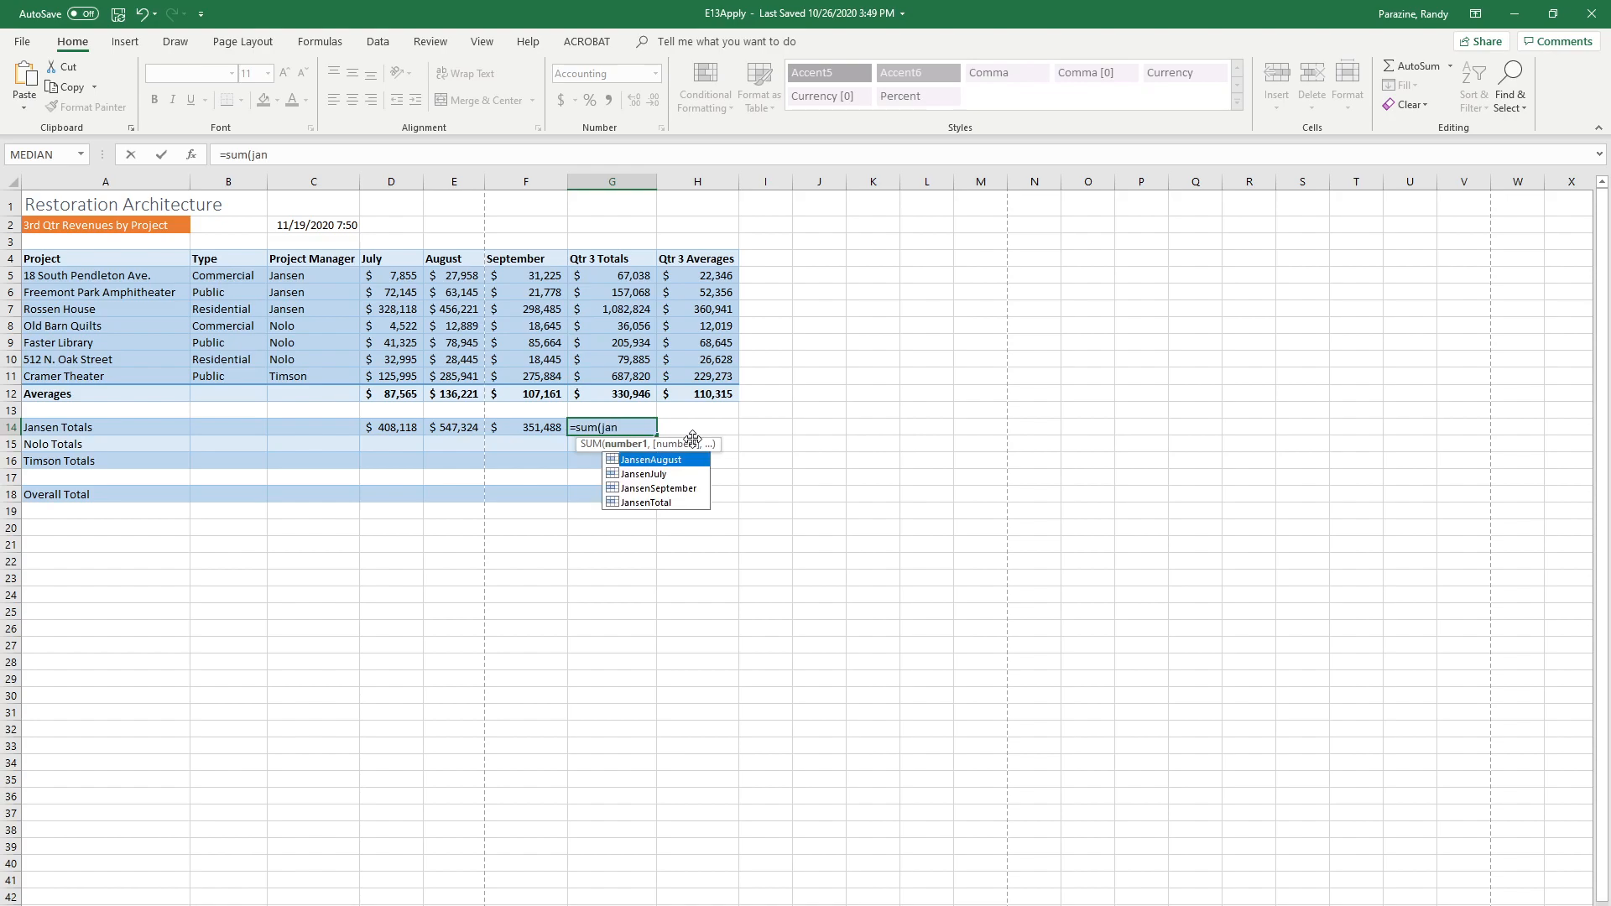
key("Down")
key("Down")
key("Down")
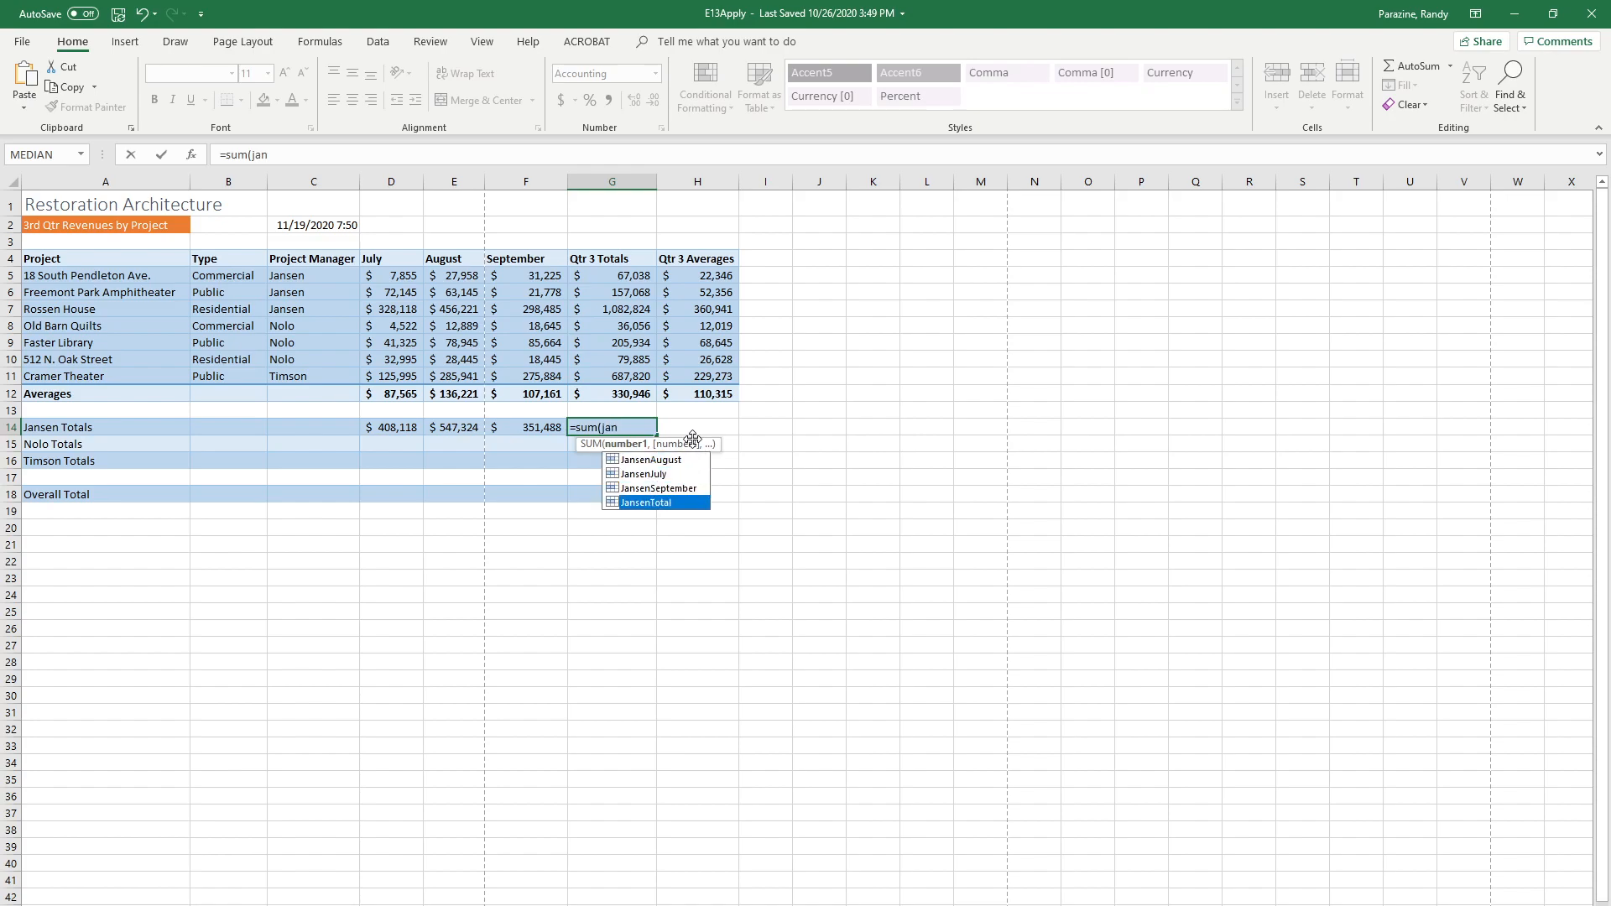
key("Tab")
key("Return")
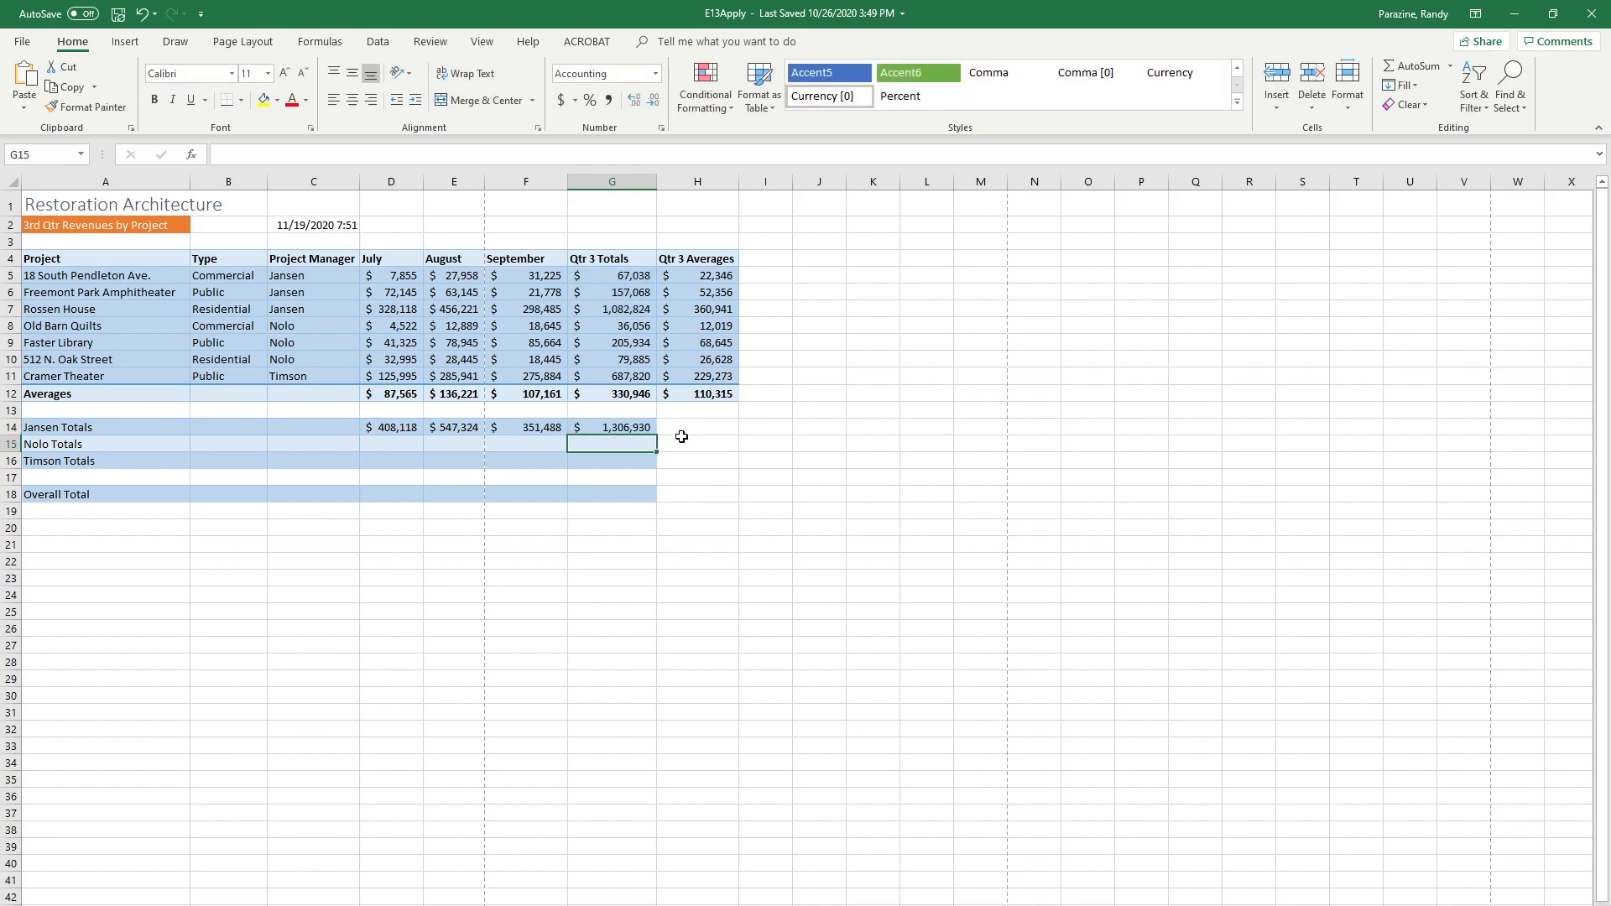
left_click(619, 424)
left_click(519, 425)
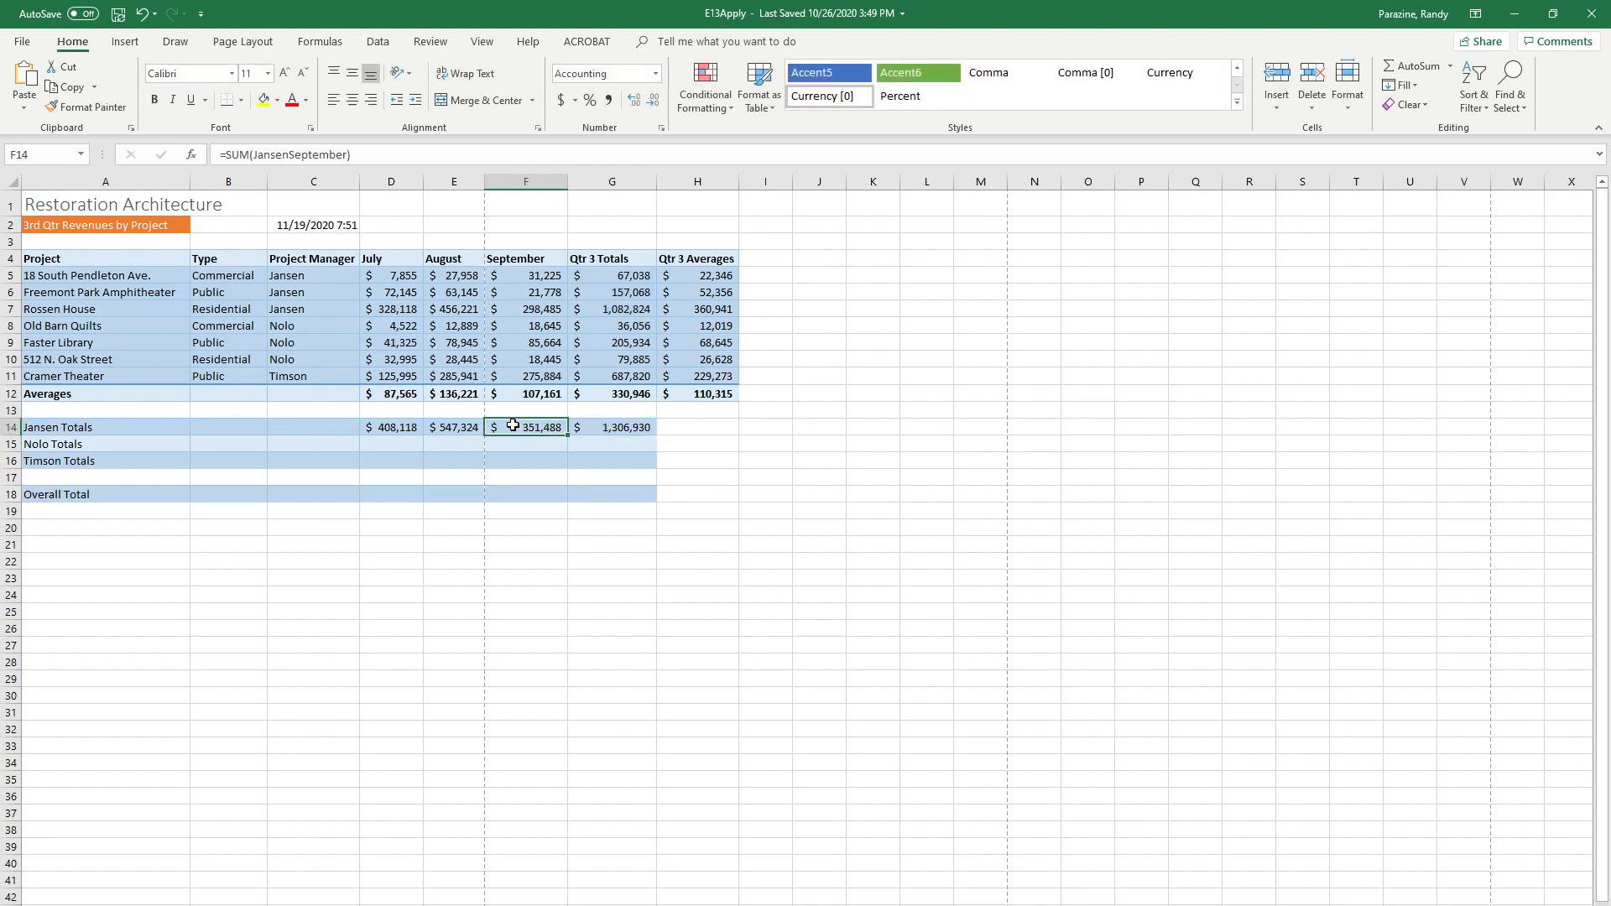
left_click(468, 425)
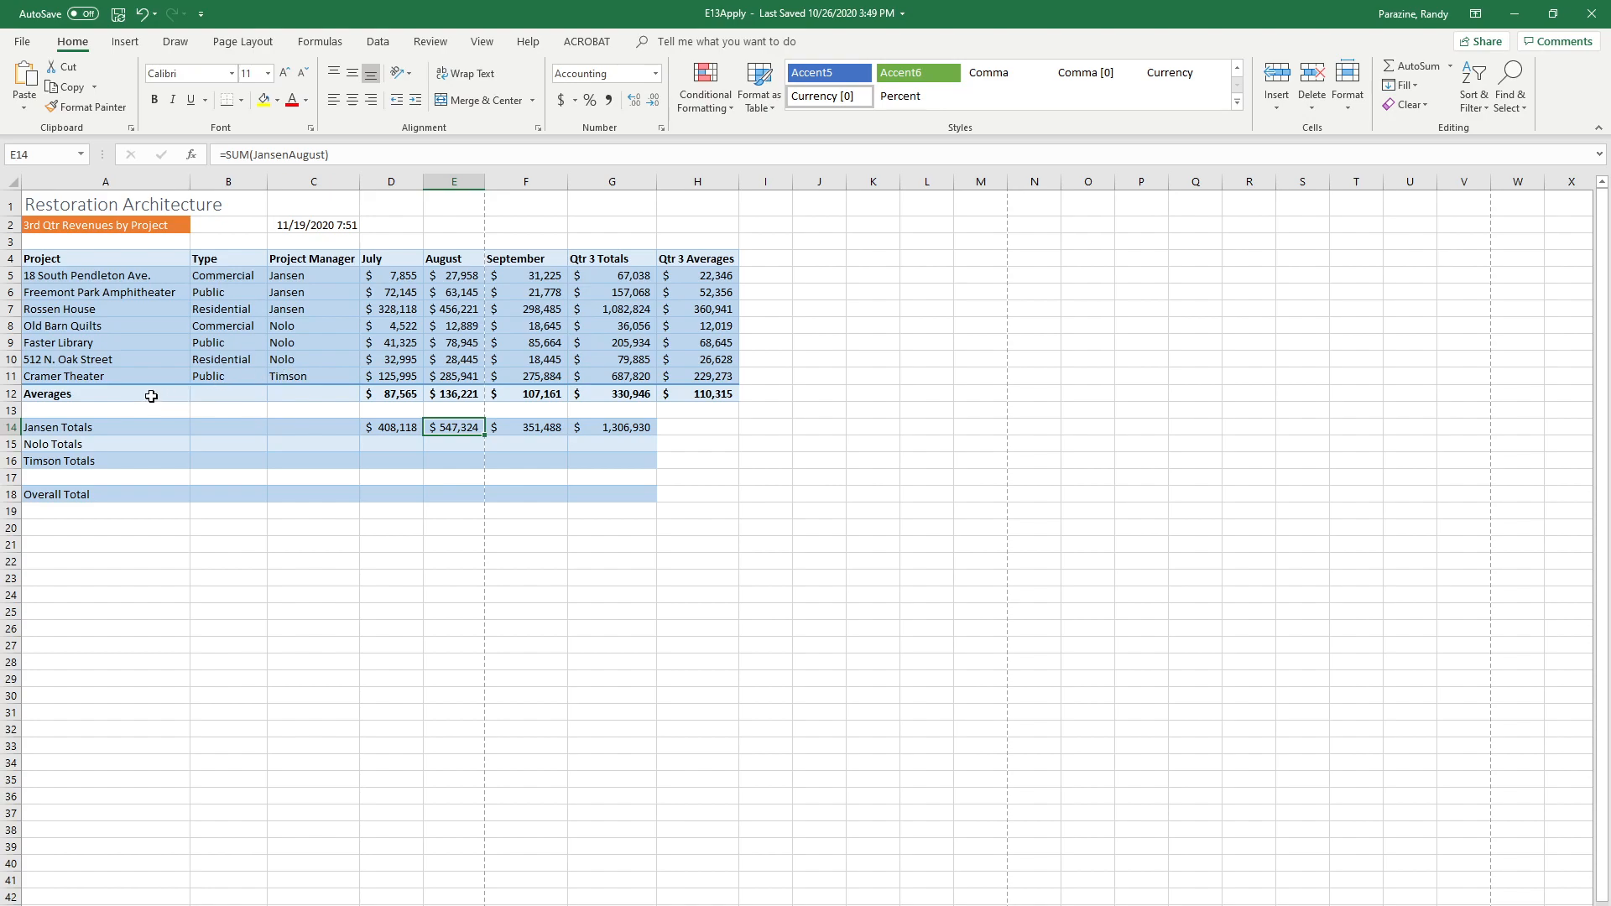
- Enter a SUM formula over the named range NoloJuly in cell D15 of the Nolo Totals row
left_click(397, 444)
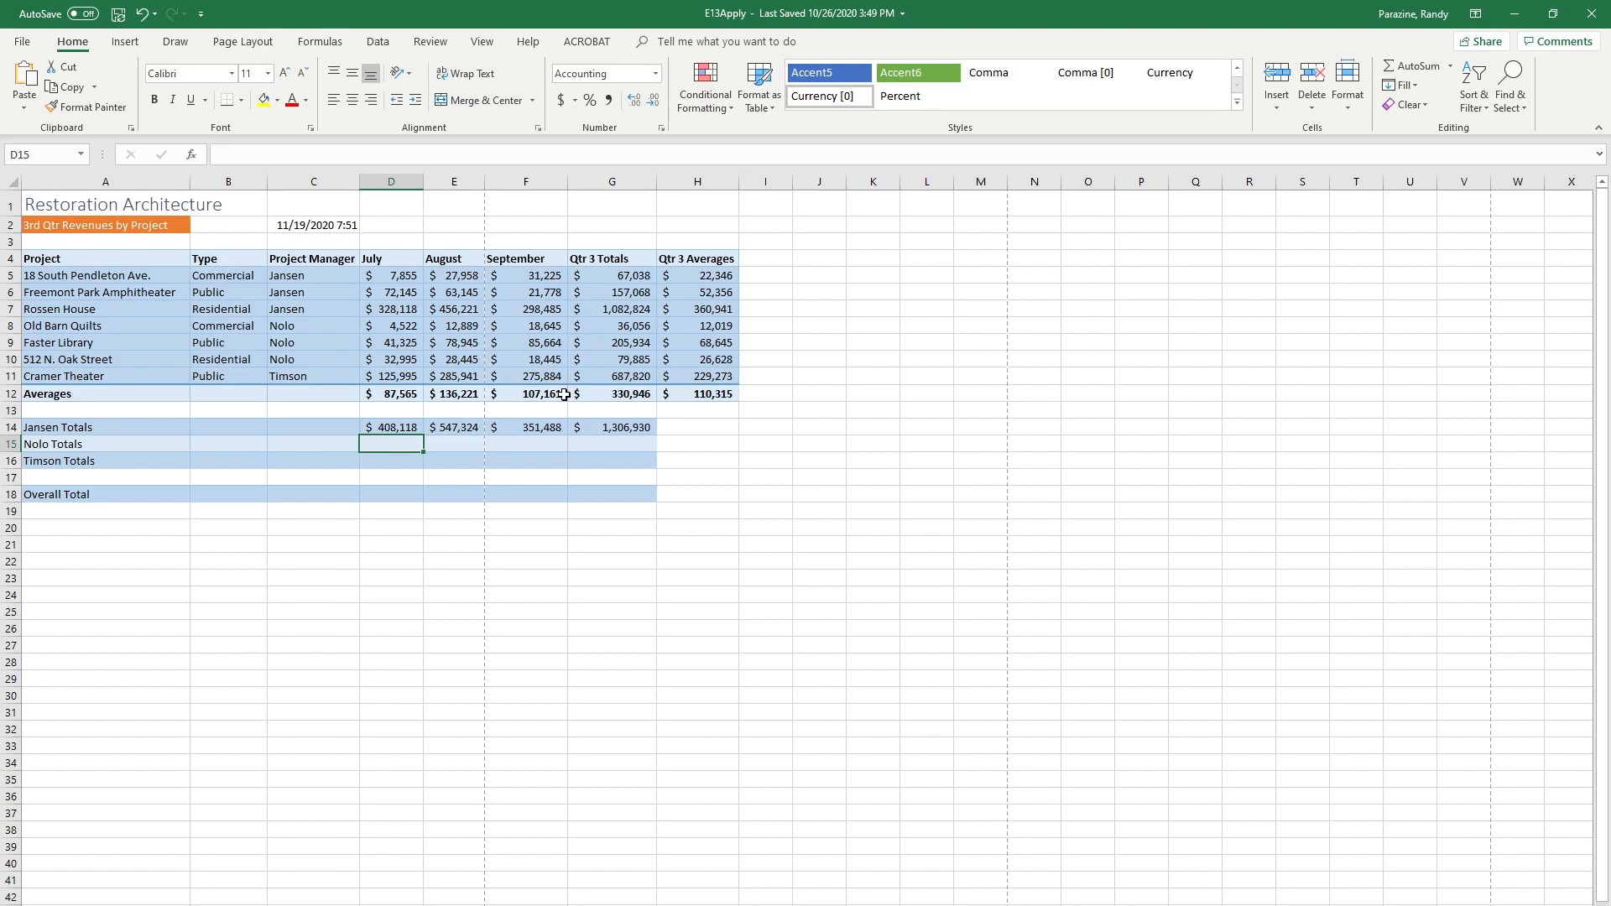
type("=sum")
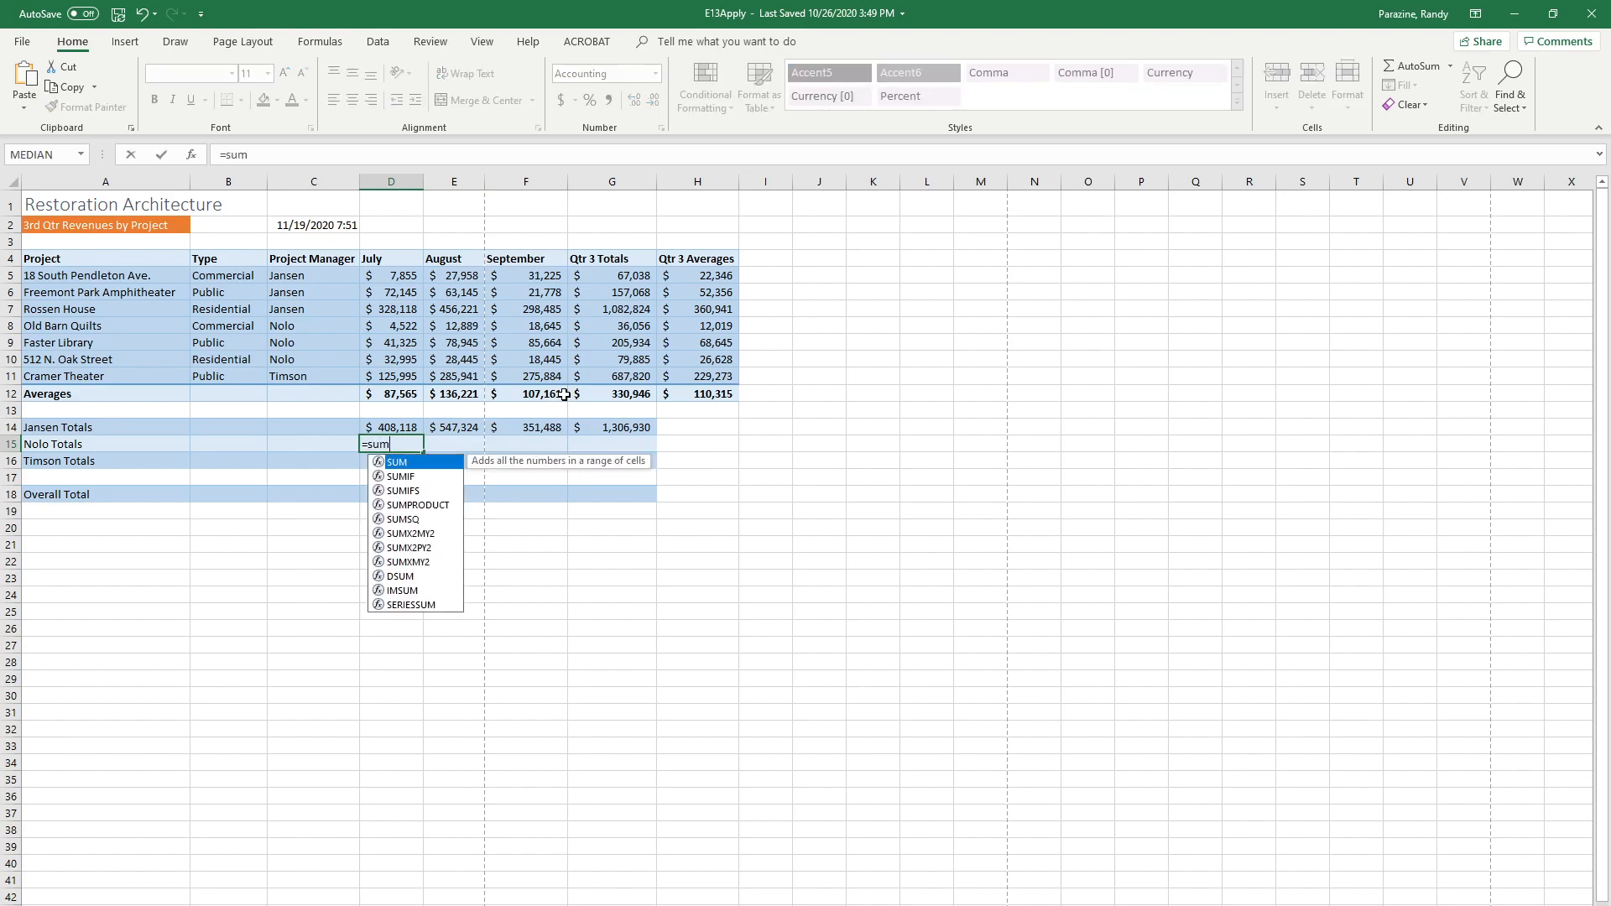
type("(")
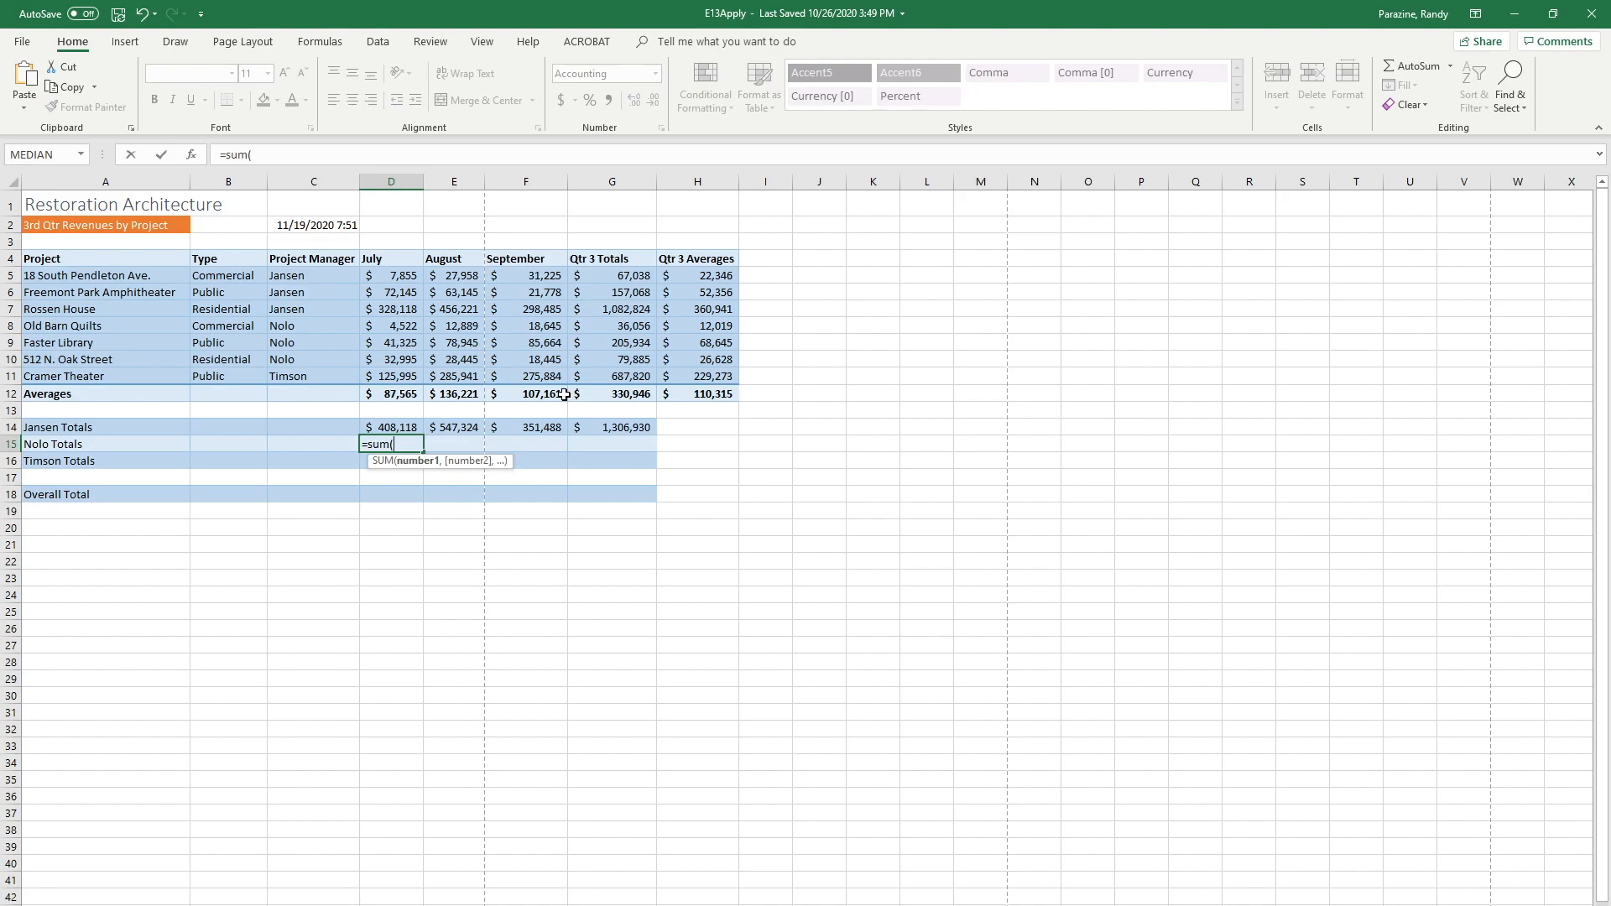
type("n")
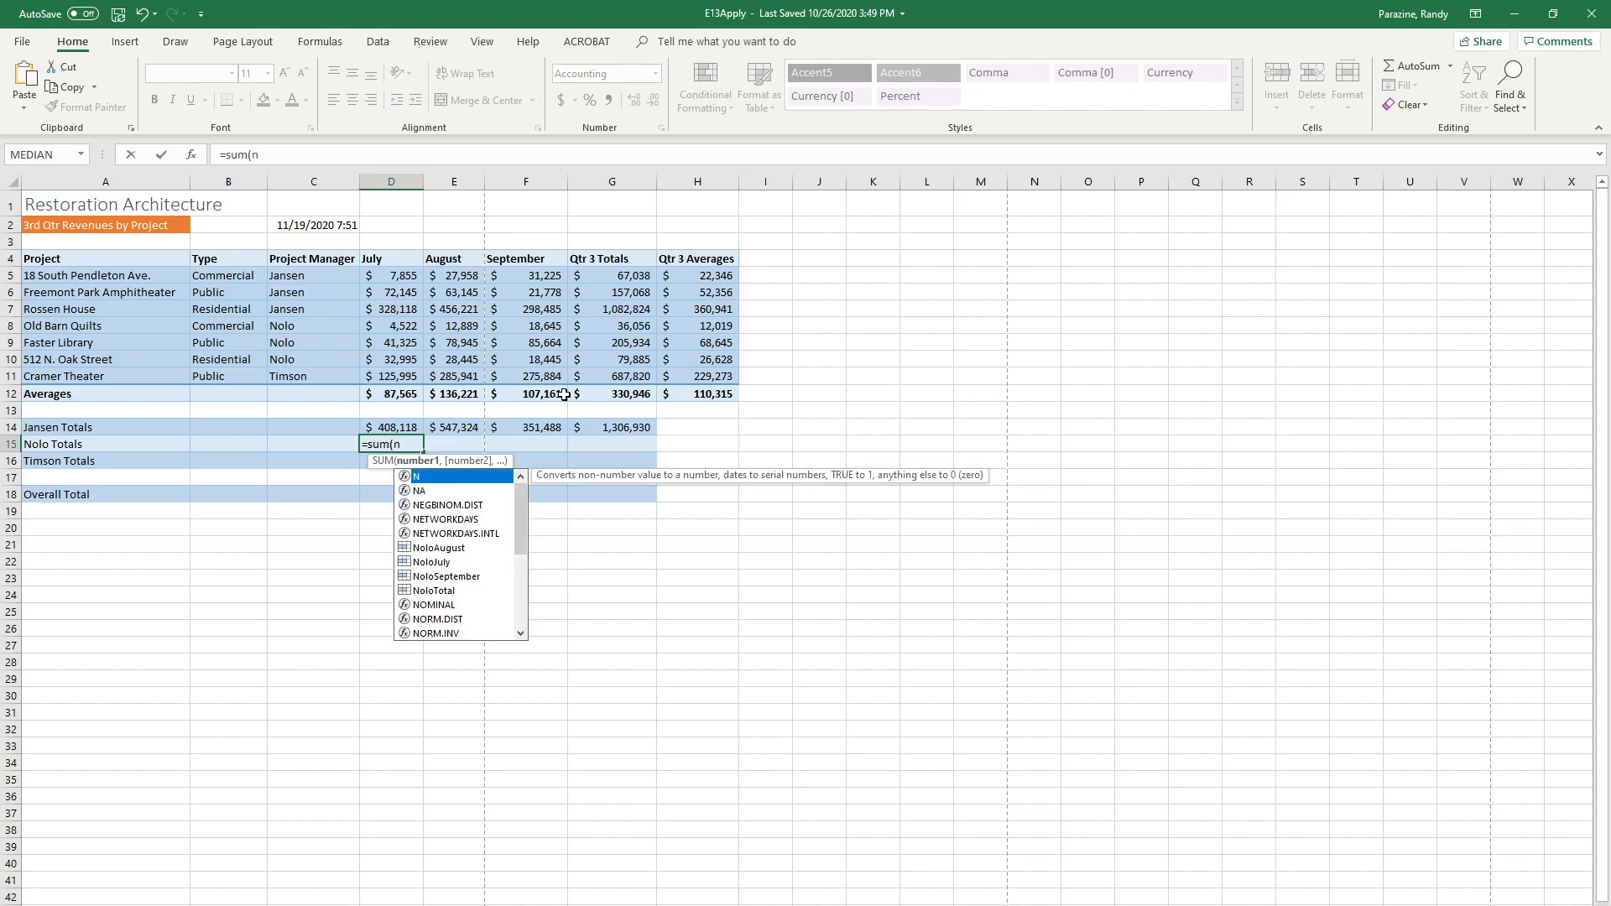
type("o")
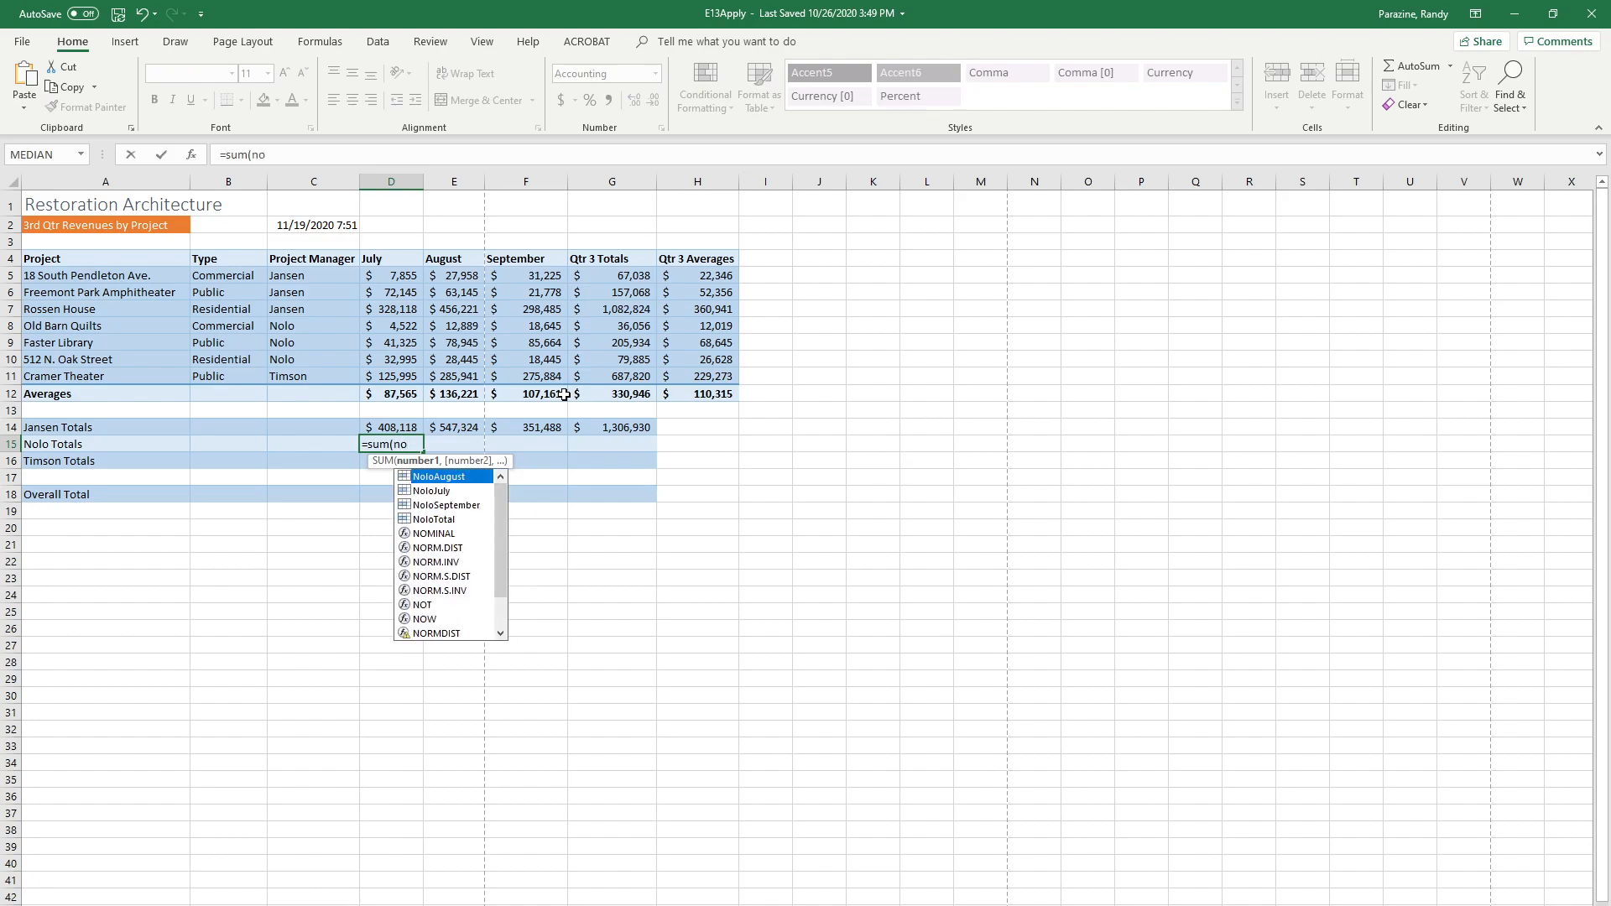
key("Down")
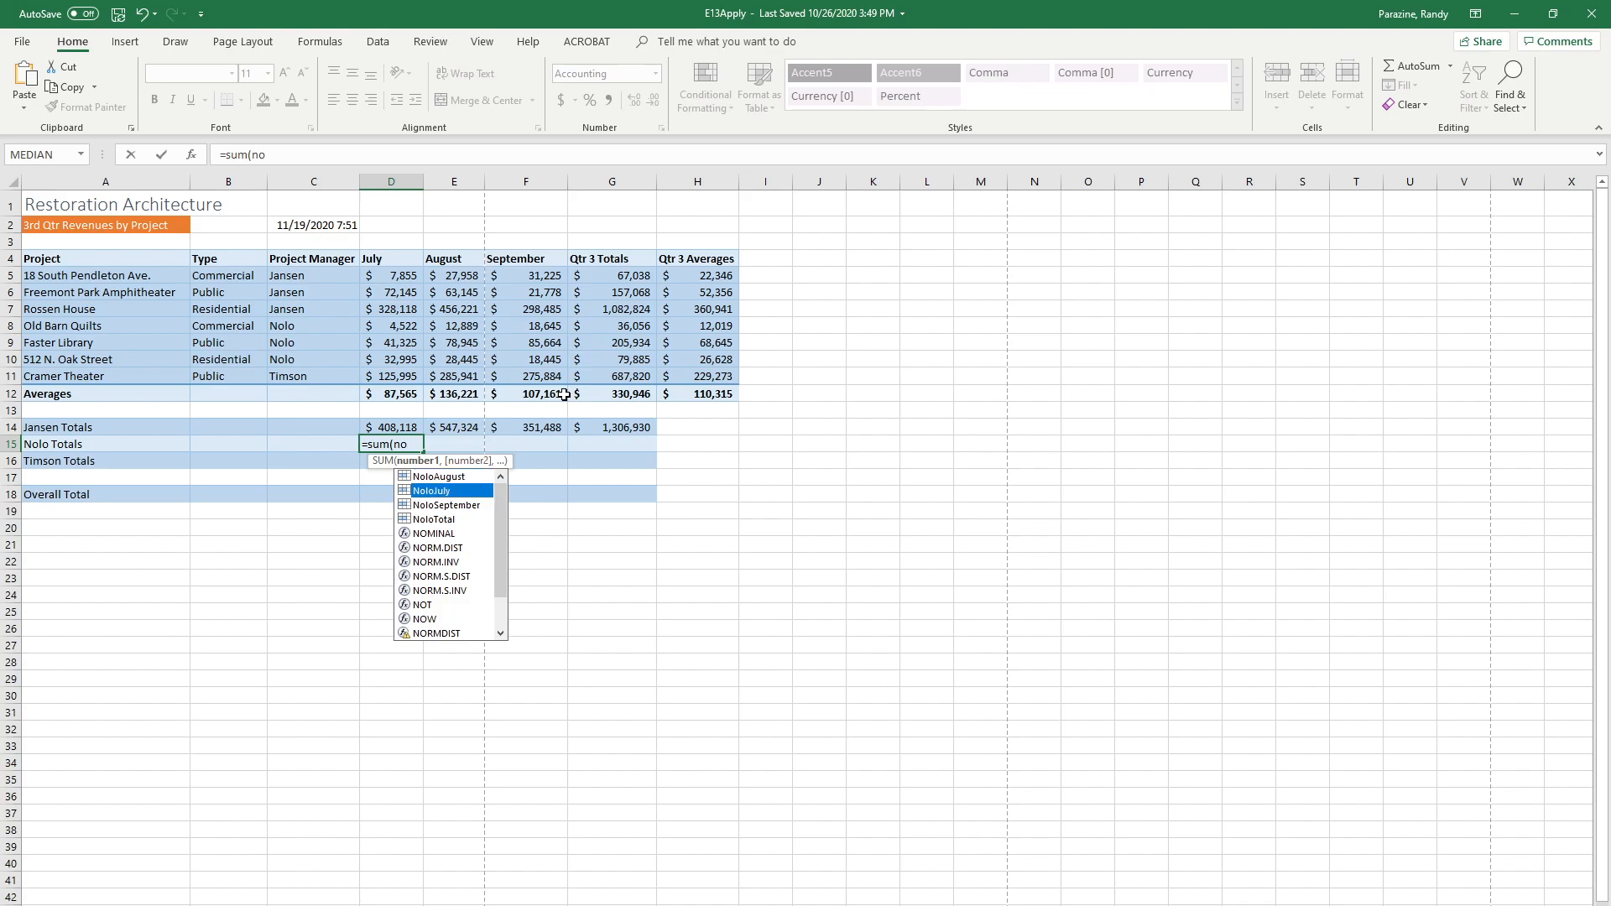
key("Tab")
key("Return")
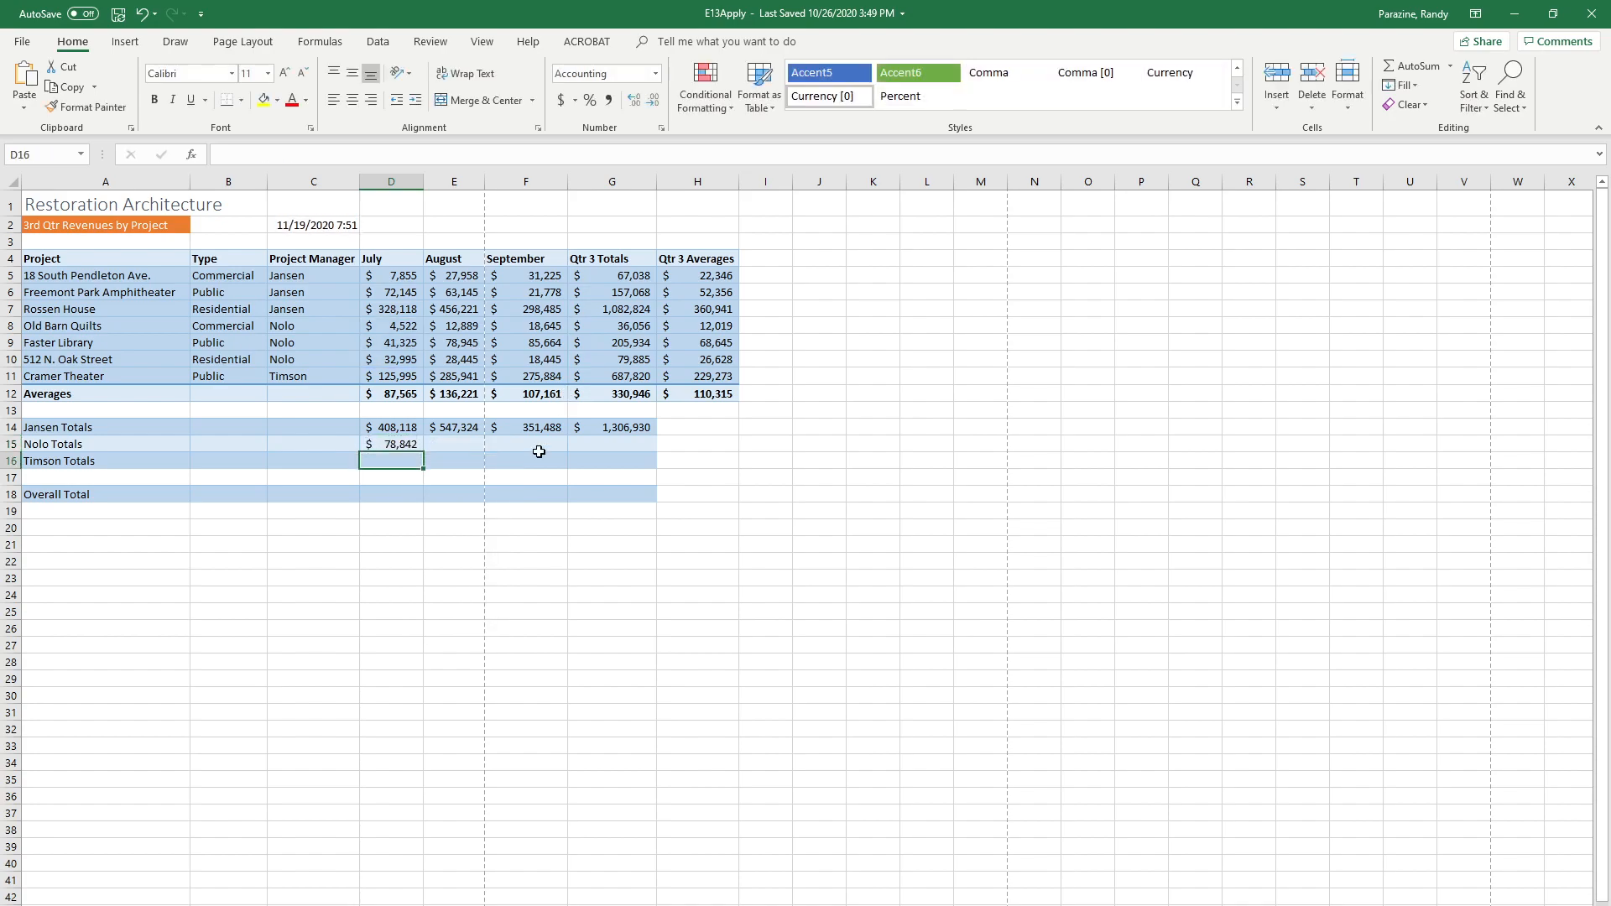
- Enter a SUM formula over the named range NoloAugust in cell E15 of the Nolo Totals row
left_click(443, 444)
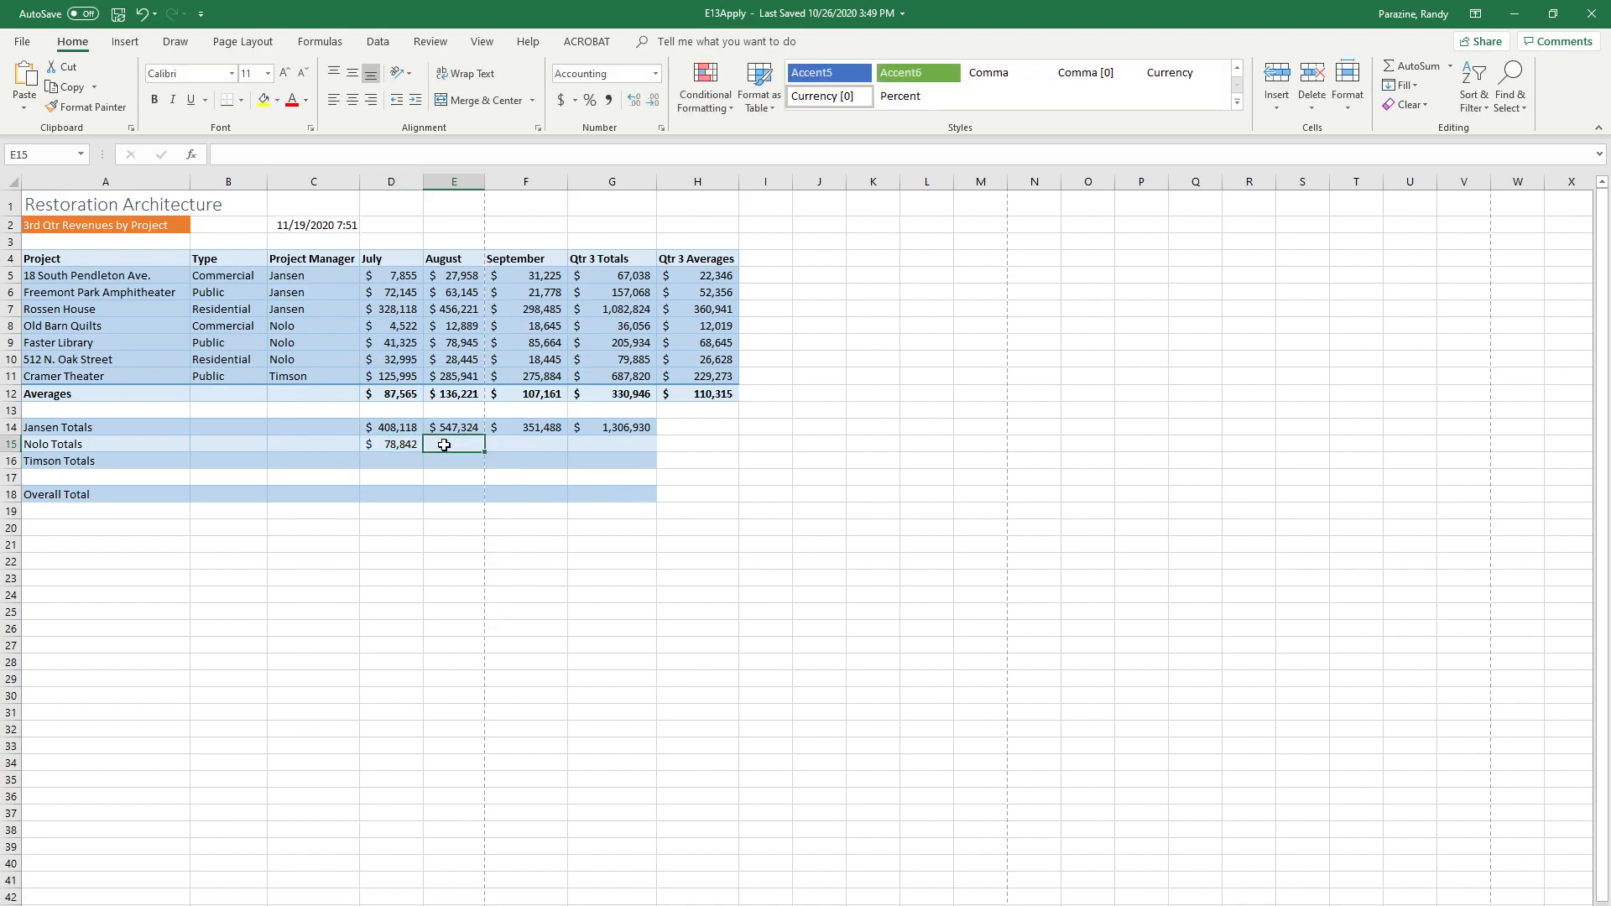
type("=su")
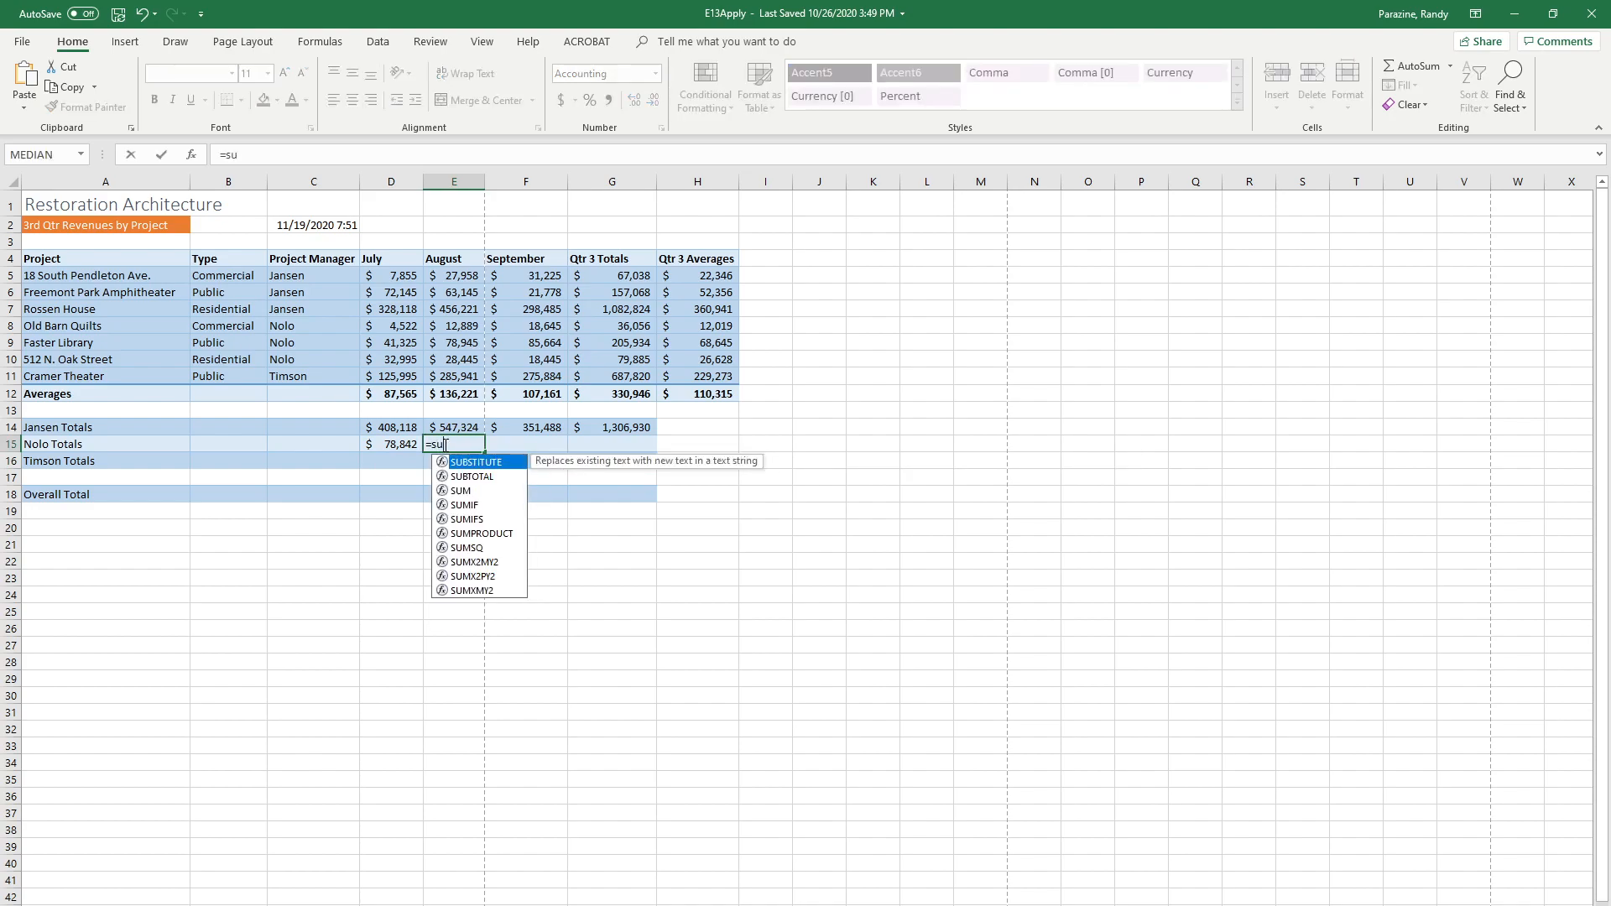
type("m(")
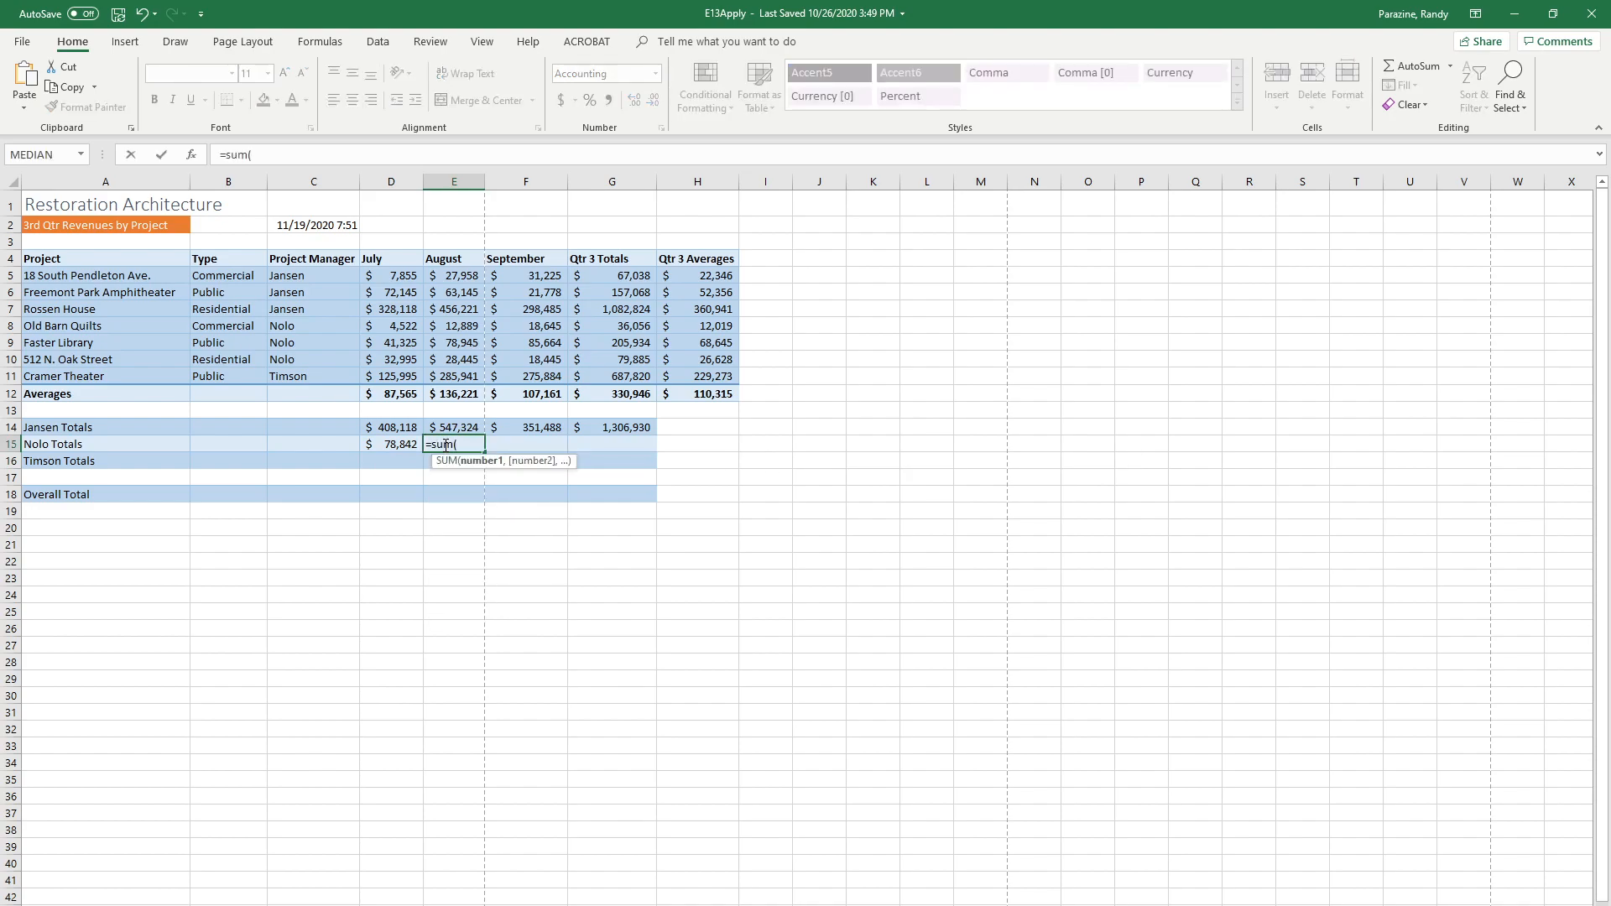
type("nol")
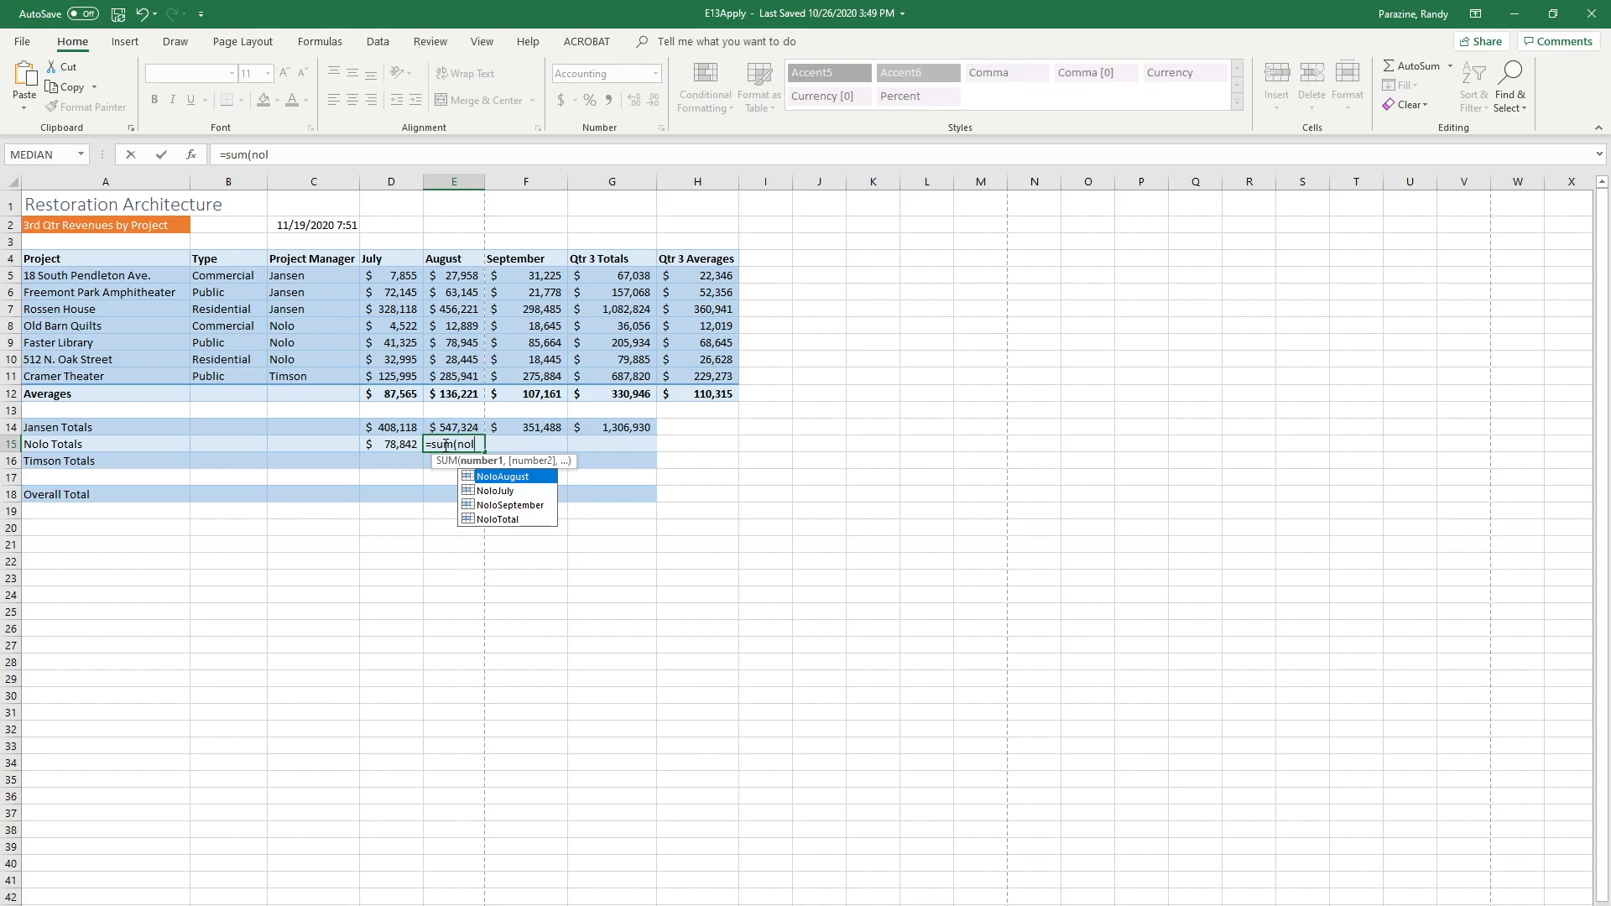
key("Tab")
key("Return")
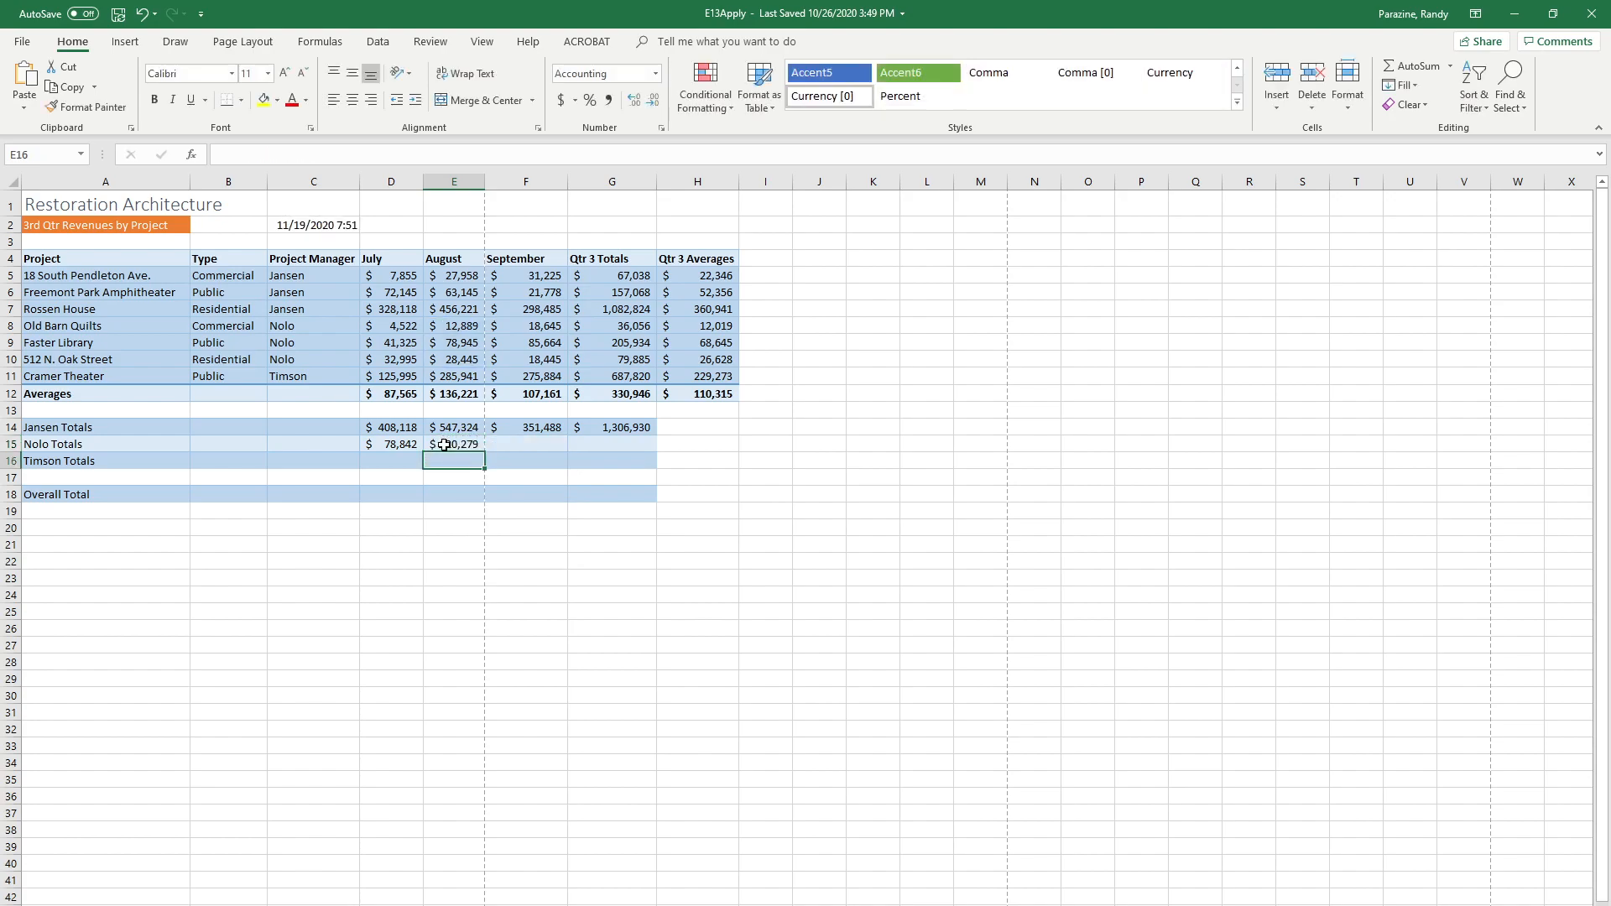
- Enter a SUM formula over the named range NoloSeptember in cell F15 of the Nolo Totals row
left_click(522, 447)
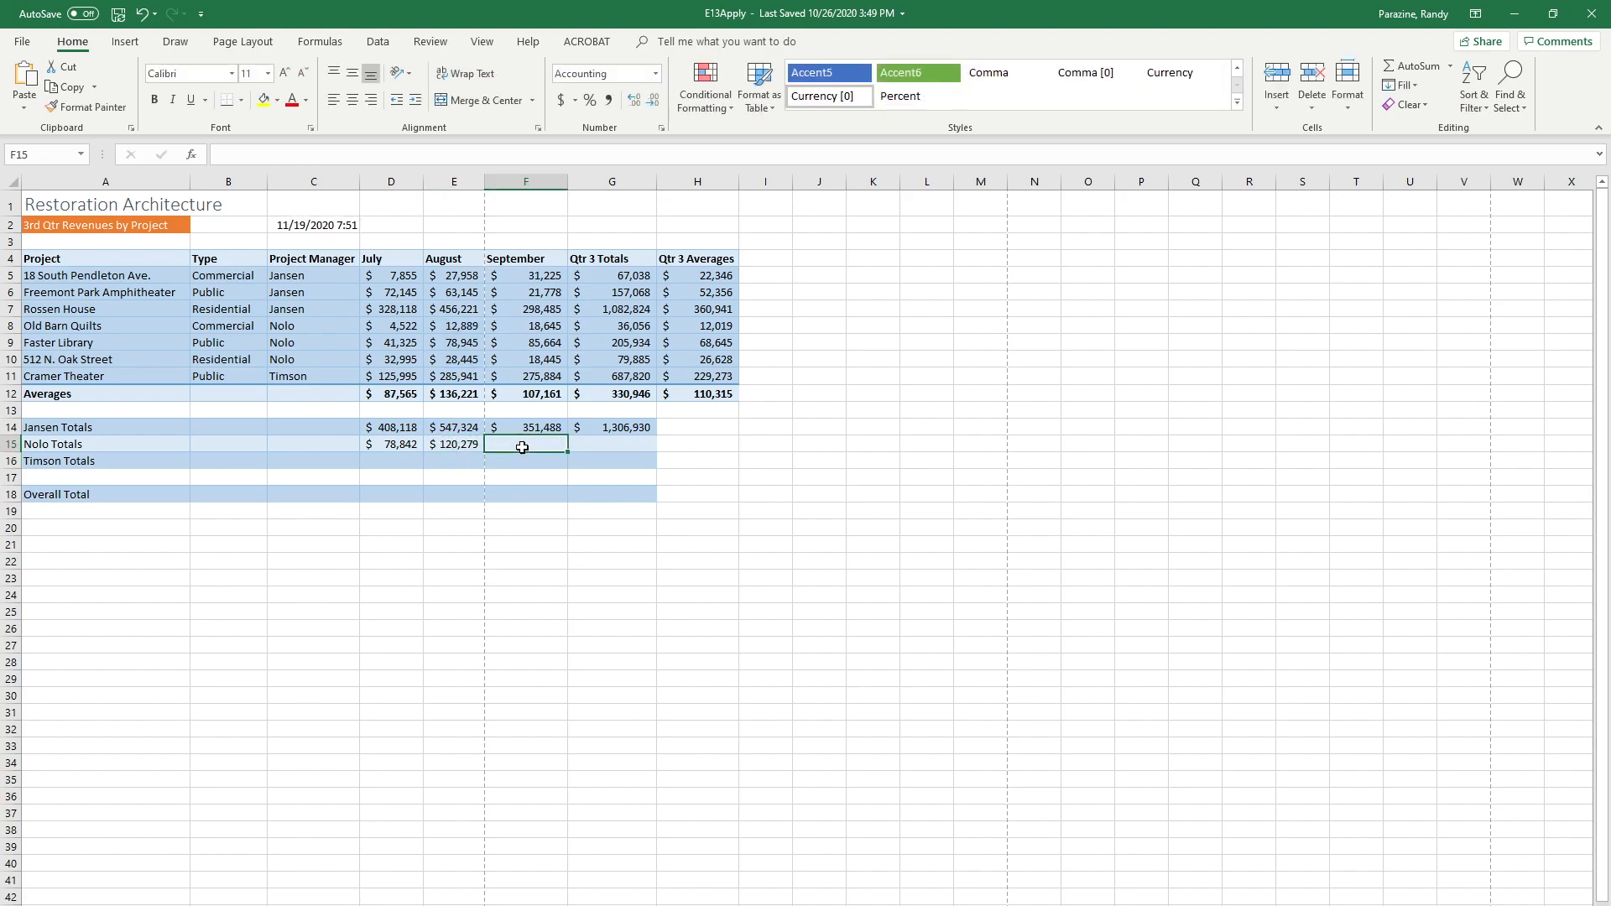
type("=sum(")
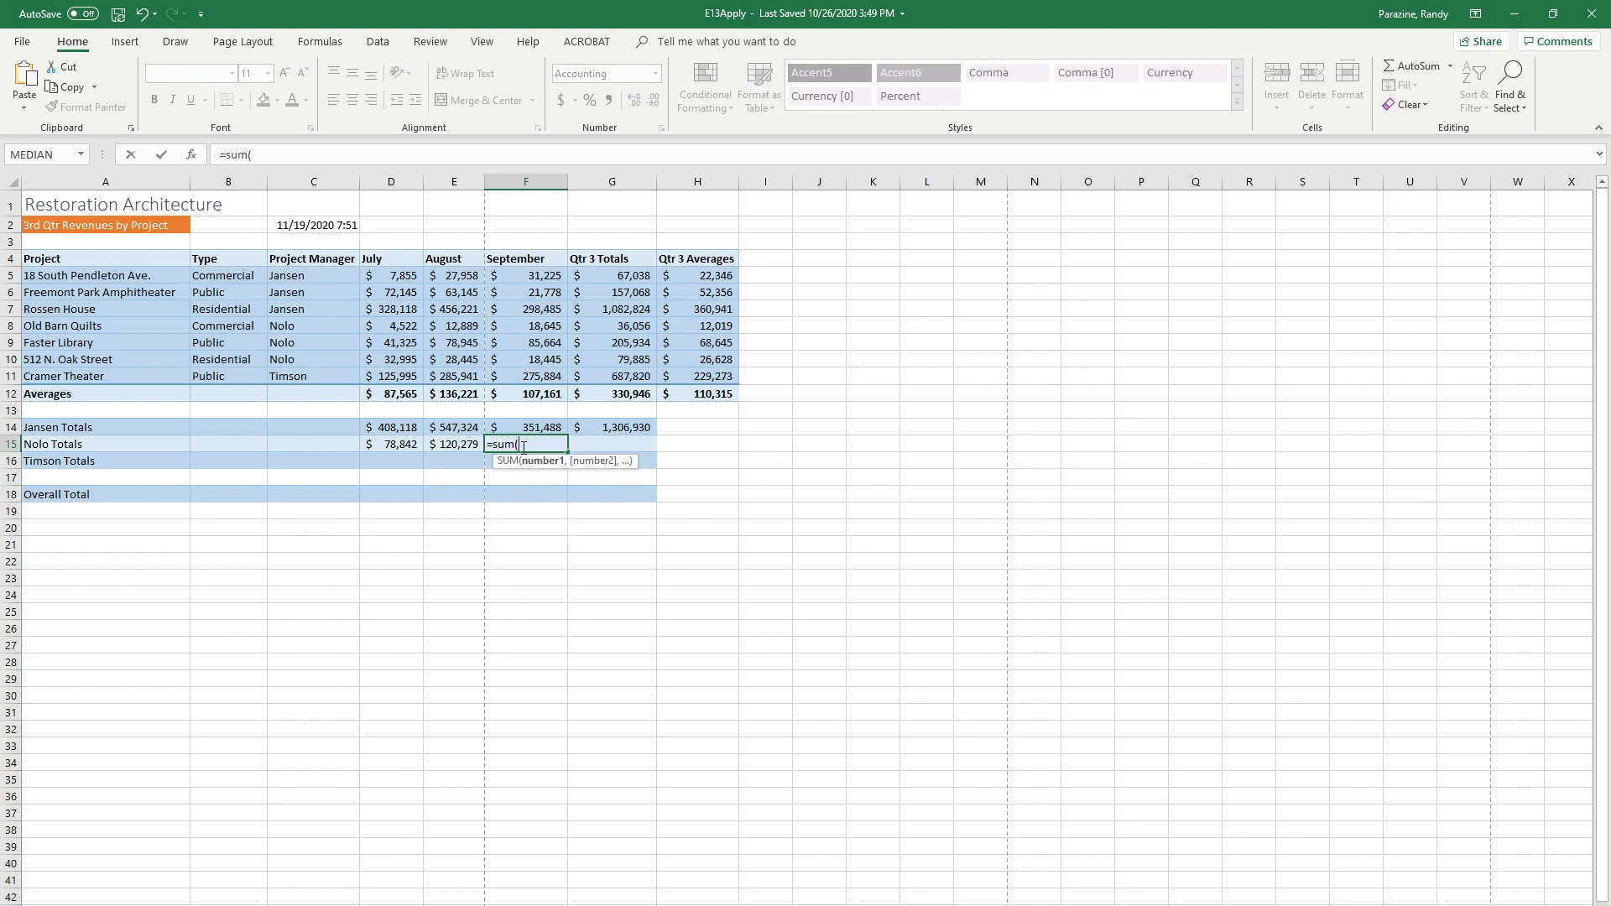
type("nol")
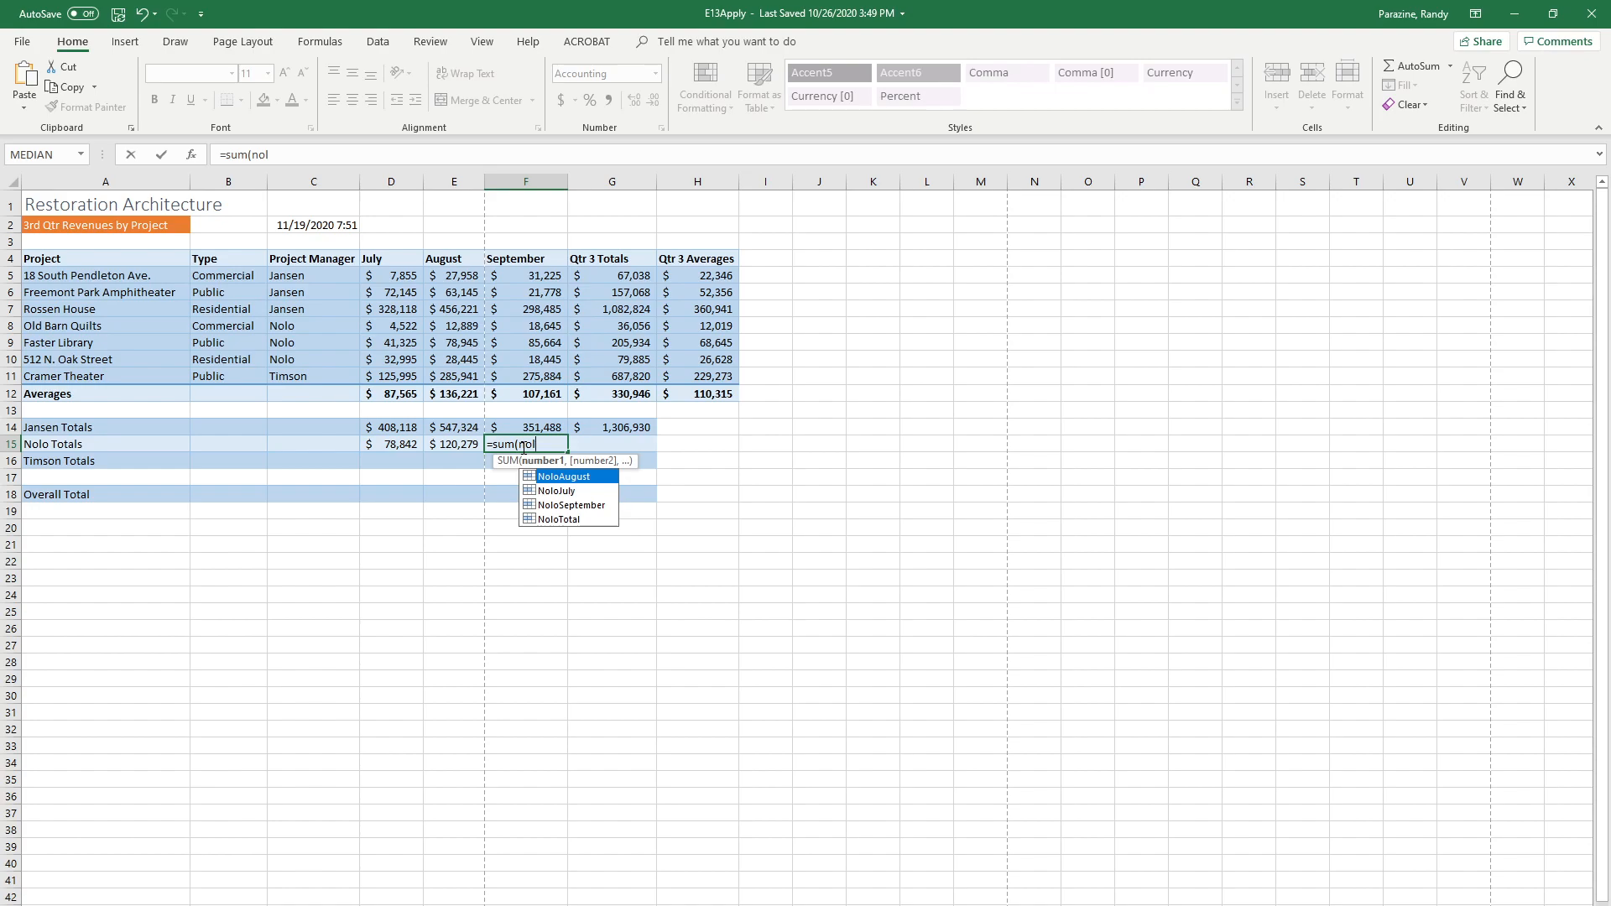
key("Down")
key("Down")
key("Tab")
key("Return")
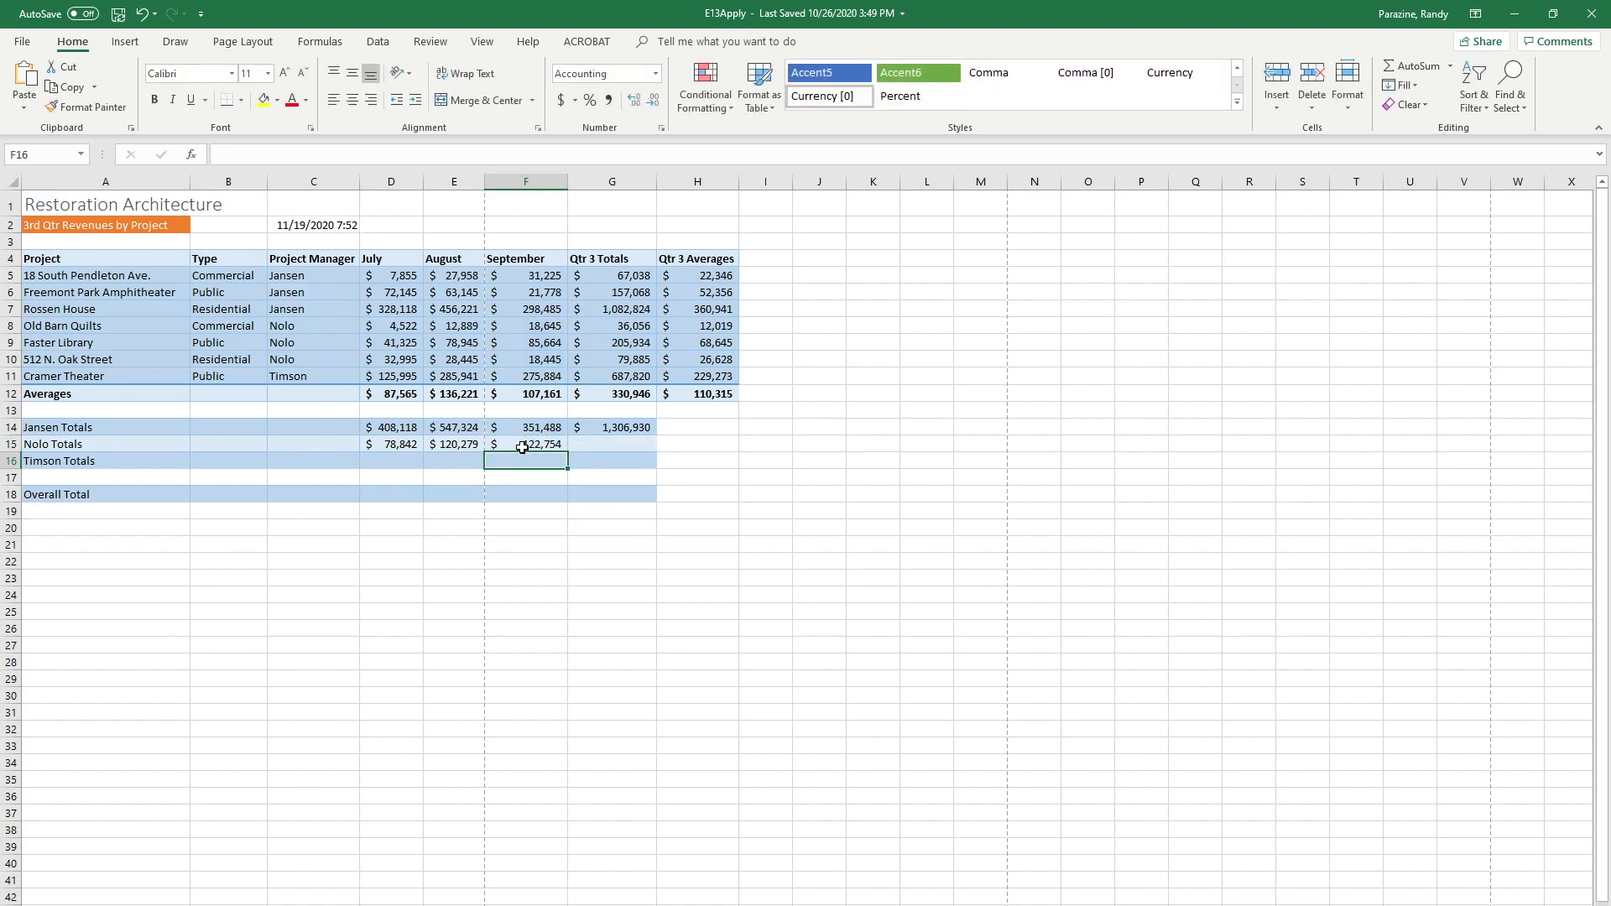
- Enter a SUM formula over the named range NoloTotal in cell G15 of the Nolo Totals row
left_click(612, 444)
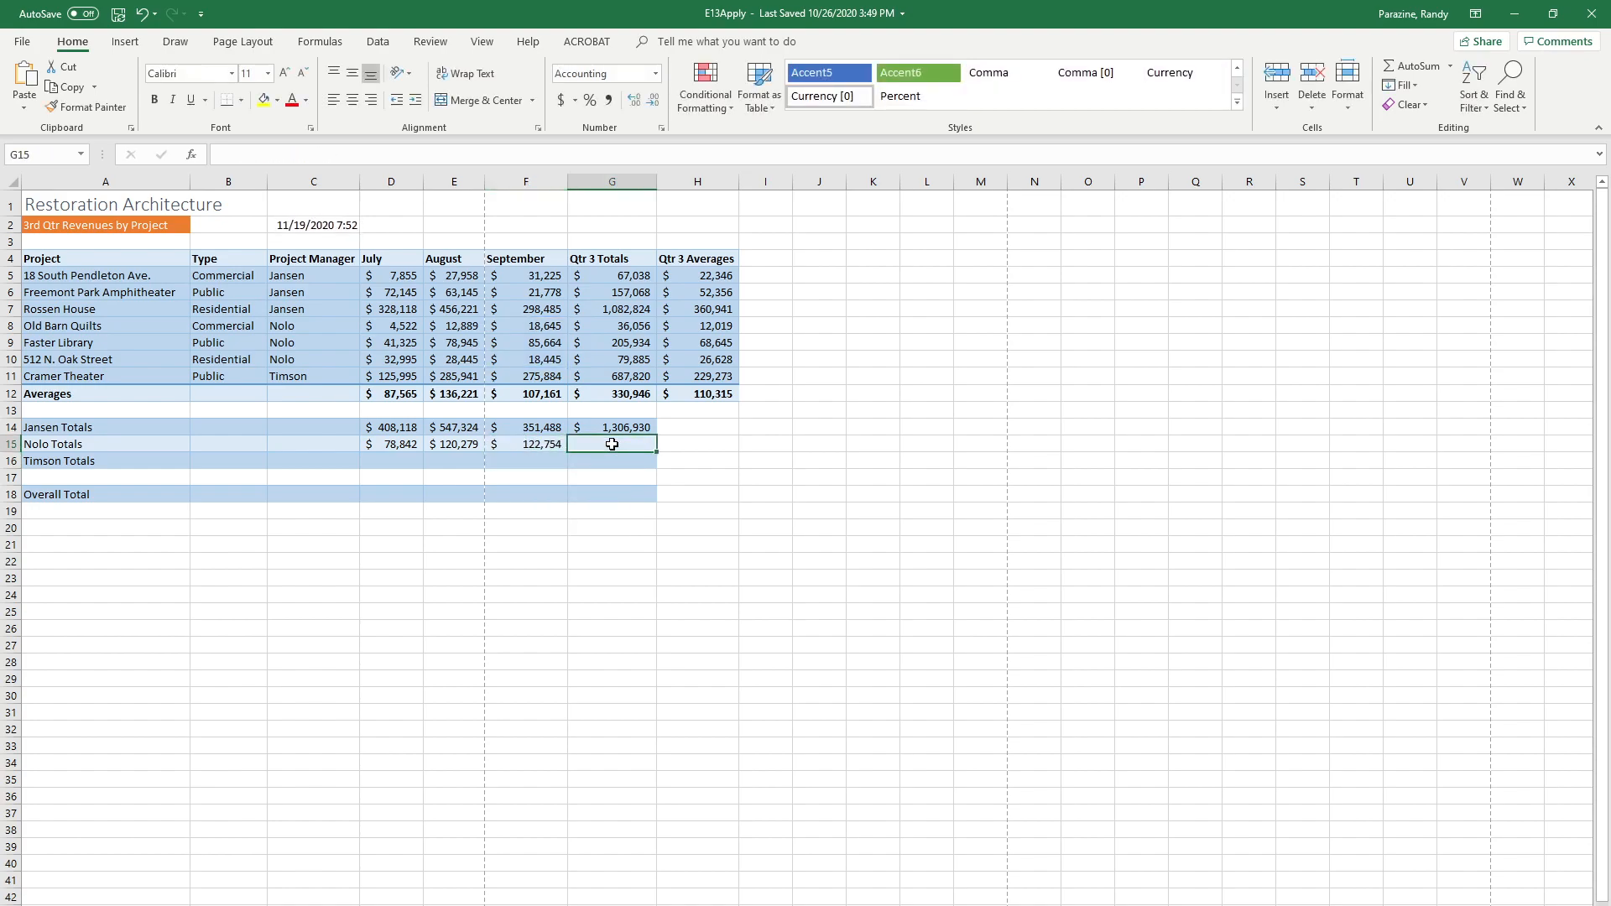
type("=sum")
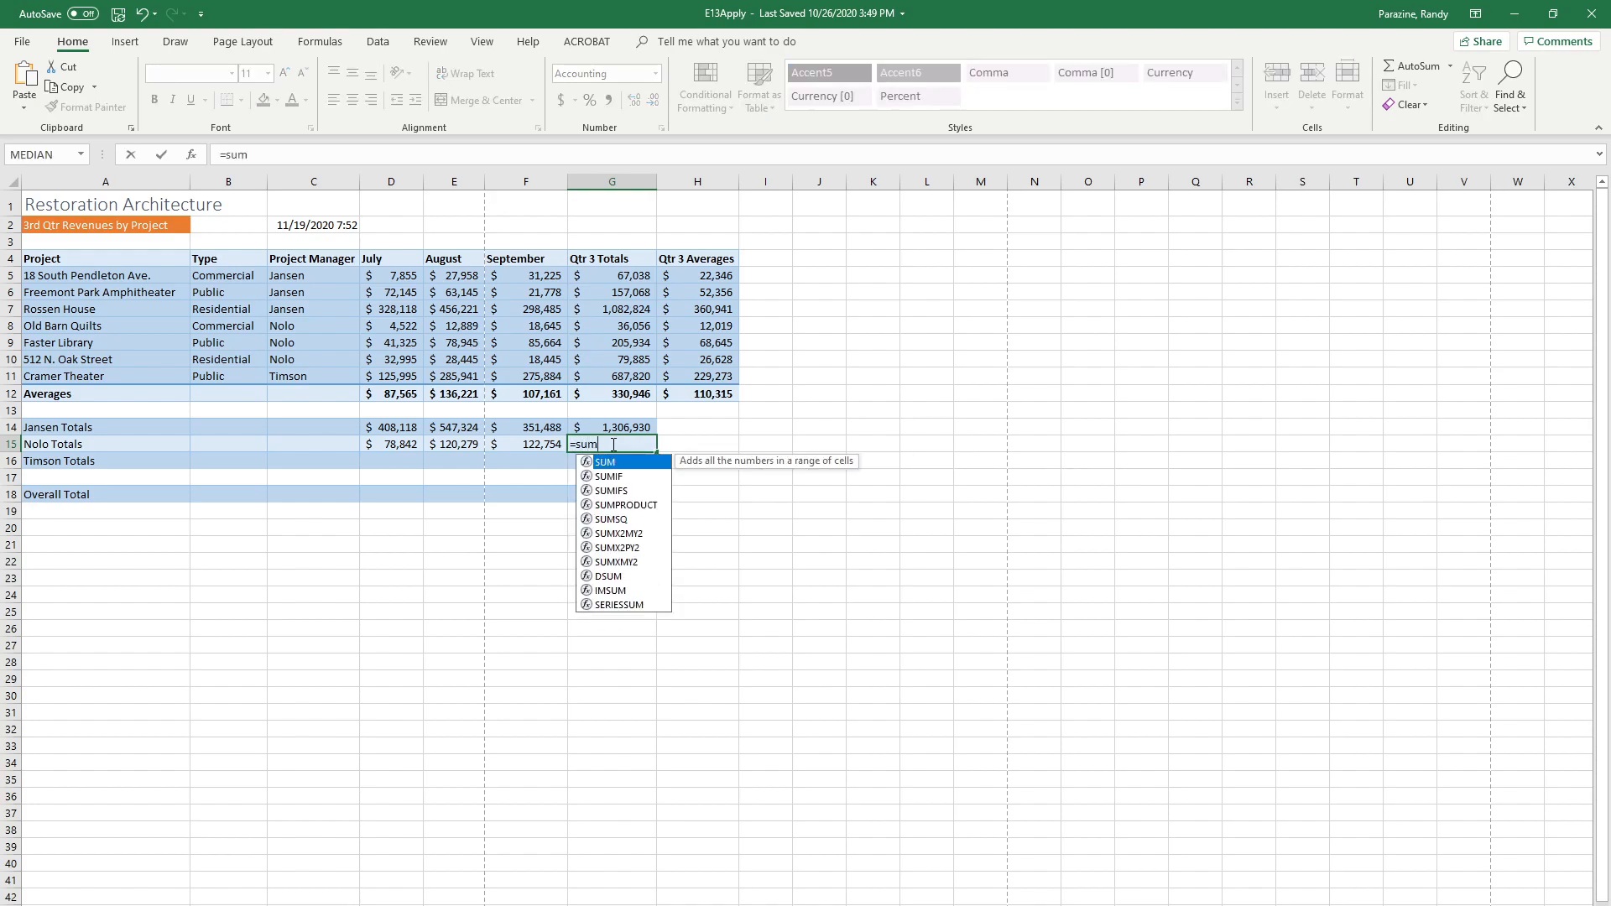
type("(nol")
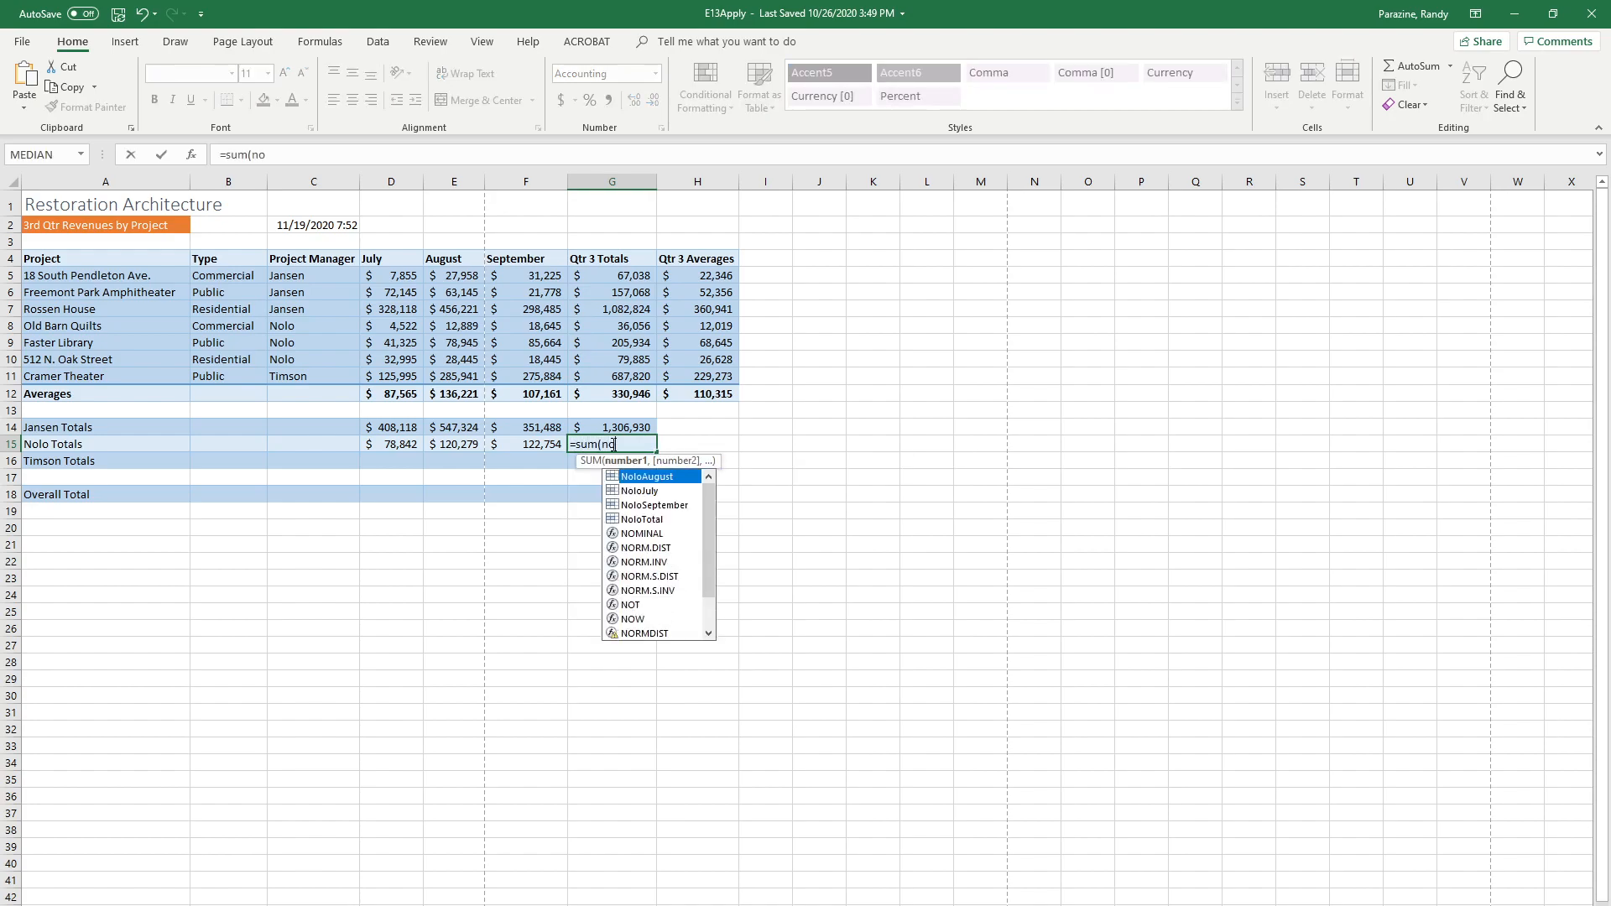
key("Down")
key("Down")
key("Down")
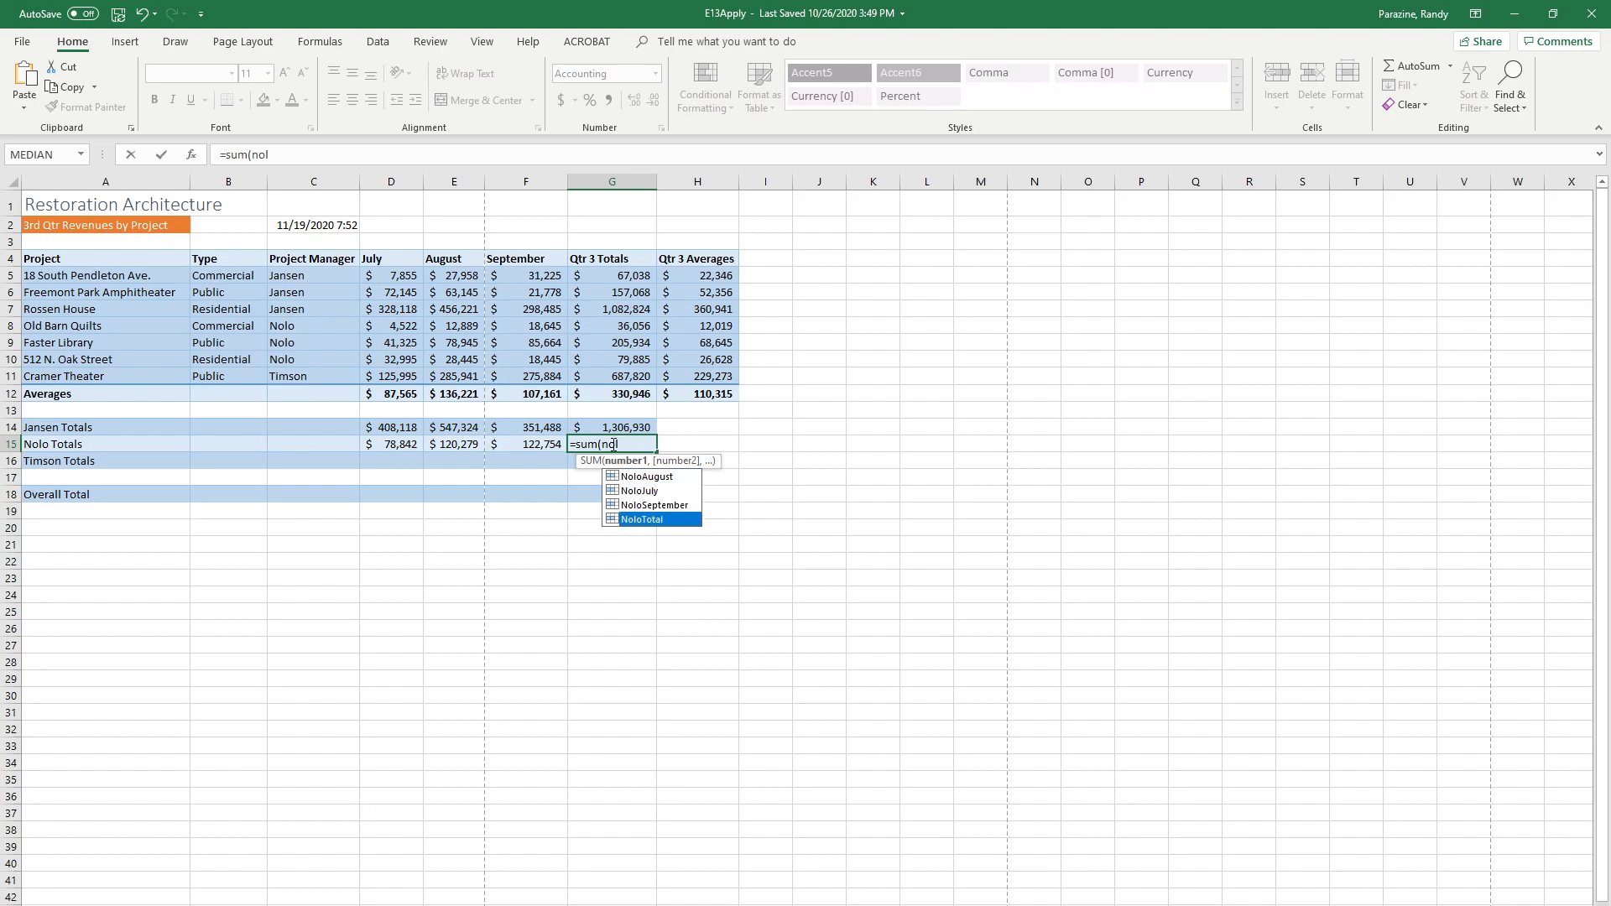
key("Tab")
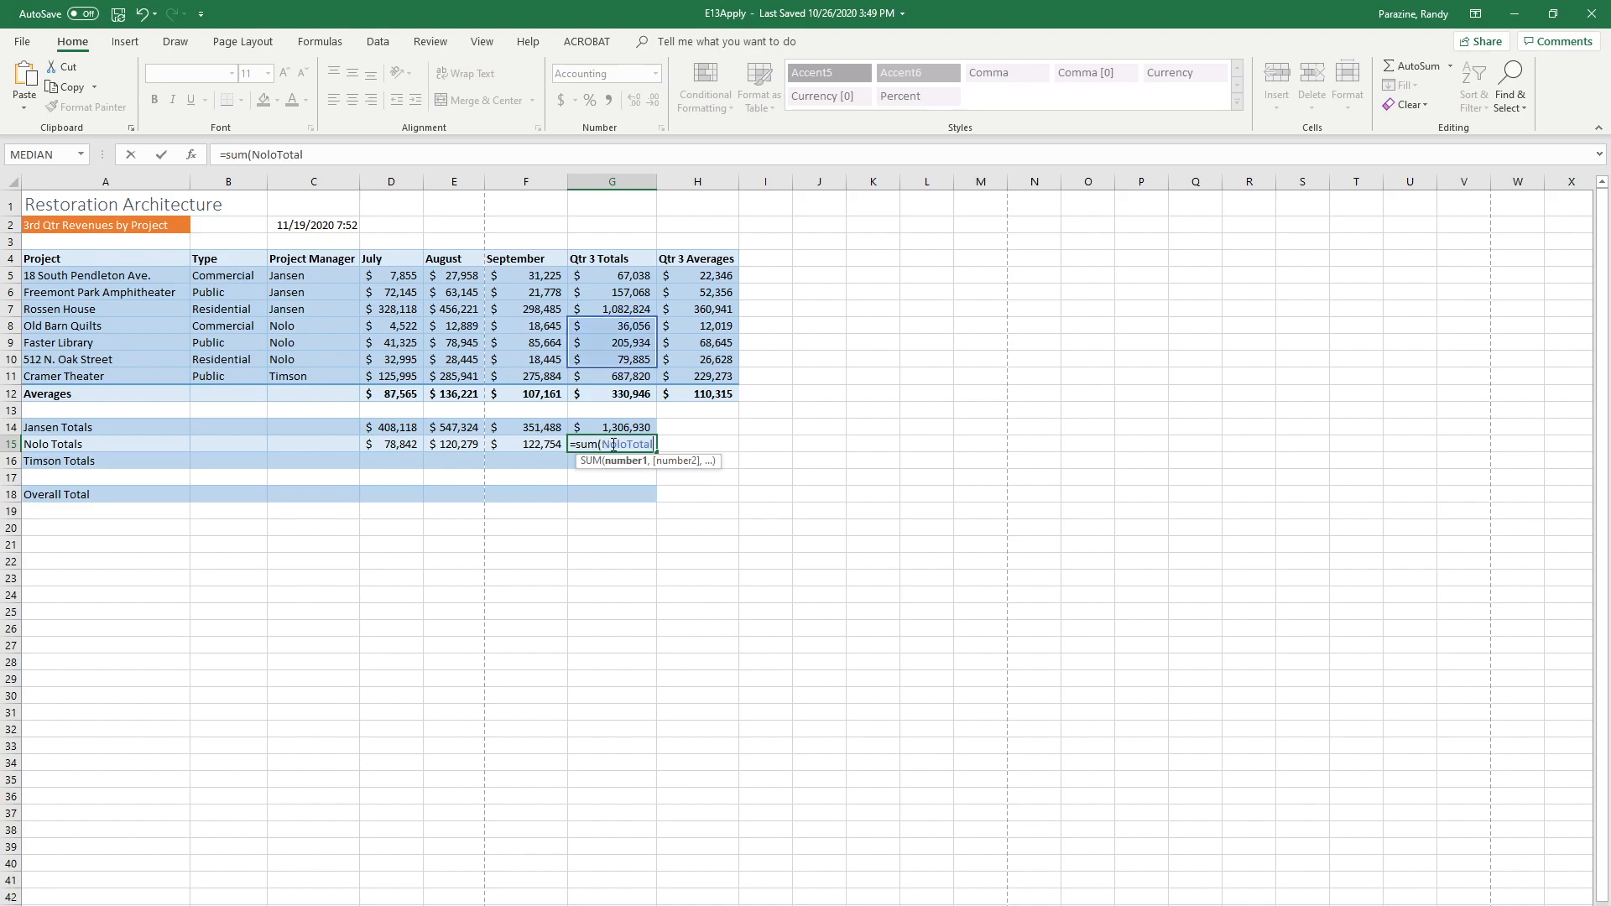
key("Return")
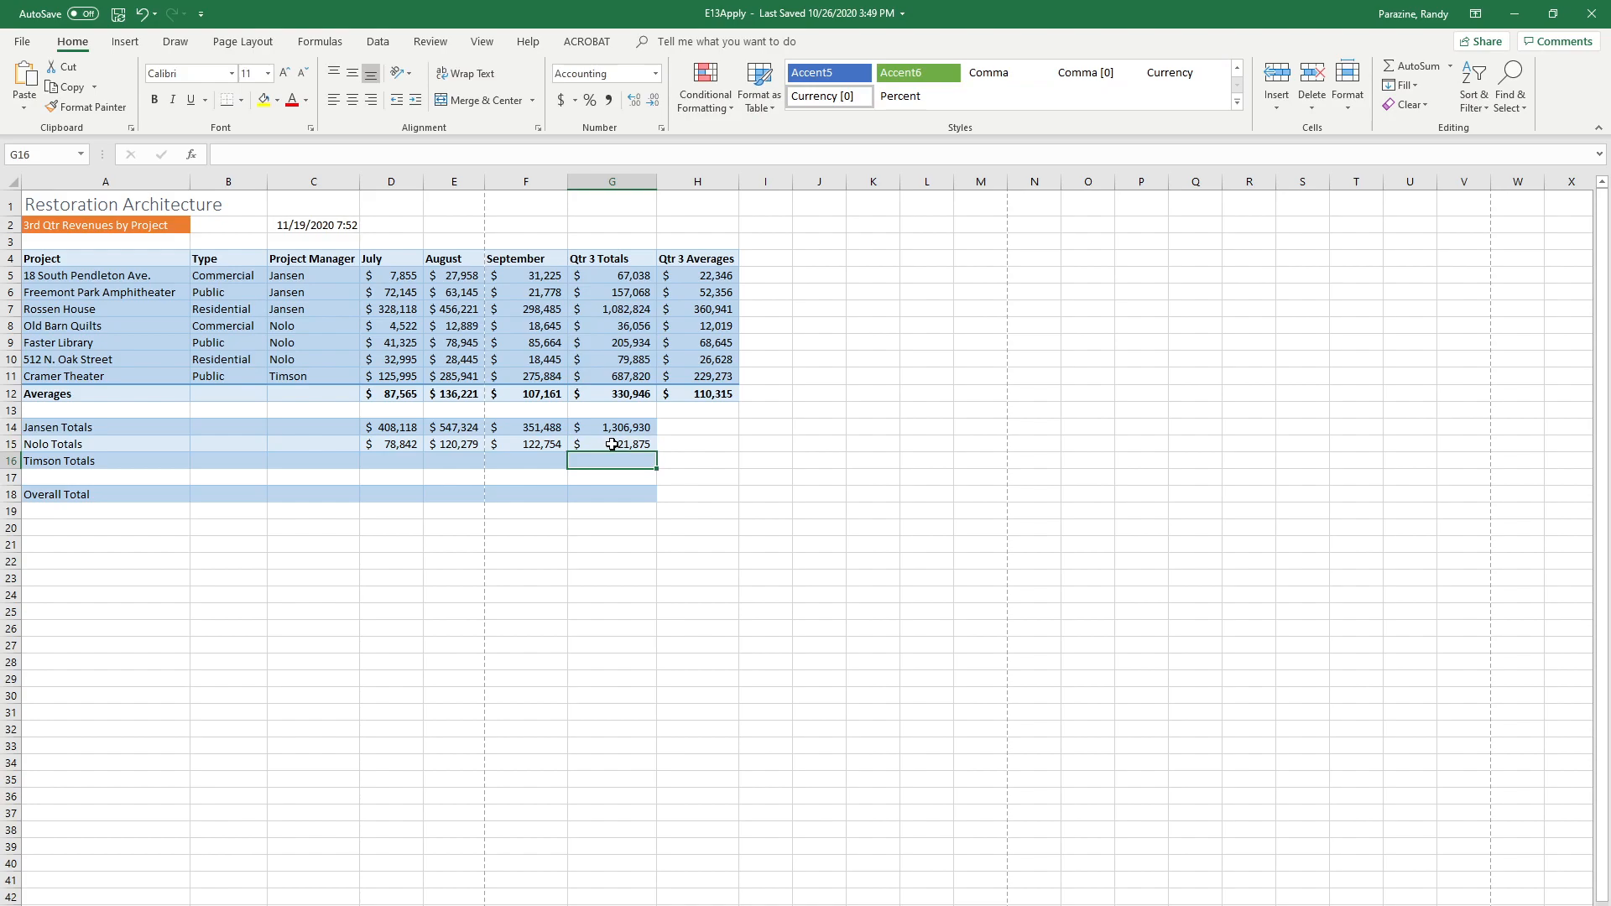
- Enter a SUM formula over the name TimsonJuly in cell D16 of the Timson Totals row
left_click(389, 461)
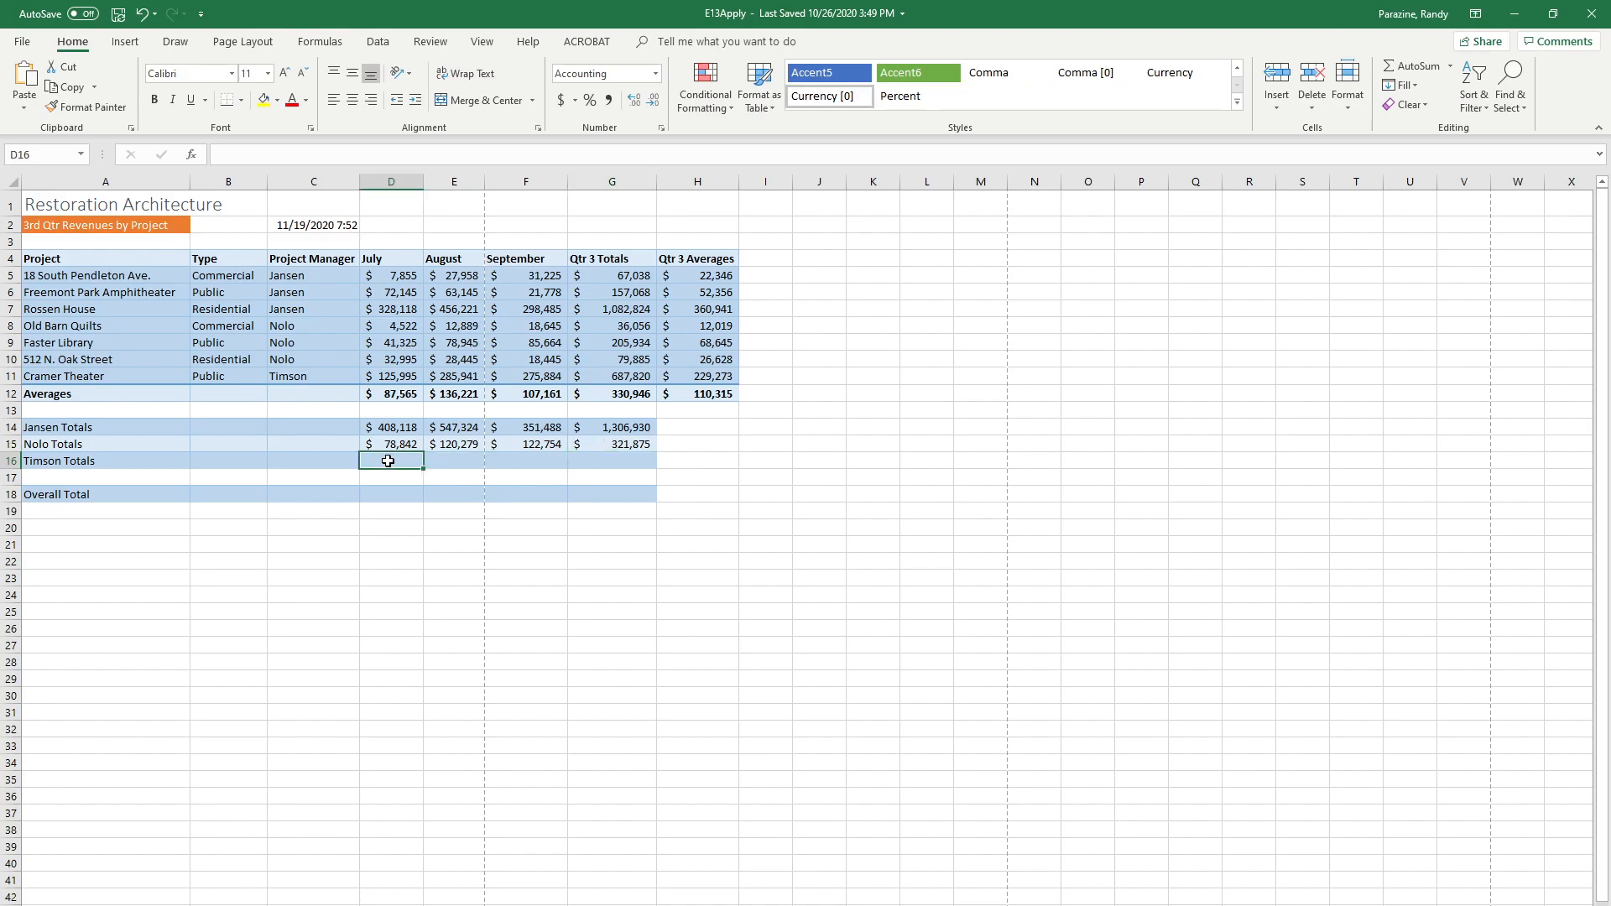
type("=sum")
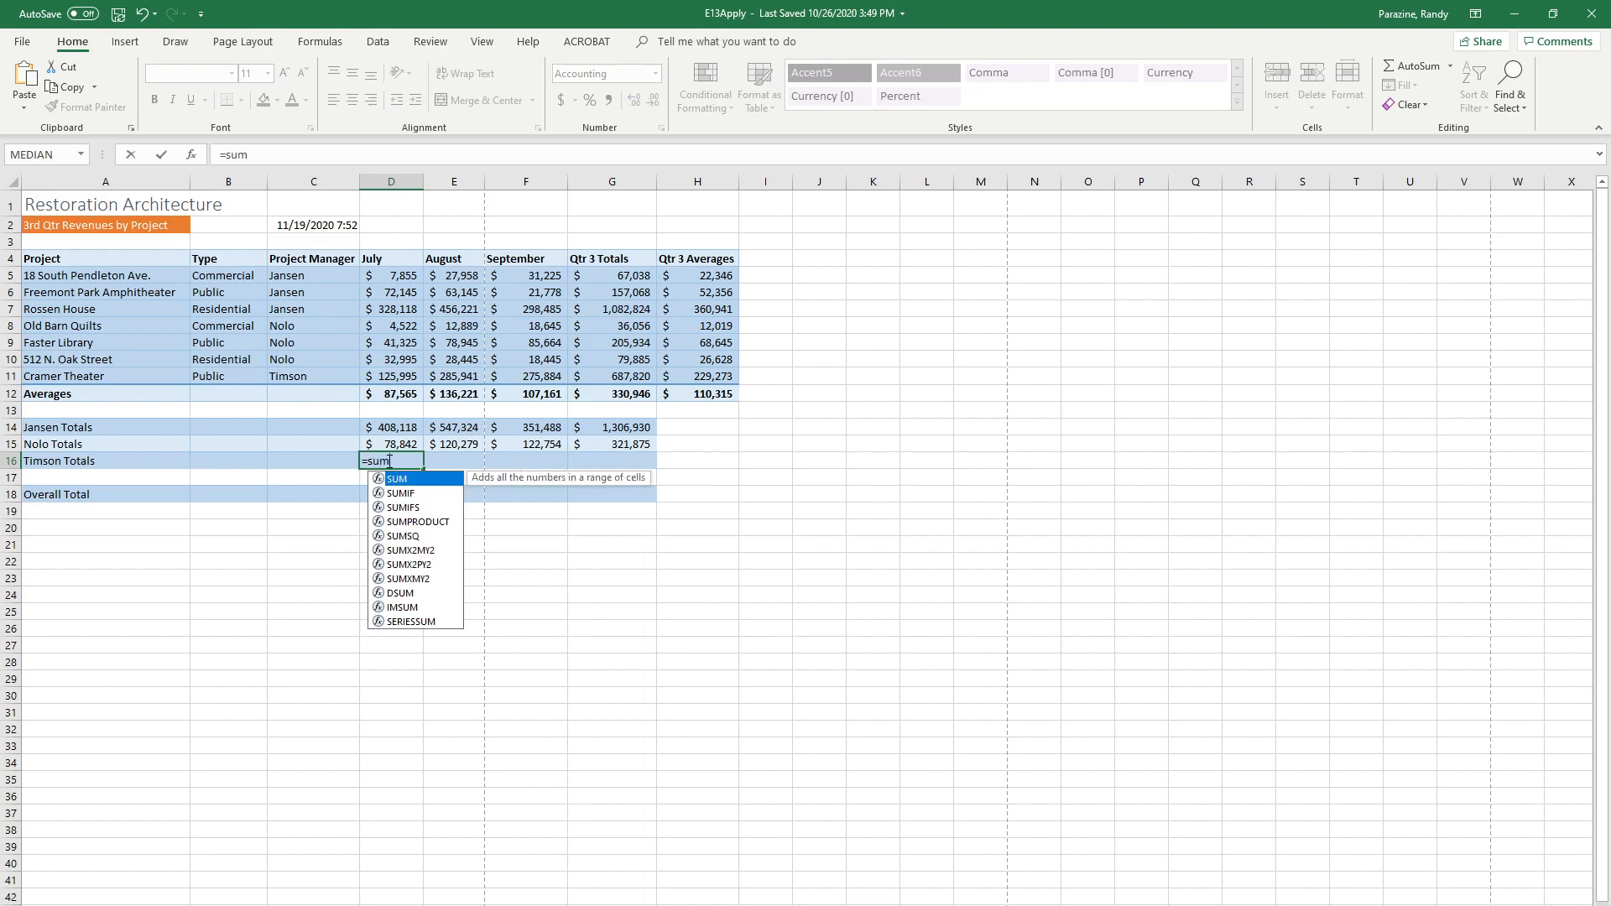
type("(t")
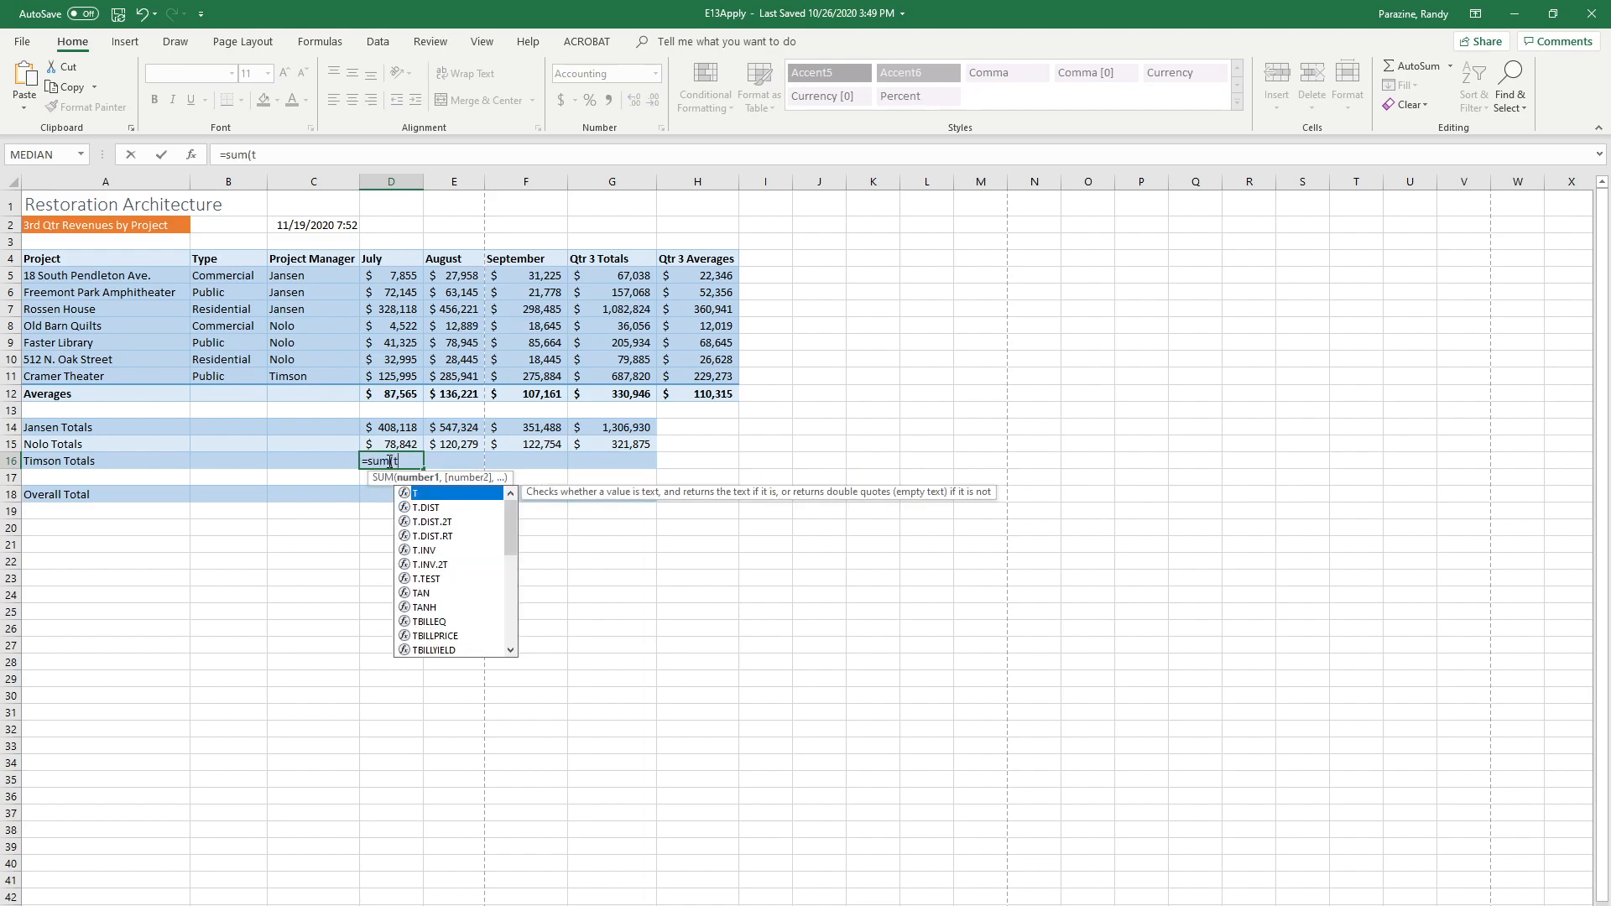
type("im")
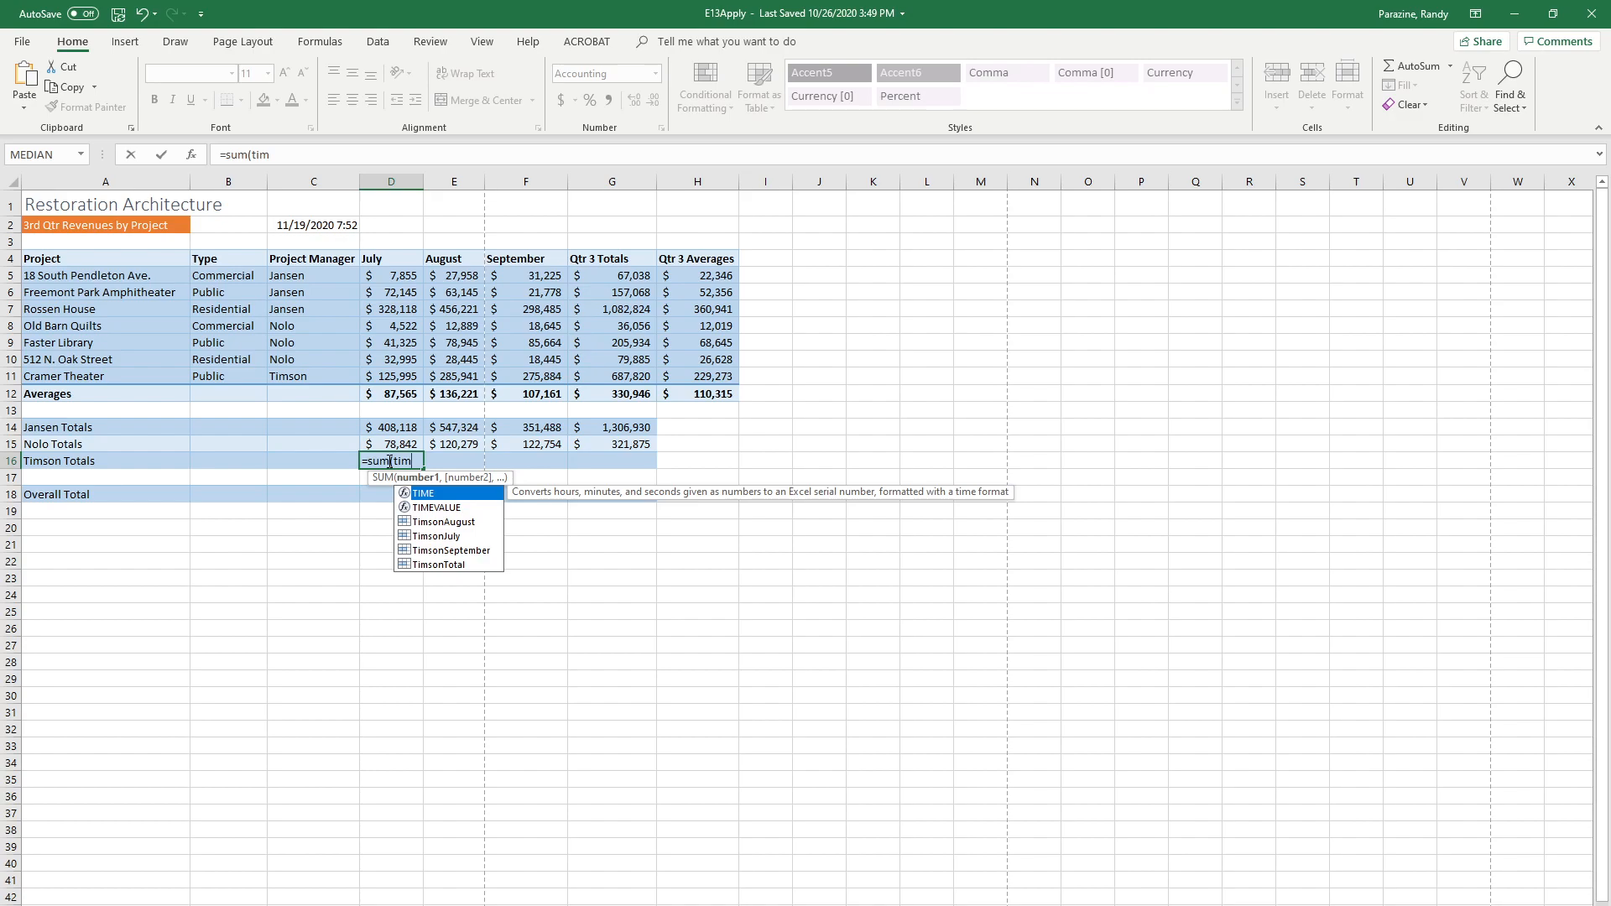
key("Down")
key("Down")
key("Down")
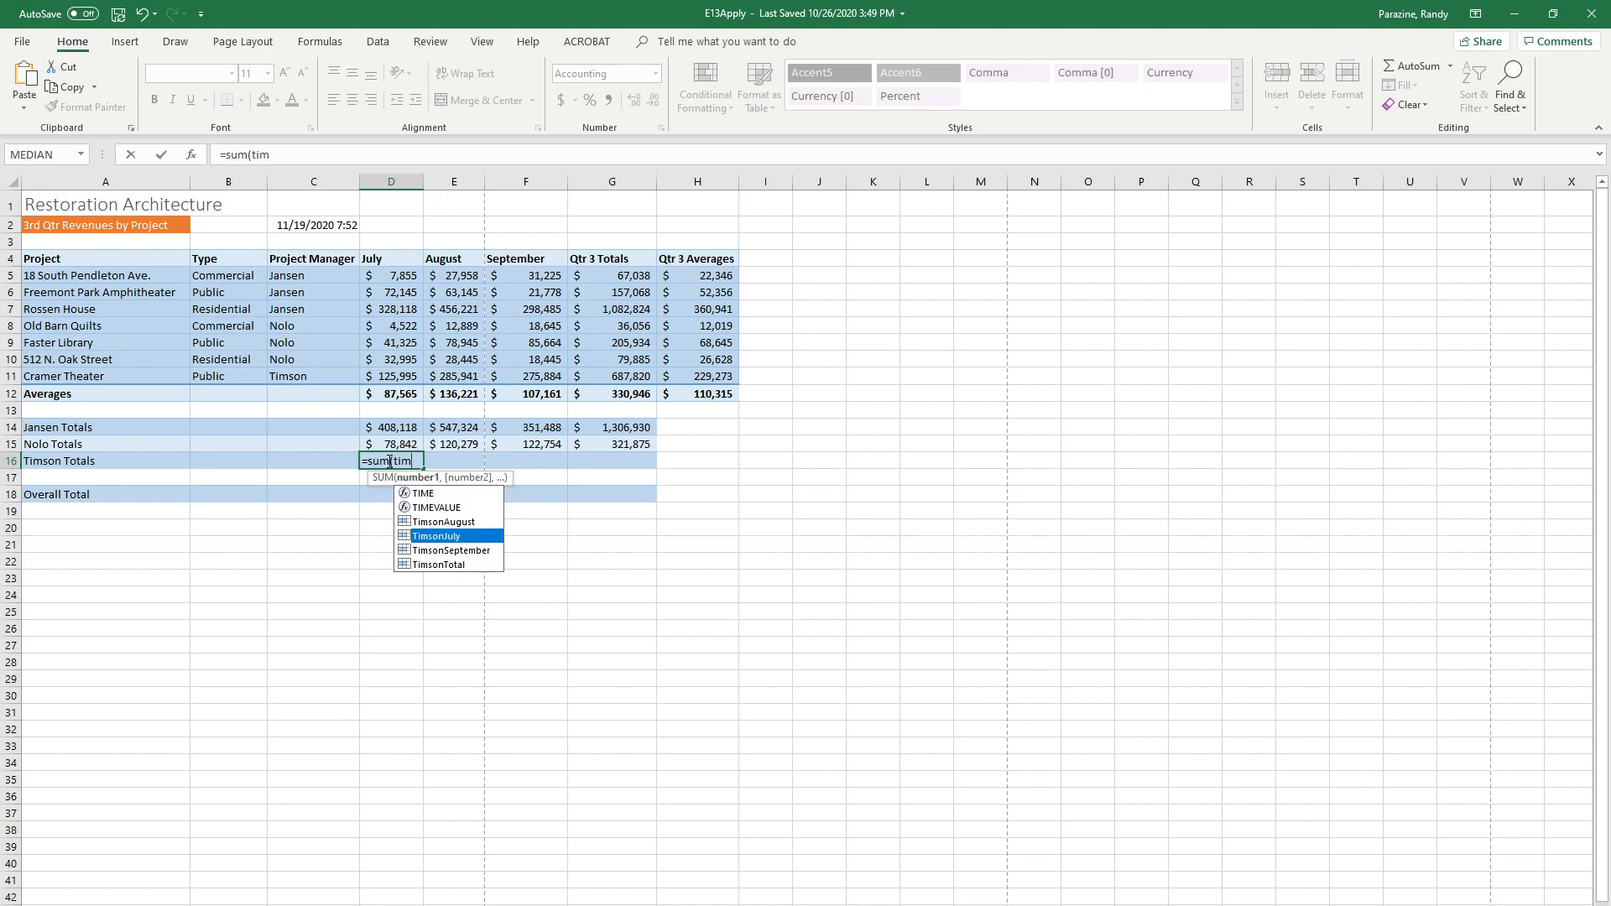
key("Tab")
key("Return")
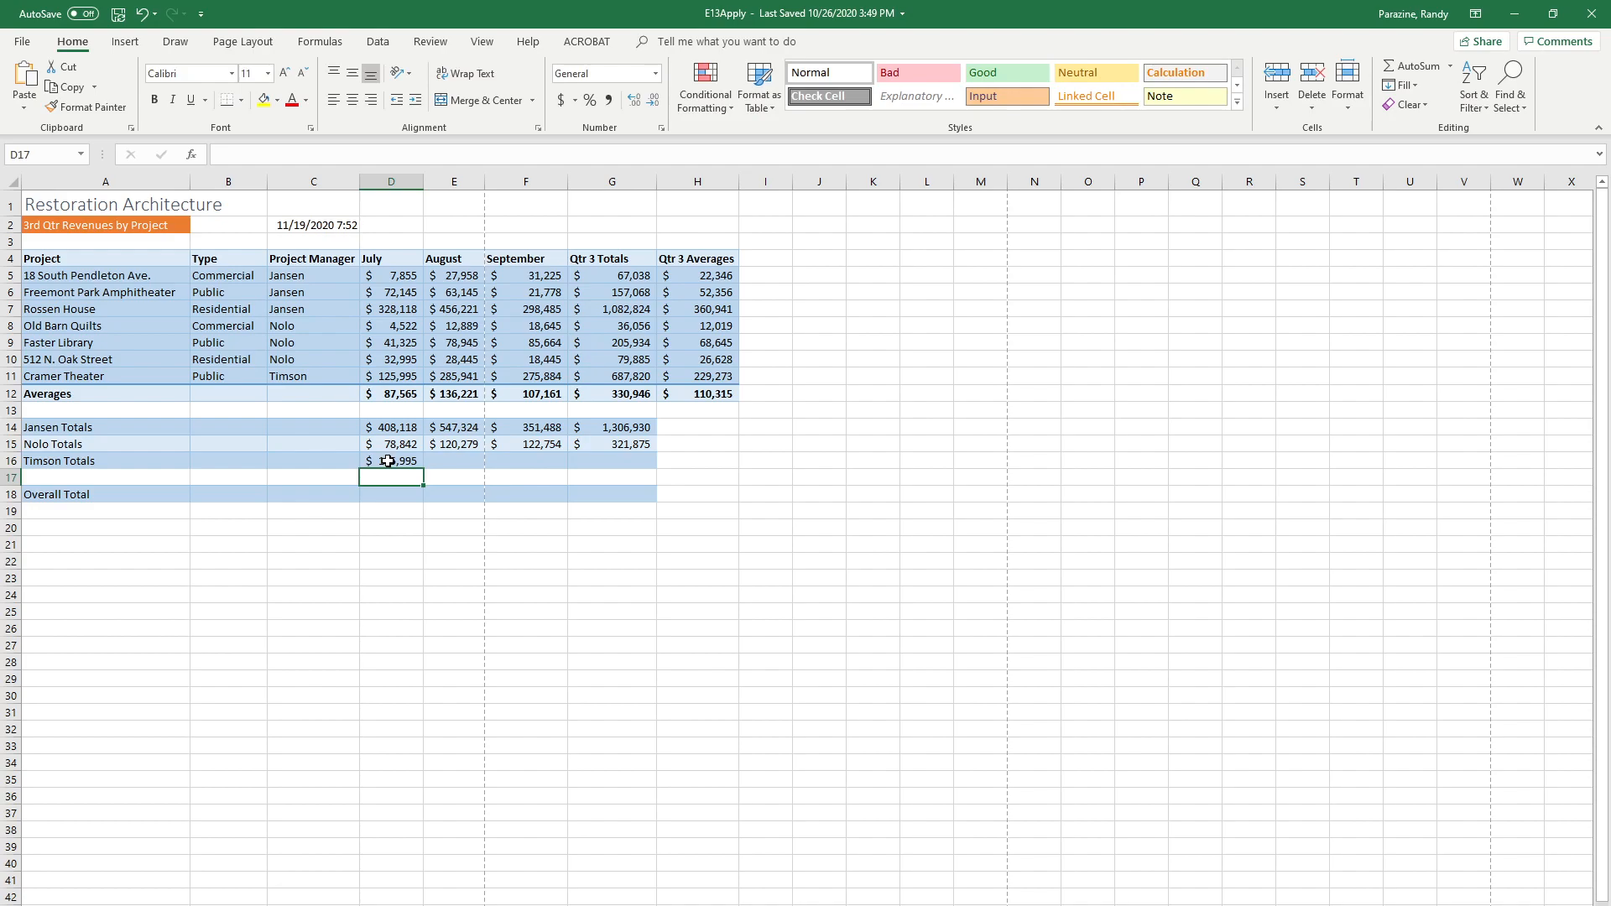
left_click(463, 459)
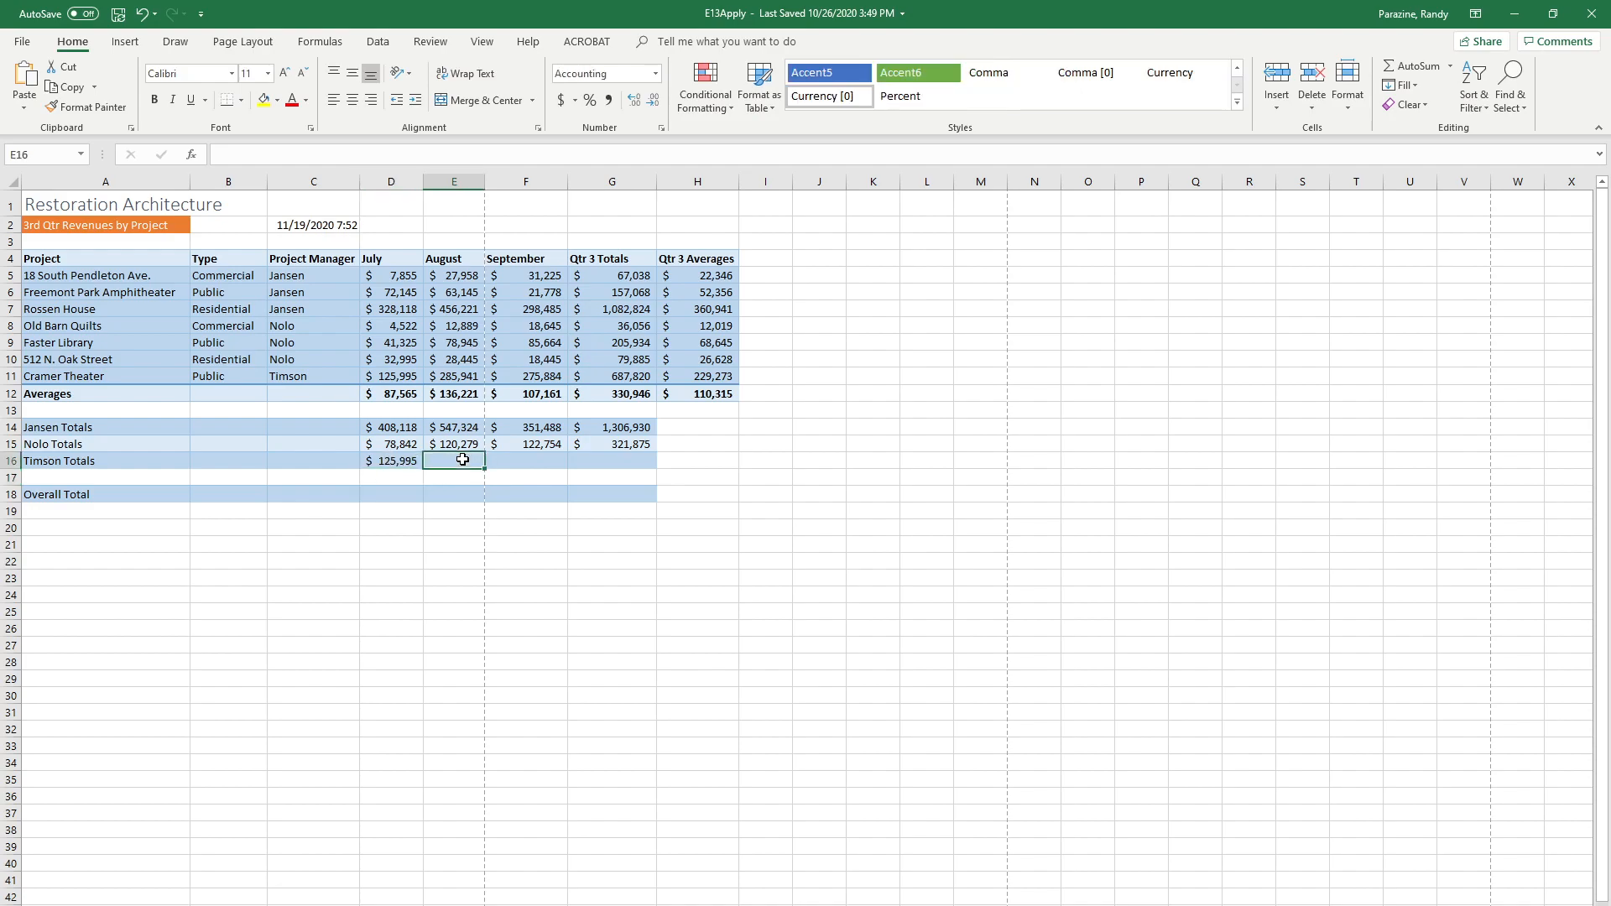
type("=s")
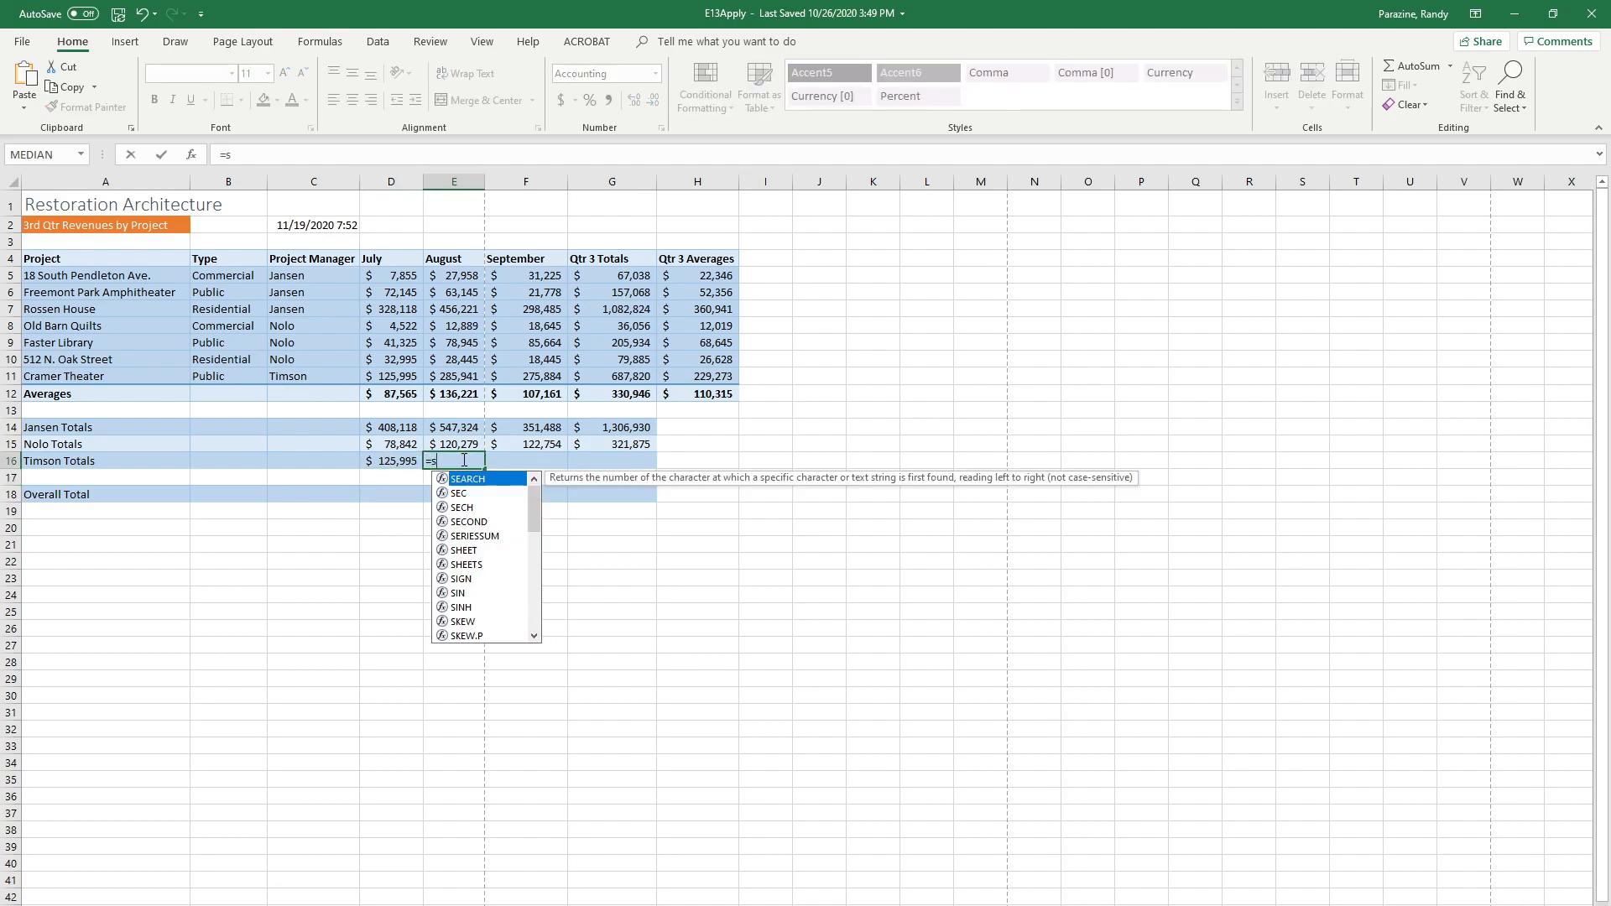
type("um(")
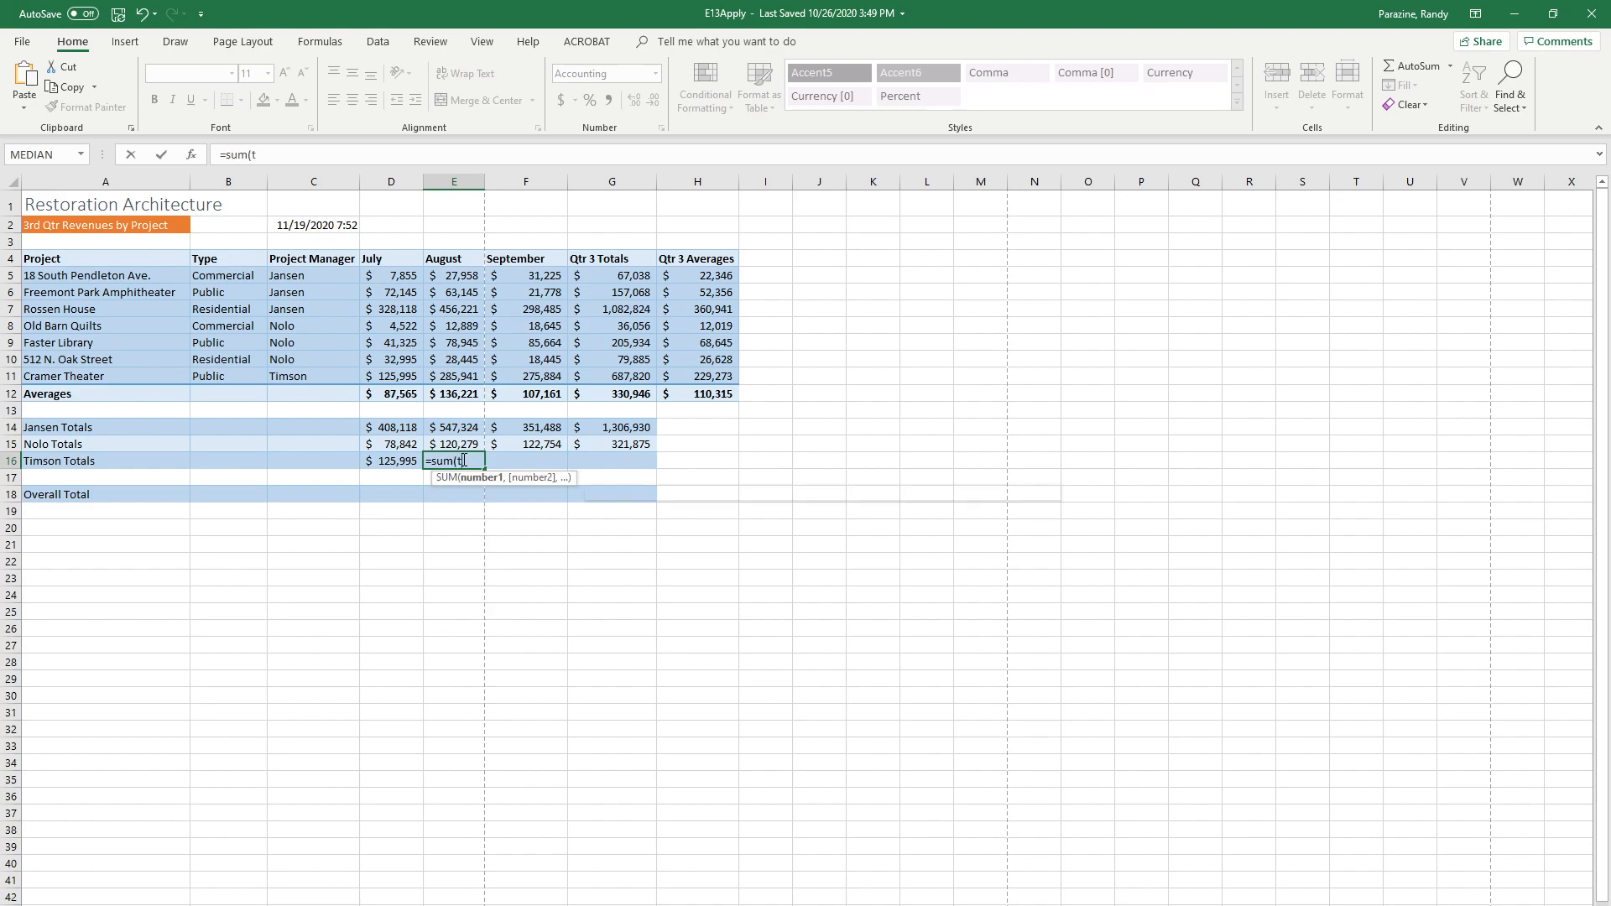
type("tims")
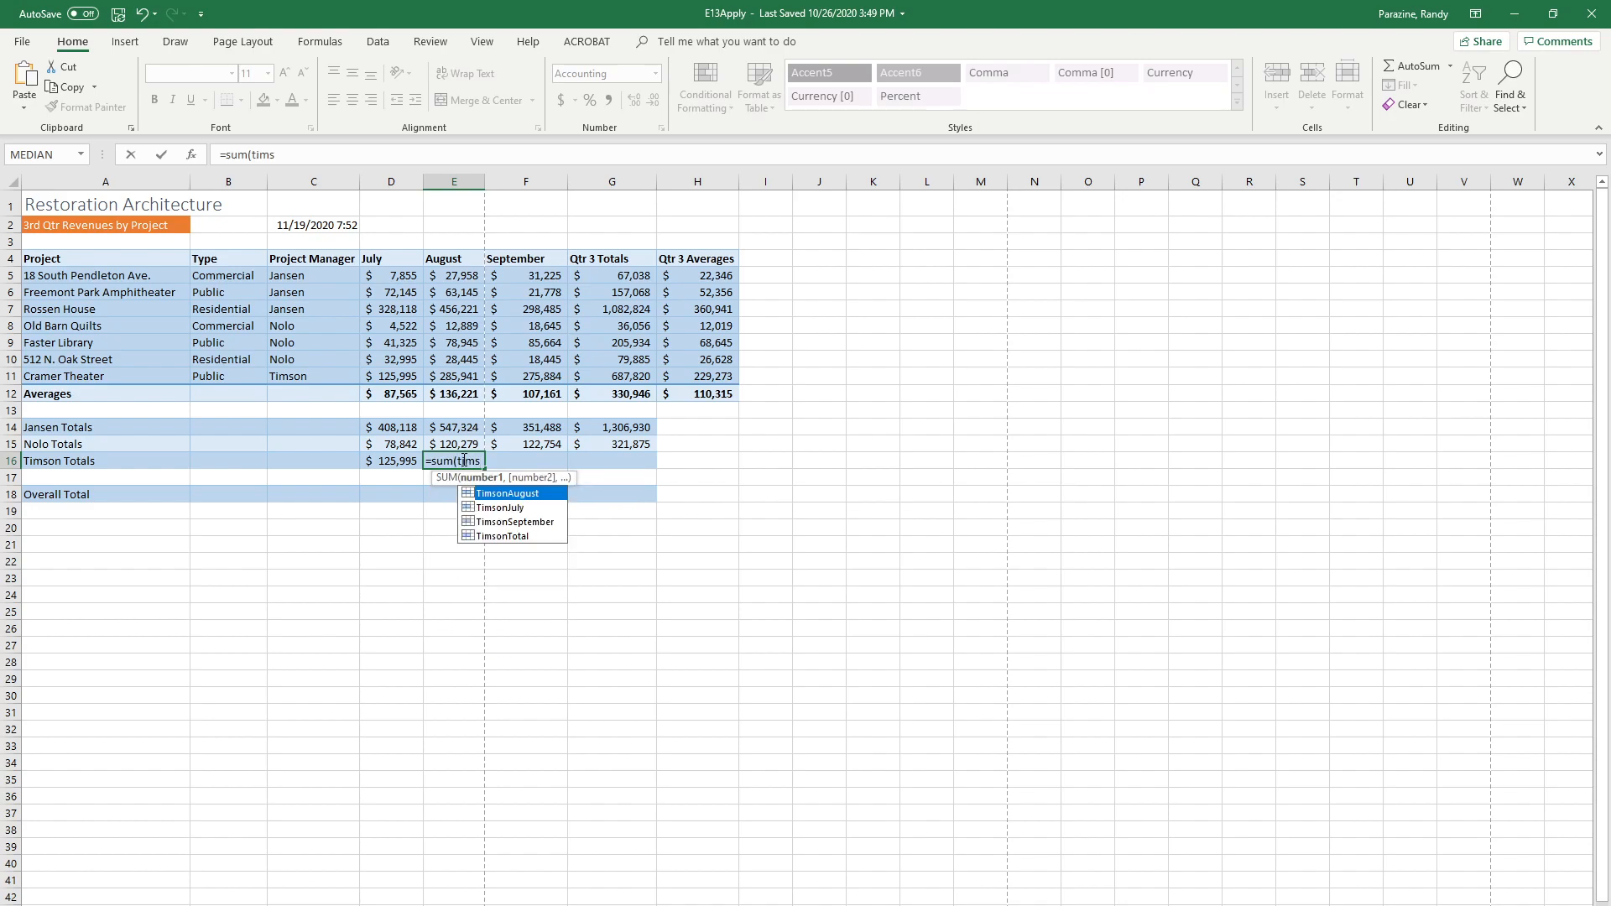
key("Down")
key("Down")
key("Tab")
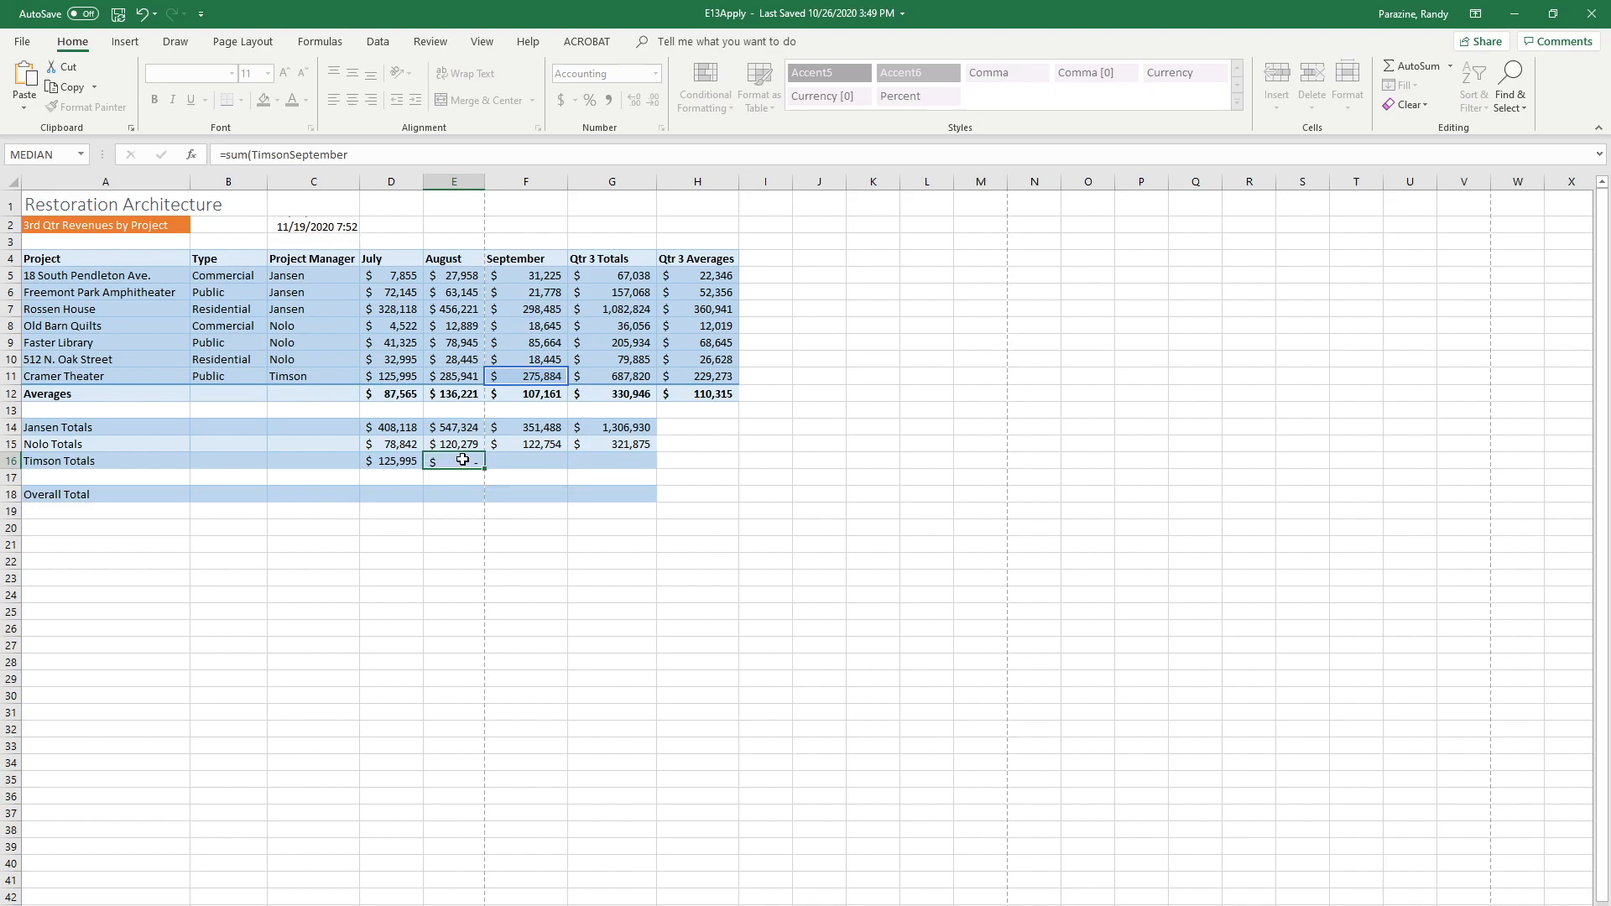
key("Return")
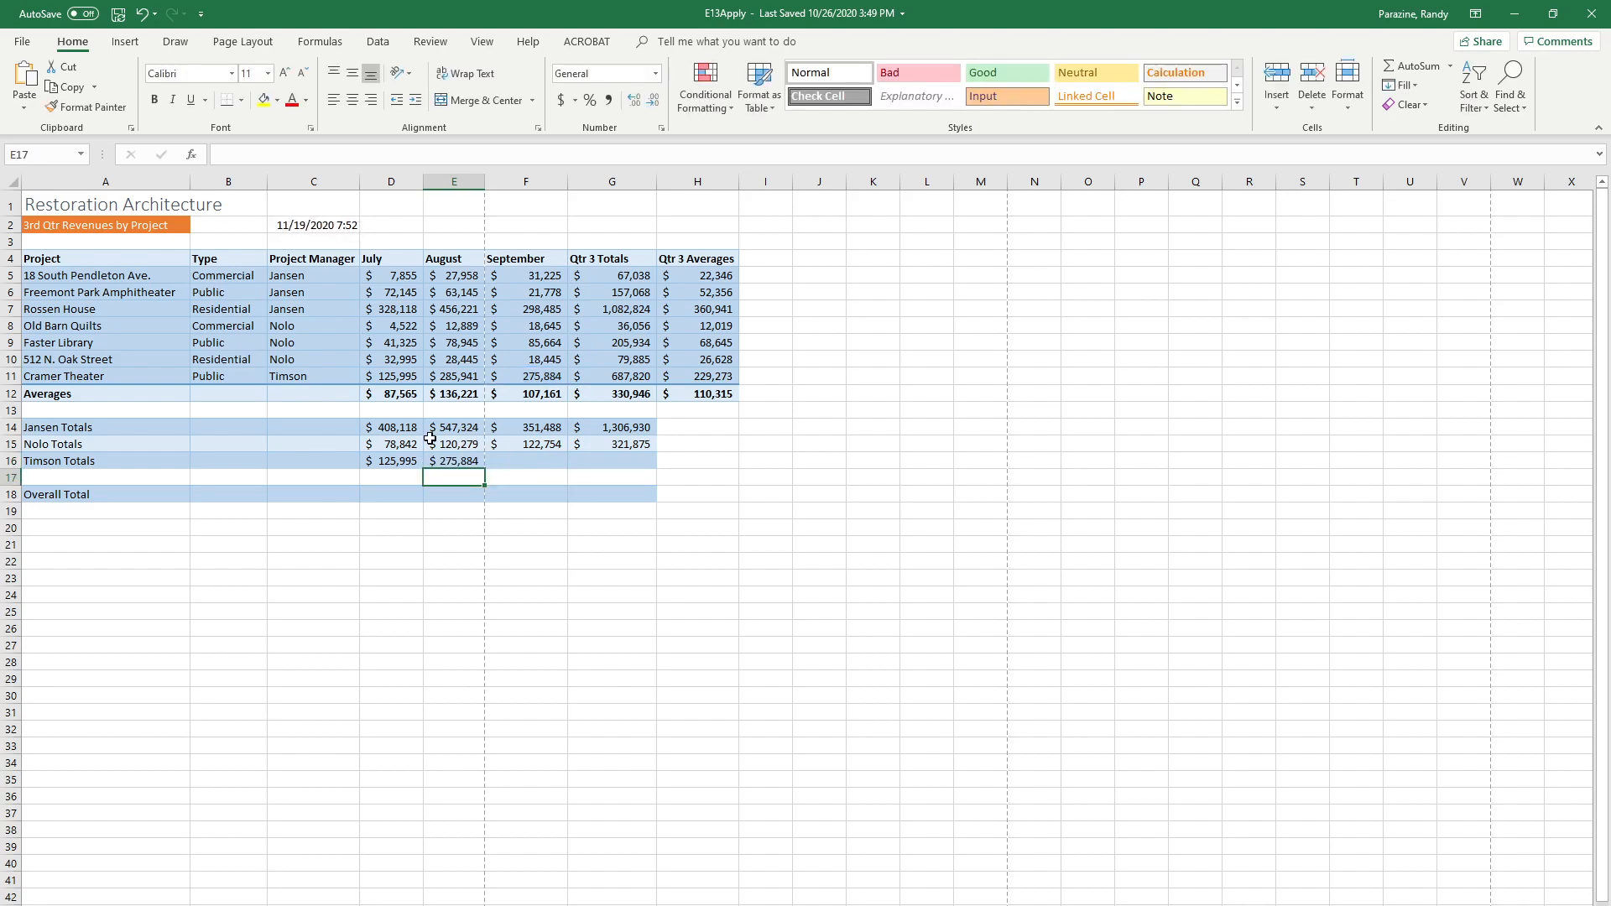
left_click(447, 461)
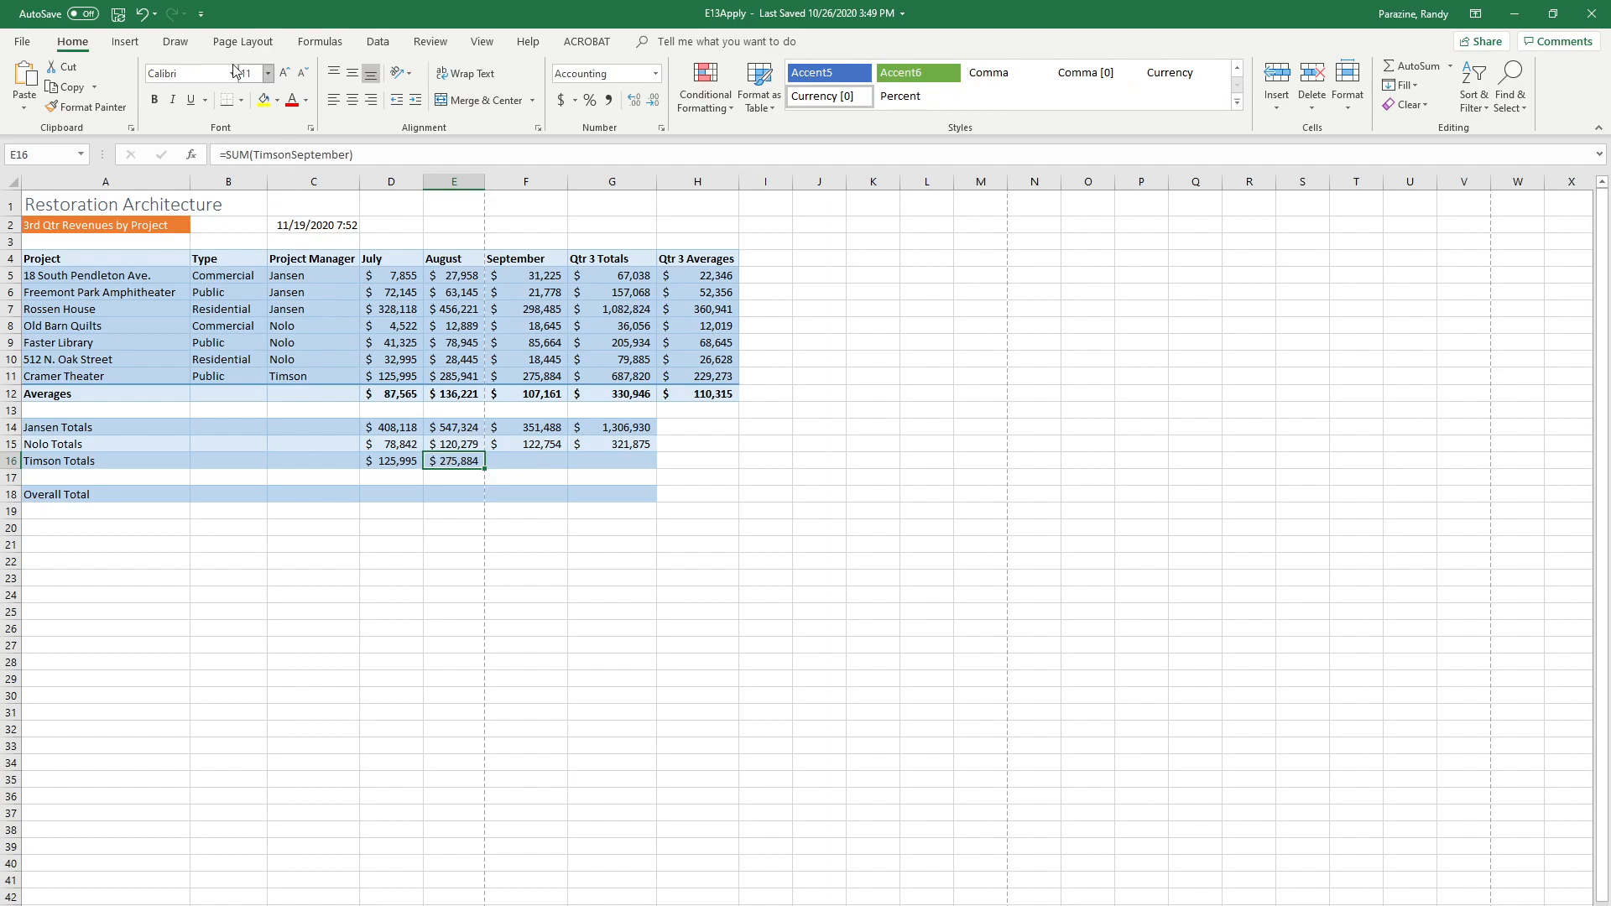
left_click(142, 14)
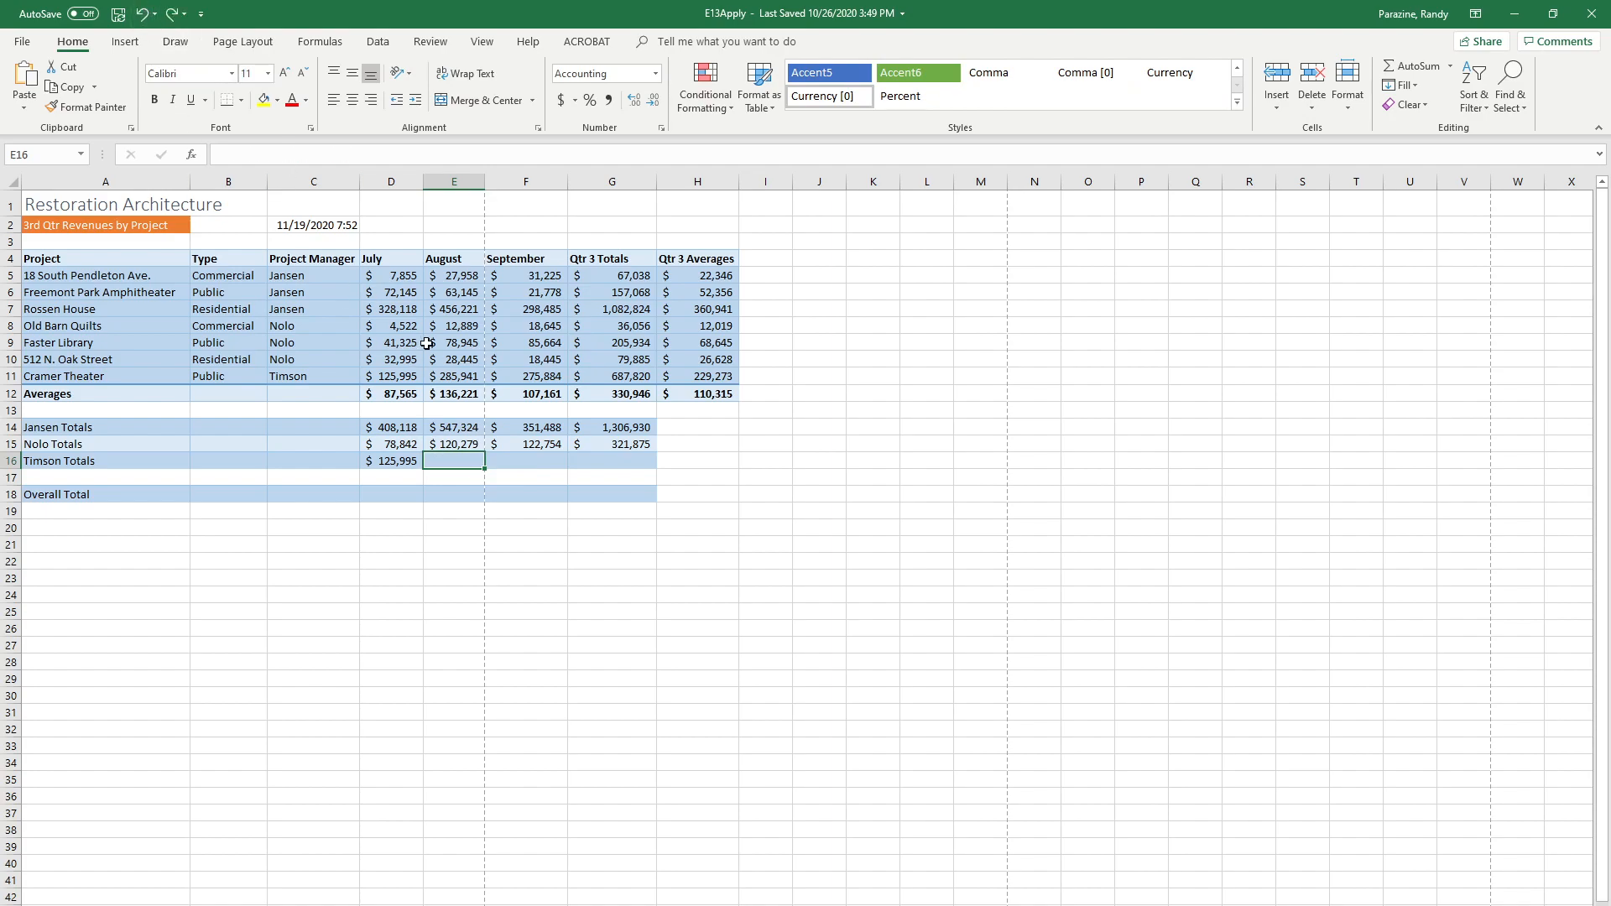
- Enter a SUM formula over the named range TimsonAugust in cell E16 of the Timson Totals row
double_click(460, 462)
type("=sum")
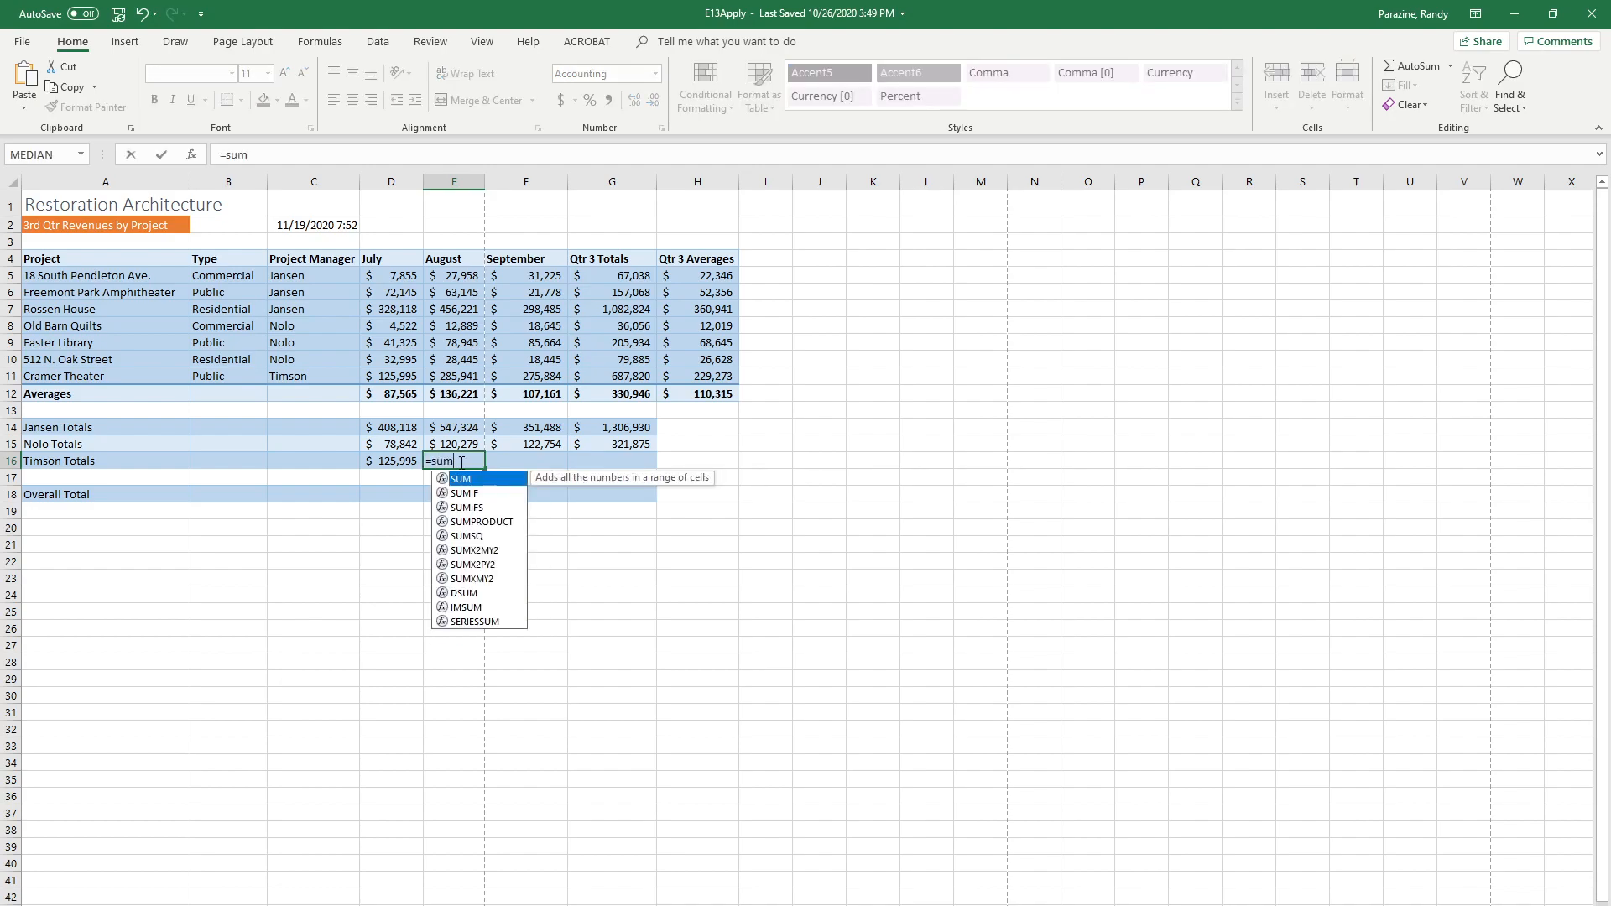
type("(tim")
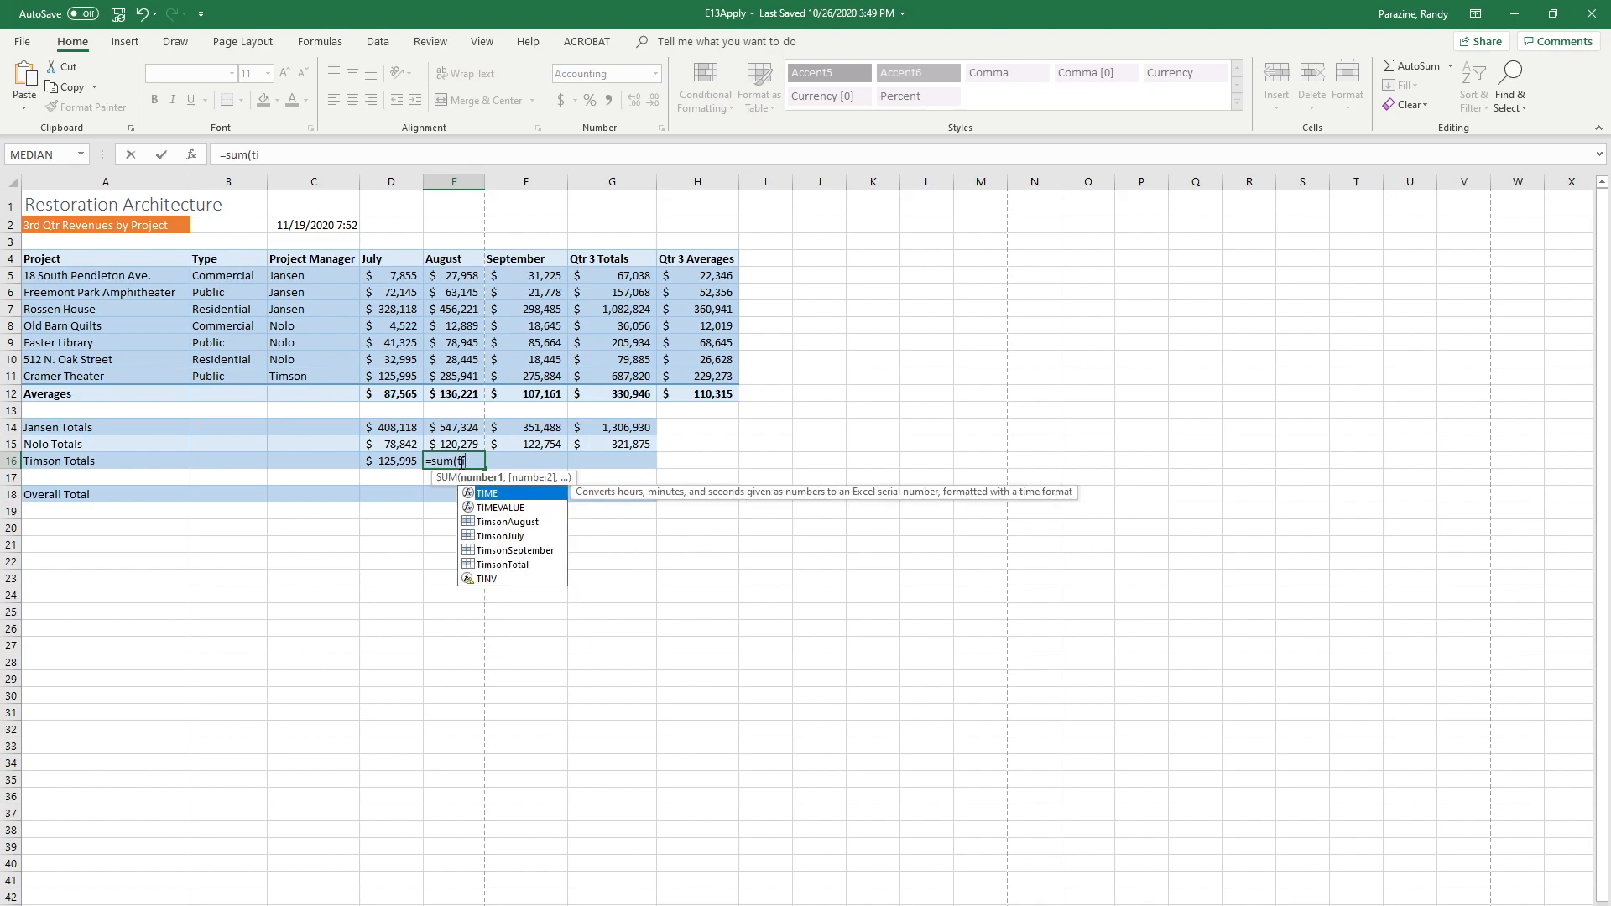
key("Down")
key("Down")
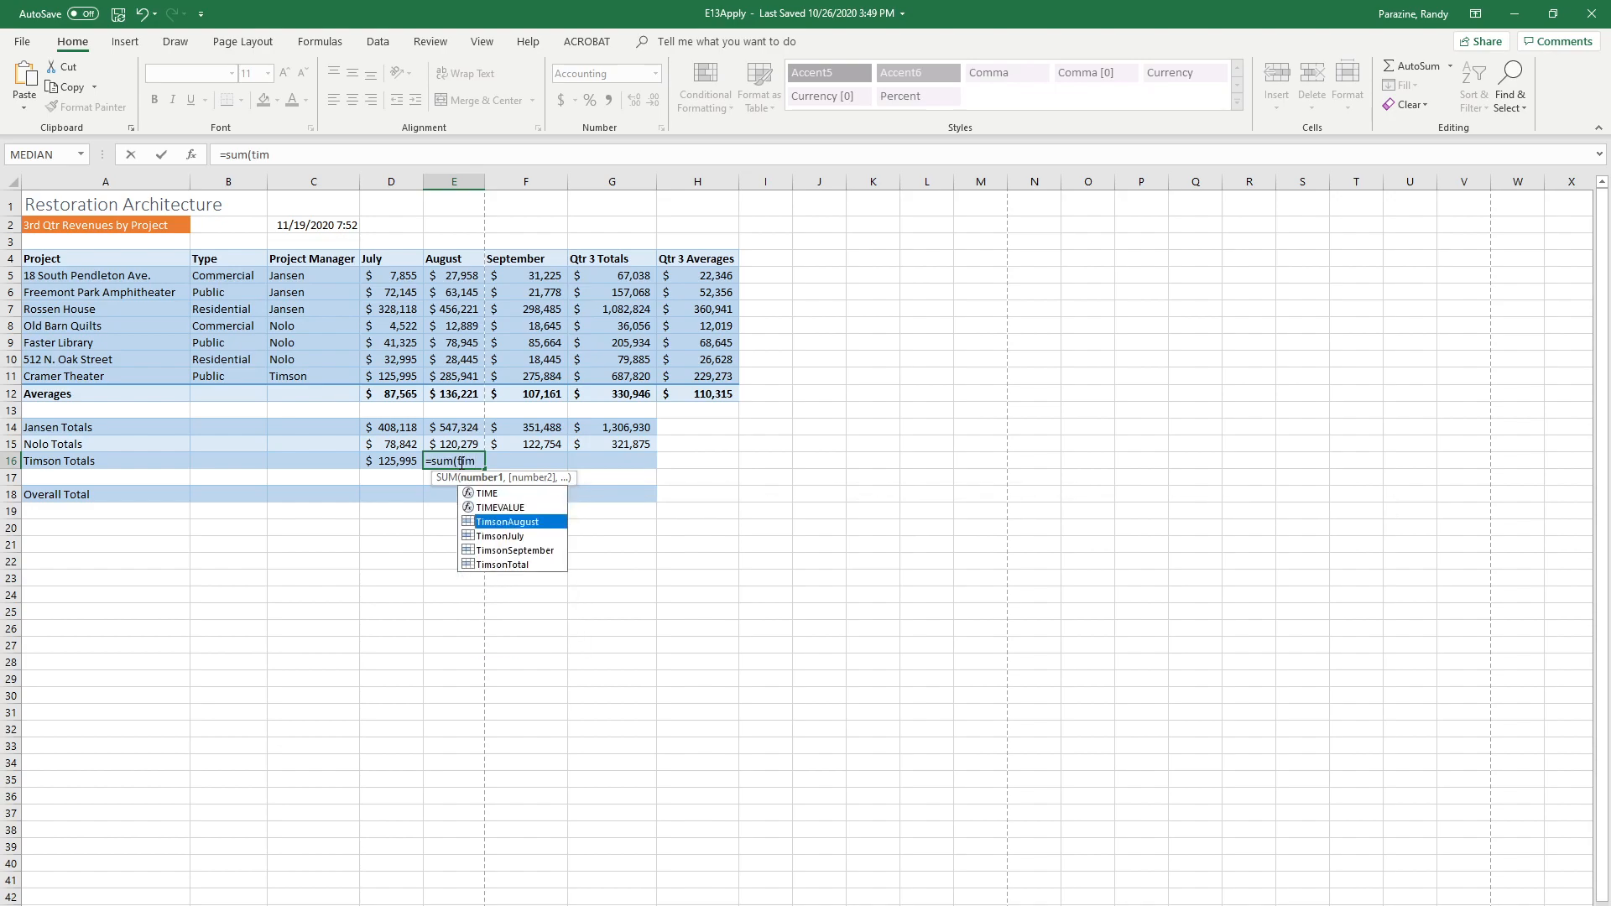
key("Tab")
key("Return")
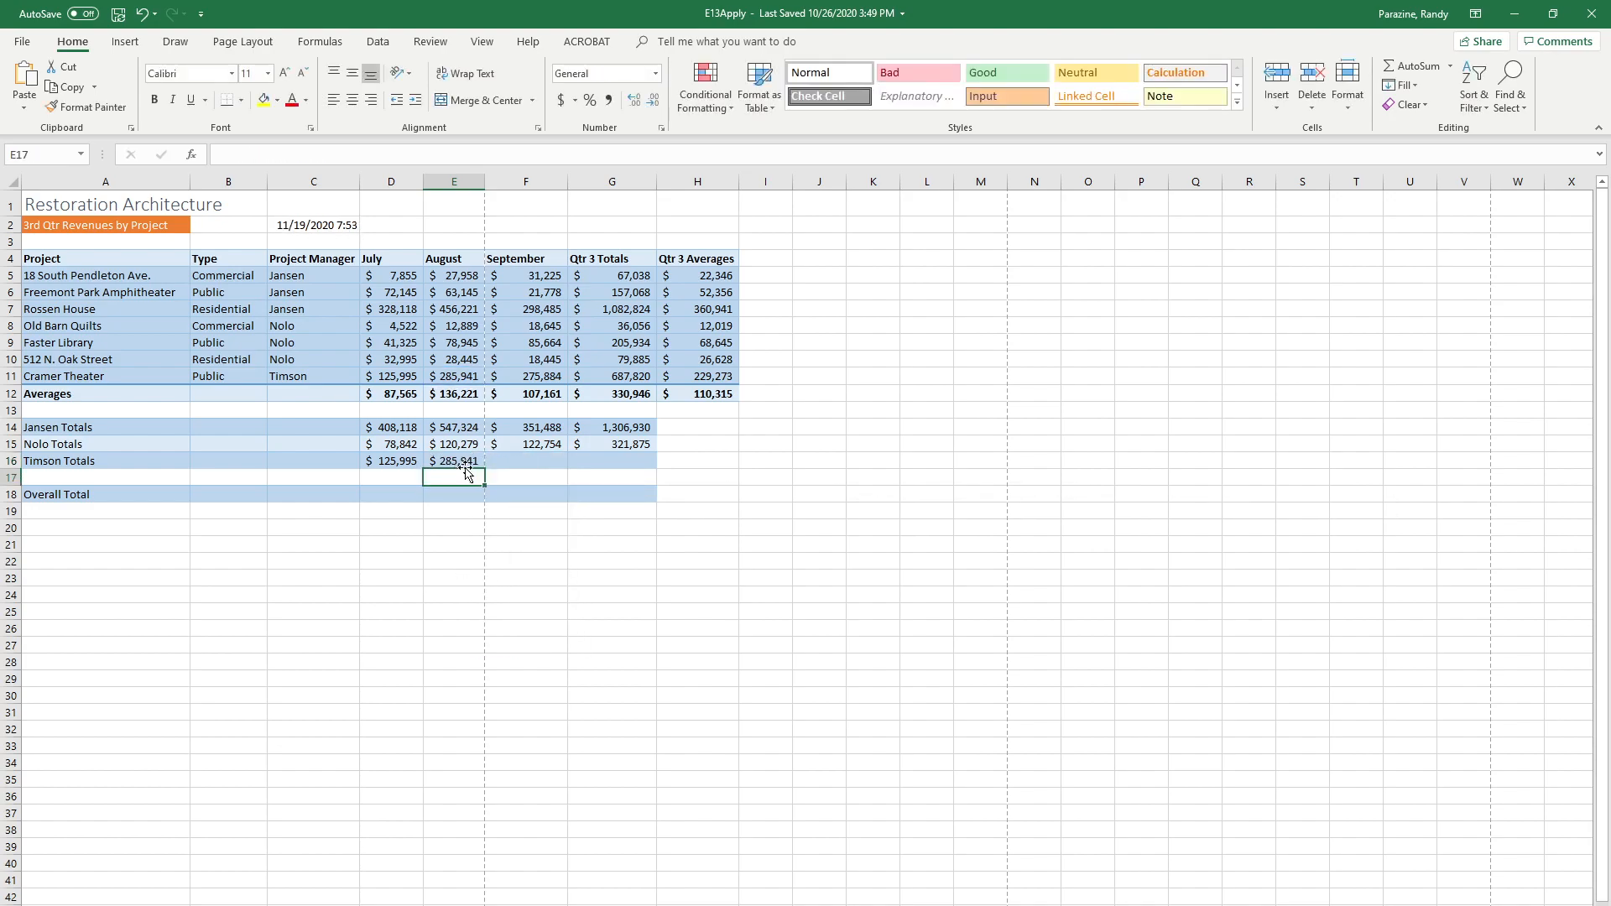
- Enter a SUM formula over the named range TimsonSeptember in cell F16 of the Timson Totals row
left_click(516, 462)
type("=")
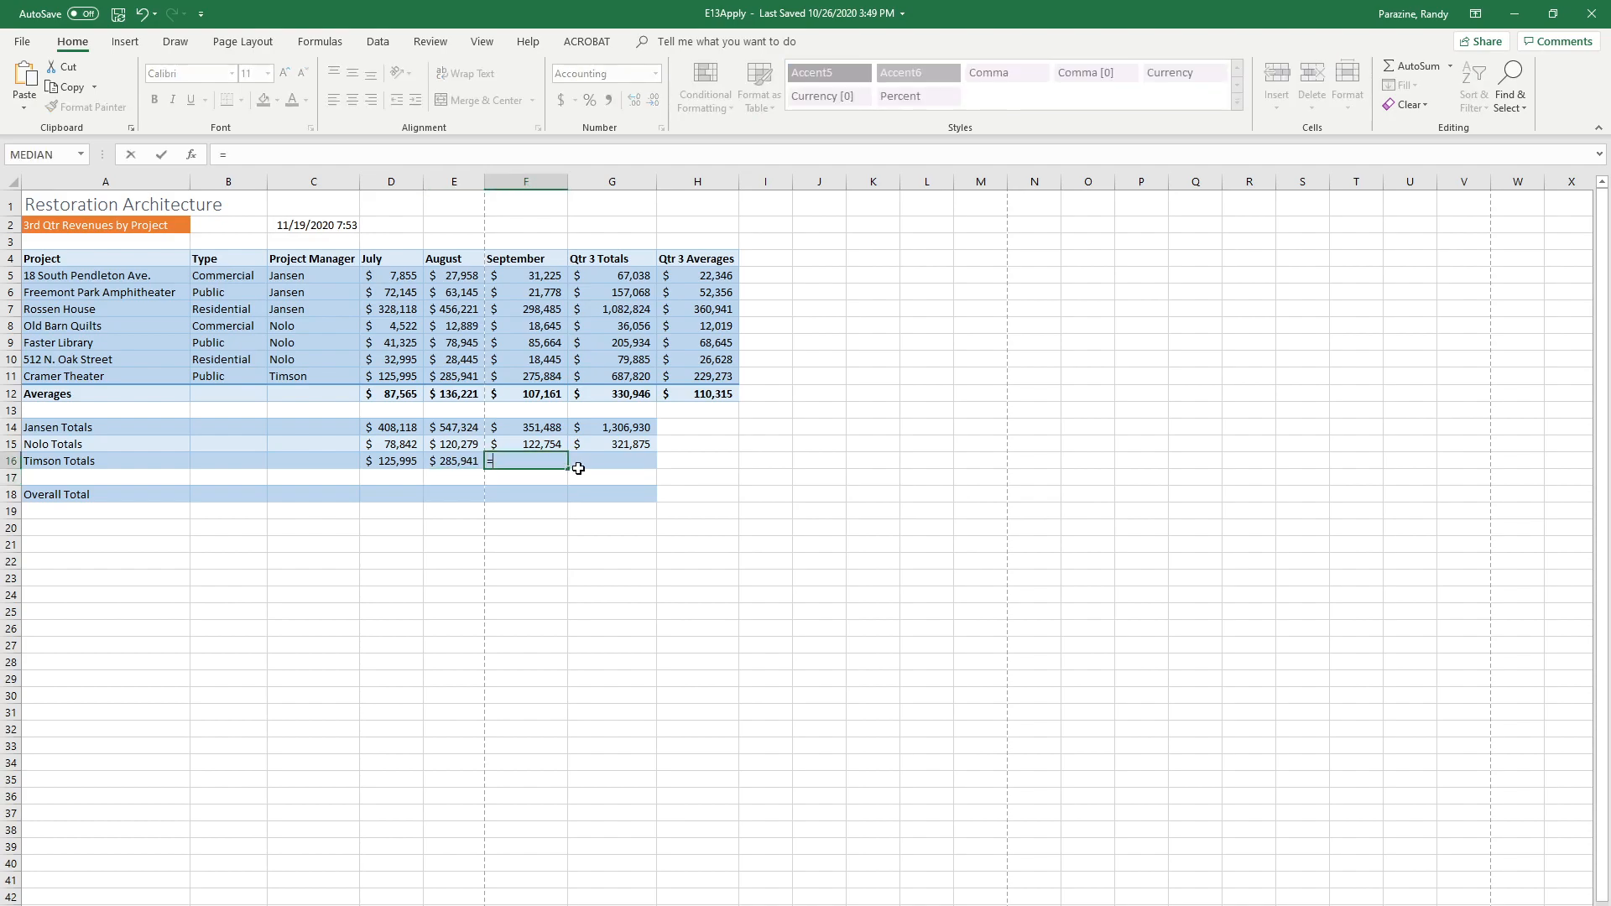
type("sum(")
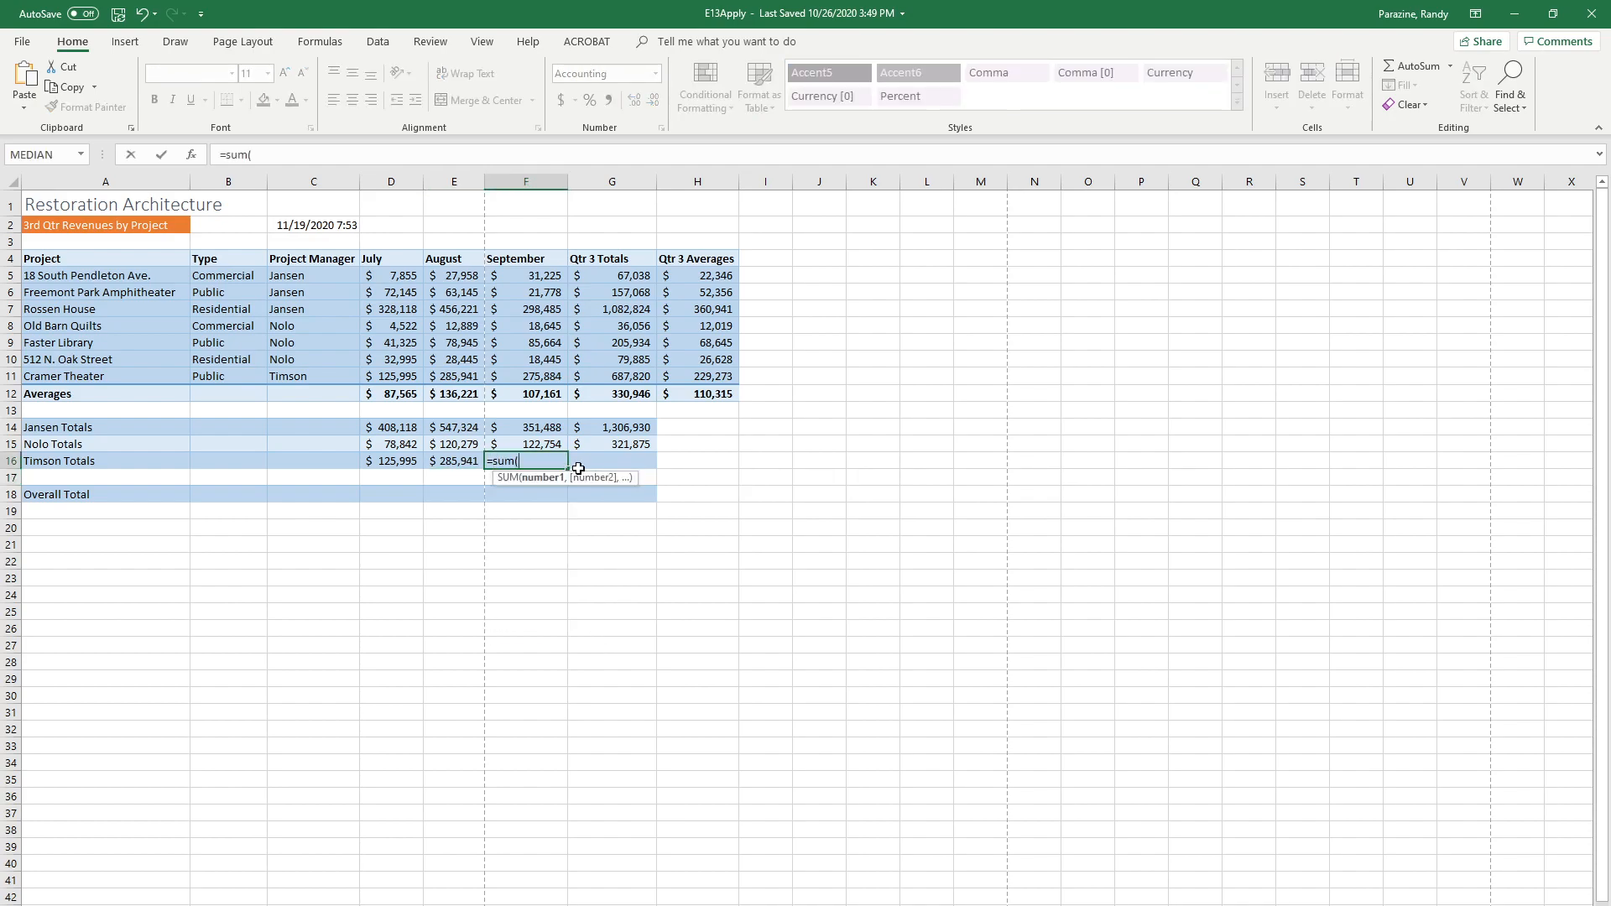
type("tim")
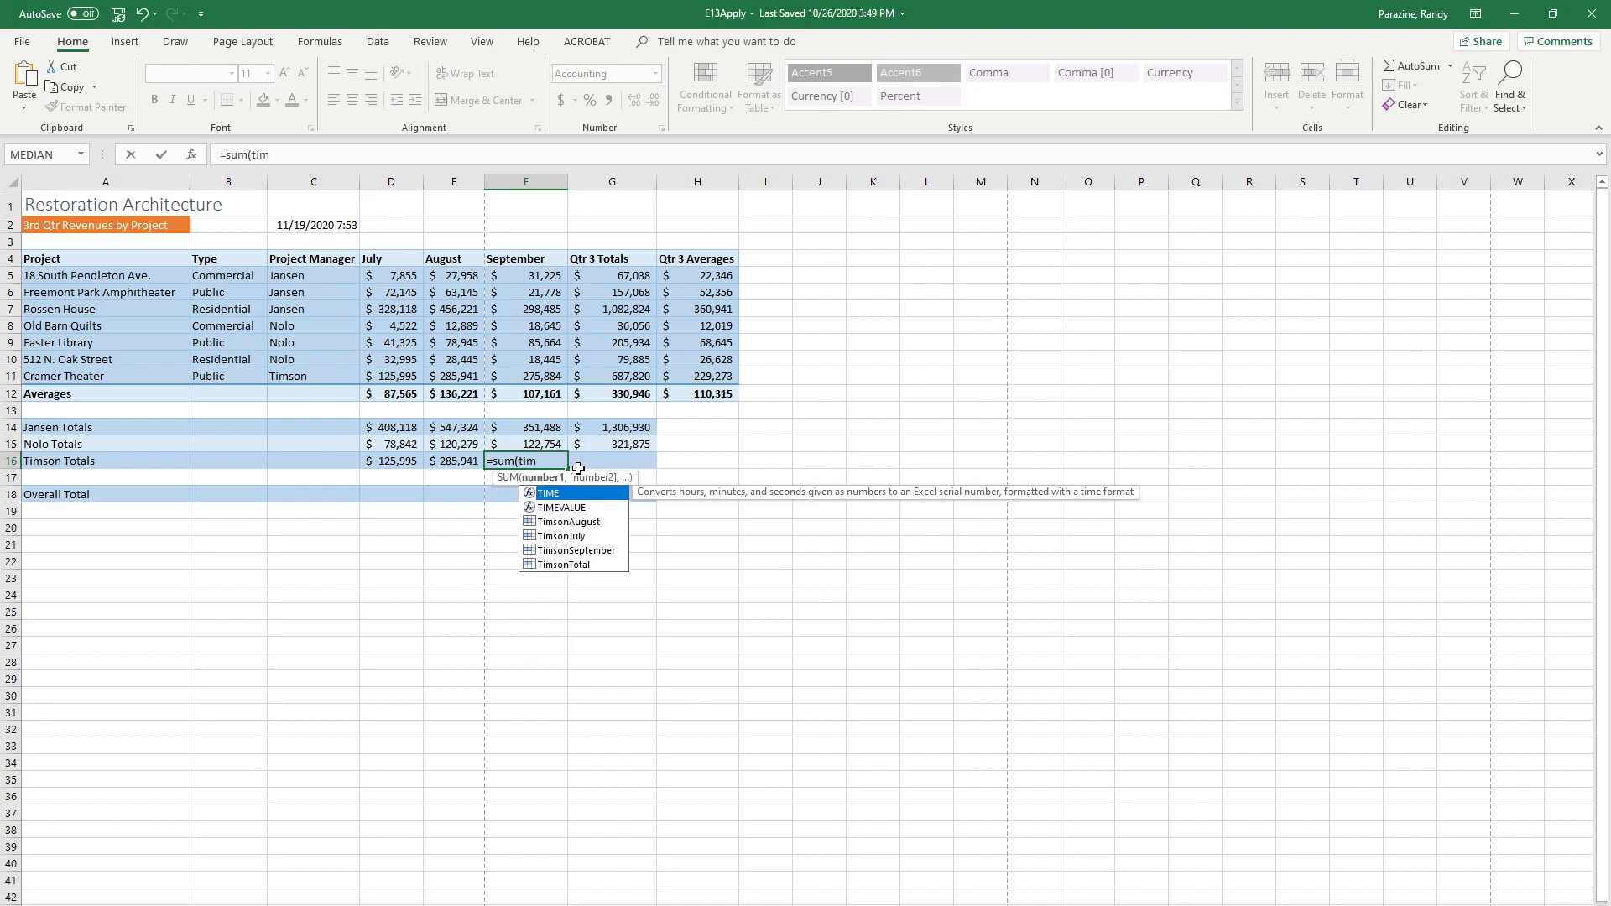
key("Down")
key("Down")
key("Down")
key("Down")
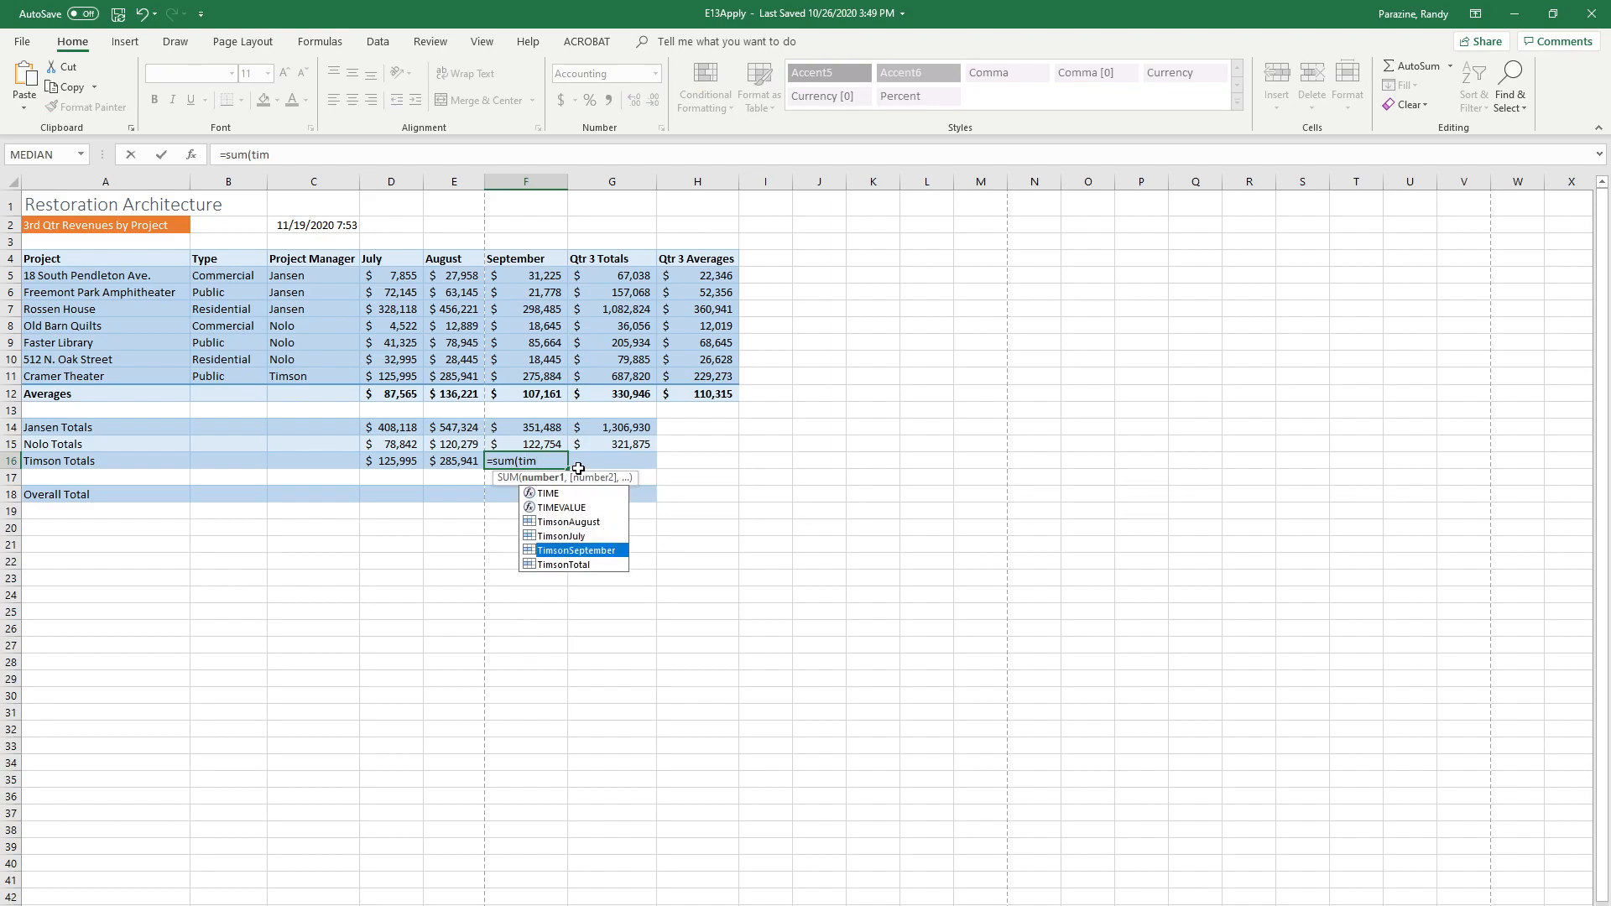
key("Tab")
key("Return")
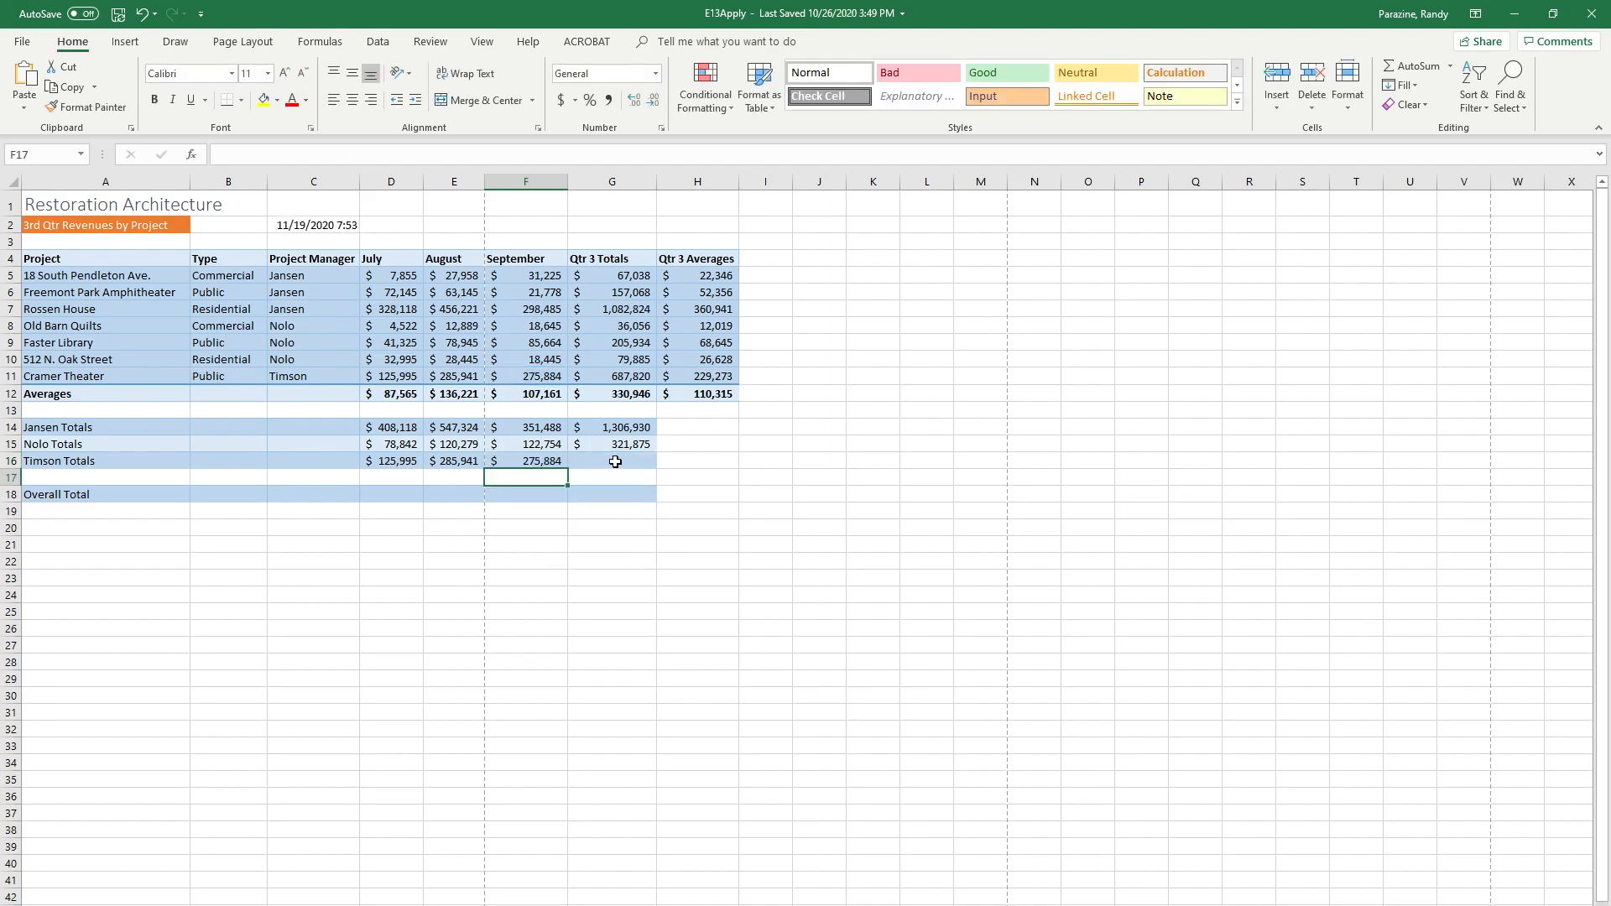
- Enter a SUM formula over the named range TimsonTotal in cell G16 of the Timson Totals row
left_click(615, 461)
type("=s")
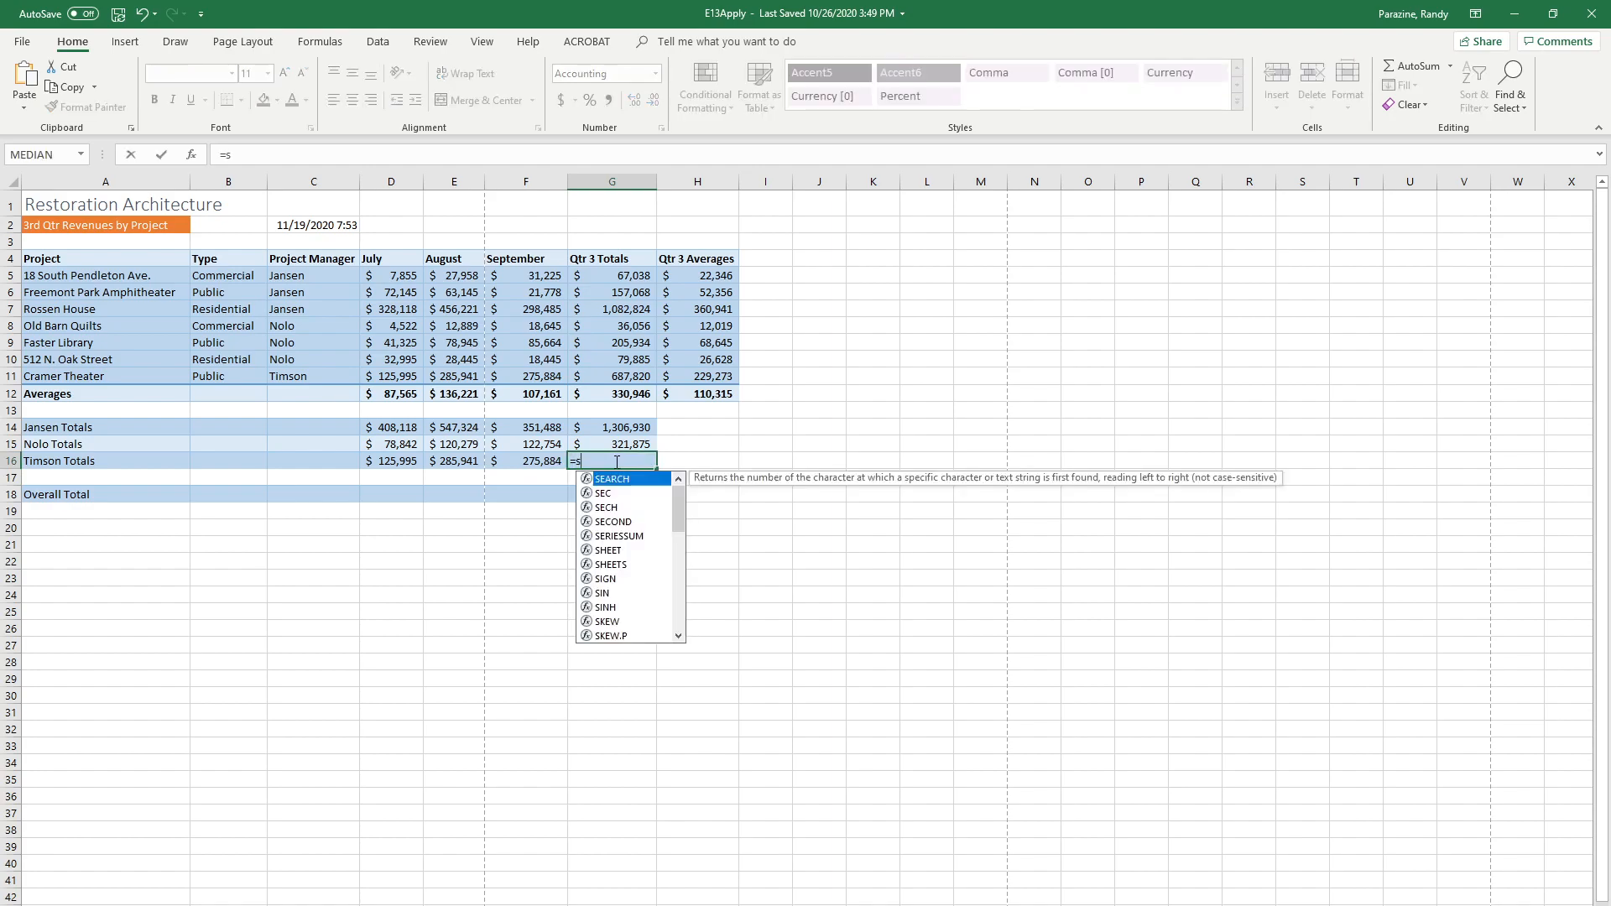
type("um(tim")
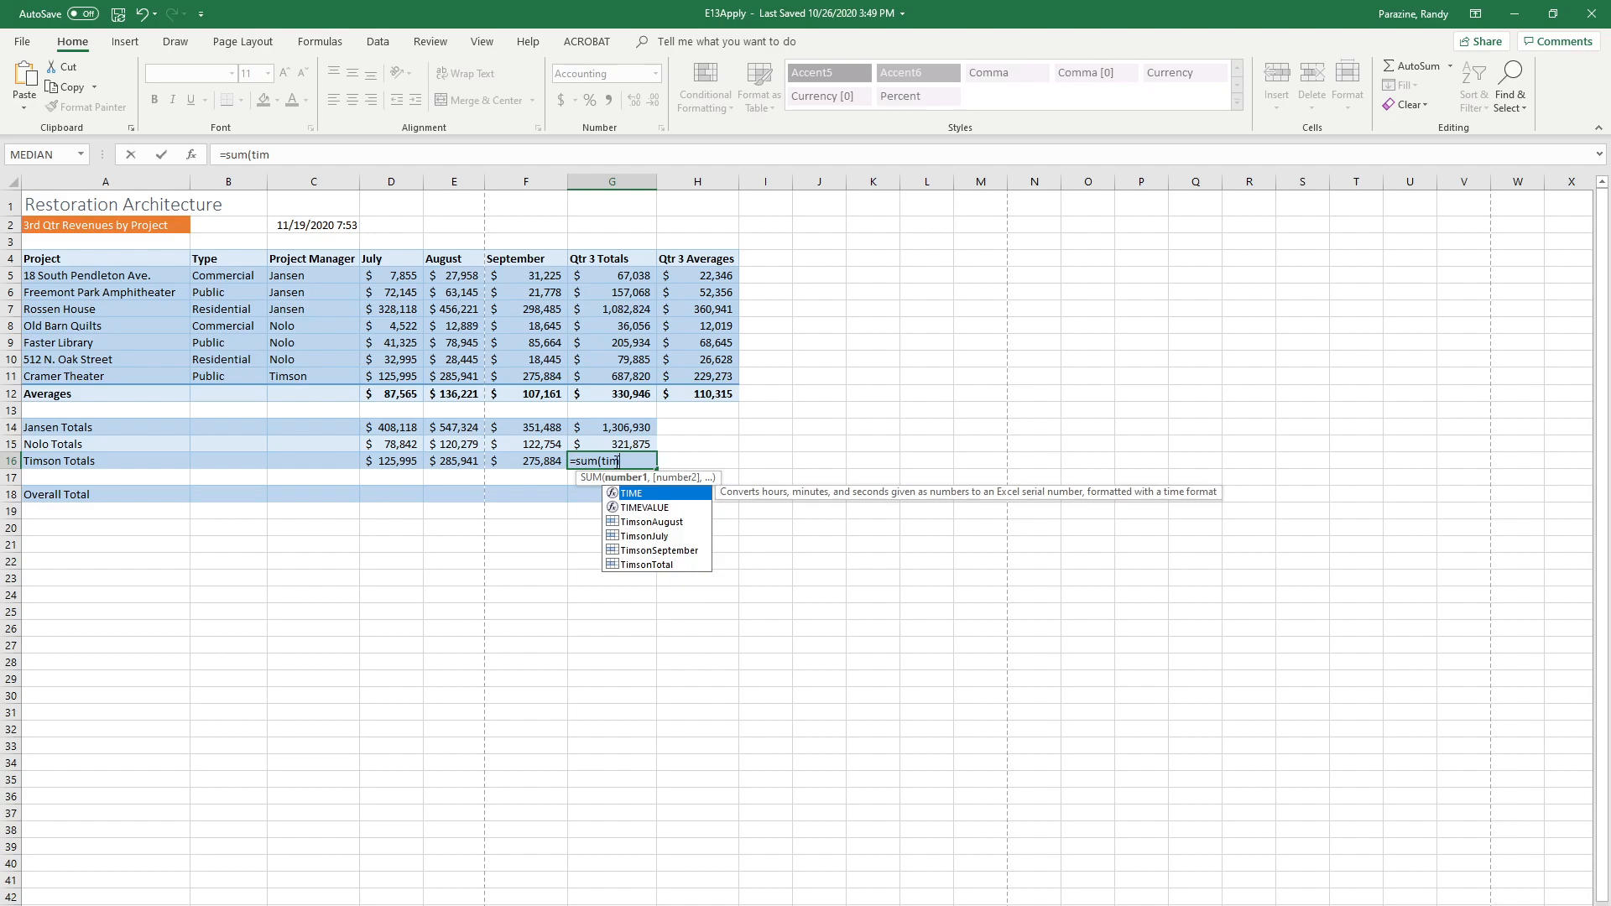
key("Down")
key("Down")
key("Down")
key("Down")
key("Down")
key("Tab")
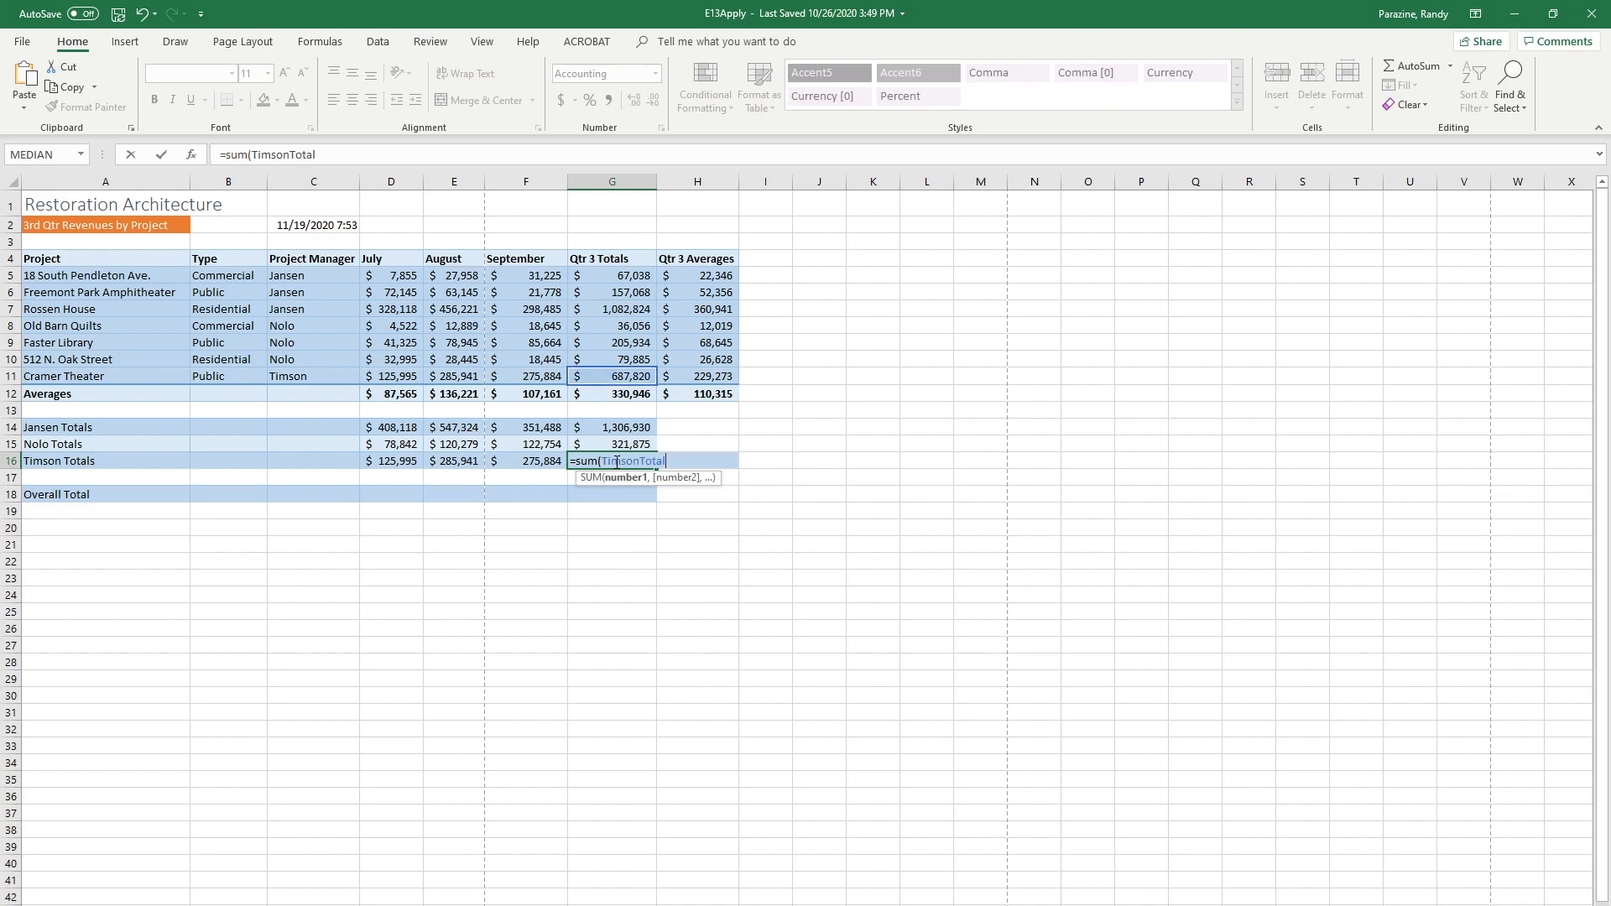
key("Return")
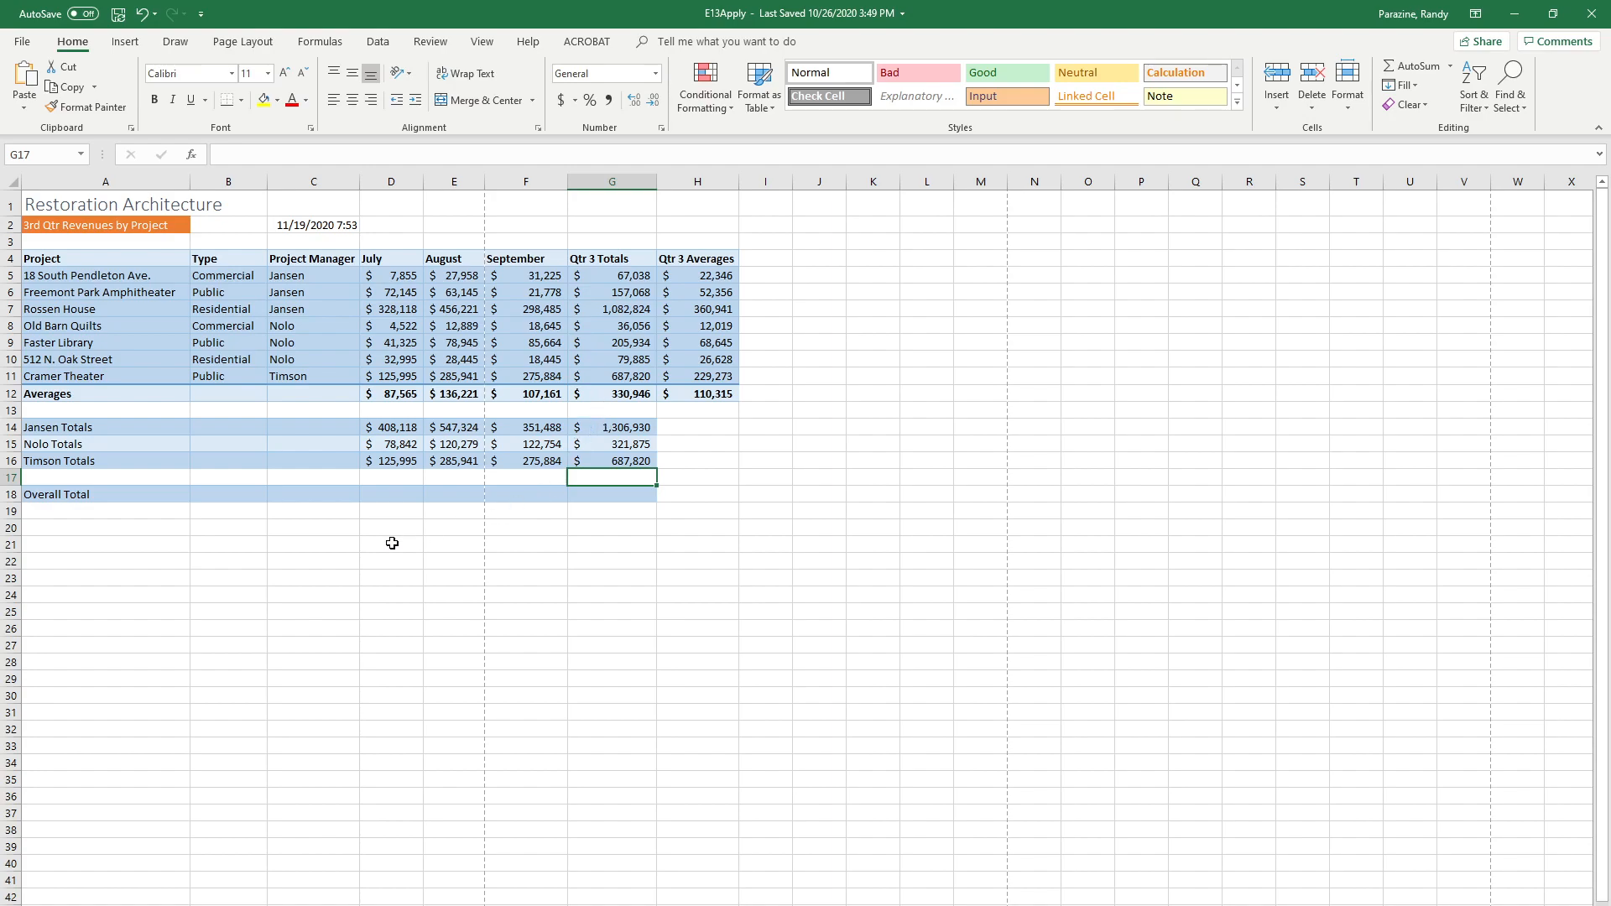
- Enter a SUM formula over the named ranges JansenJuly, NoloJuly and TimsonJuly in cell D18 of the Overall Total row
left_click(381, 496)
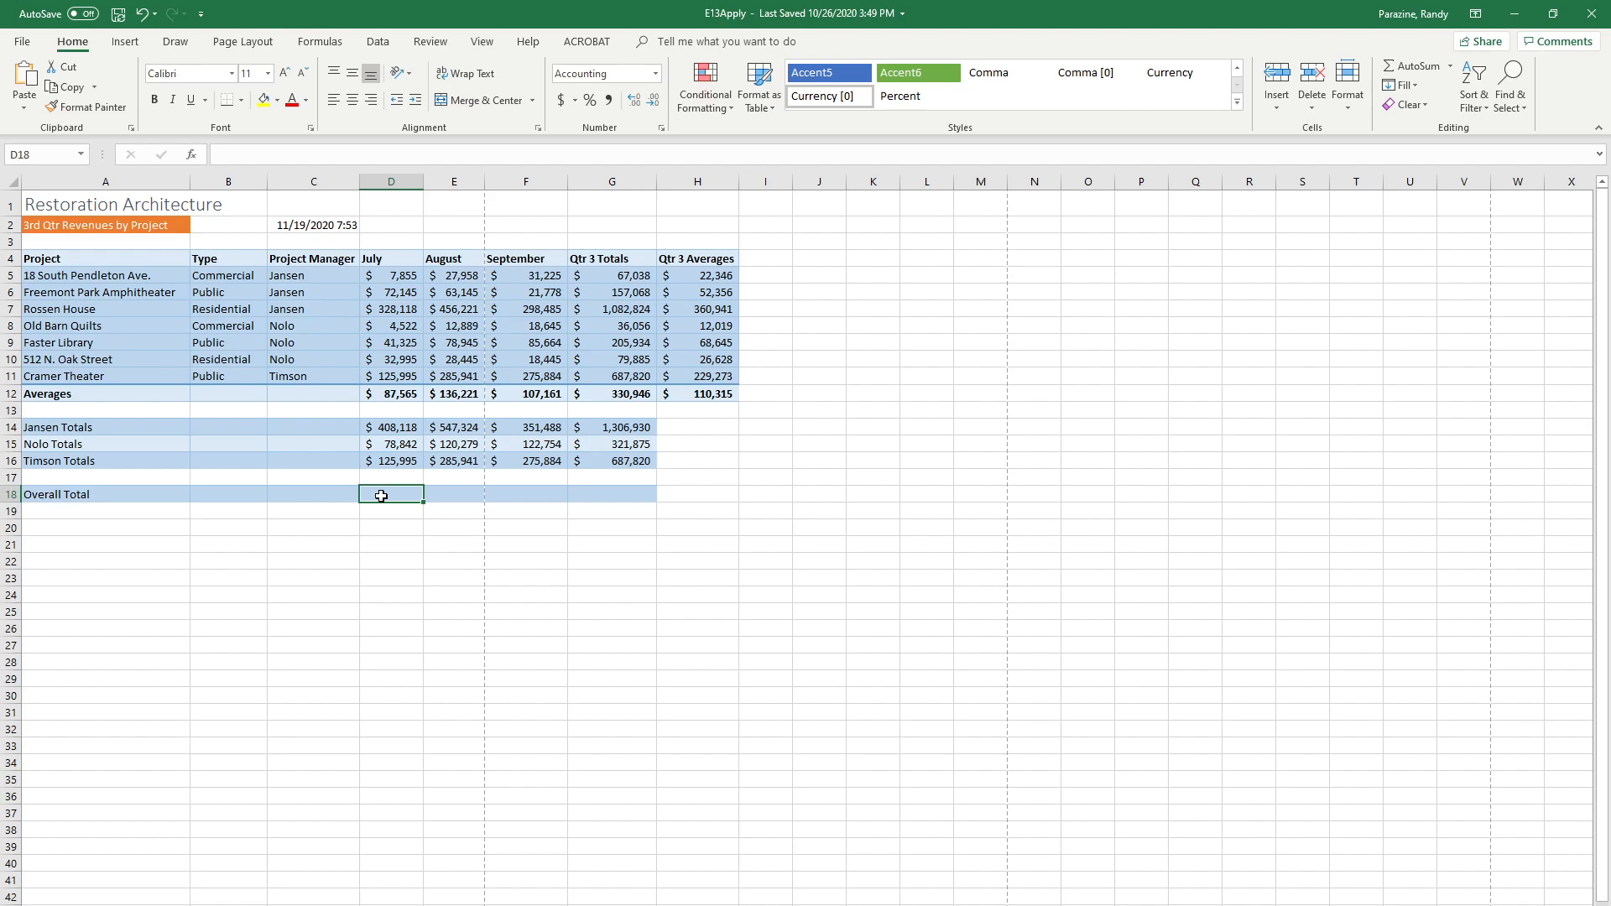
type("=")
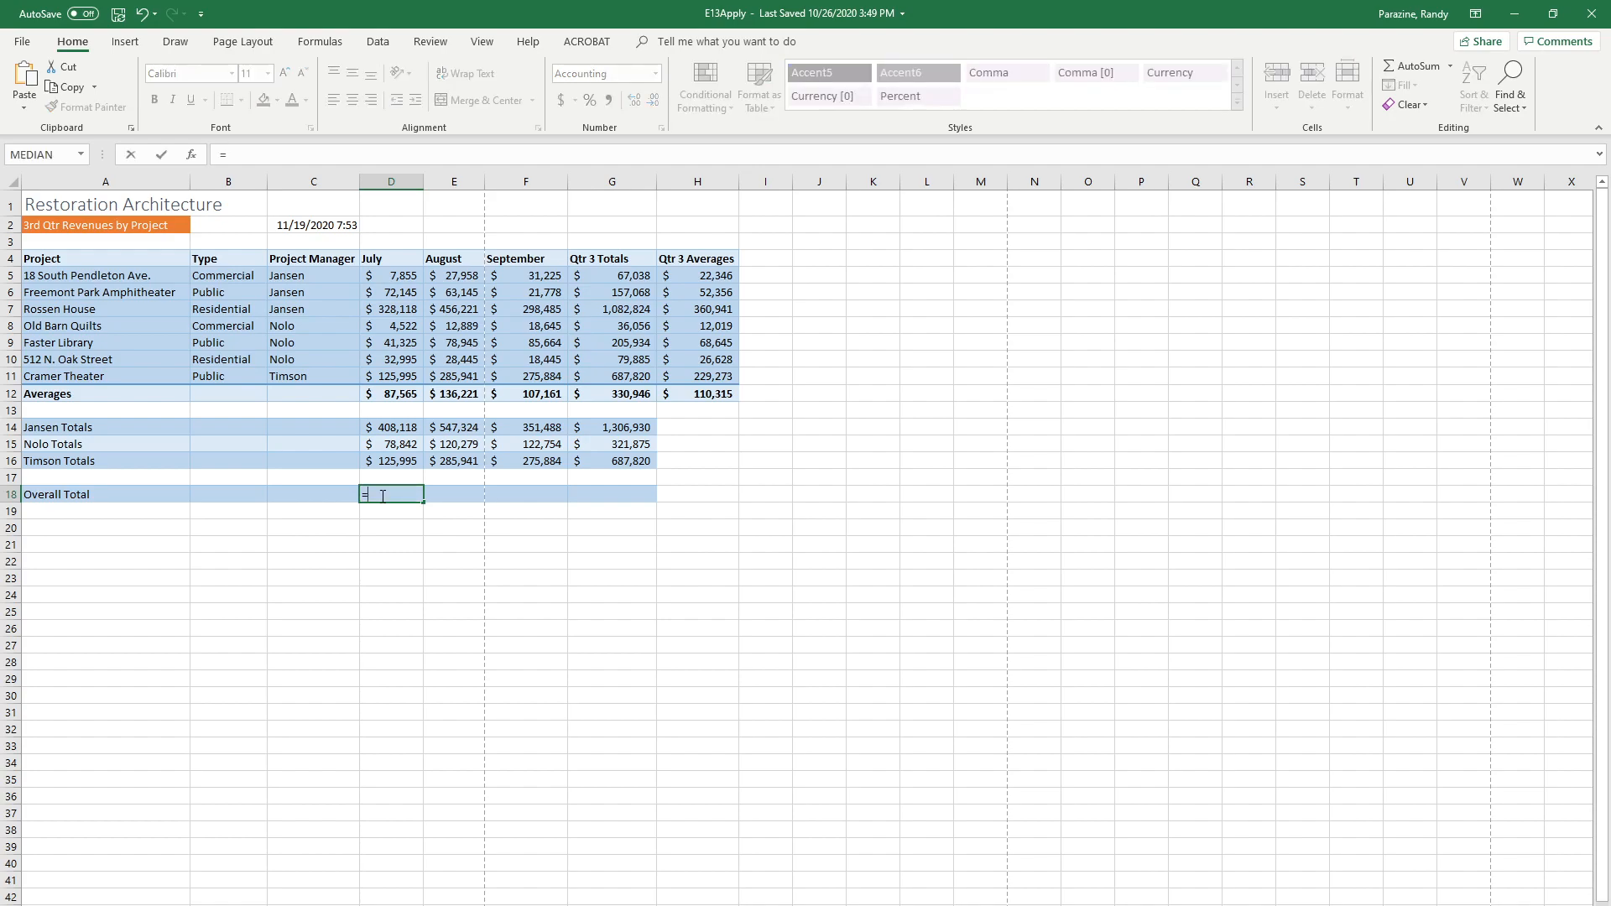
type("sum")
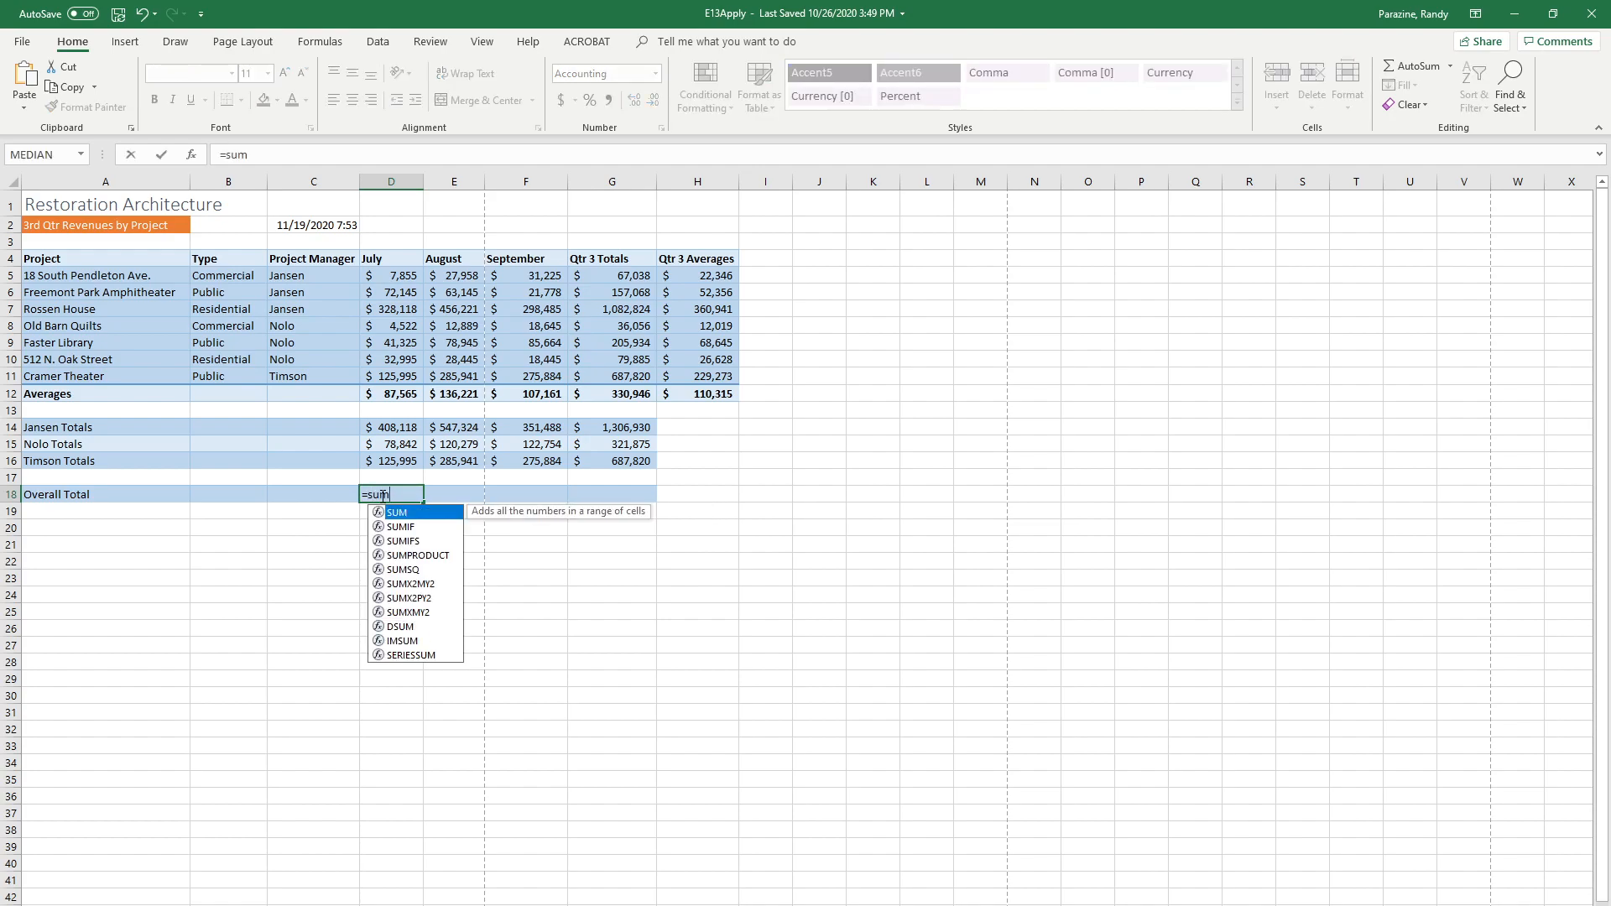
type("(")
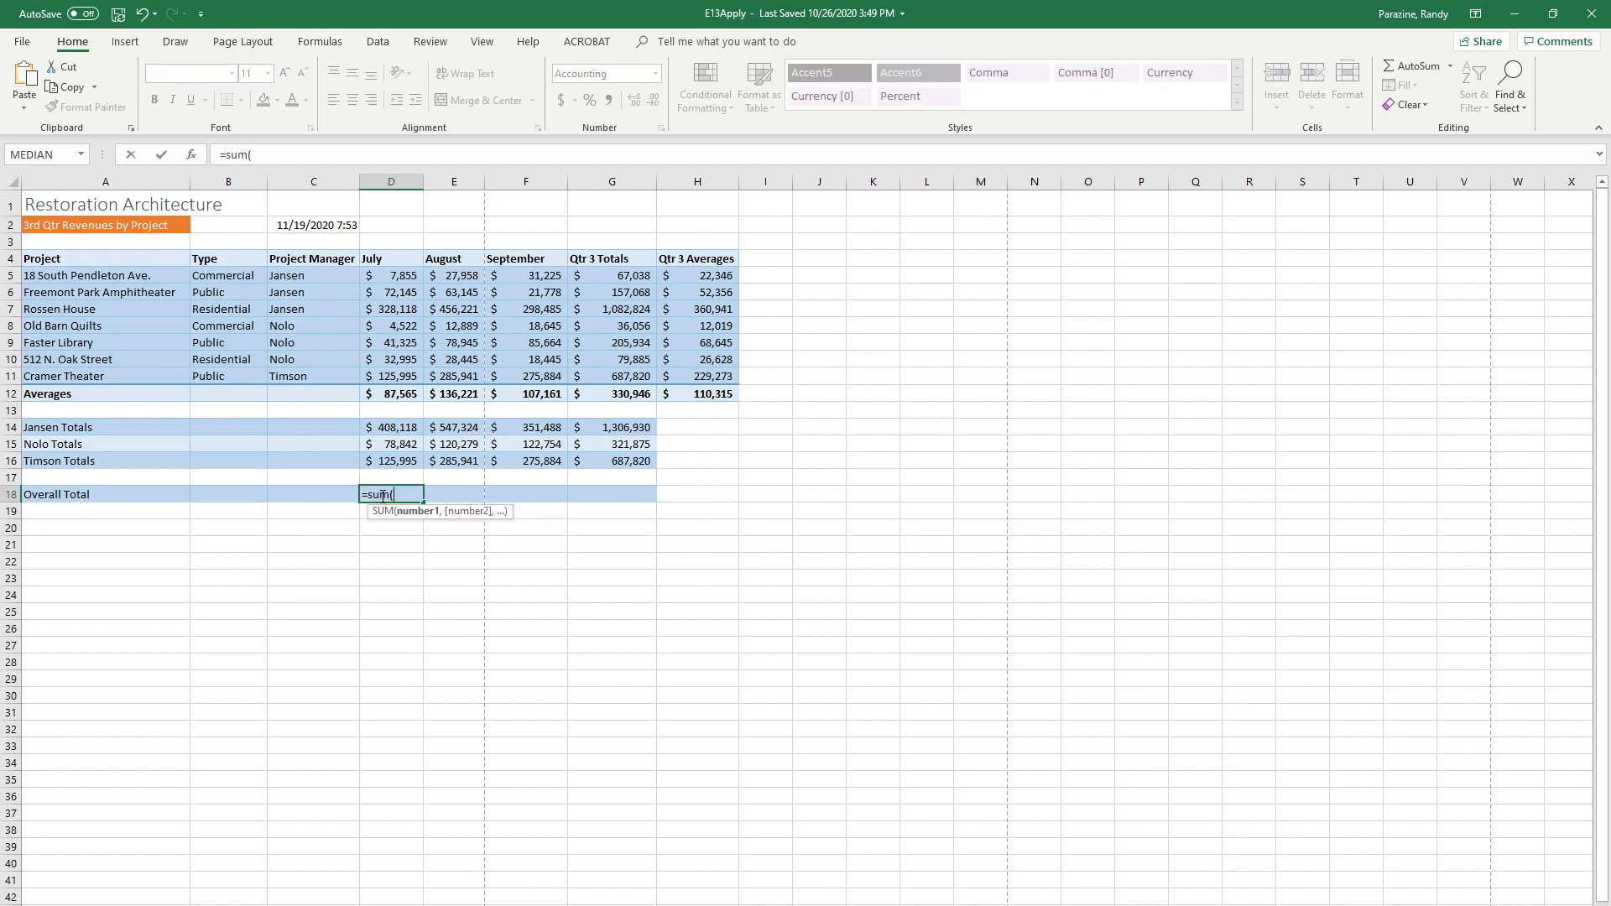
type("J")
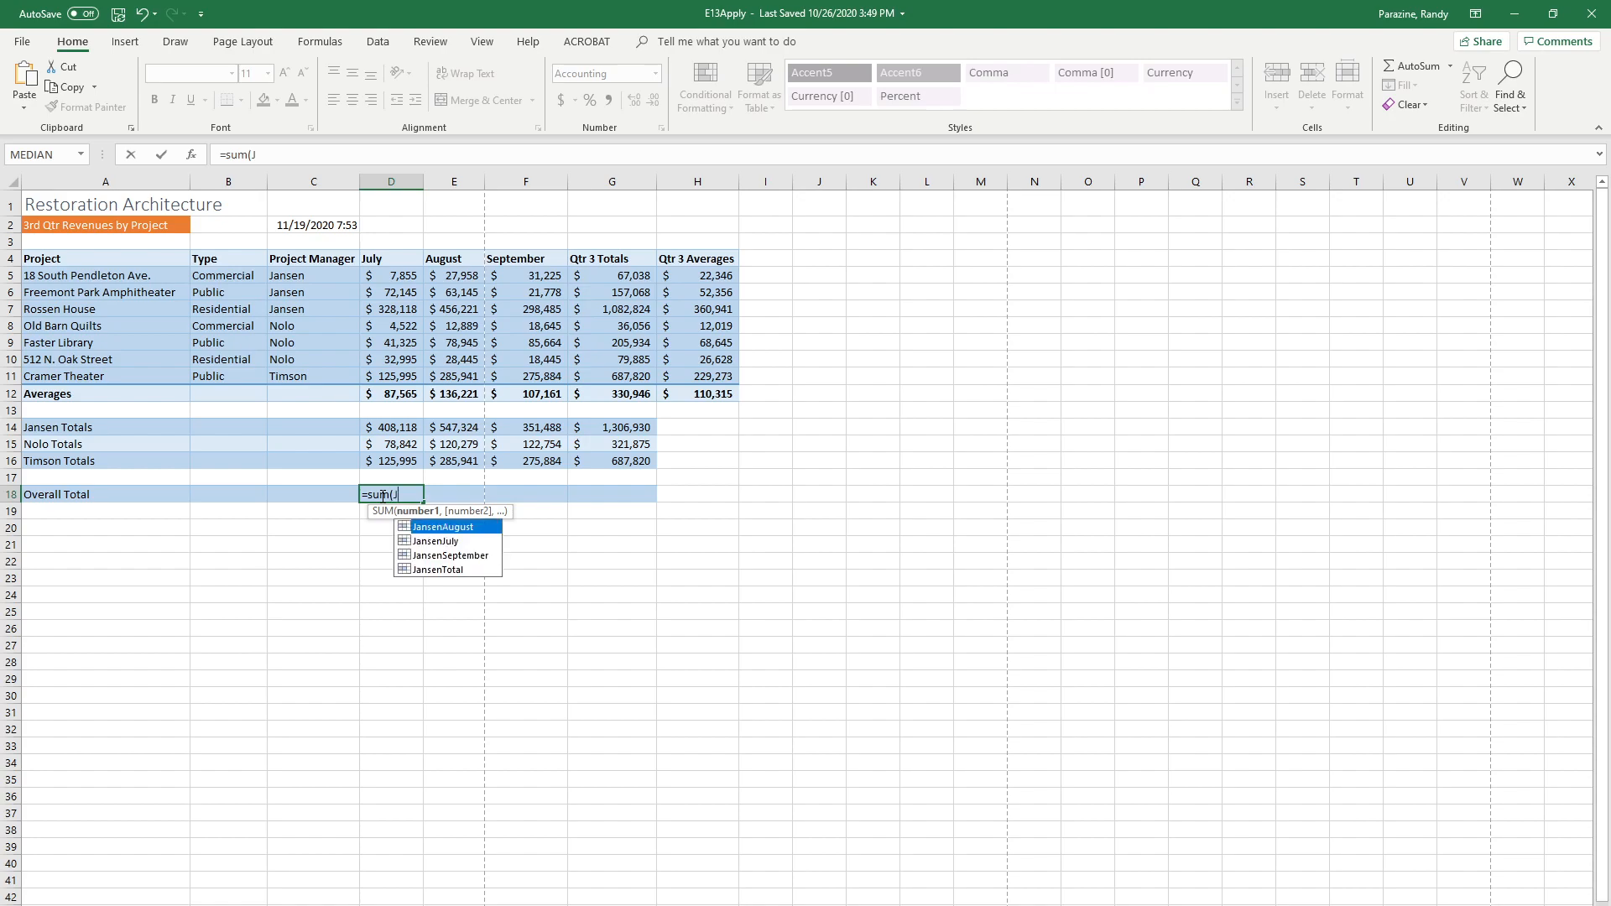
type("ansenJuly")
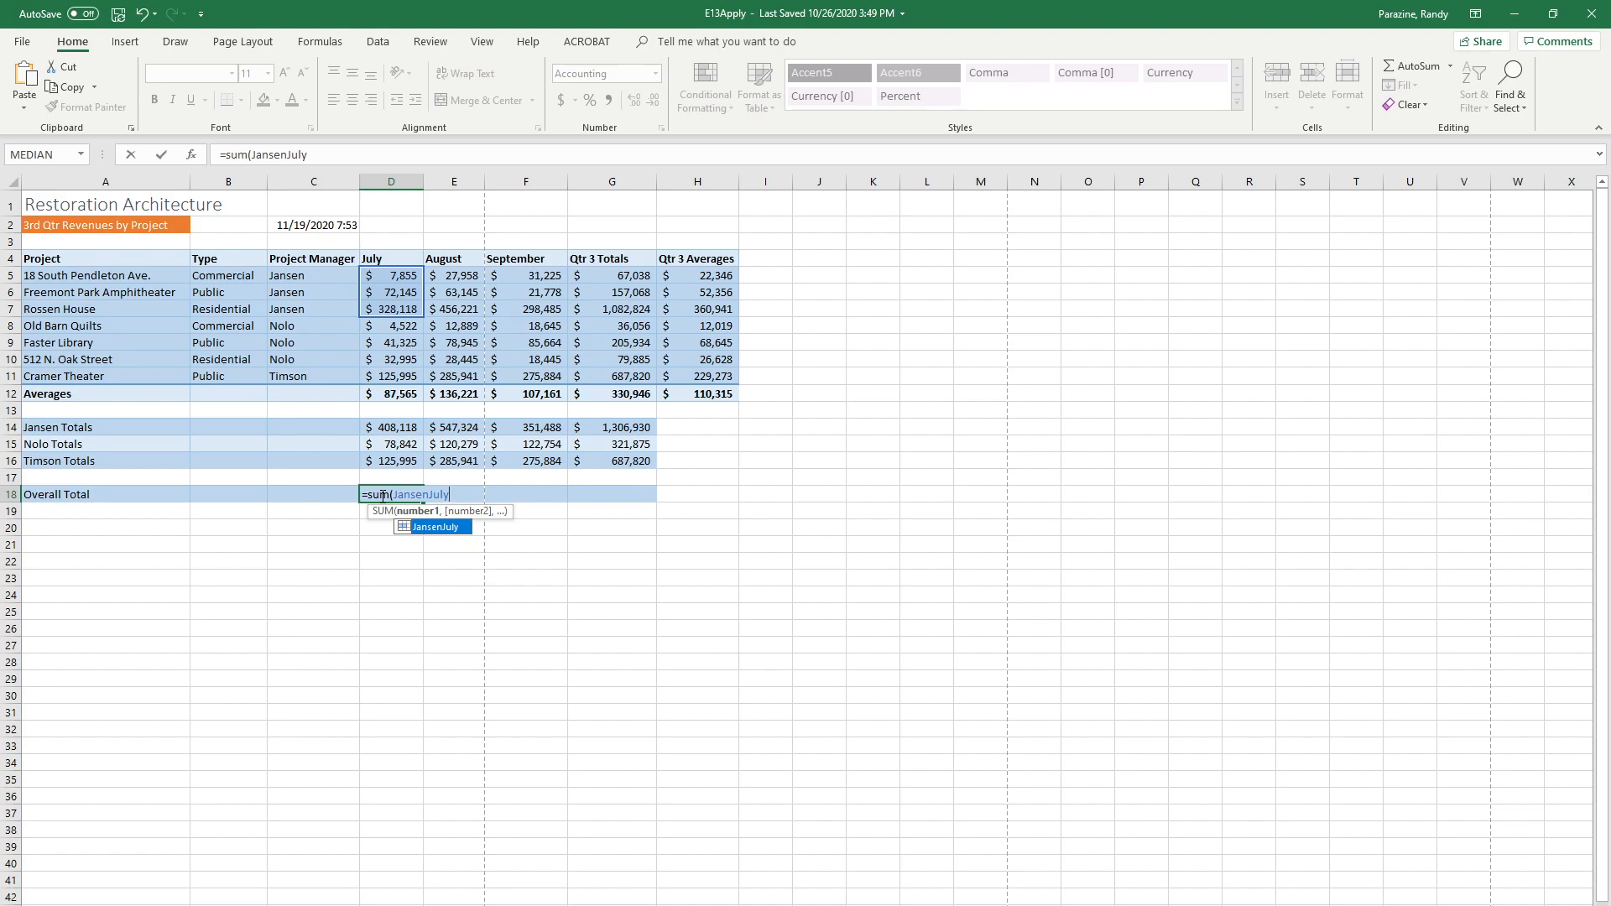
type(",")
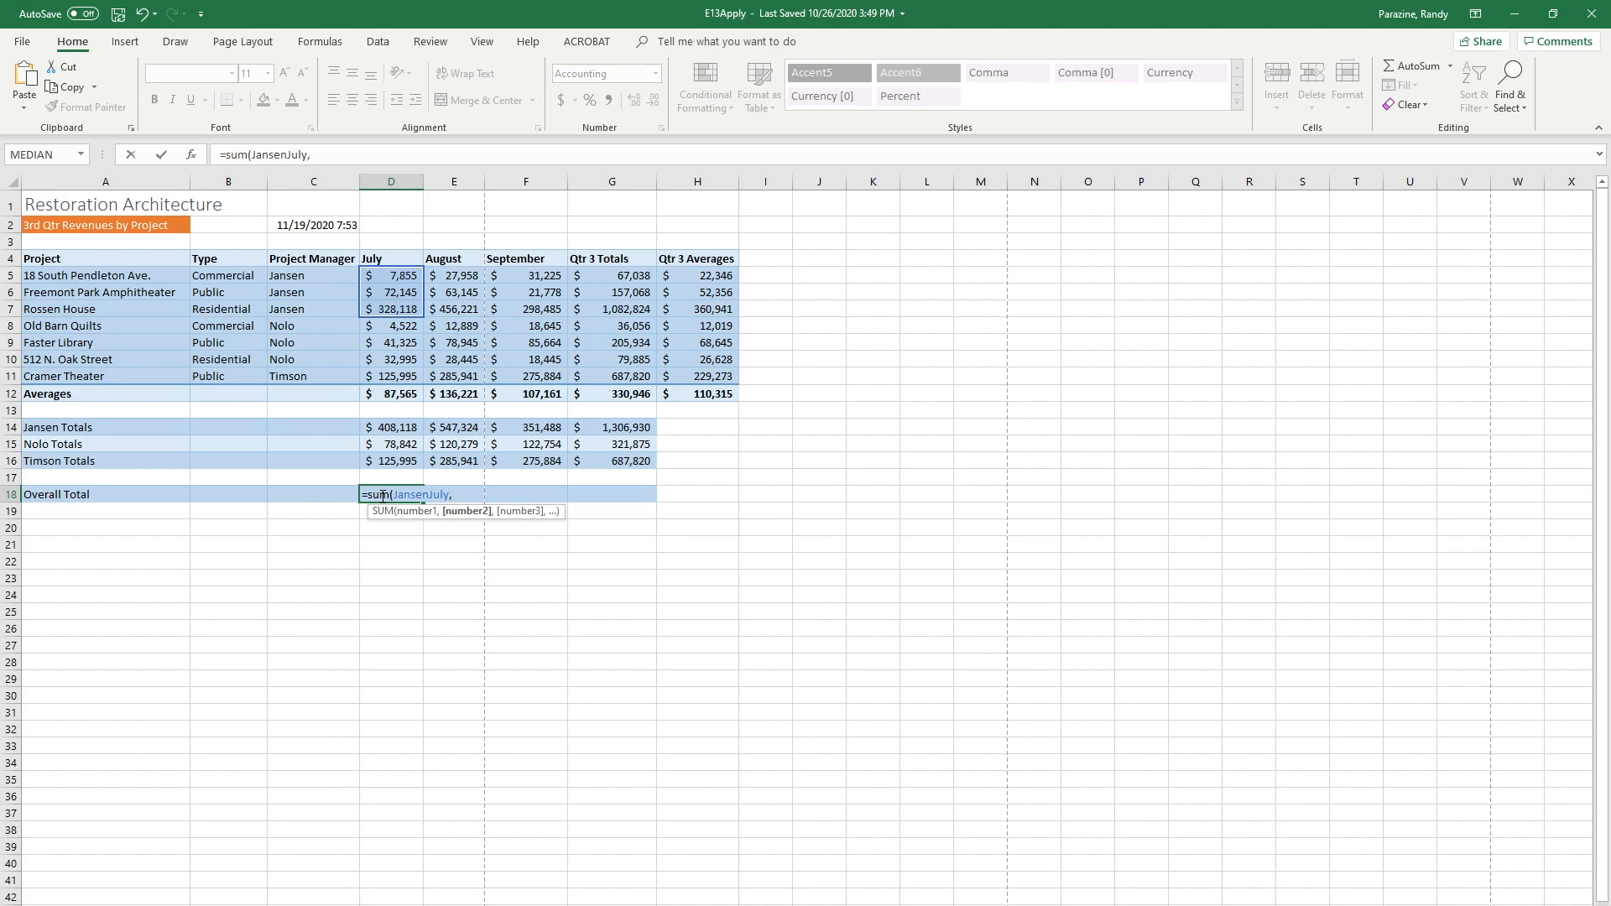
type("No")
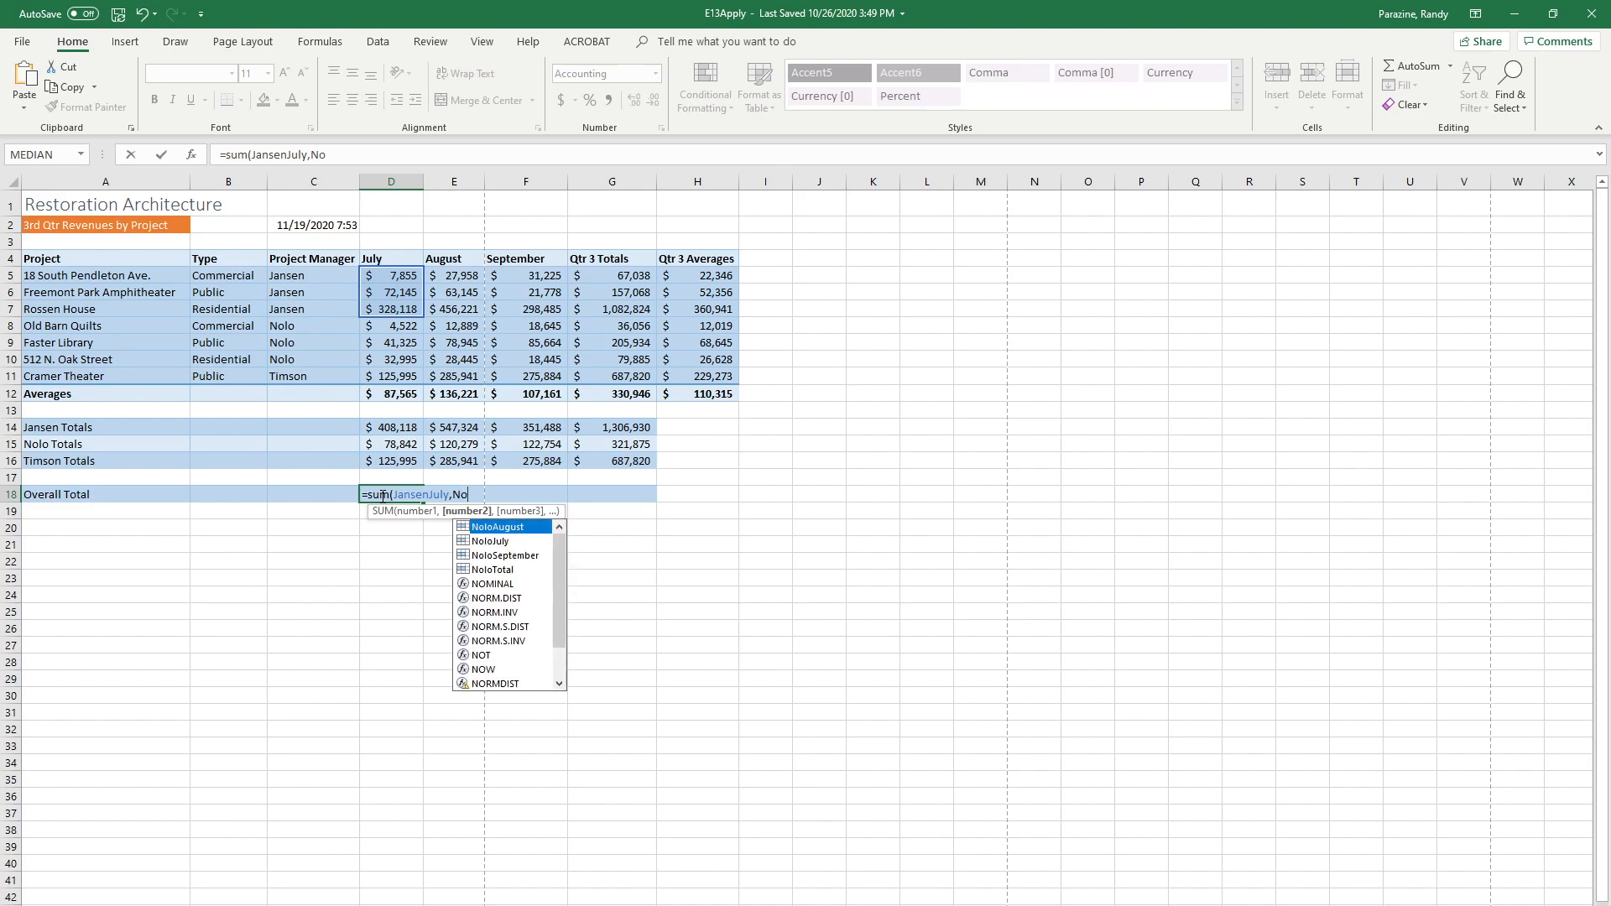
type("loJ")
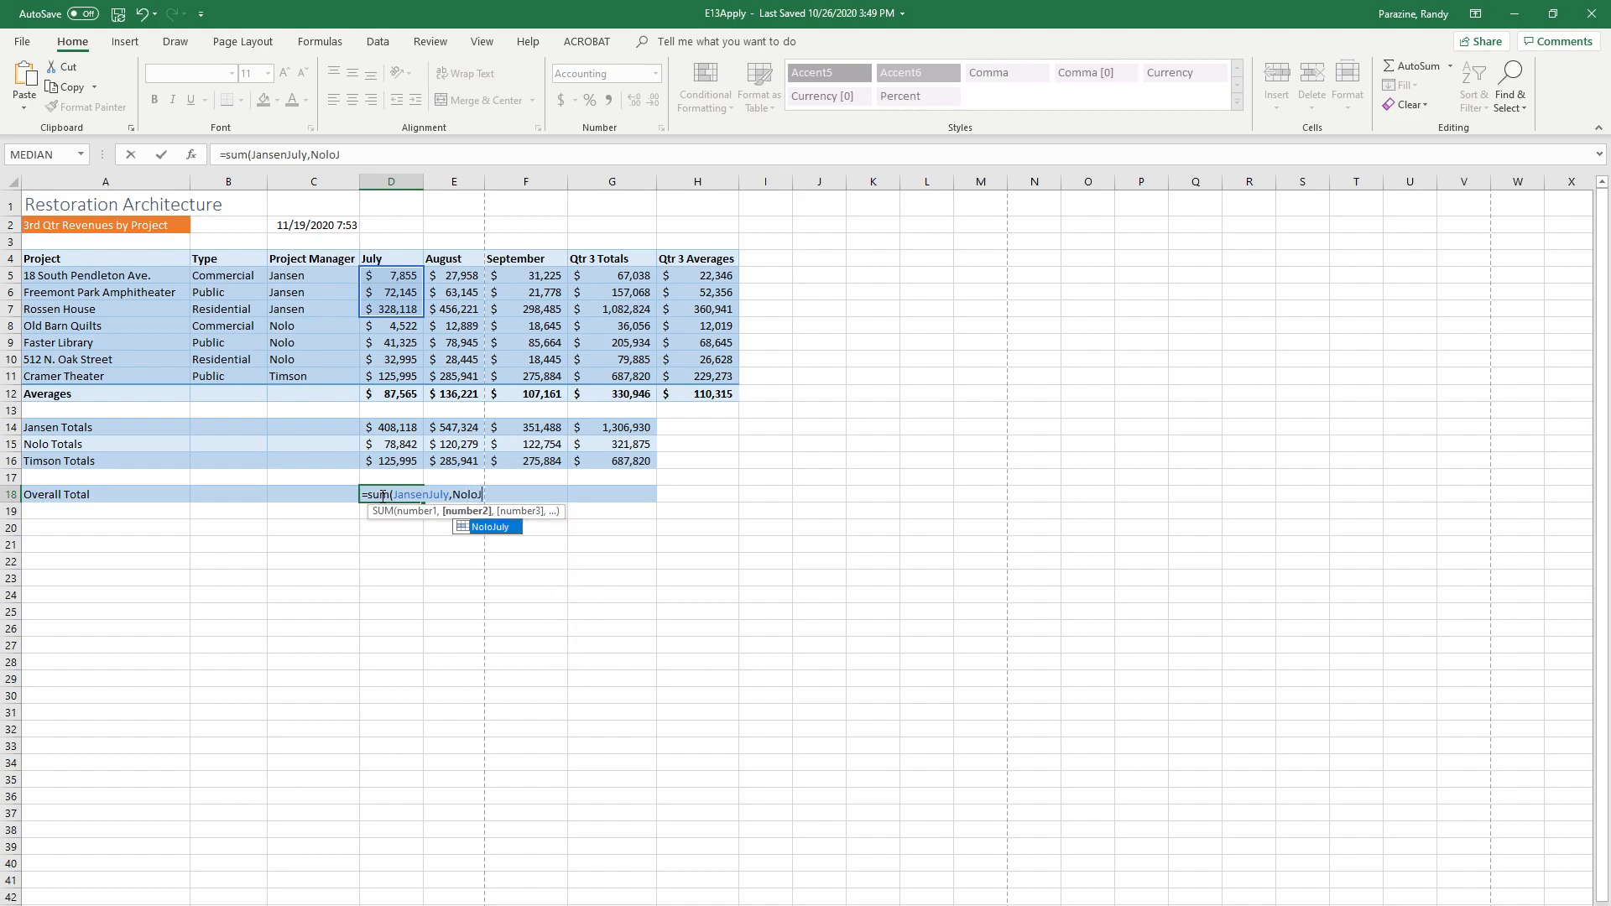
type("uly,")
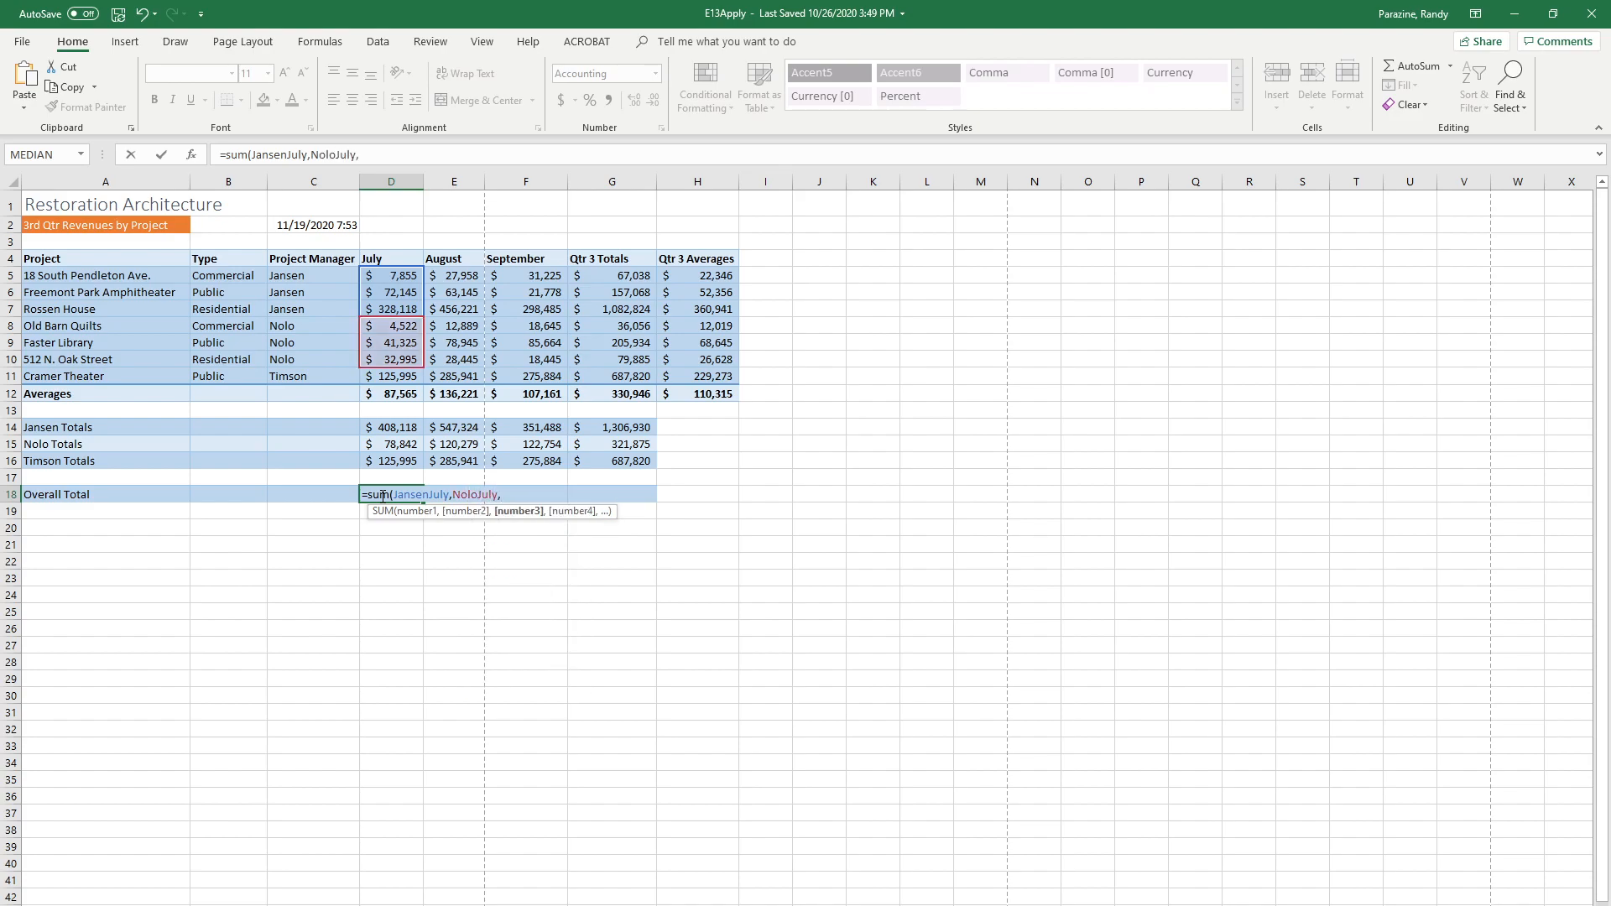
type("T")
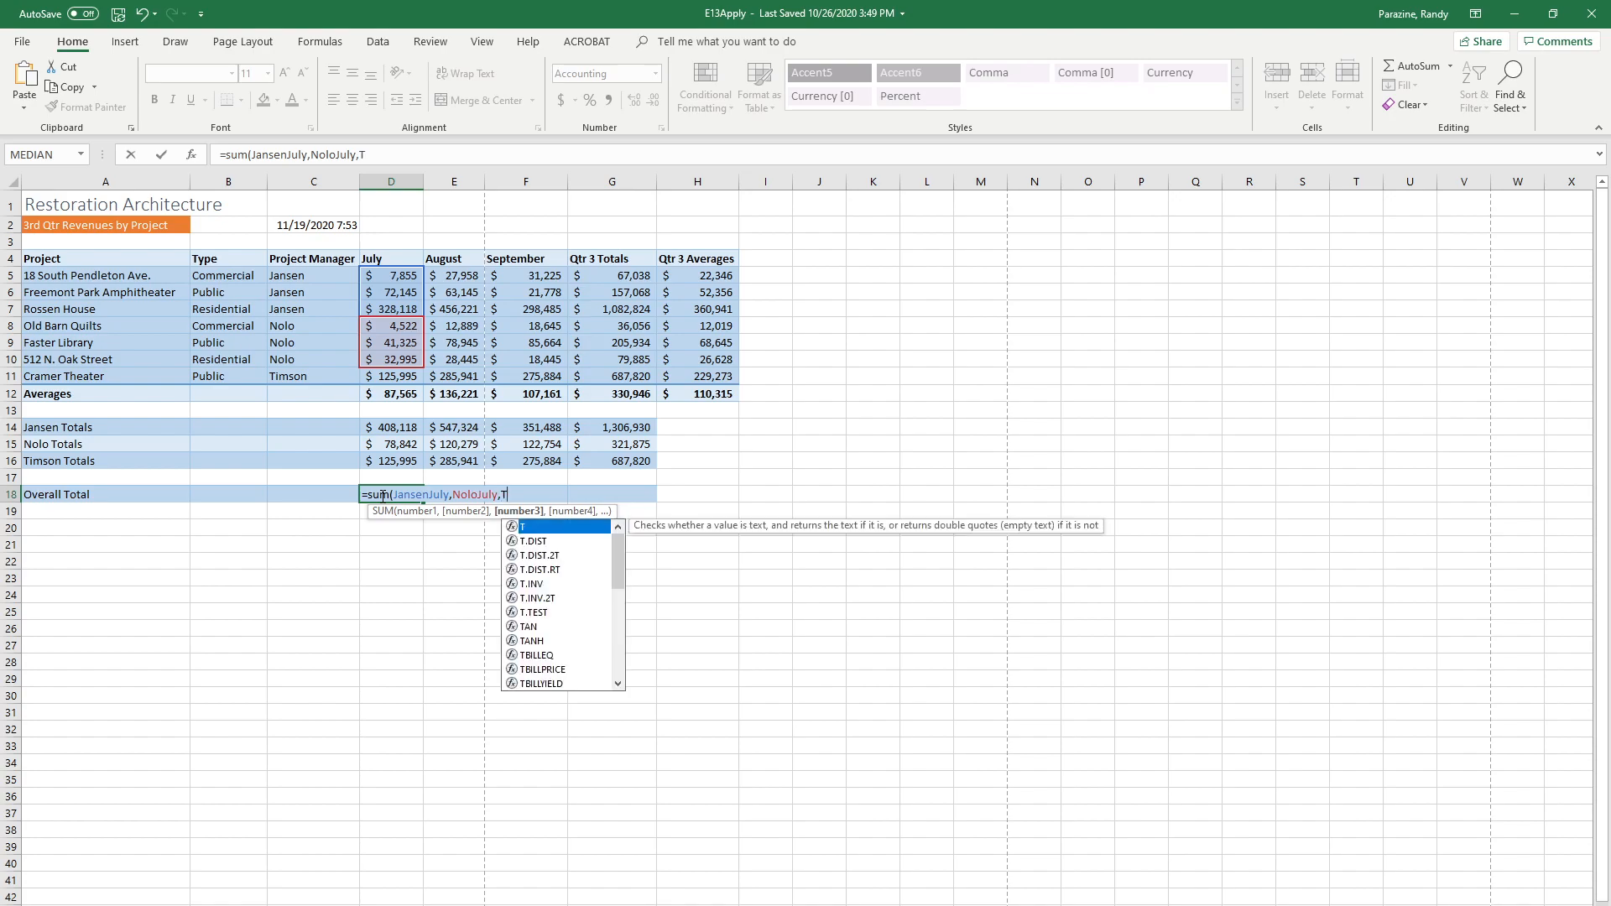
type("imsonJuly")
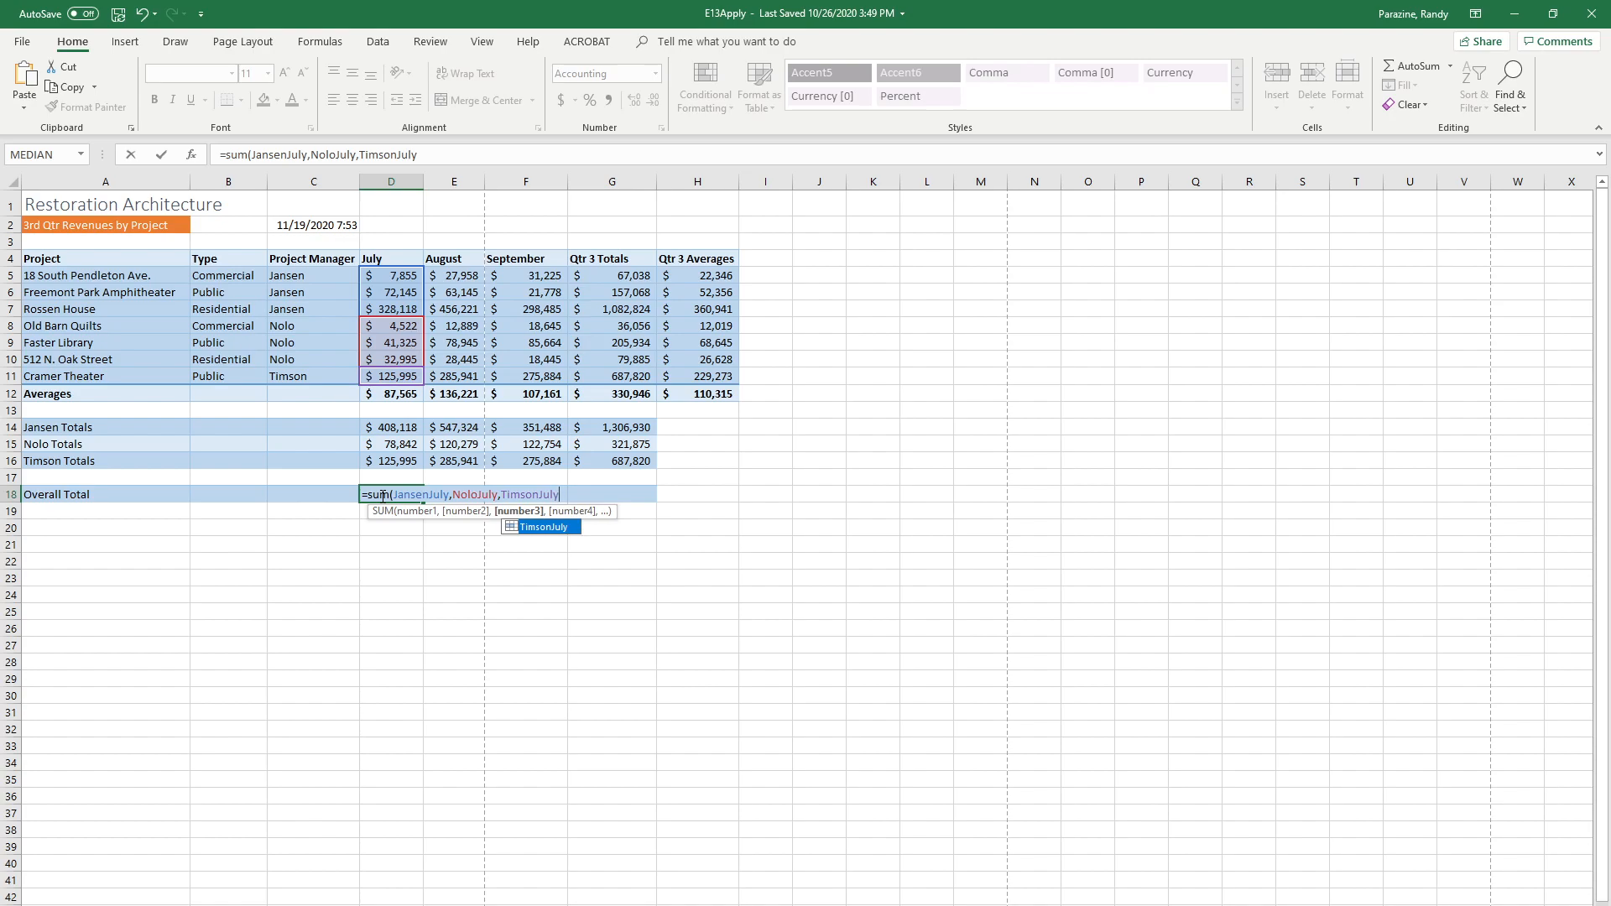
type(")")
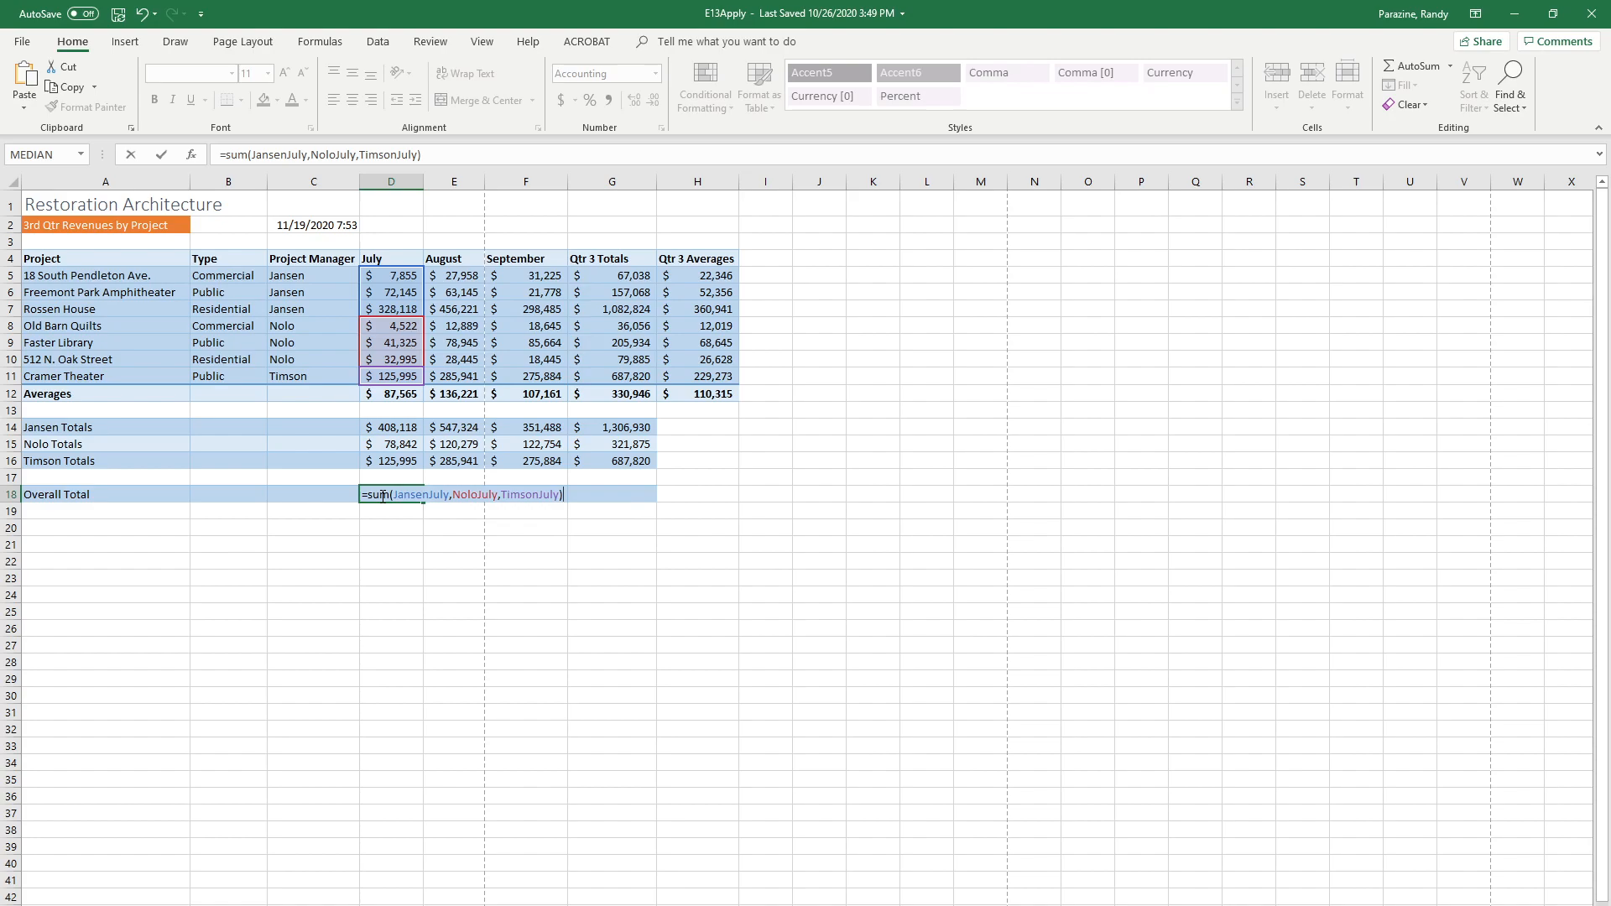
key("Return")
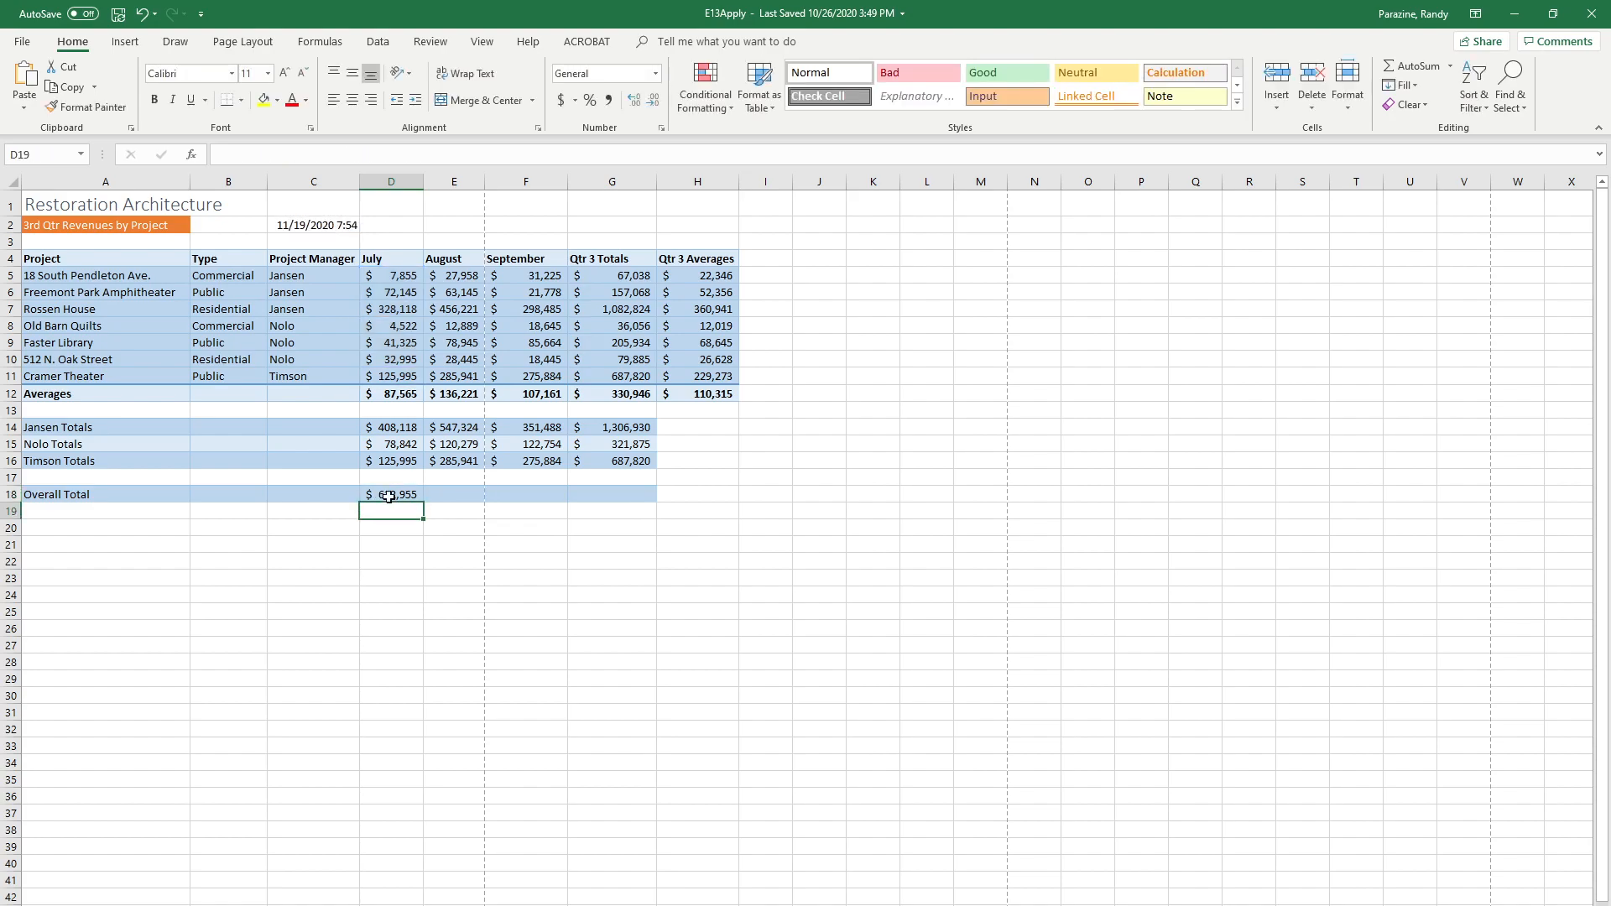
- Enter a SUM formula over the named ranges JansenAugust, NoloAugust and TimsonAugust in cell E18 of the Overall Total row
left_click(386, 494)
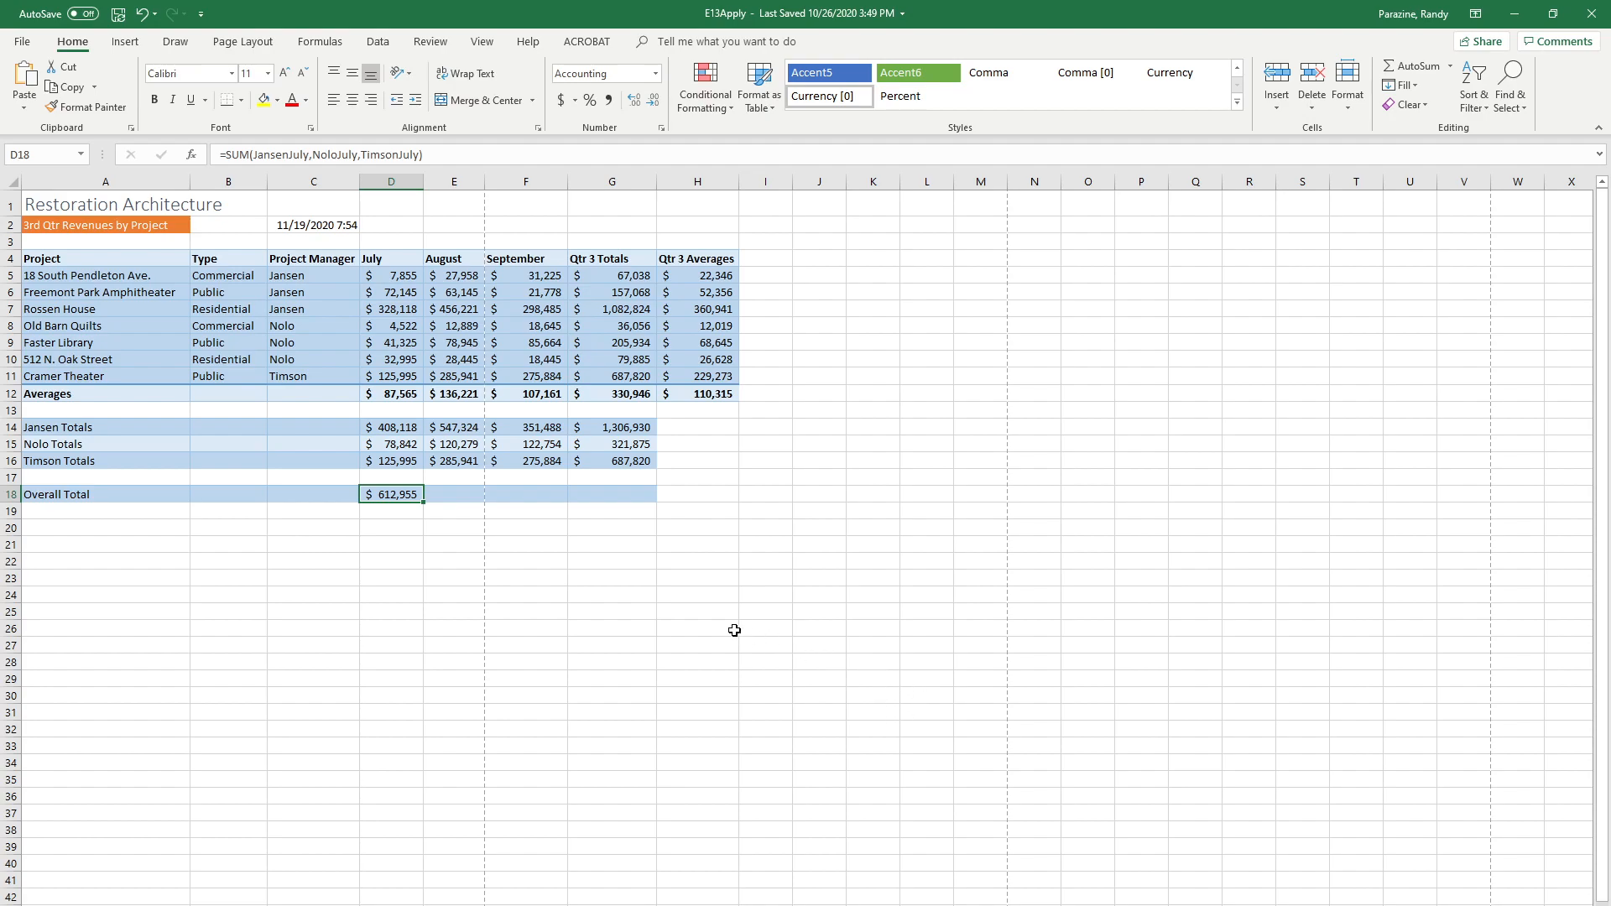
left_click(441, 494)
type("=")
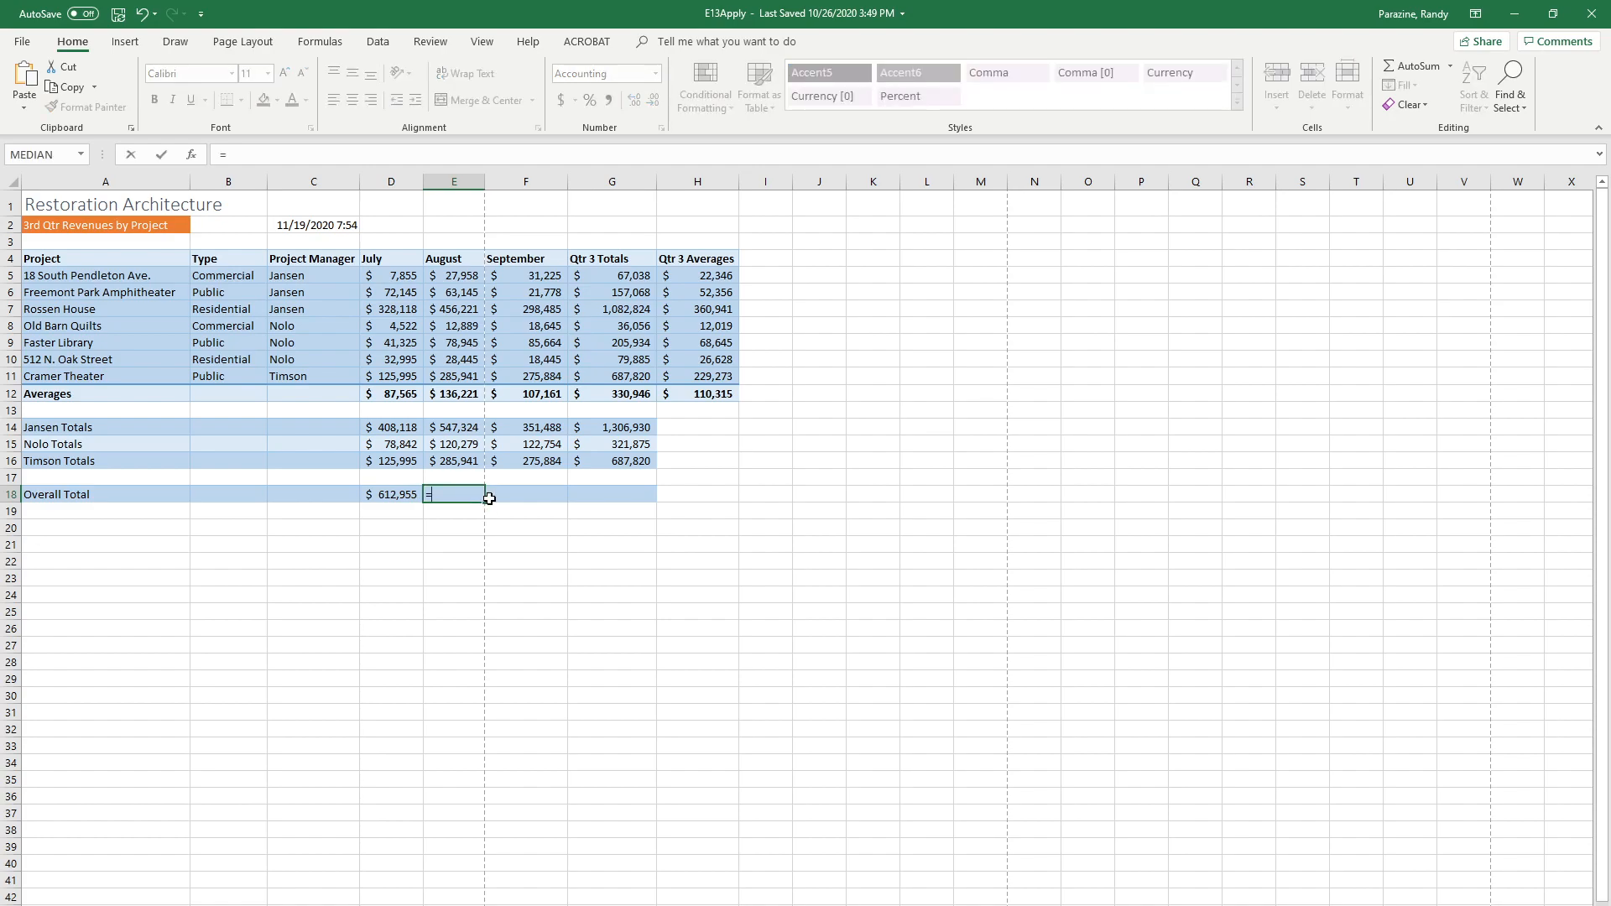
type("sum(")
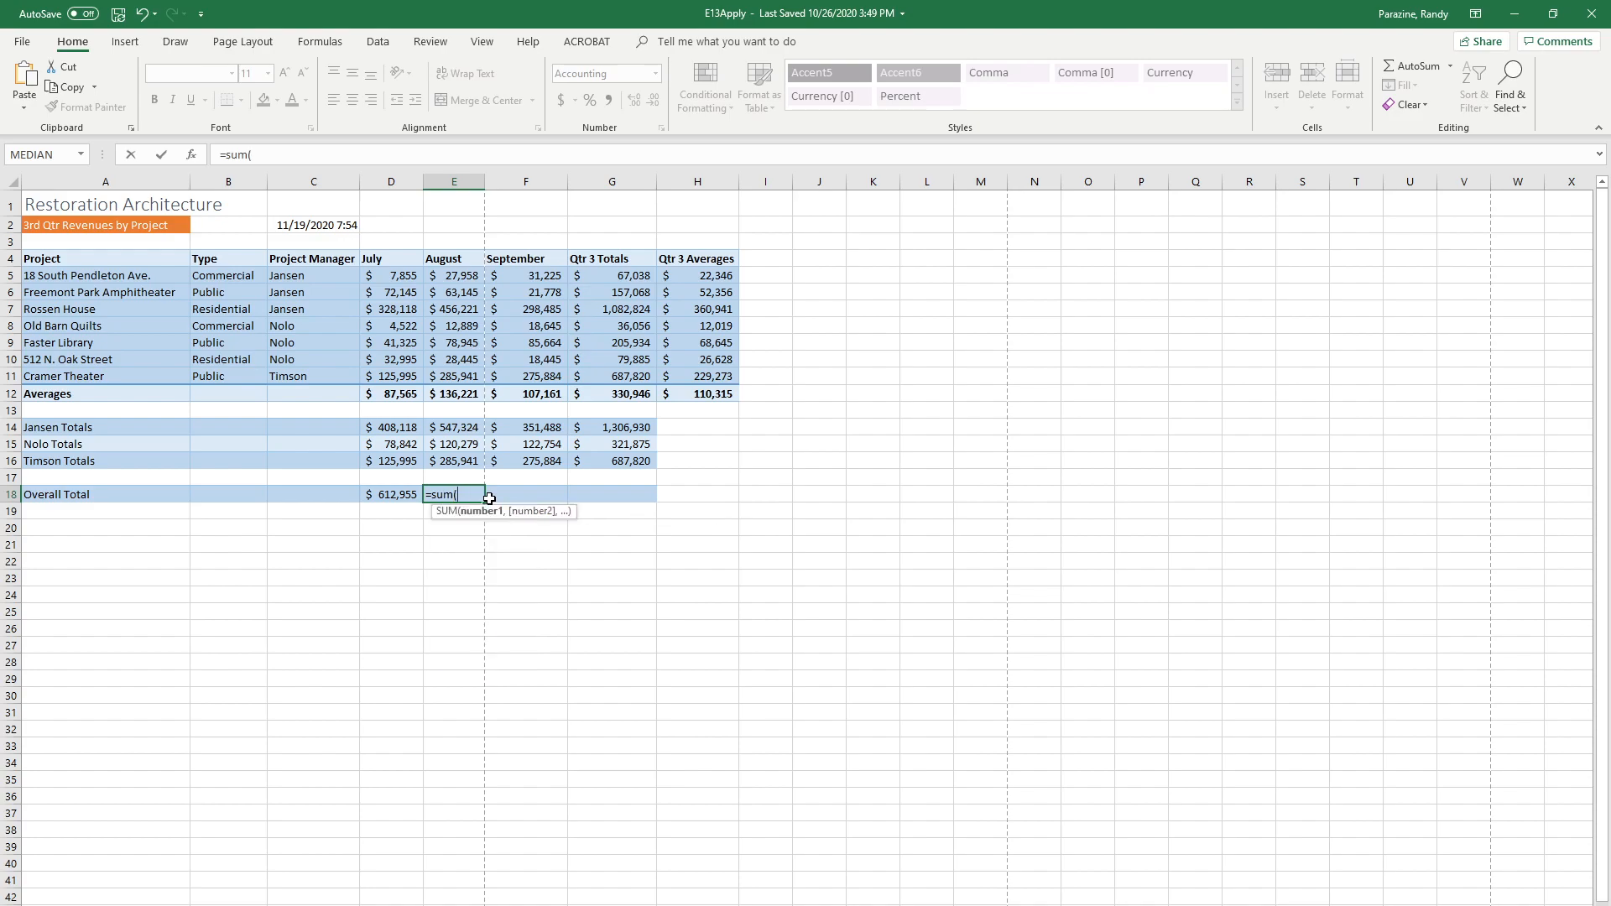
type("Jan")
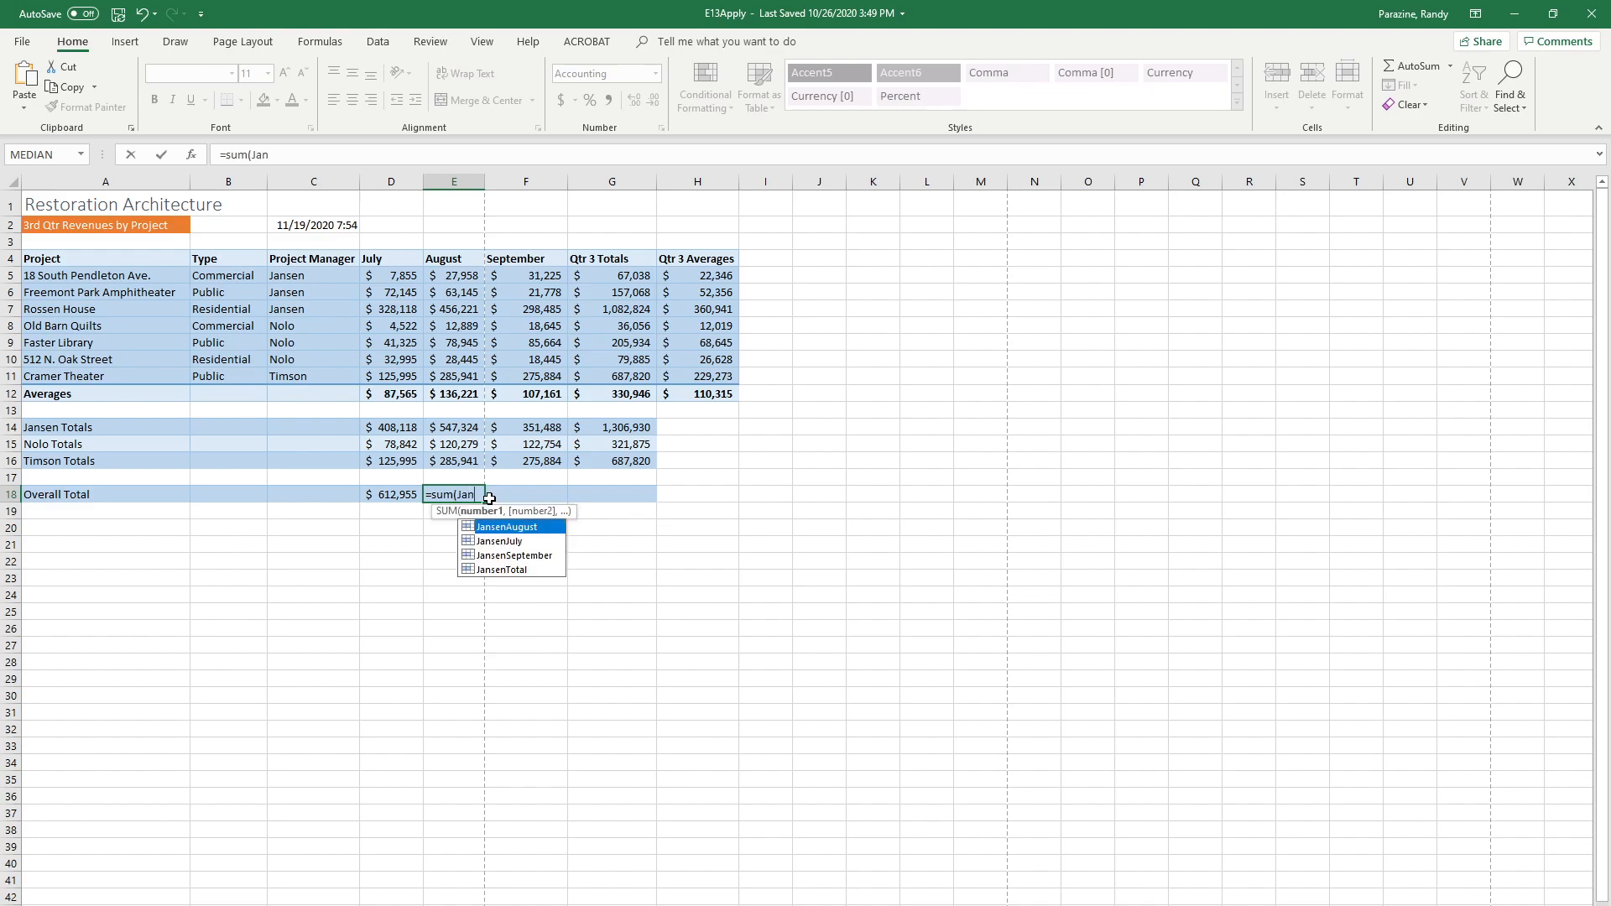
type("senAu")
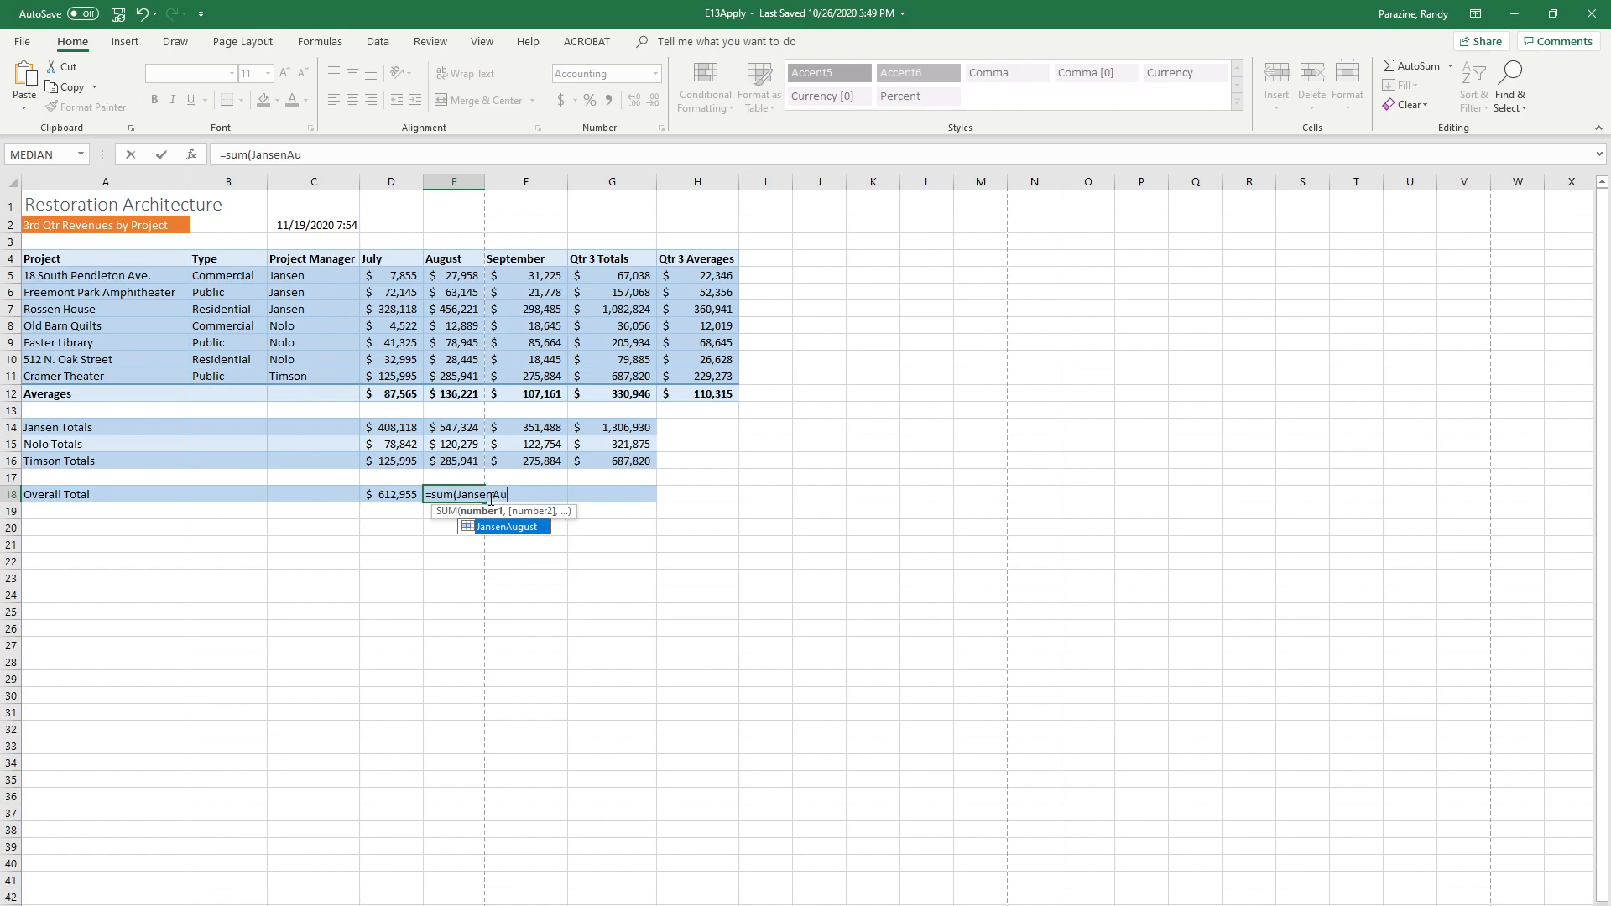
type("gust,")
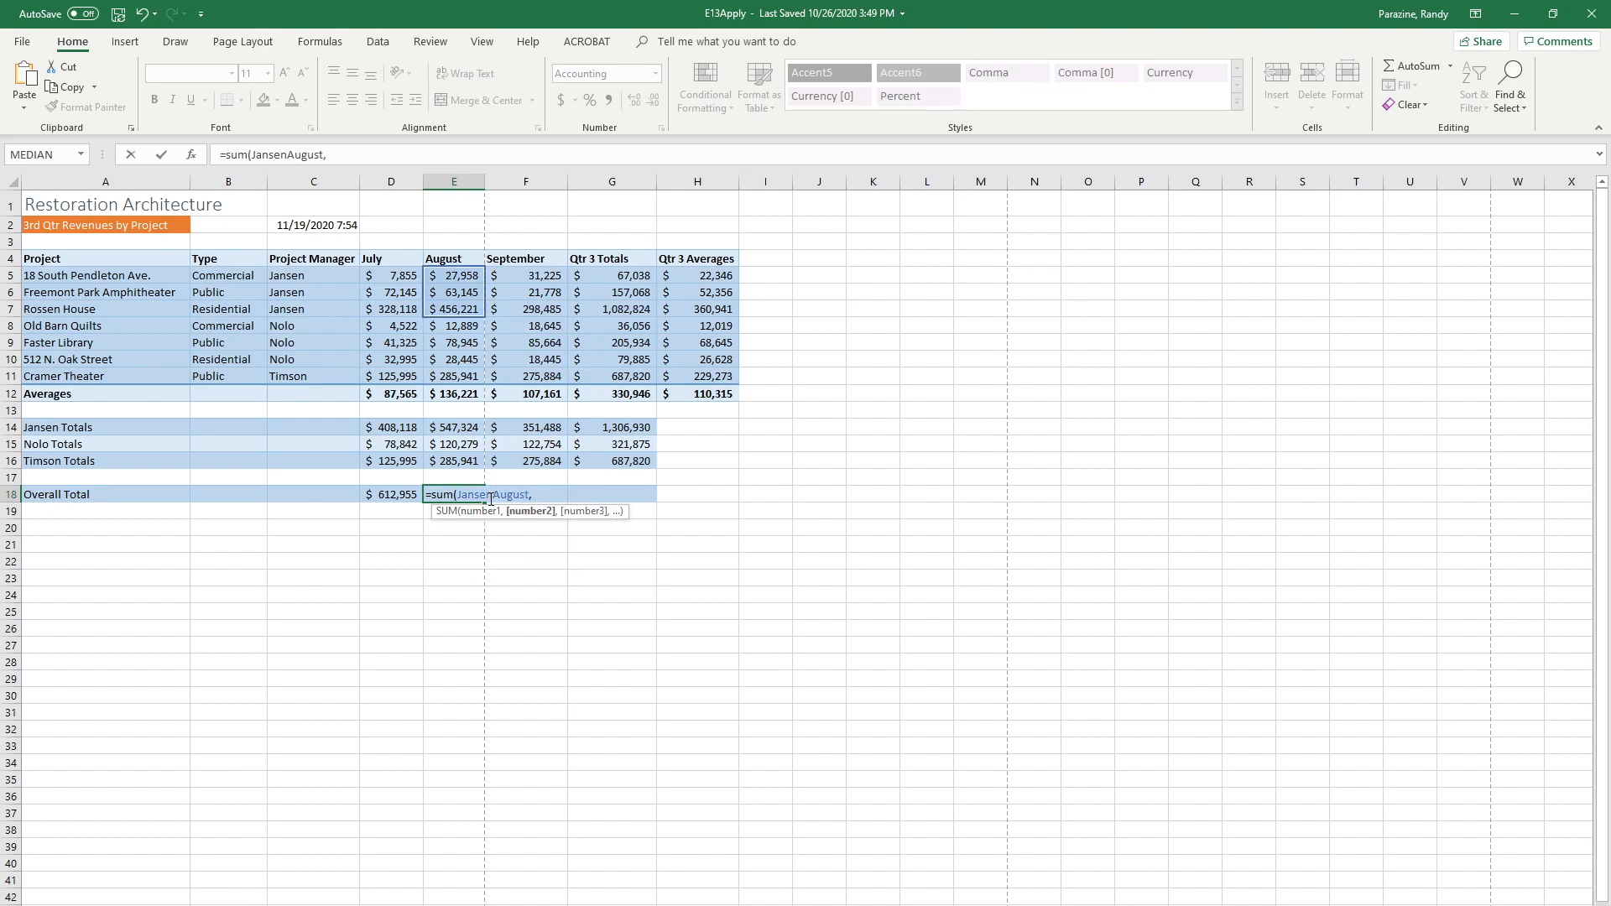
type("Nolo")
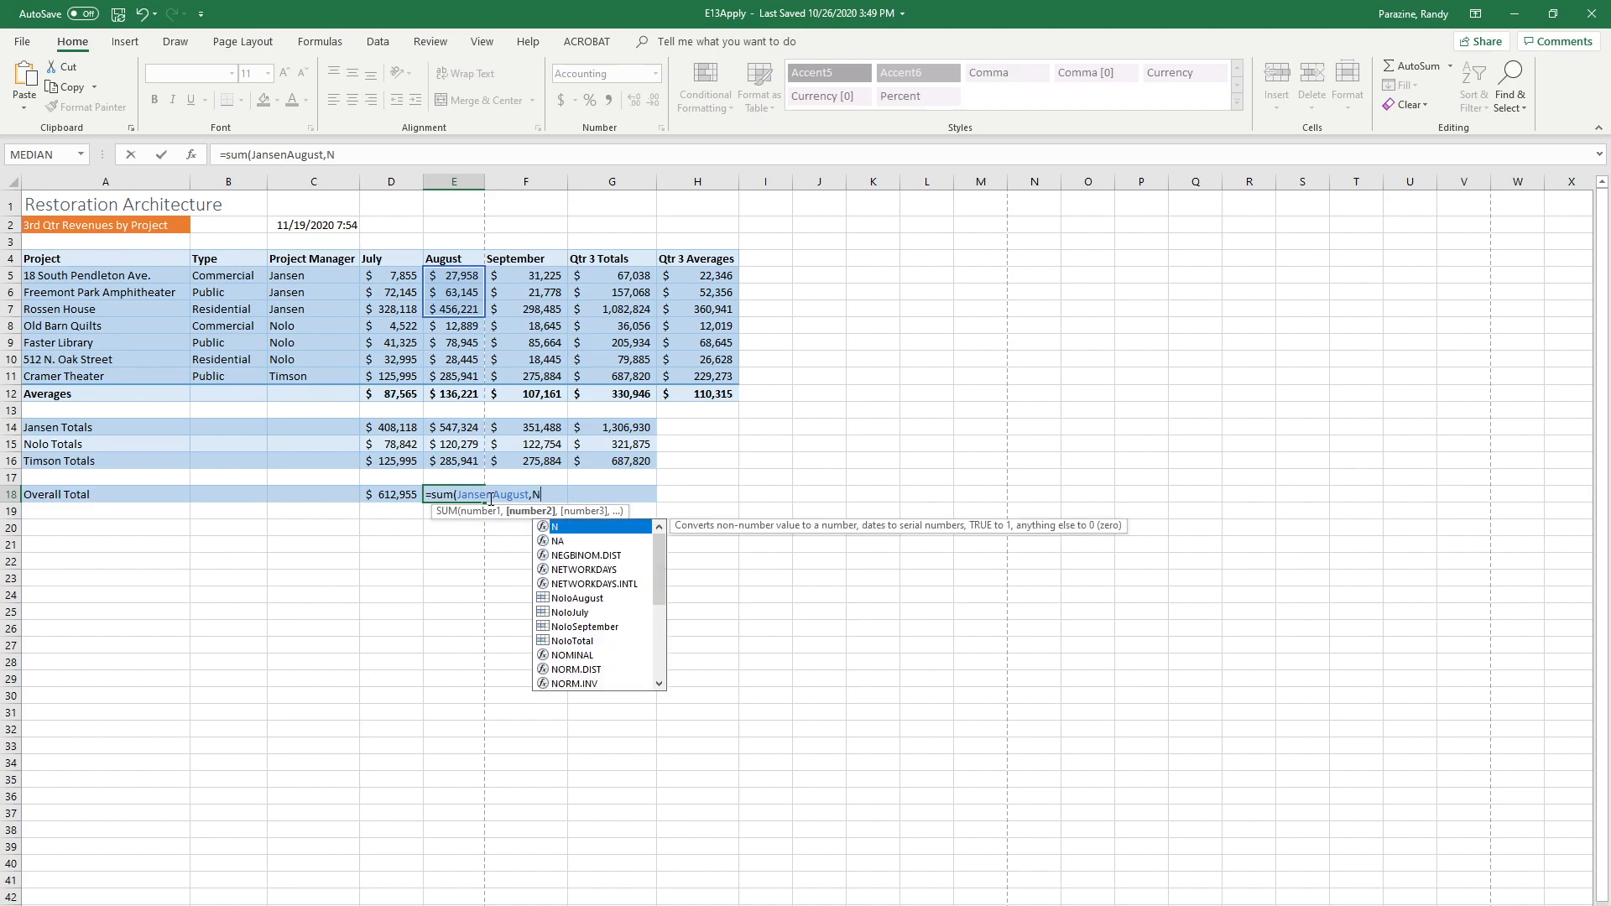
type("August")
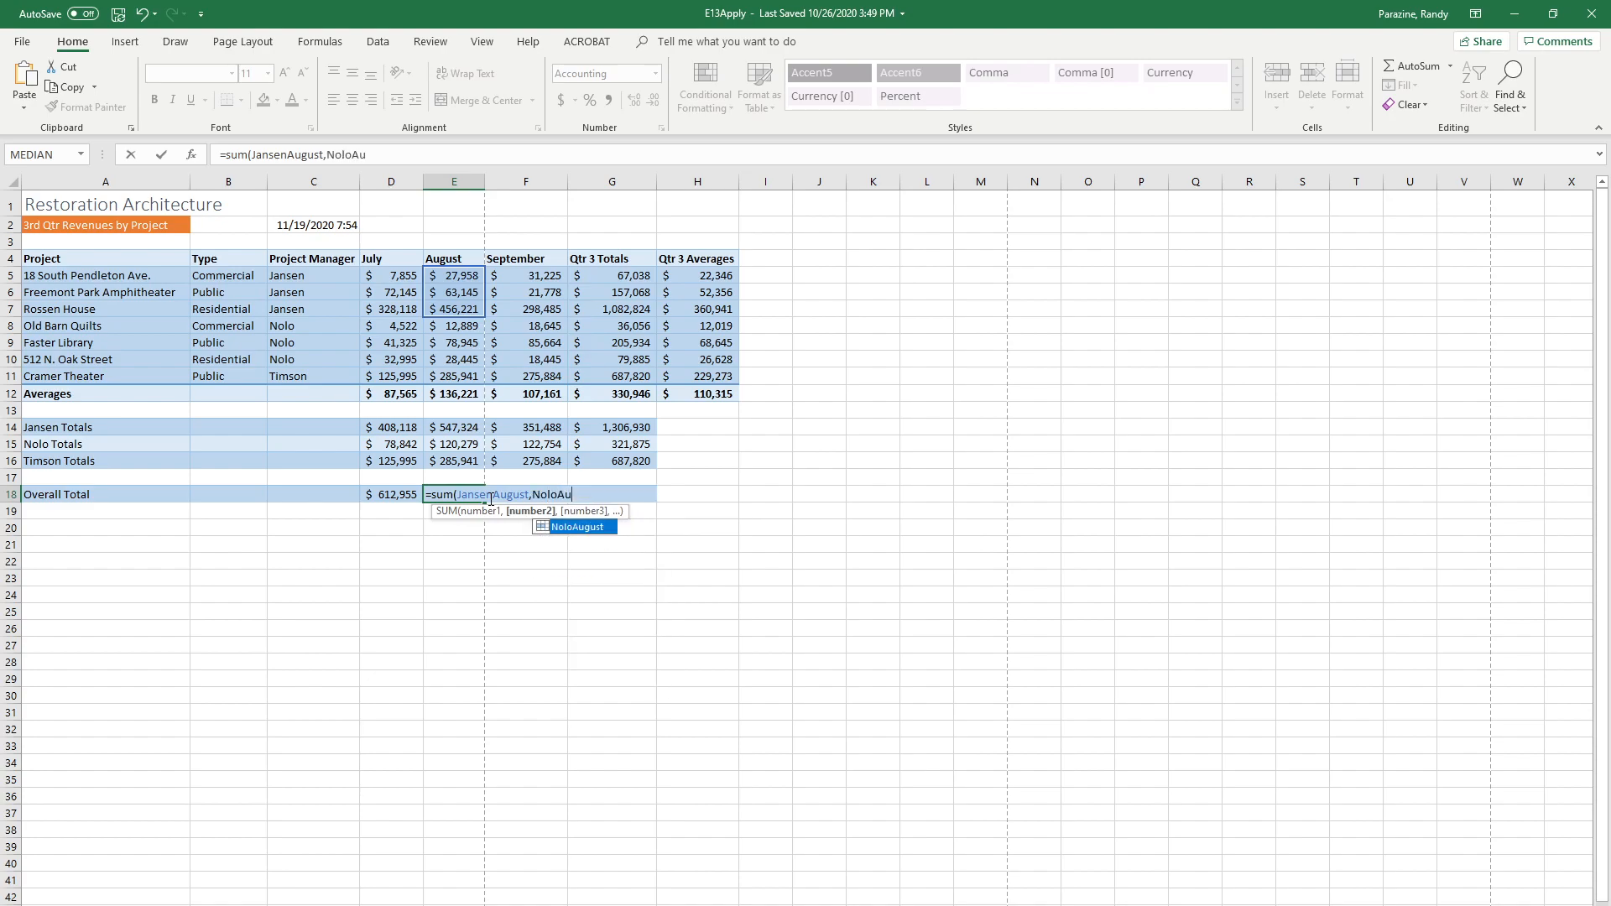
type(", ")
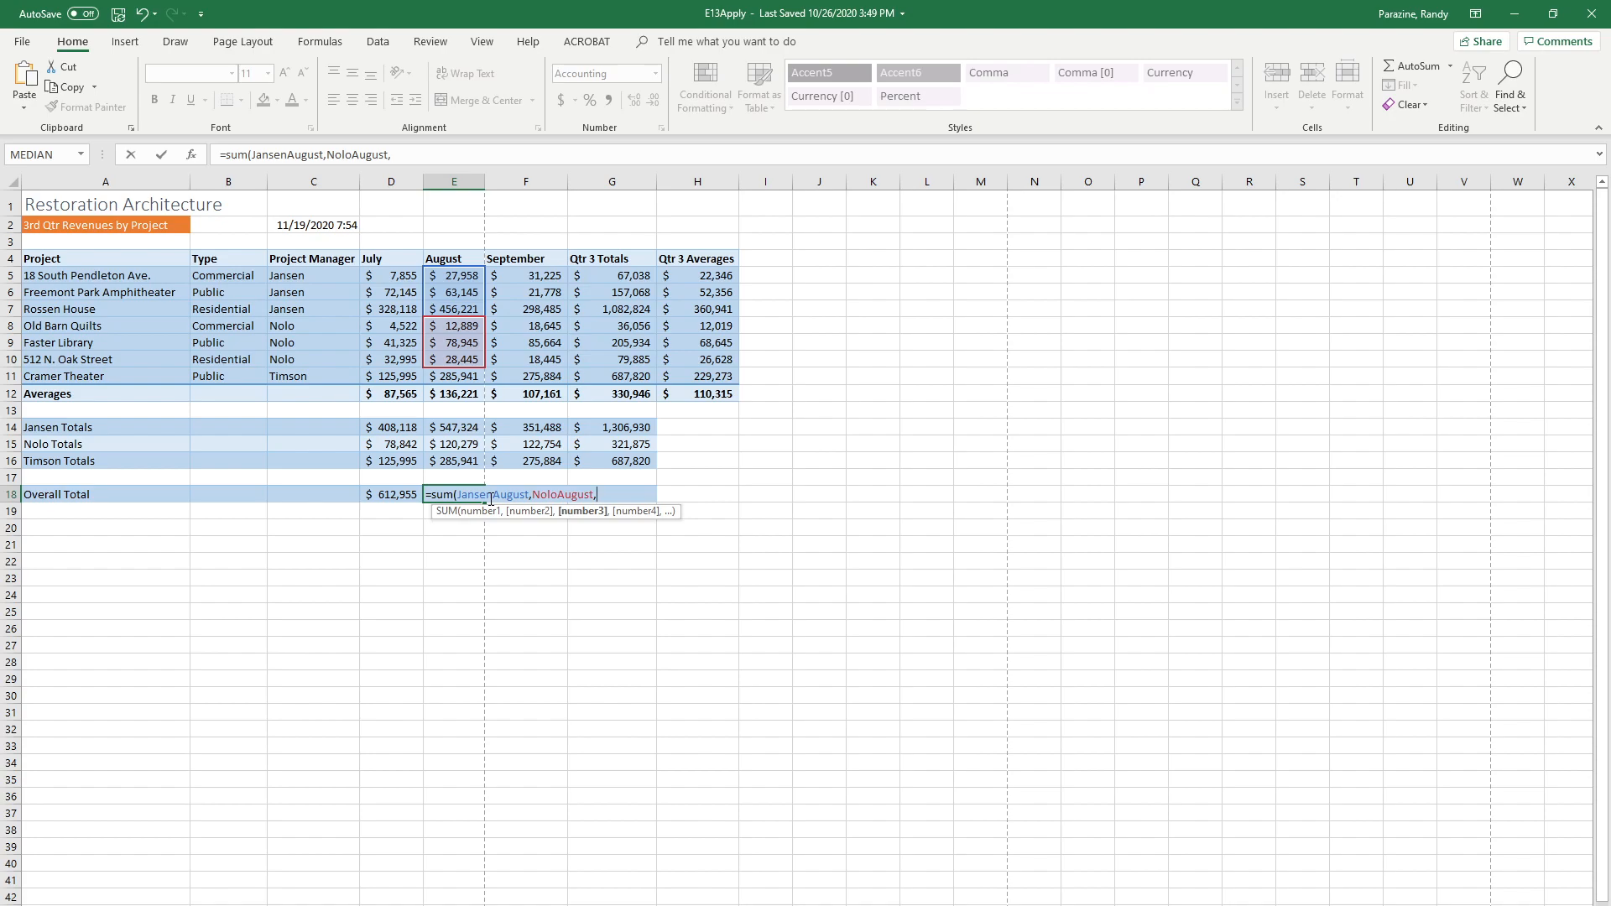
type("Timson")
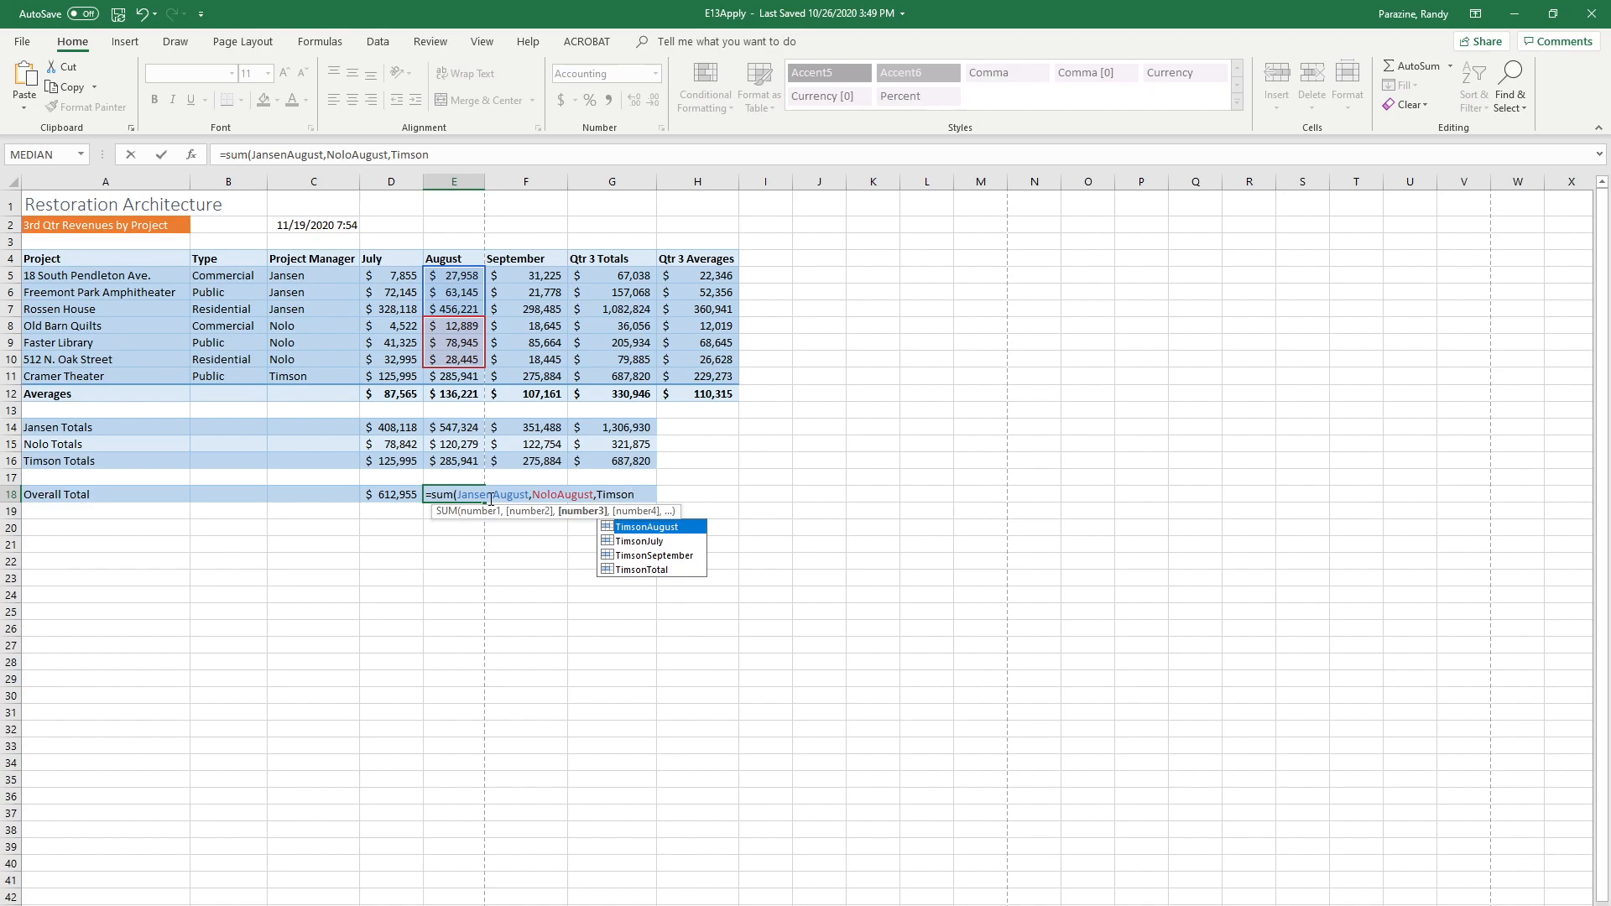
type("August")
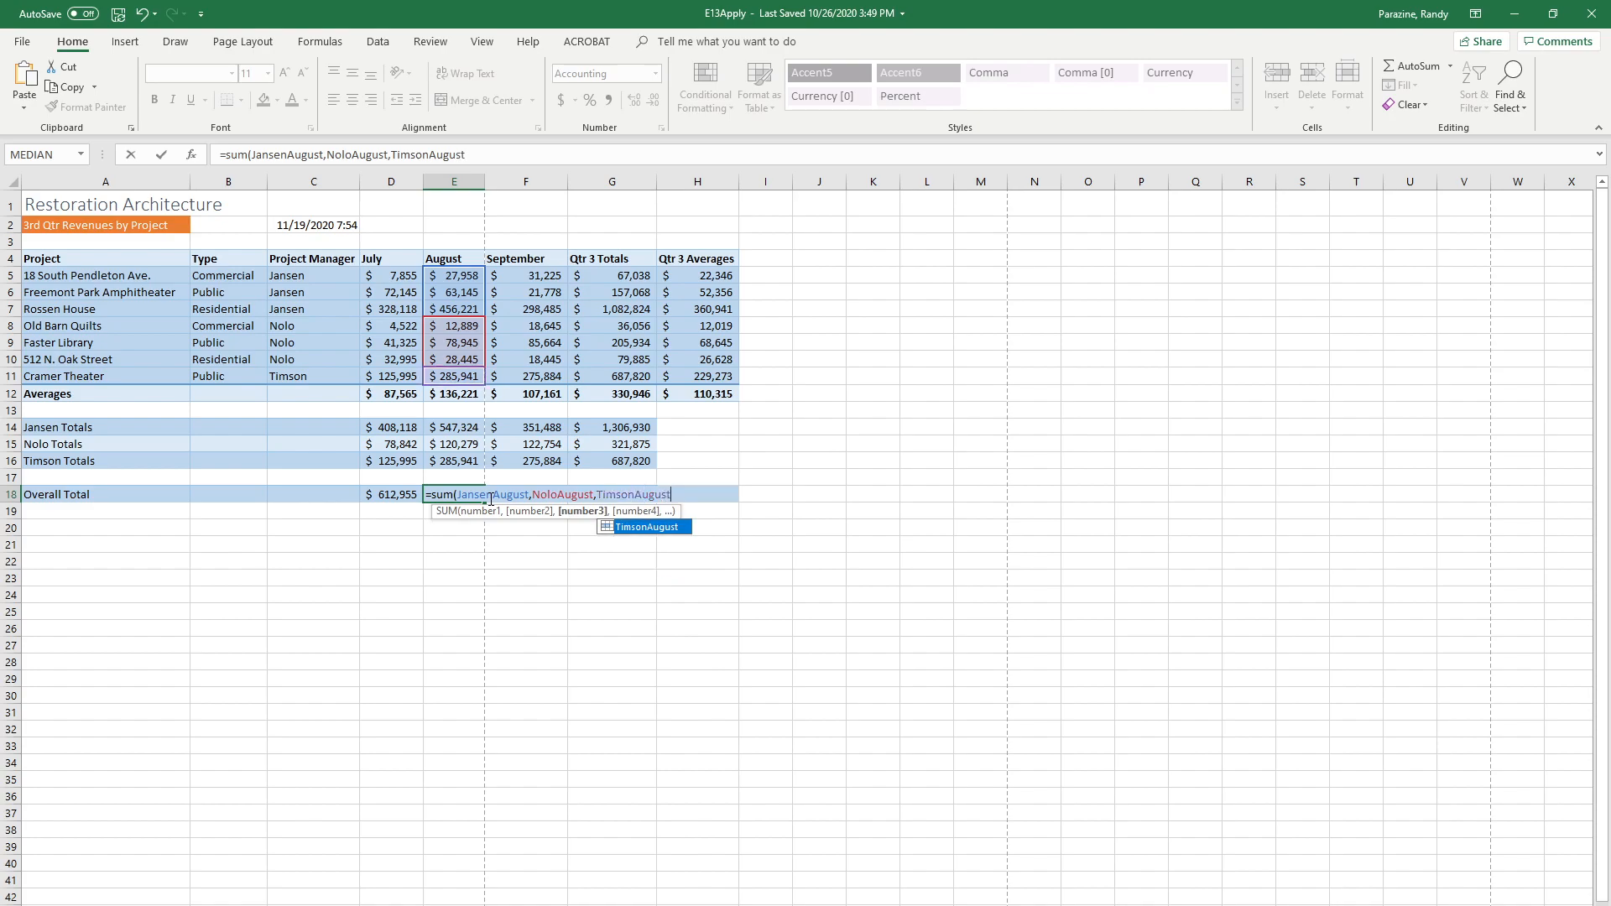
type(")")
key("Return")
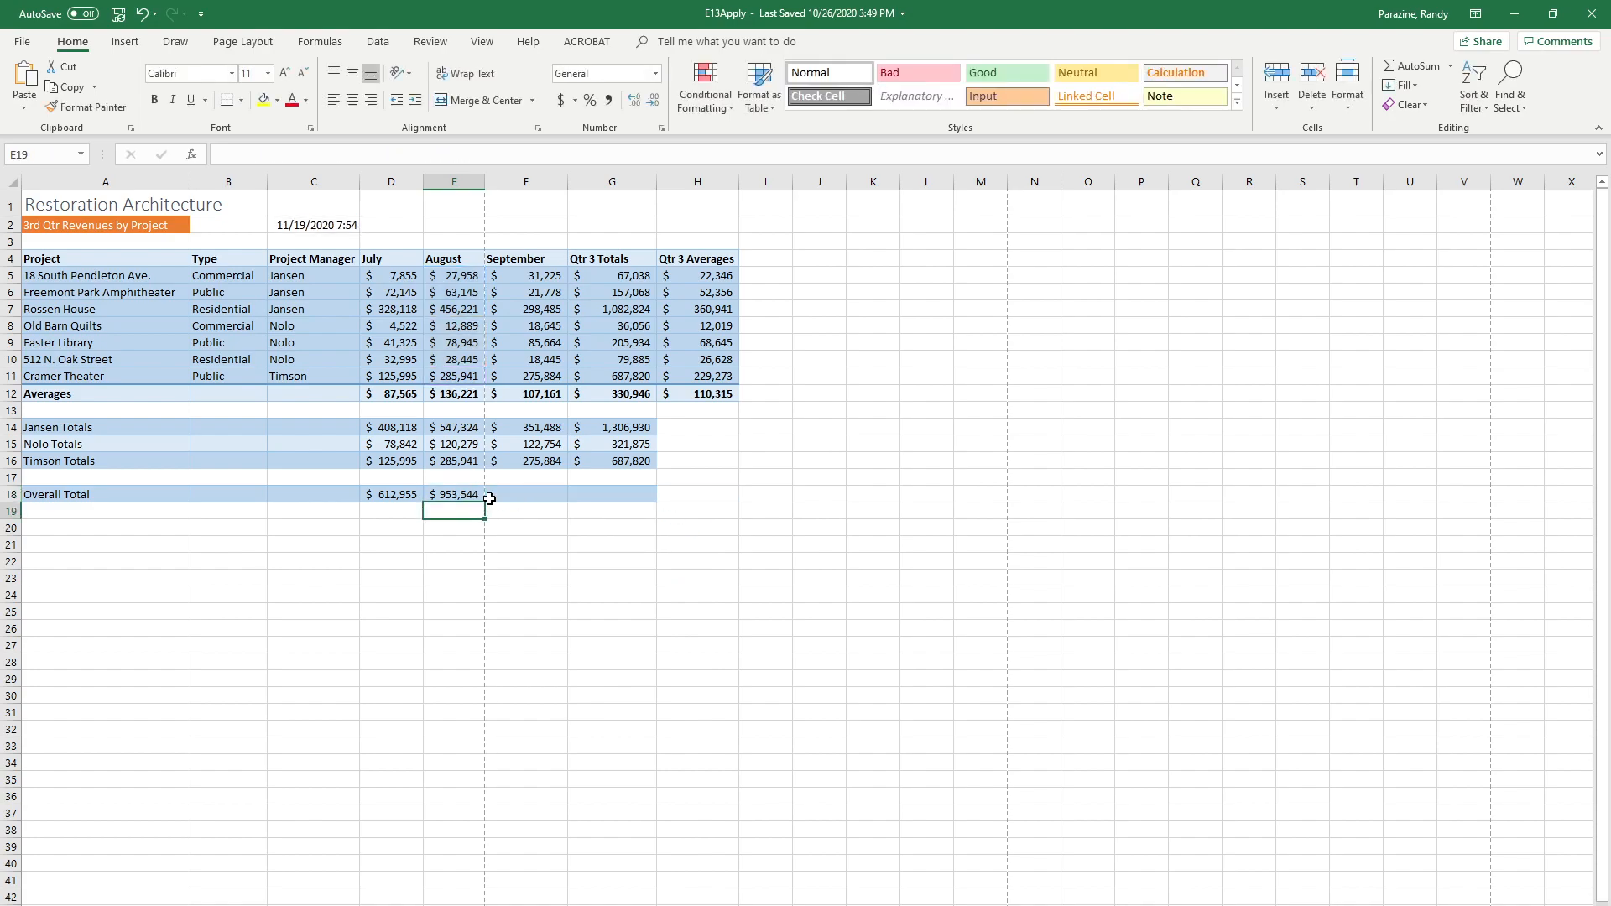
- Enter a SUM formula over the named ranges JansenSeptember, NoloSeptember and TimsonSeptember in cell F18 of the Overall Total row
left_click(521, 492)
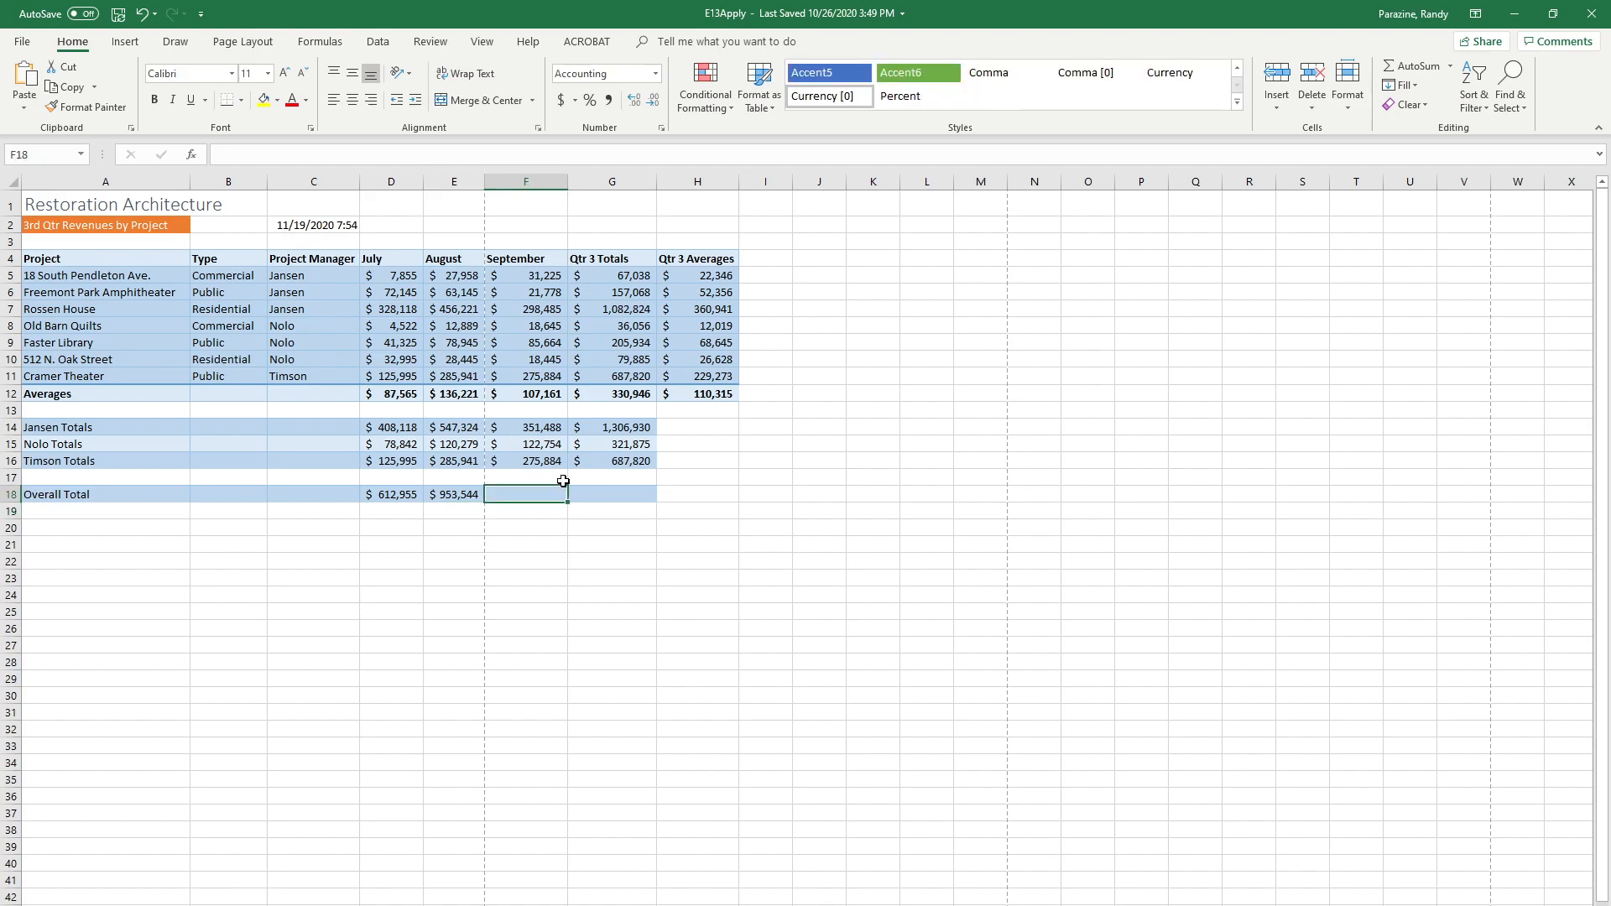
type("=s")
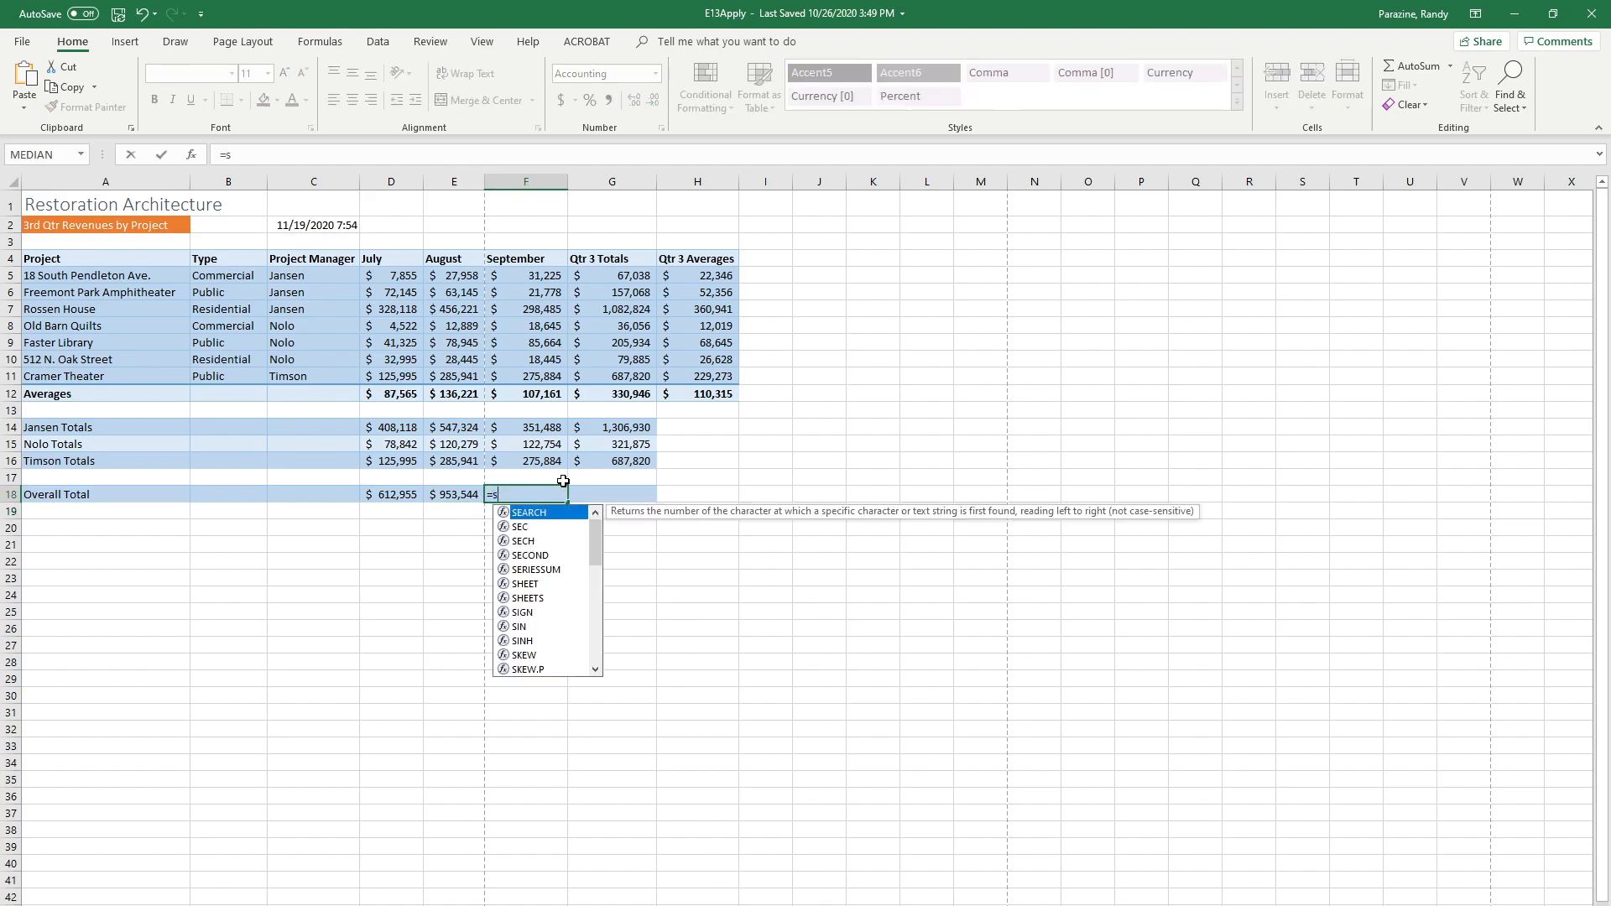
type("um(")
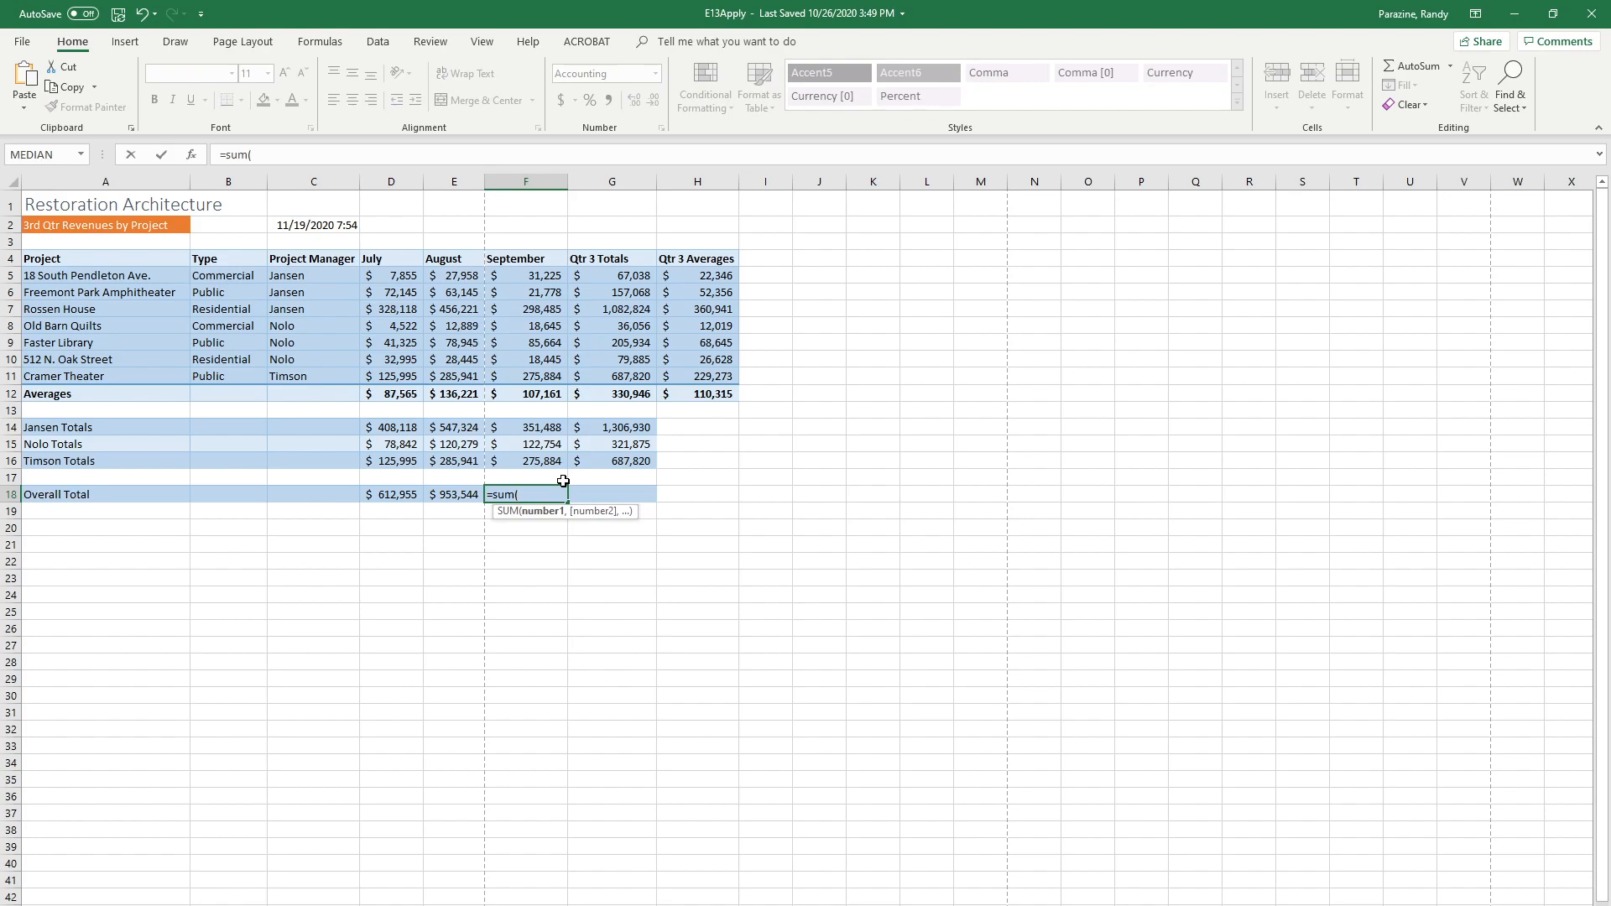
type("Jan")
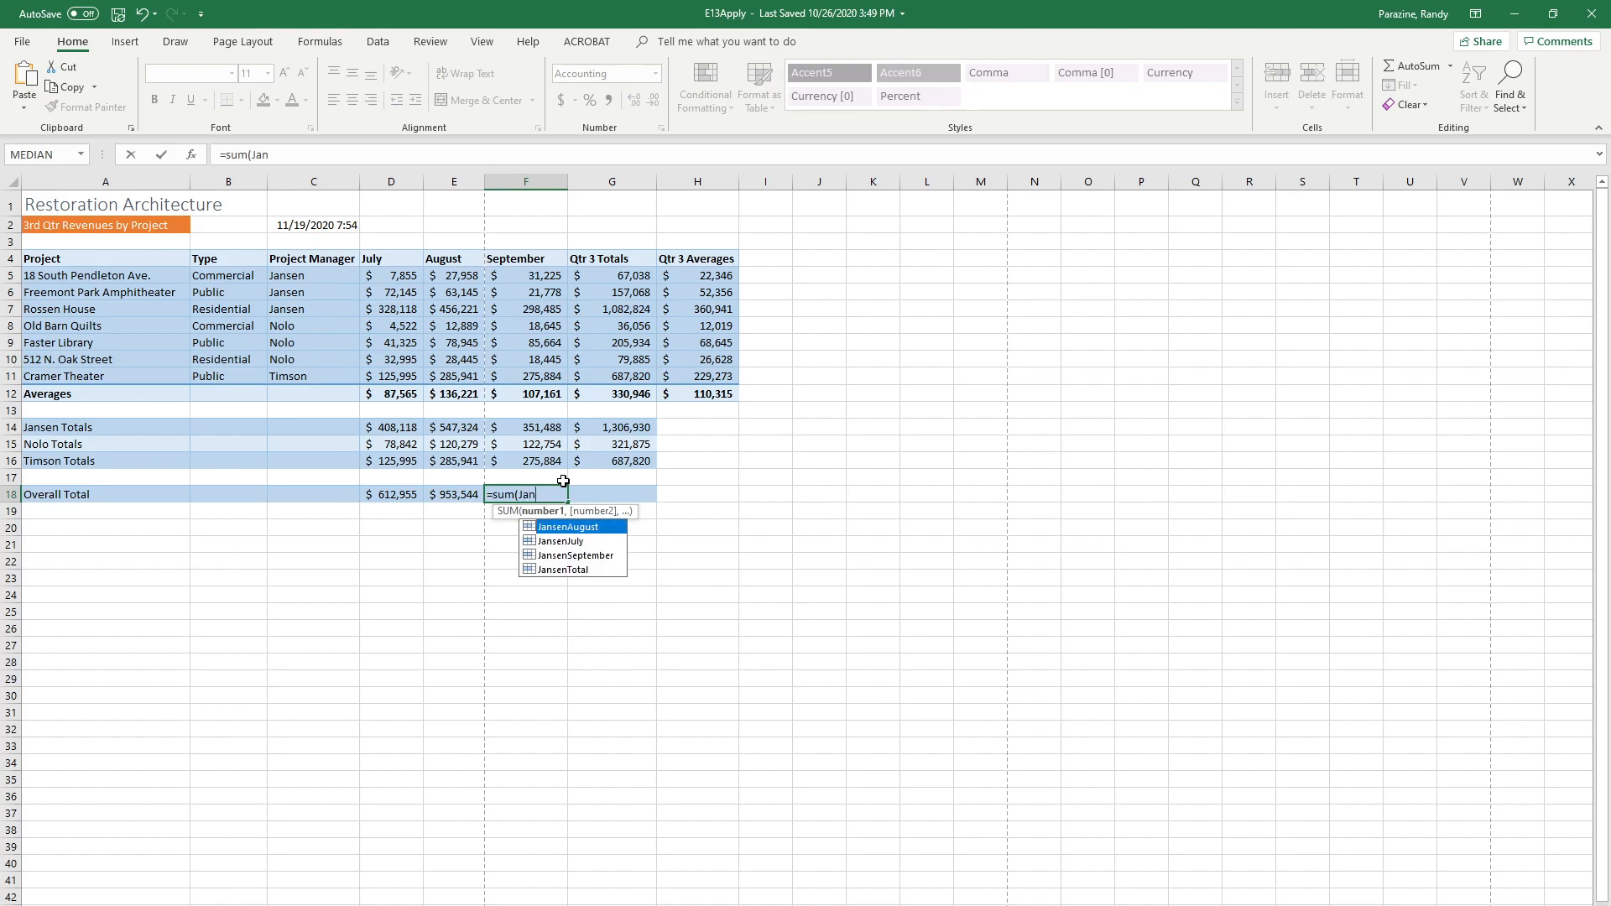
type("senSept")
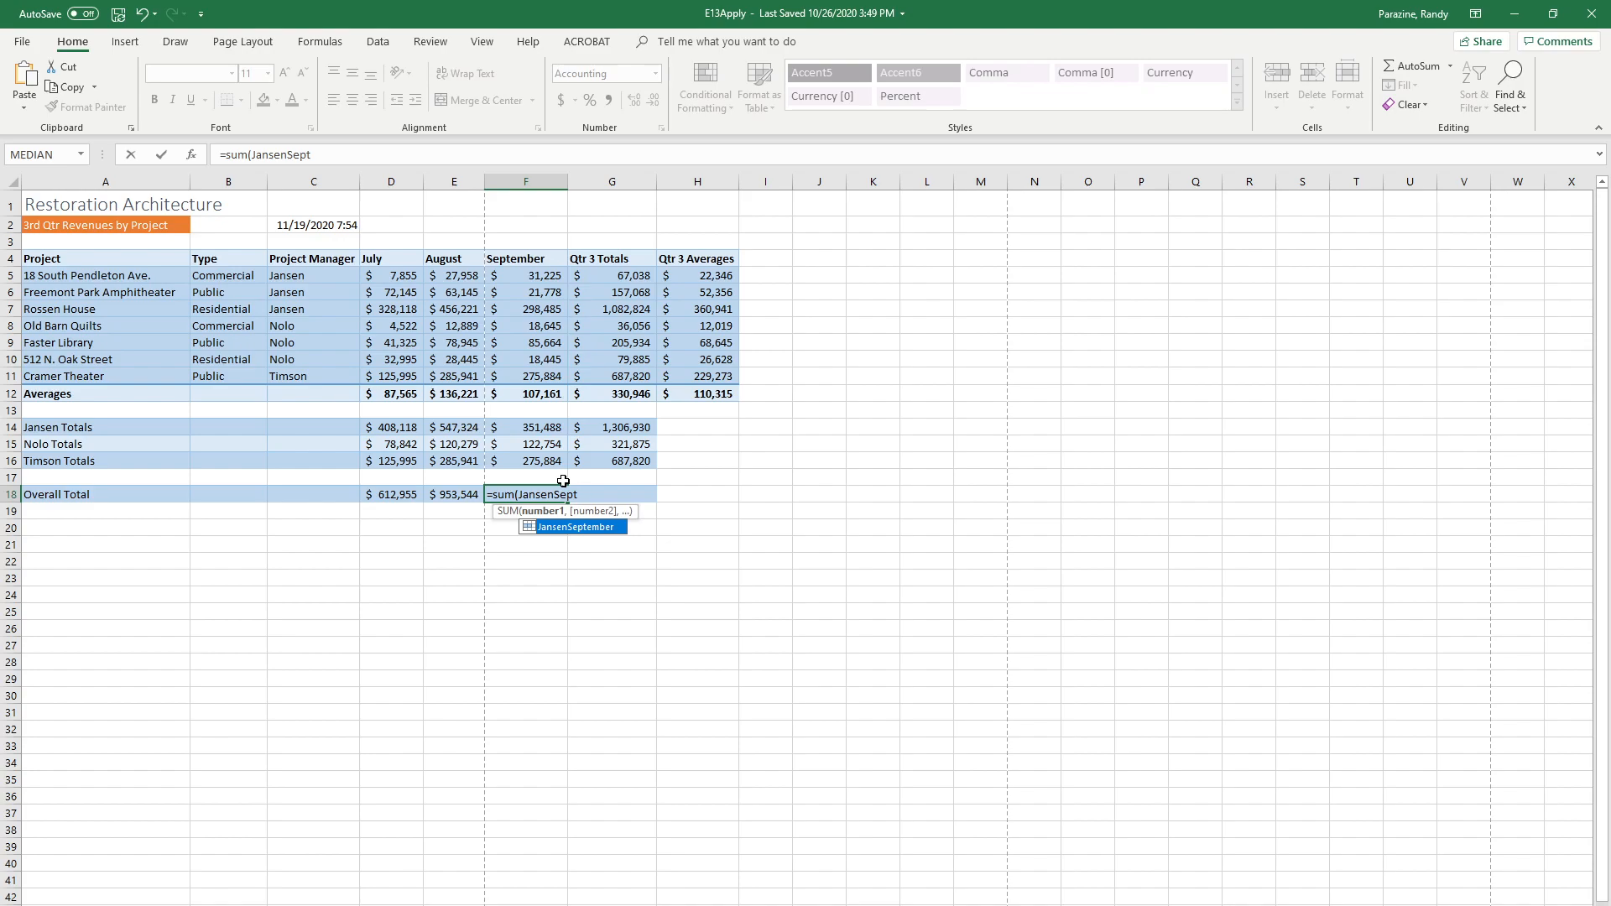
type("ember")
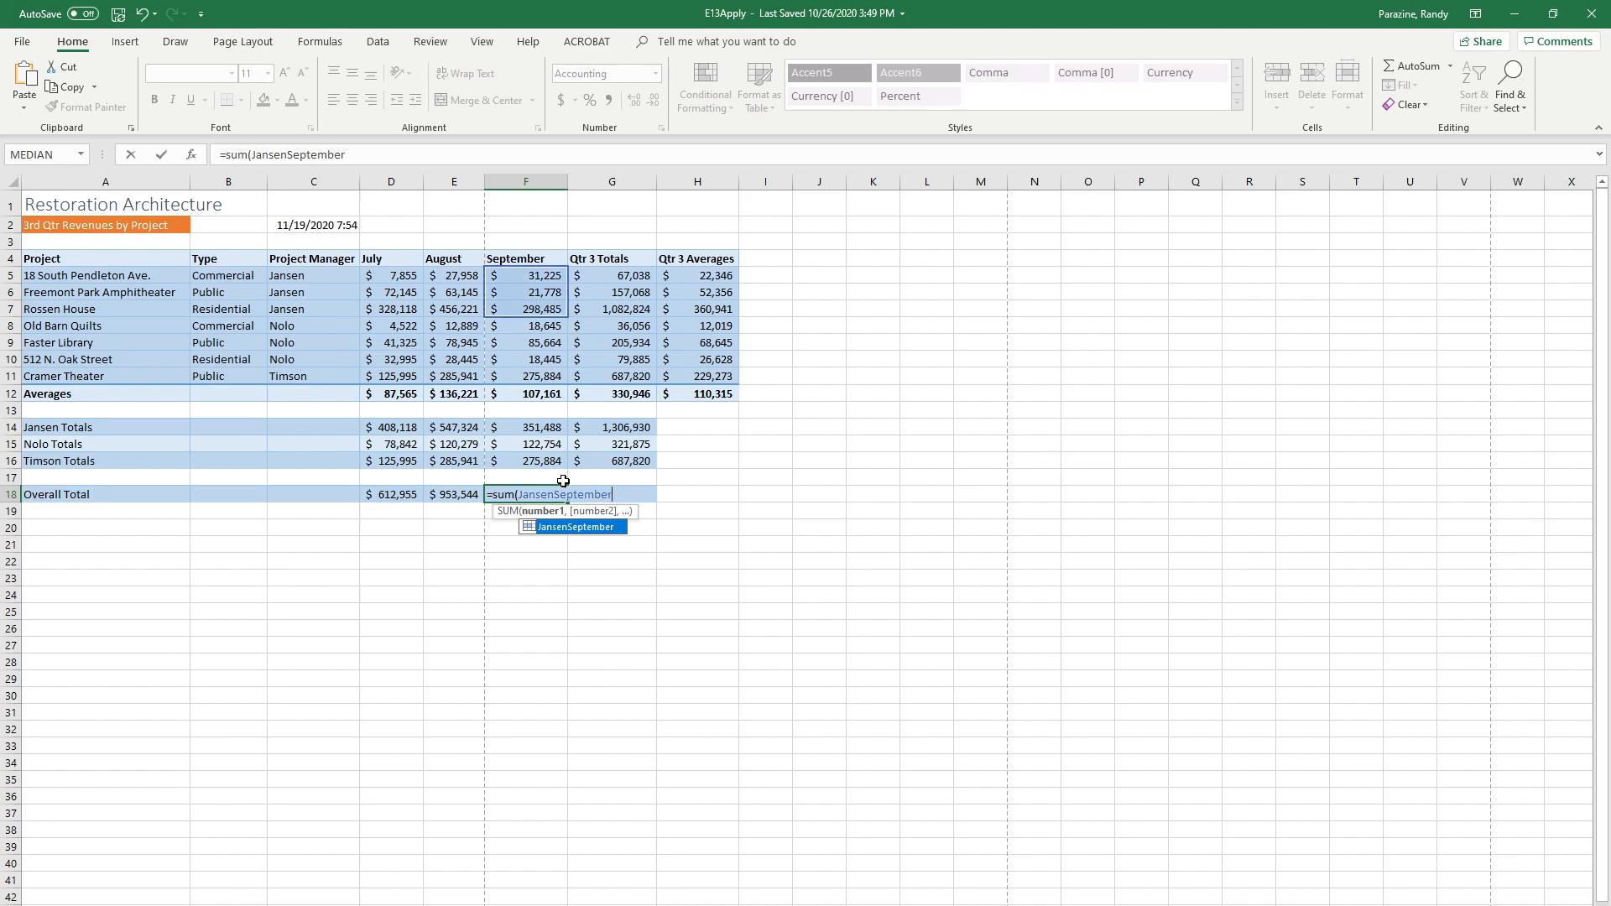
type(",No")
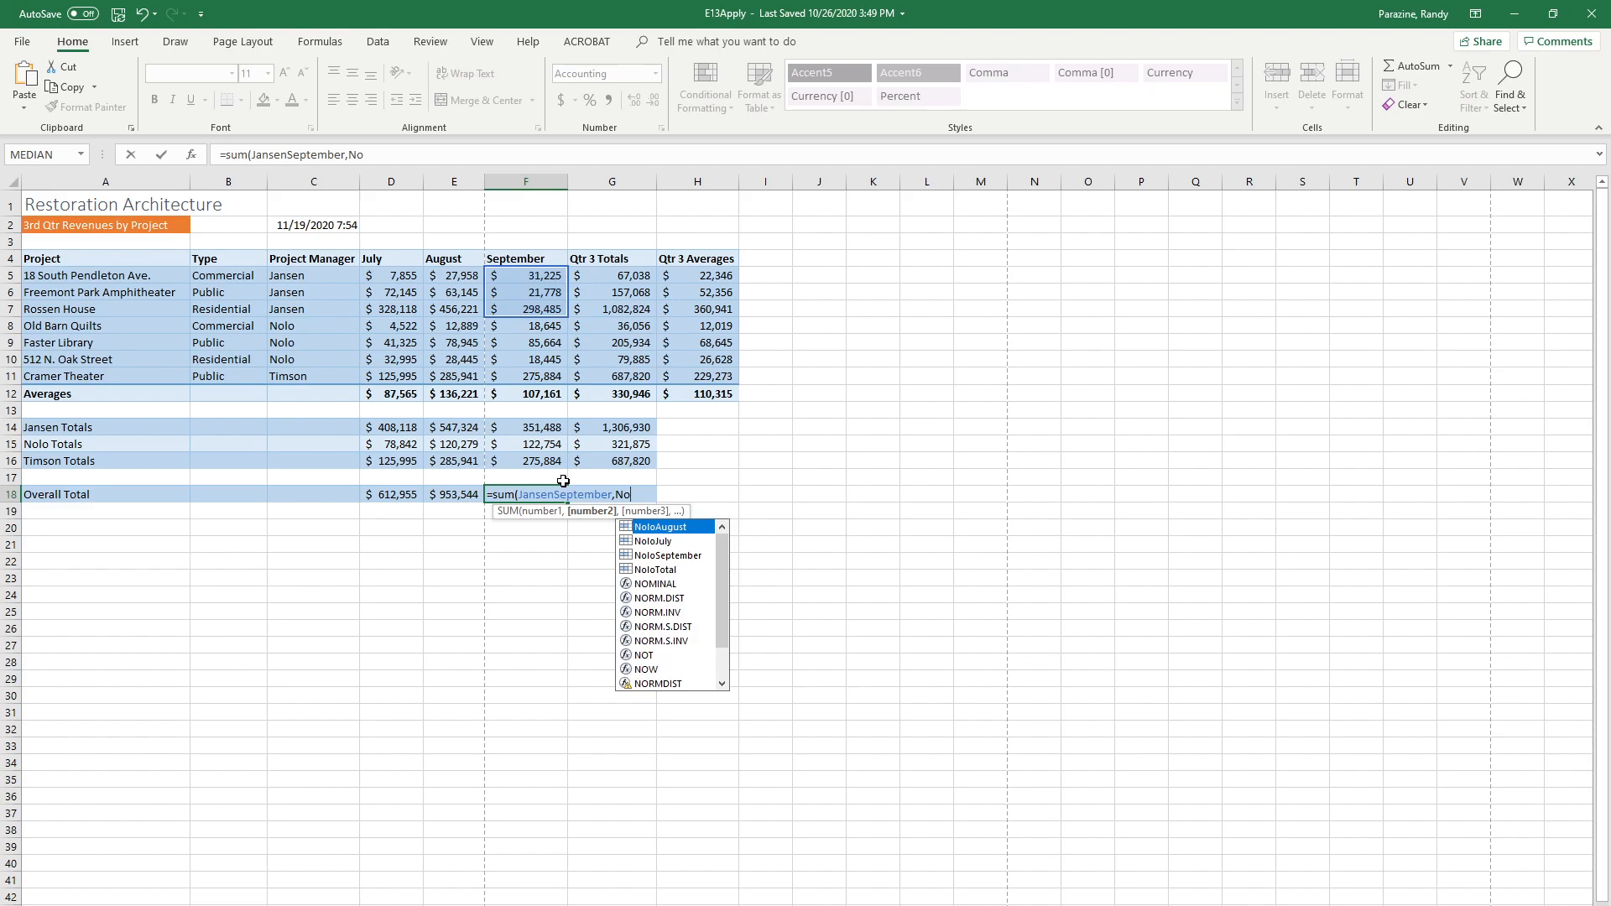
type("loS")
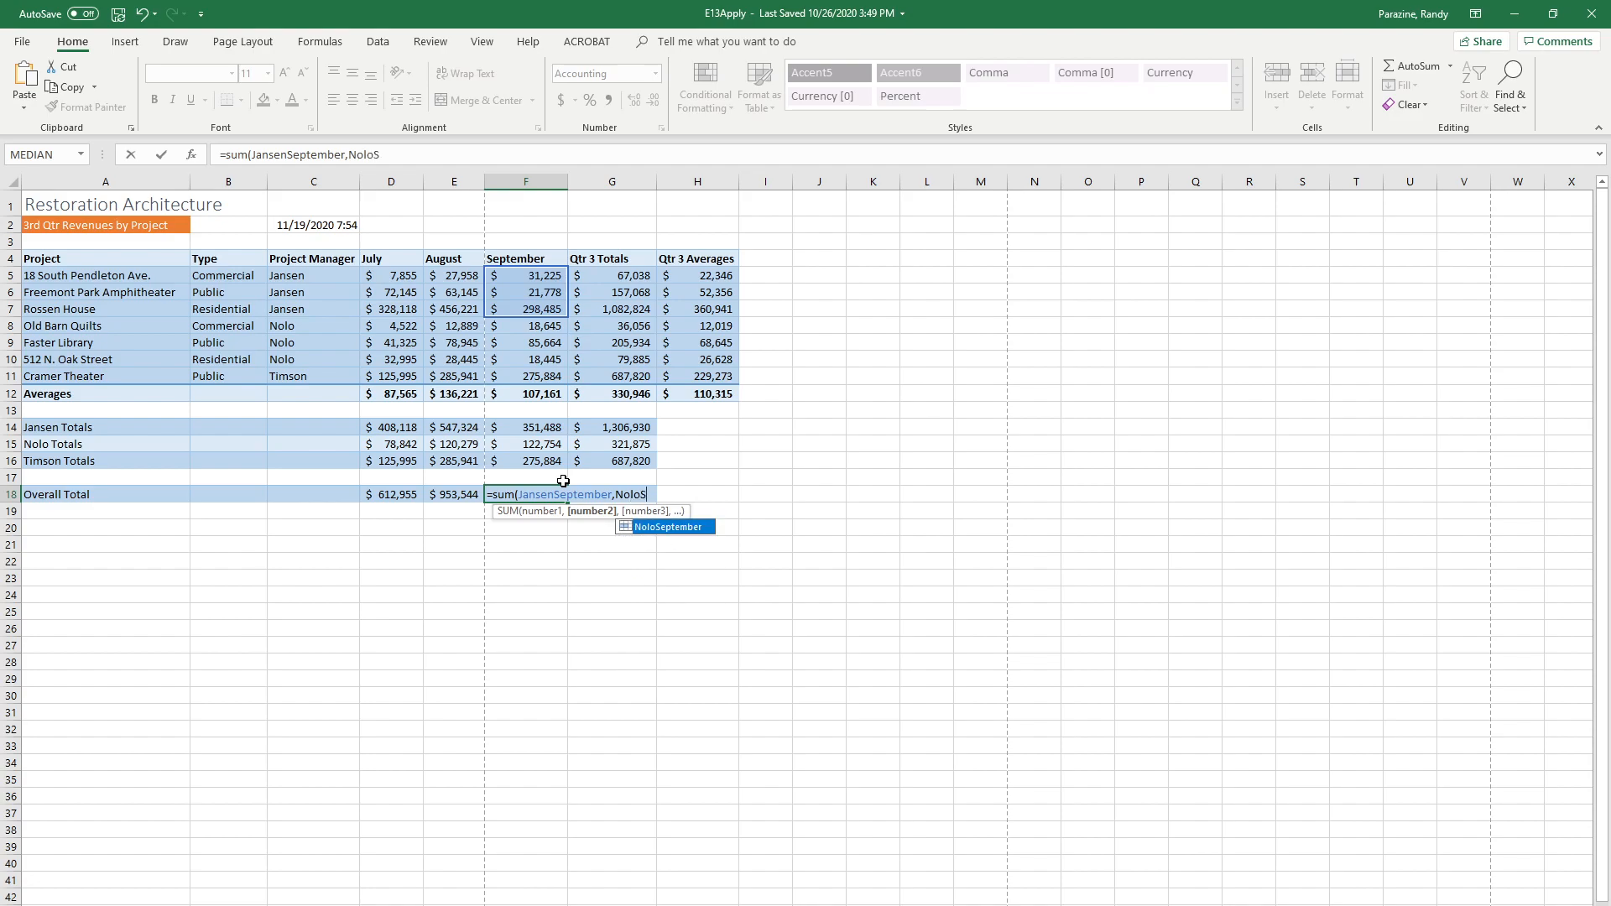
type("eptember,")
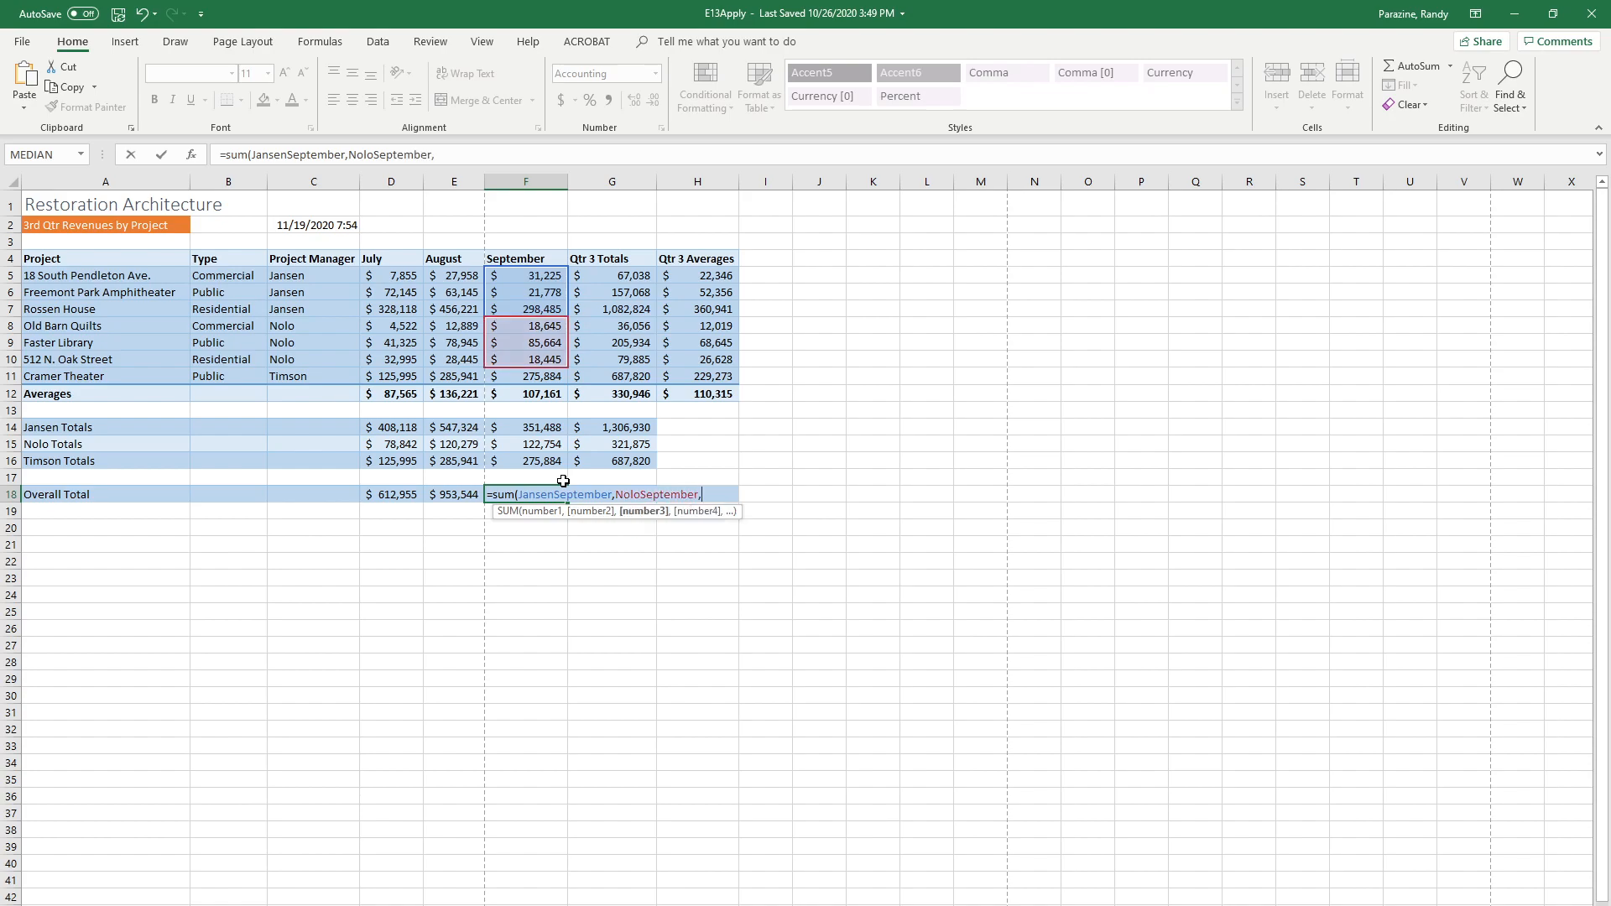
type("Timson")
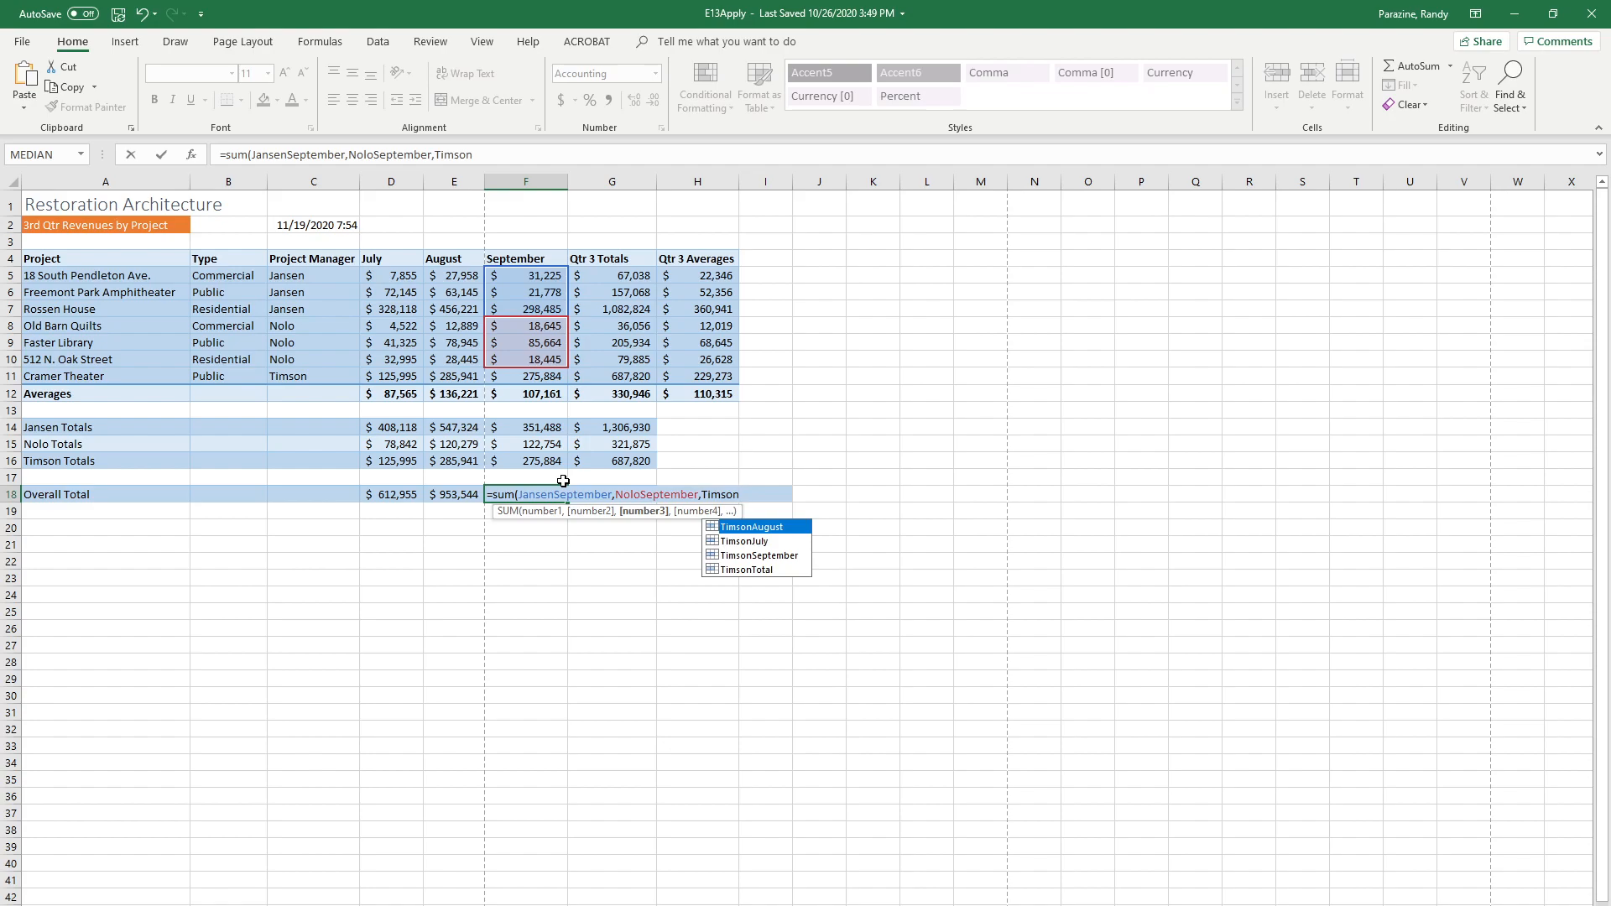
type("September")
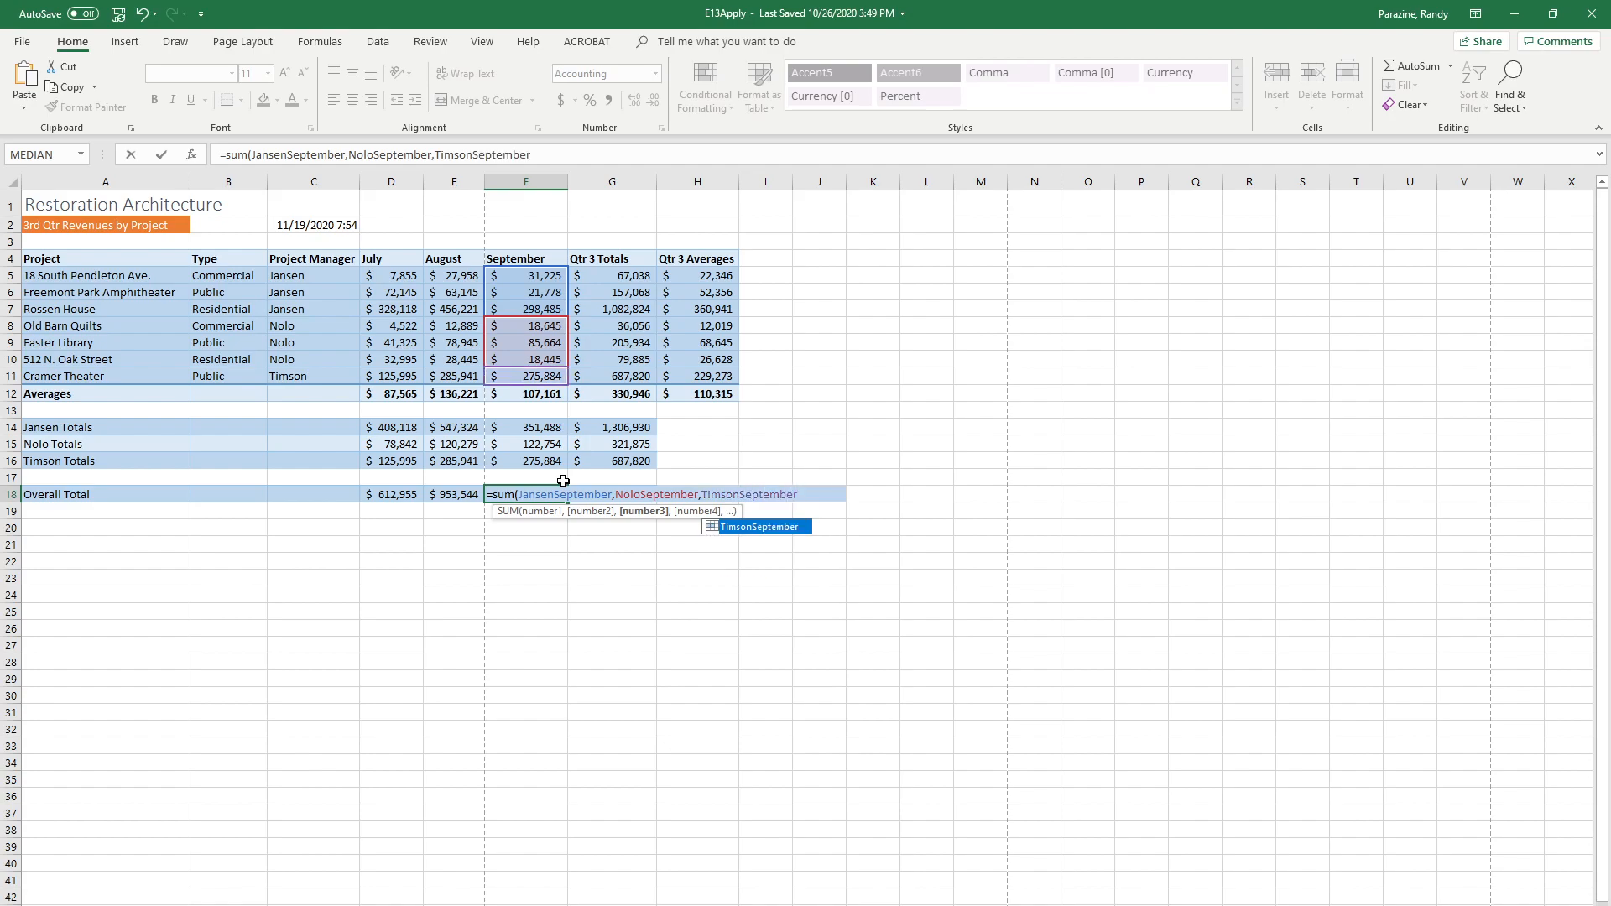
type(")")
key("Return")
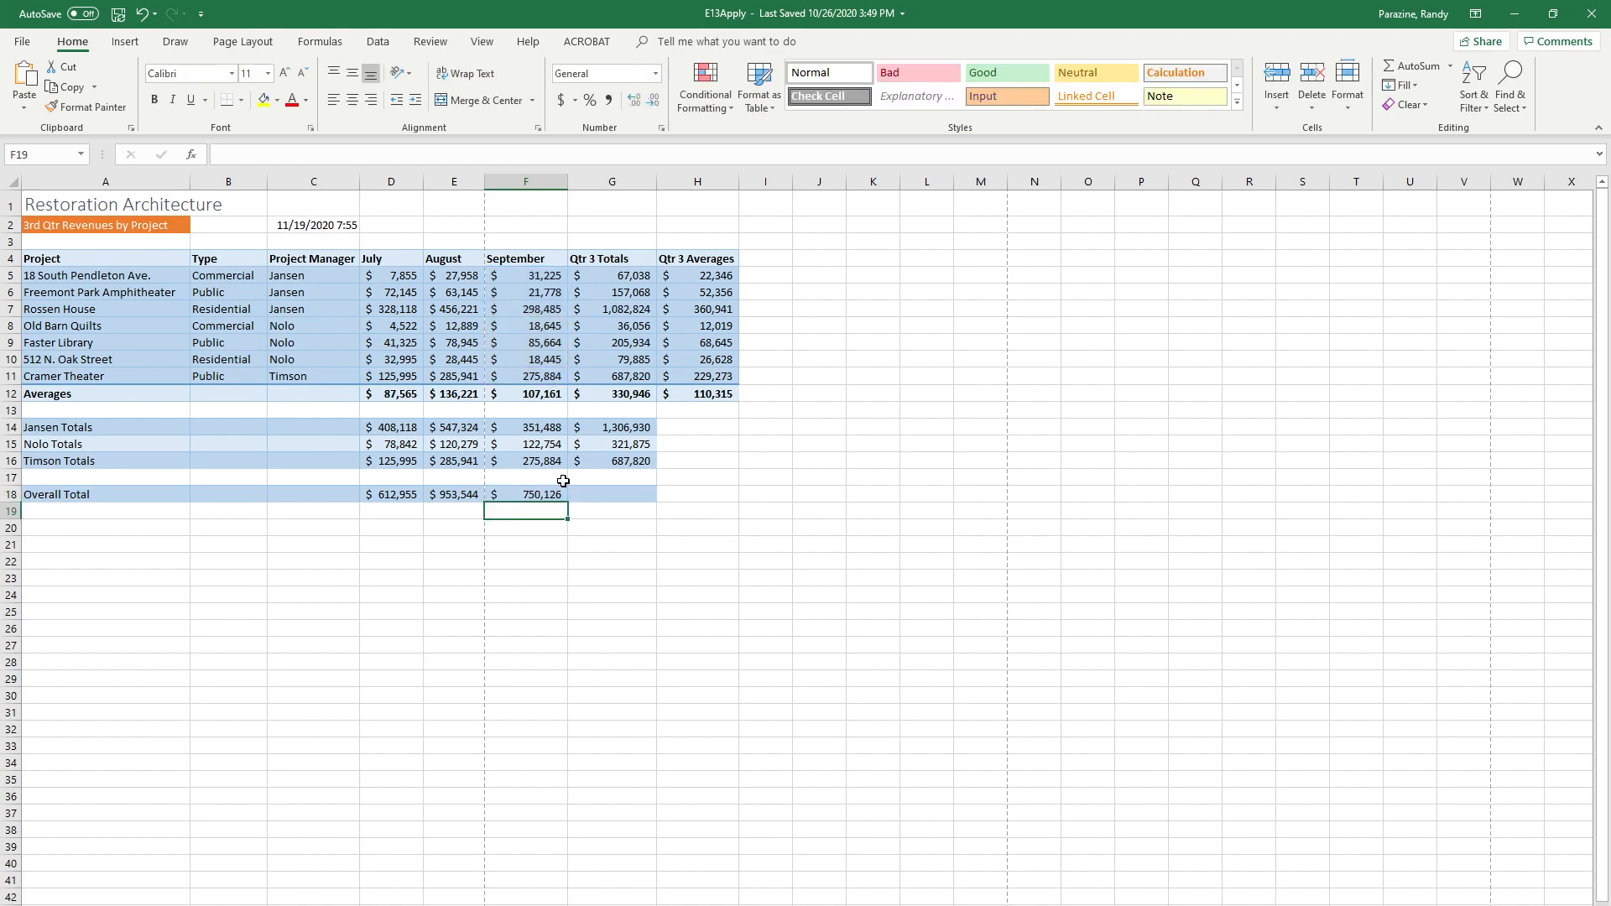
- Enter a SUM formula over the named ranges JansenTotal, NoloTotal and TimsonTotal in cell G18 of the Overall Total row
left_click(596, 497)
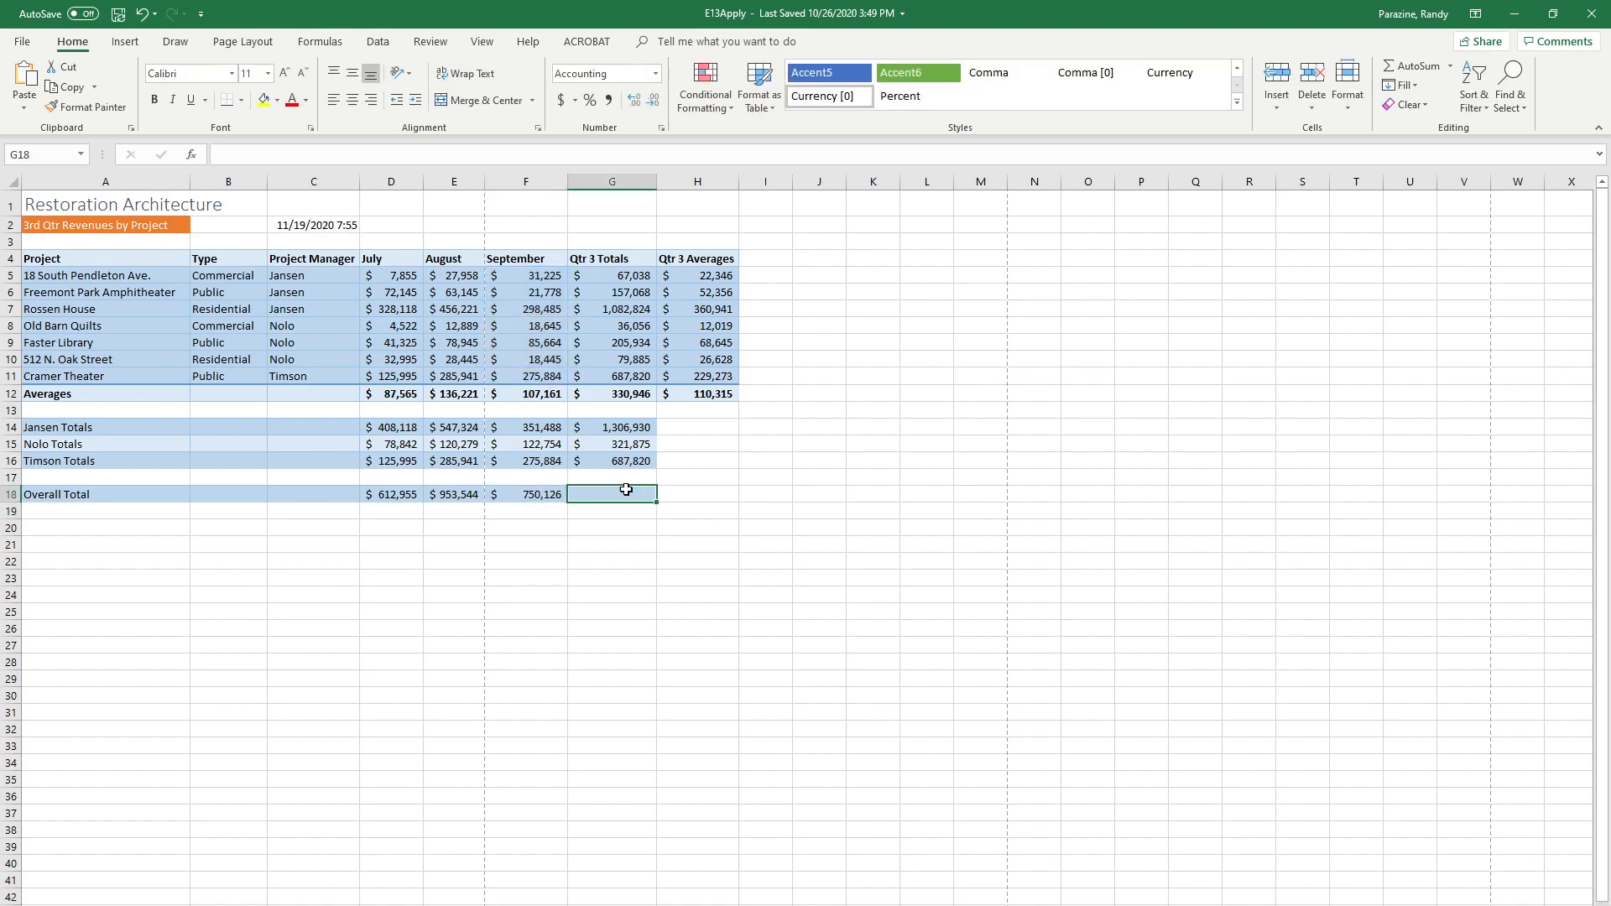
type("=sum")
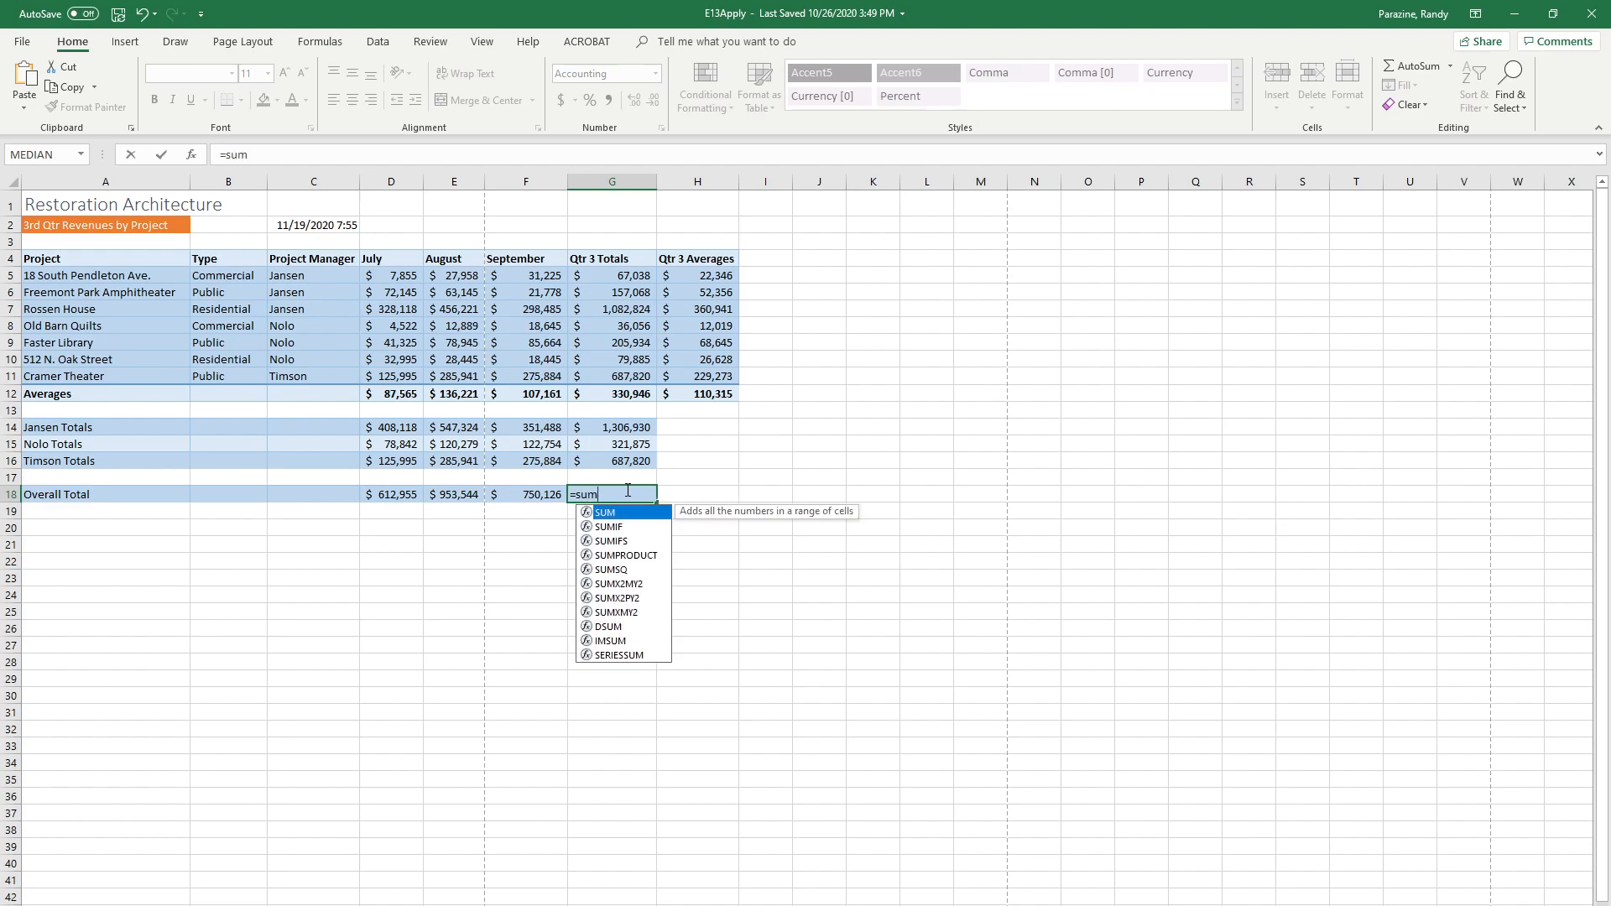
type("(Jans")
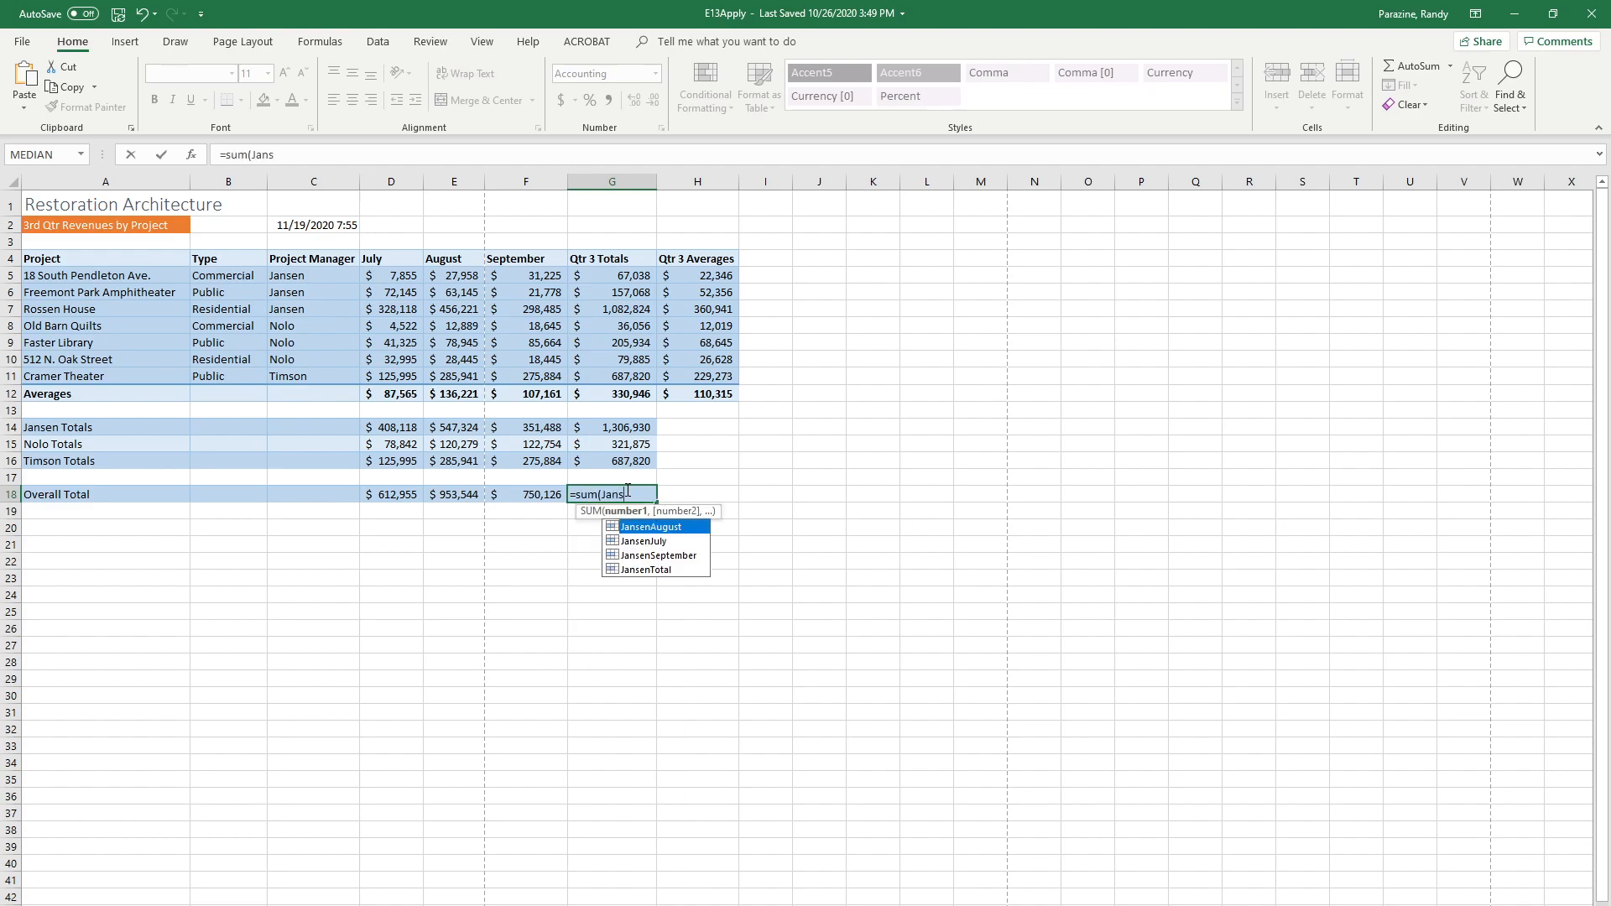
type("enTotal")
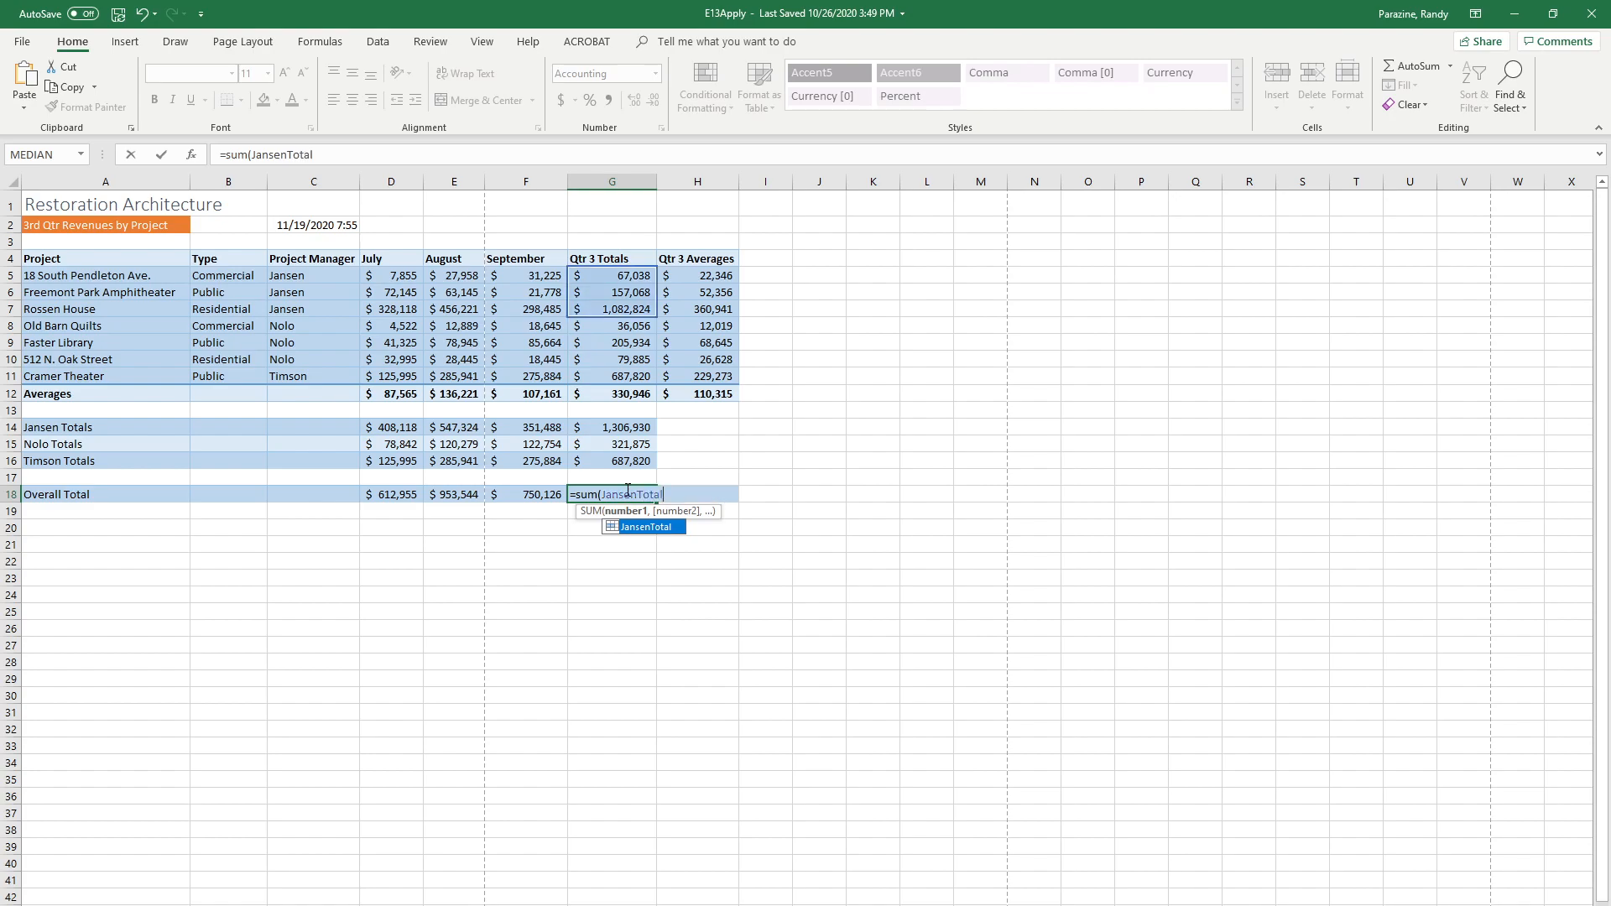
type(",Nolo")
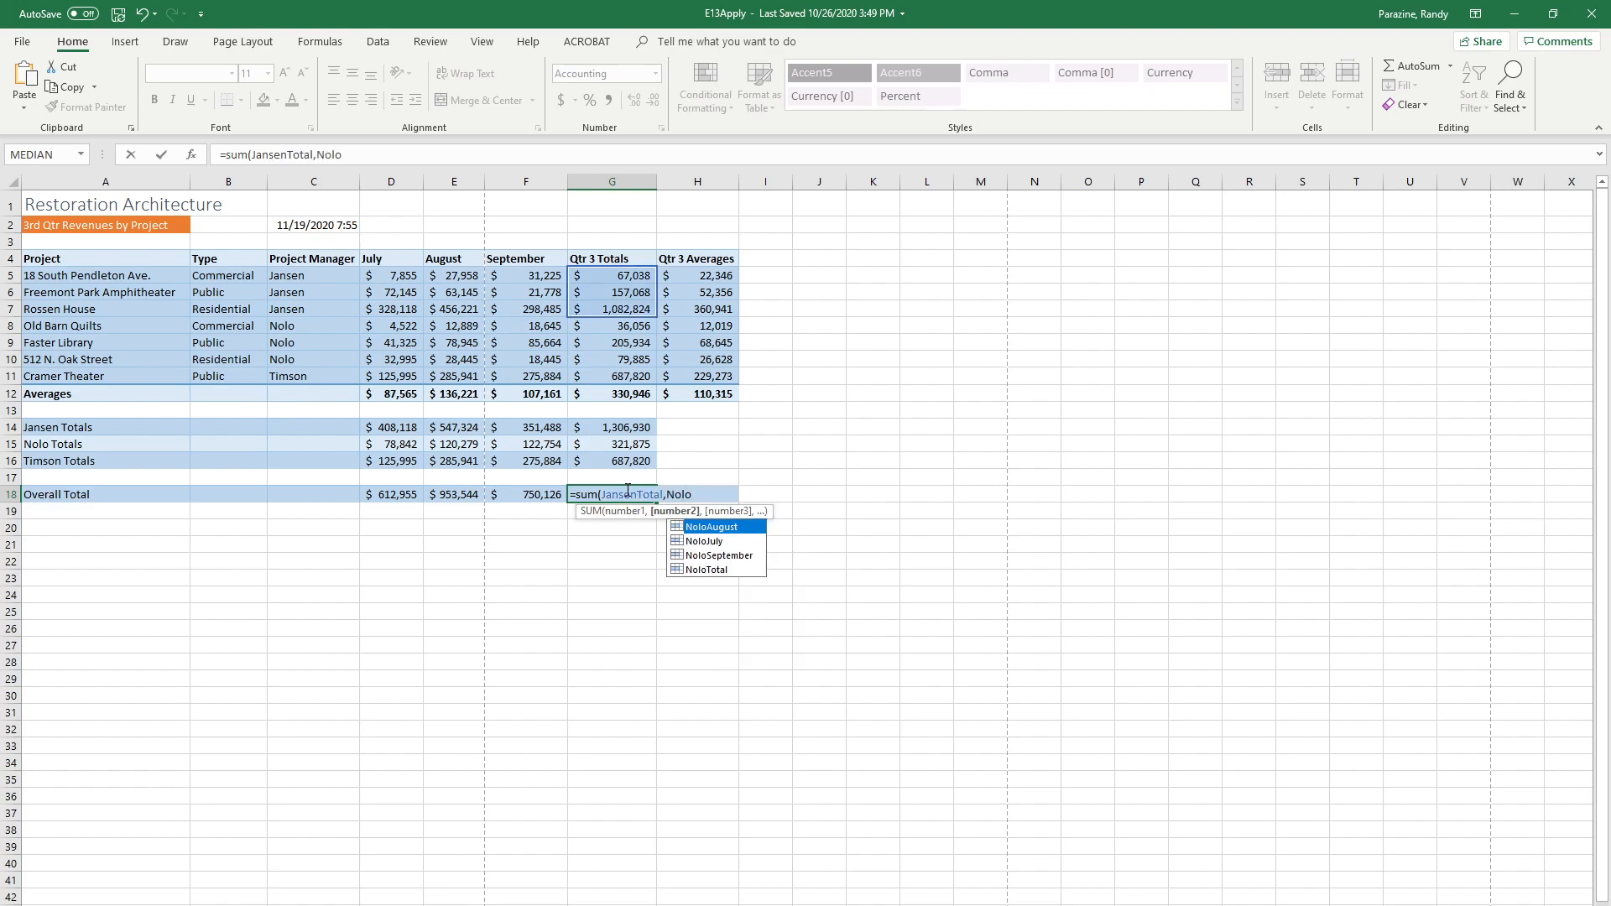
type("Total,")
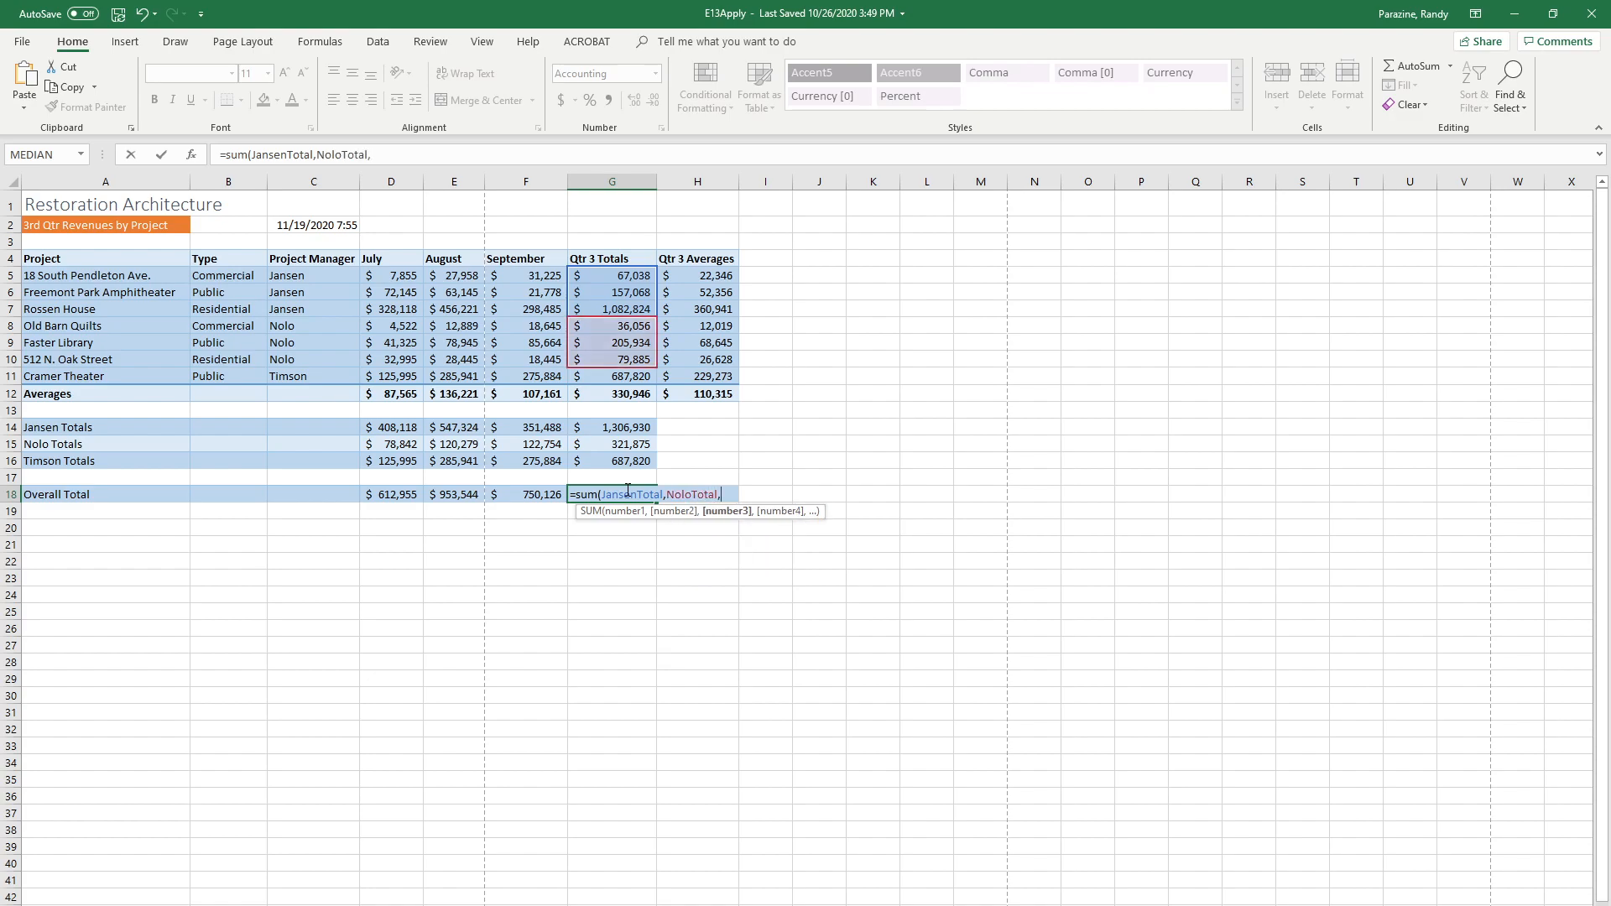
type("TimsonTotal")
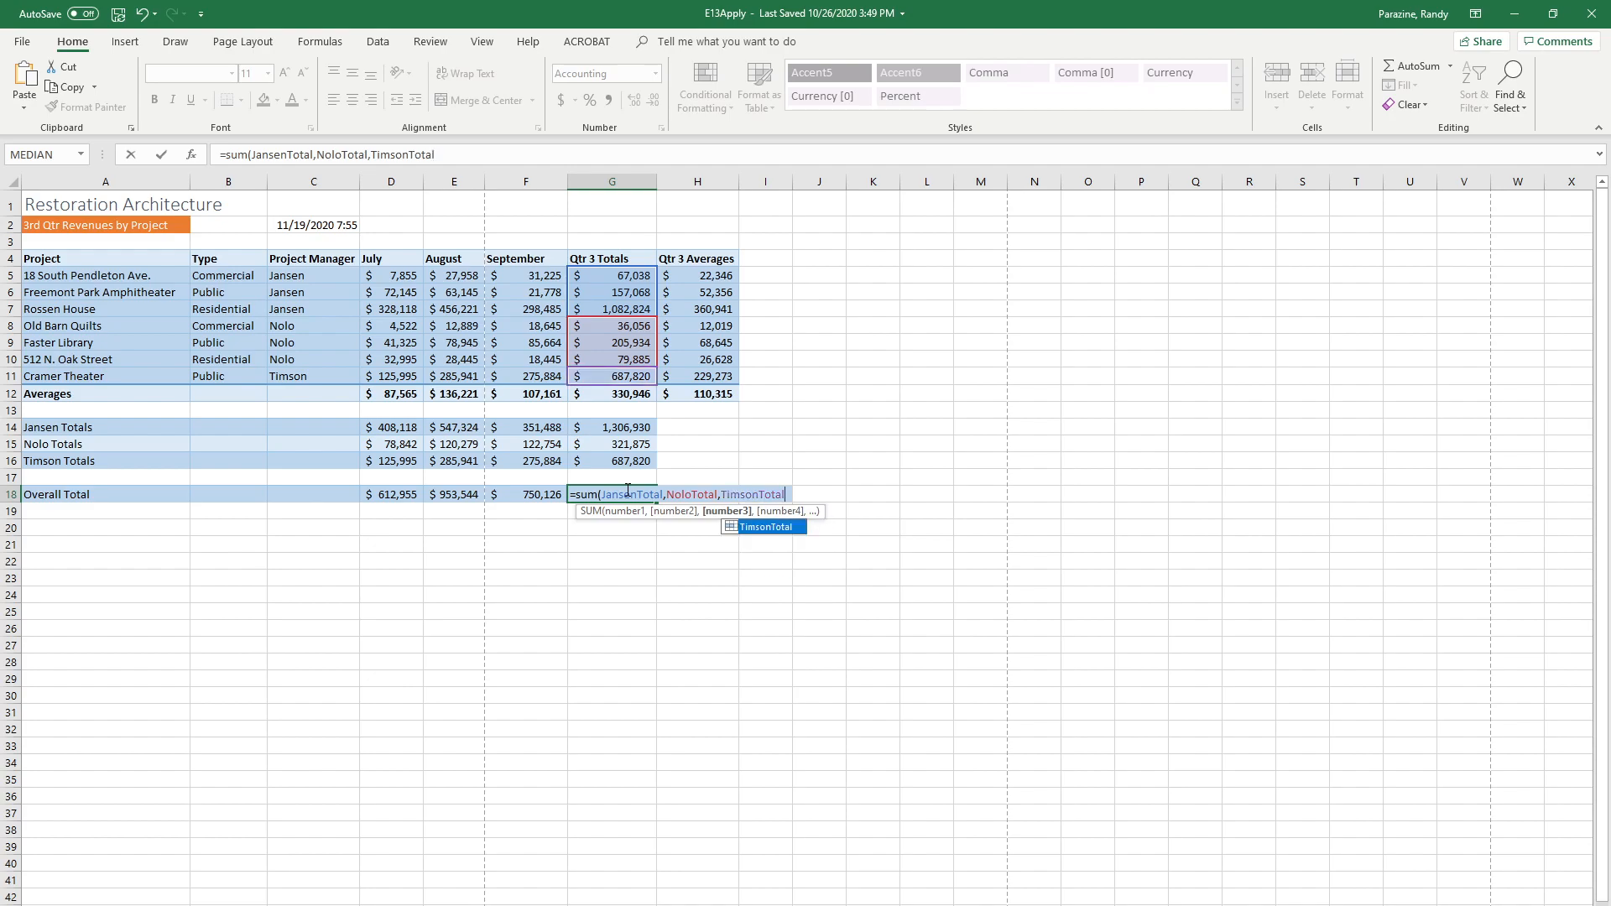
type(")")
key("Return")
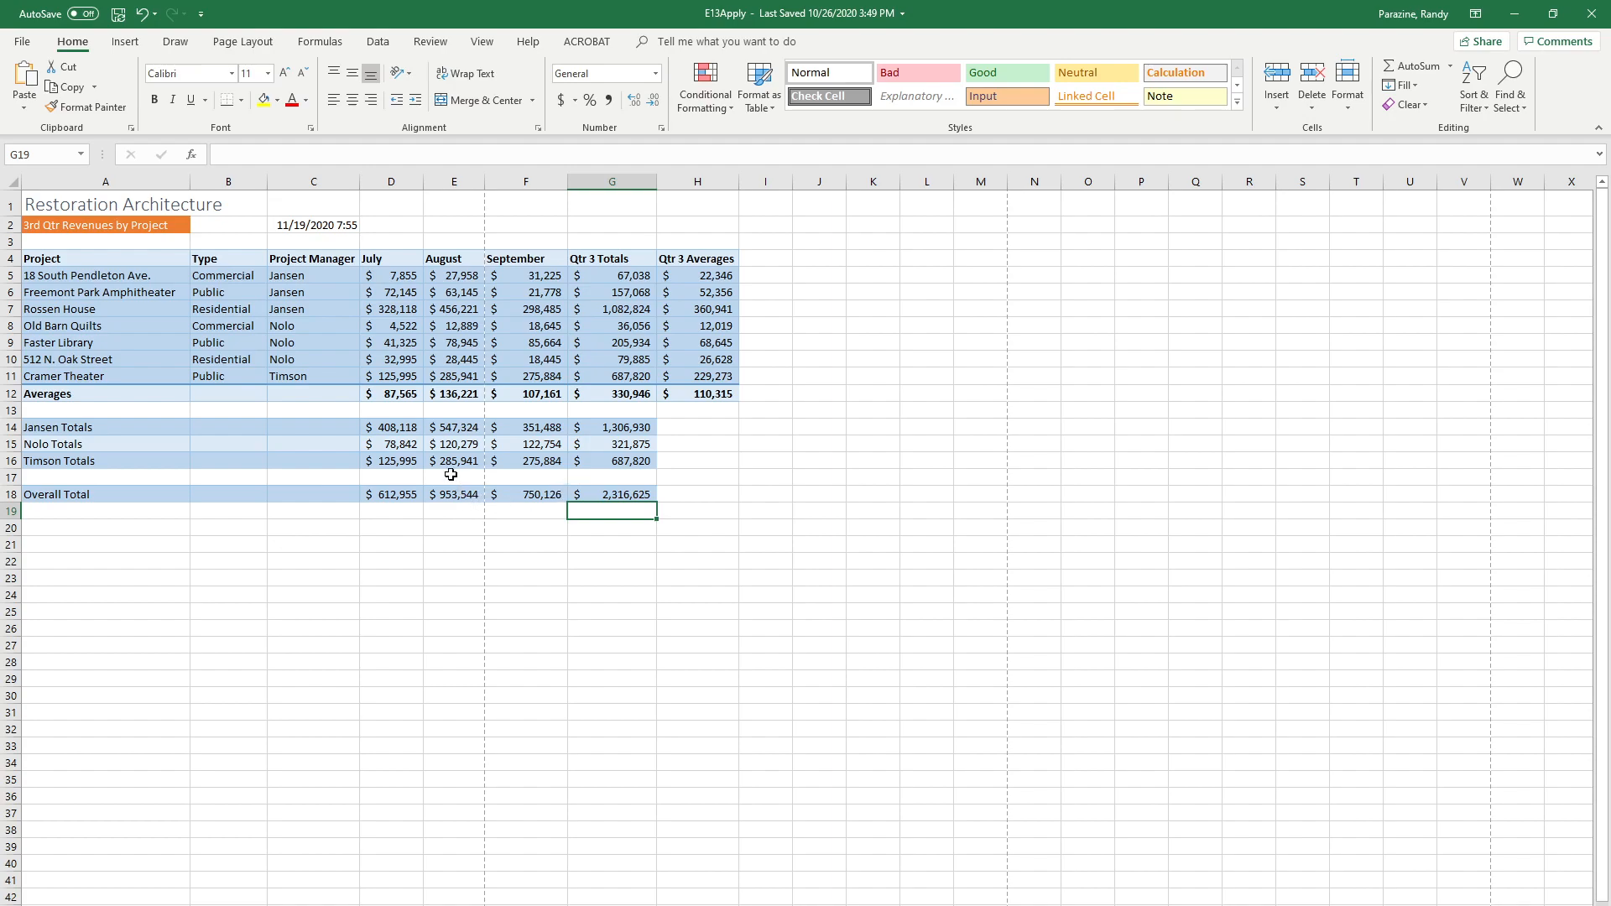
- Review the named-range formulas in the manager totals and Overall Total rows, and check the range name of Jansen's August revenues
left_click(404, 430)
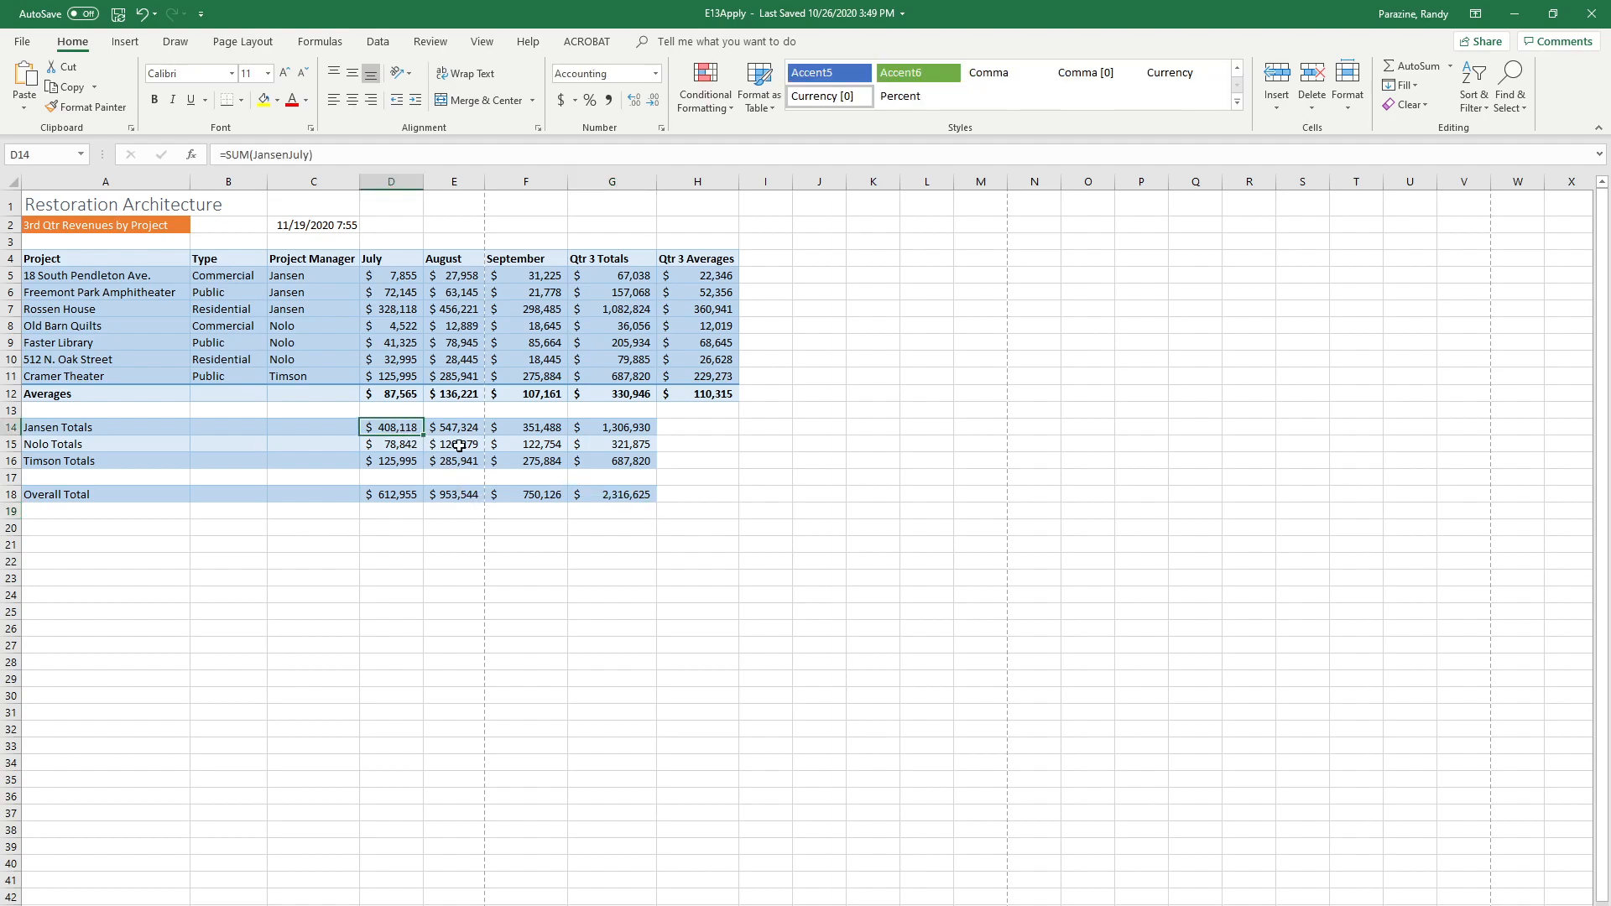
left_click(458, 445)
left_click(544, 464)
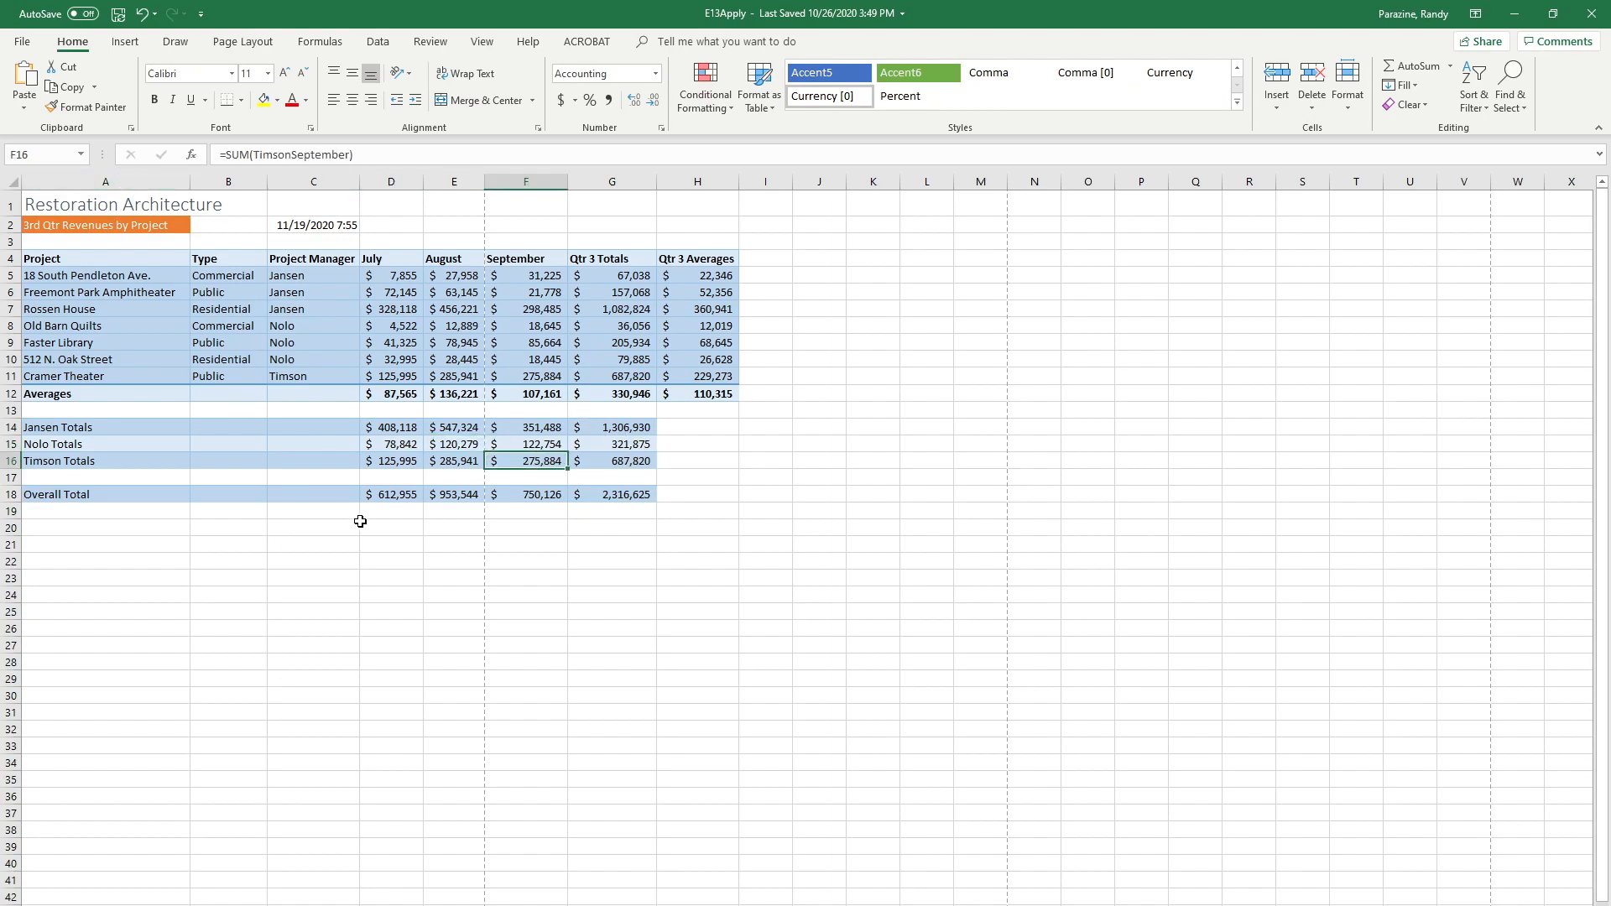
left_click_drag(449, 277, 453, 308)
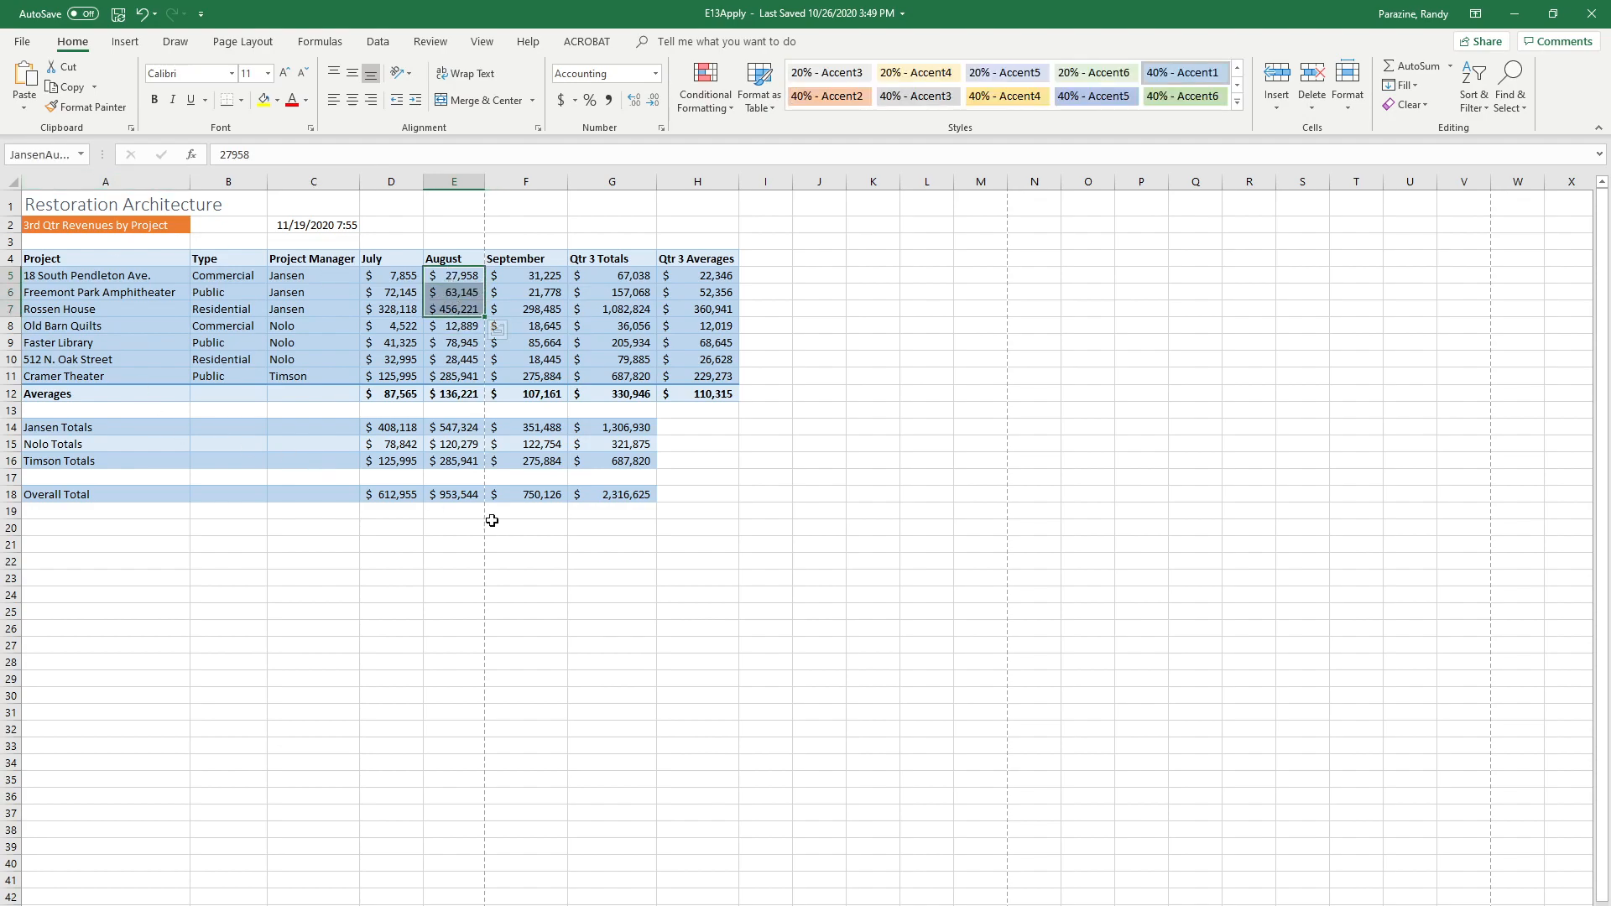
left_click(391, 496)
left_click(445, 496)
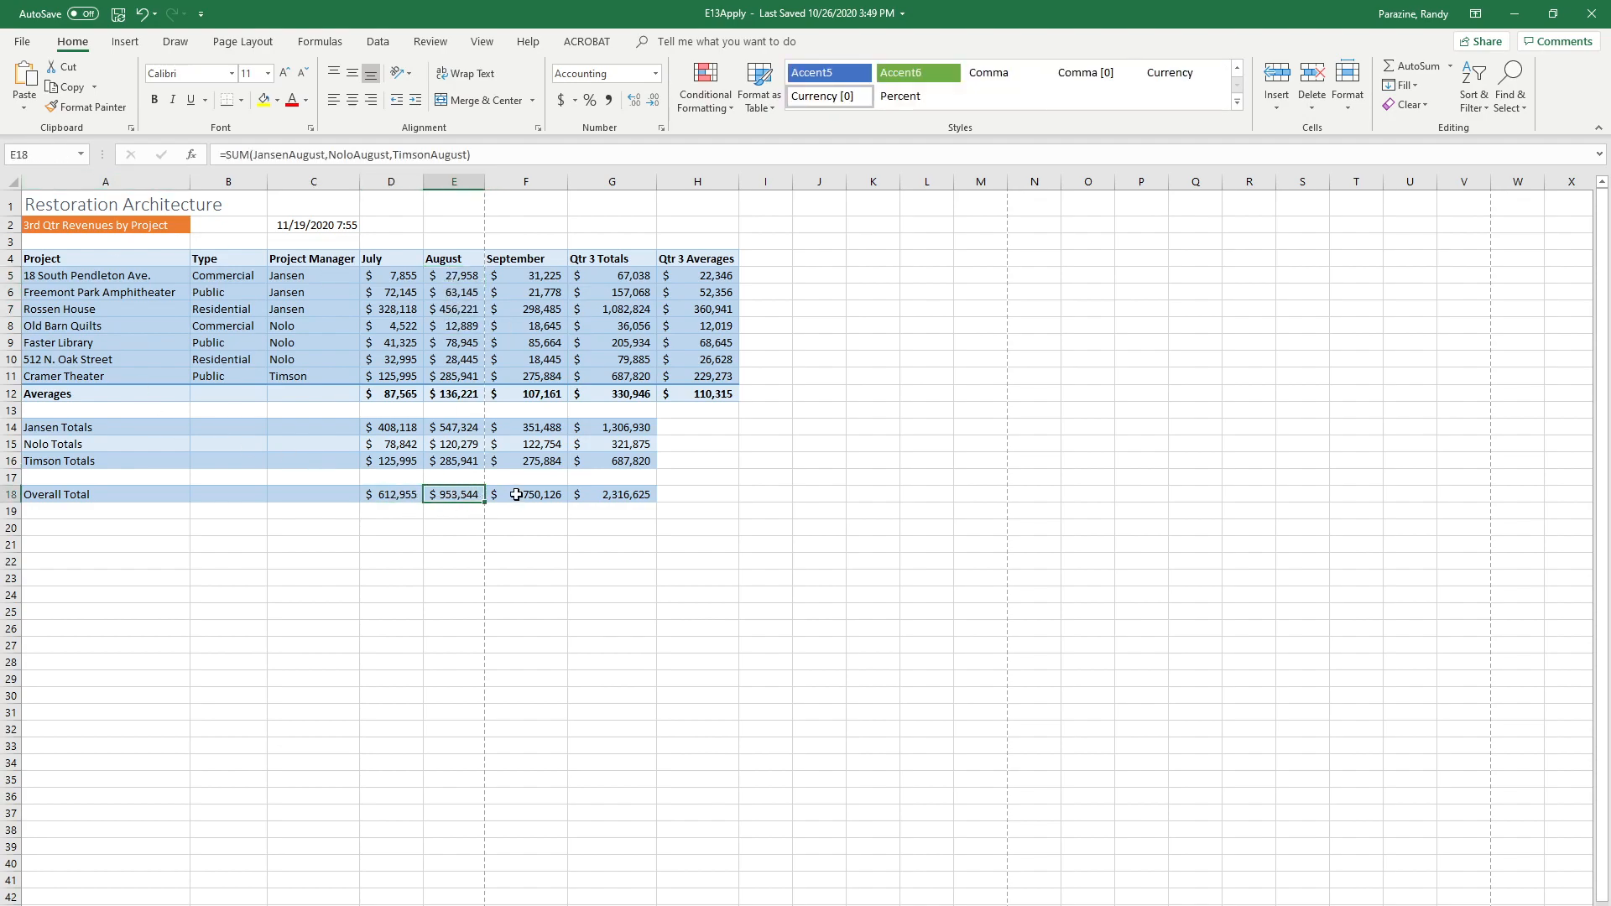
left_click(518, 495)
left_click(576, 497)
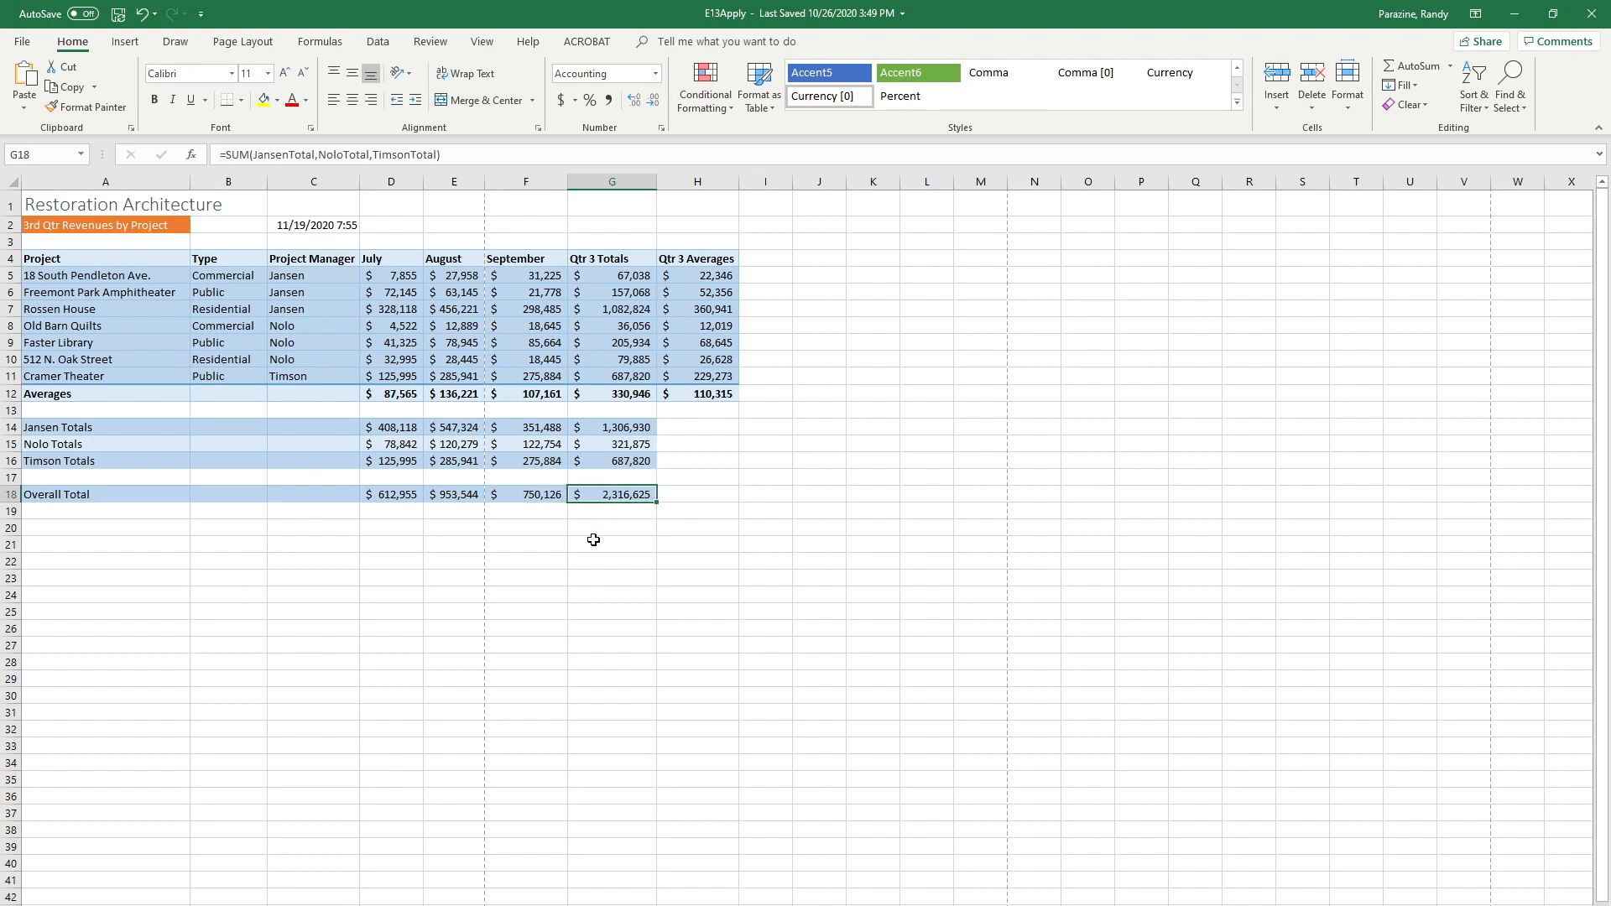